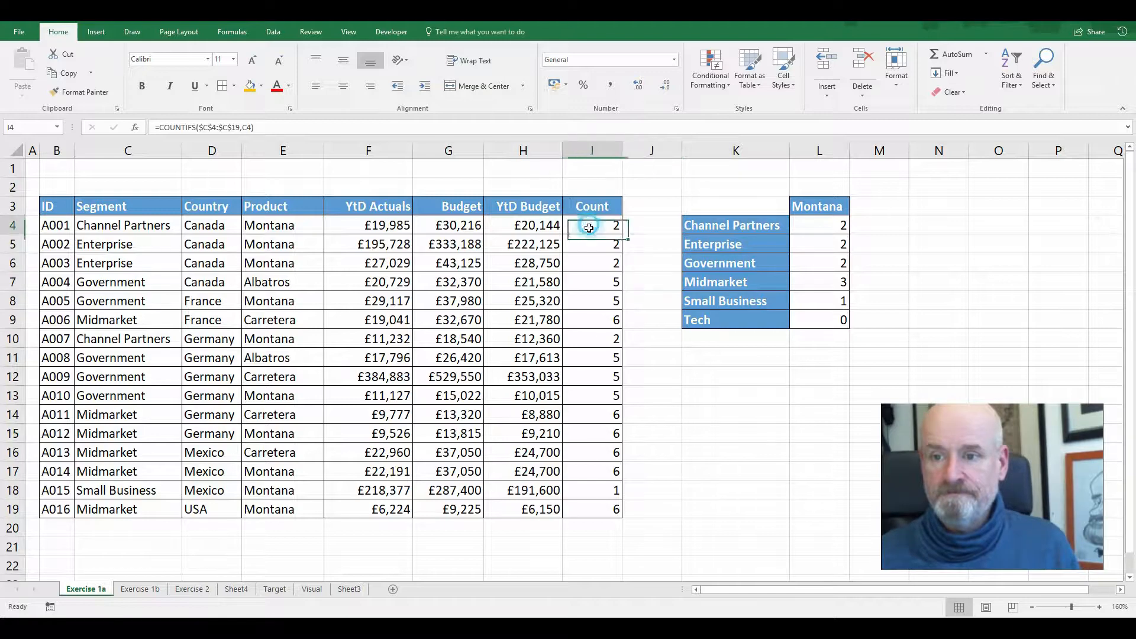
# Clear the contents of the Count column in I4:I19
pyautogui.moveTo(588, 225); pyautogui.dragTo(594, 515)
pyautogui.press('Delete')
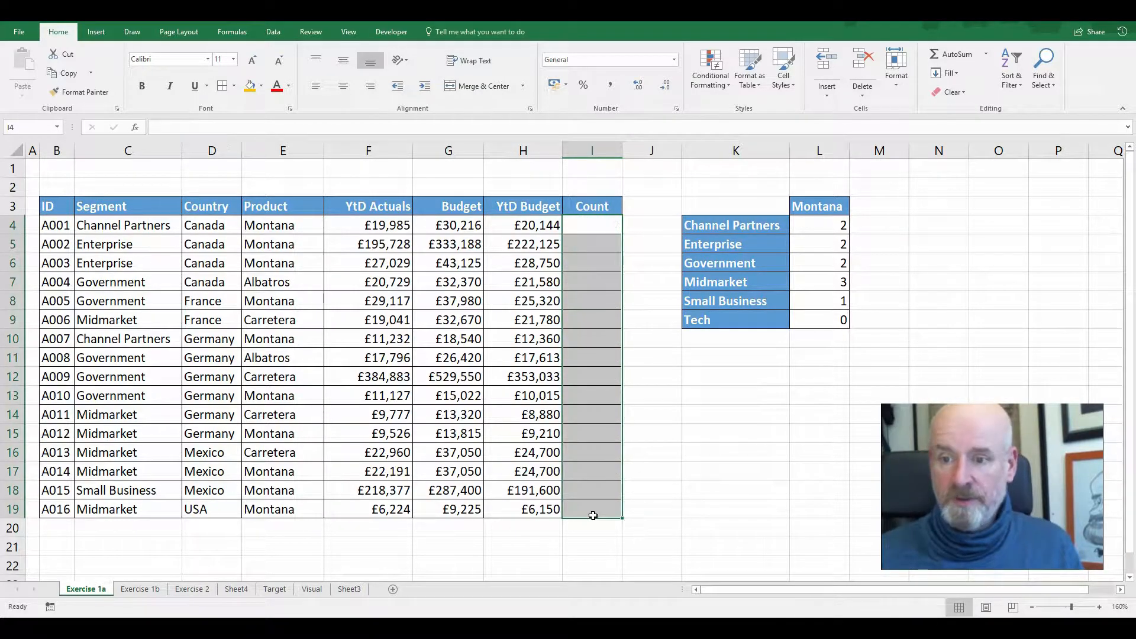
pyautogui.click(397, 394)
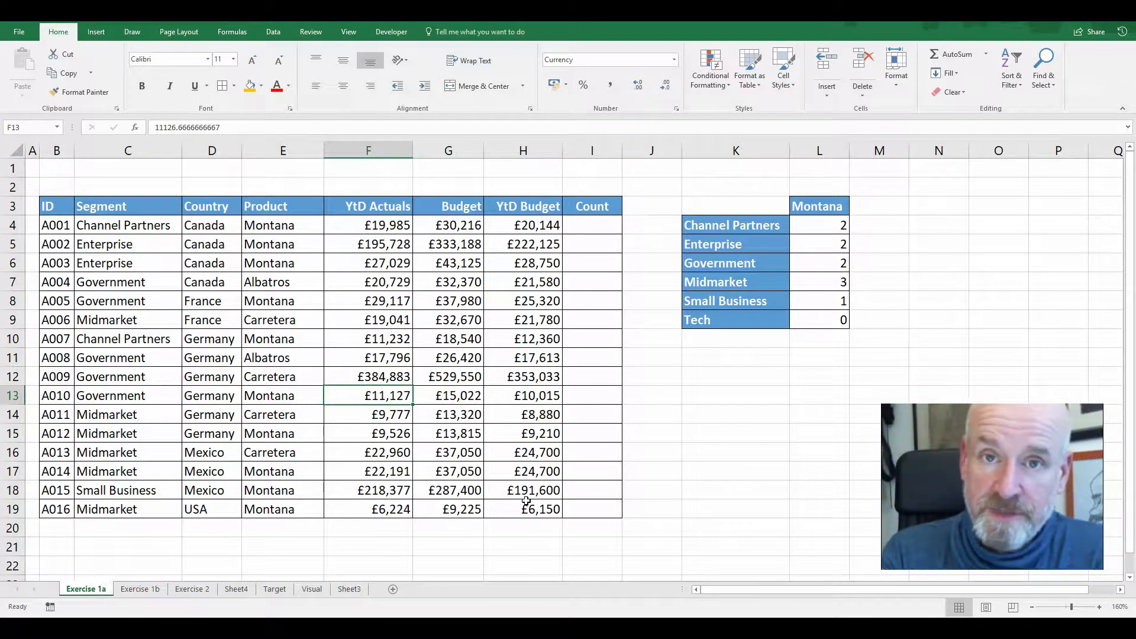
pyautogui.moveTo(161, 178)
pyautogui.mouseDown()
pyautogui.moveTo(35, 362)
pyautogui.moveTo(190, 468)
pyautogui.moveTo(158, 173)
pyautogui.mouseUp()
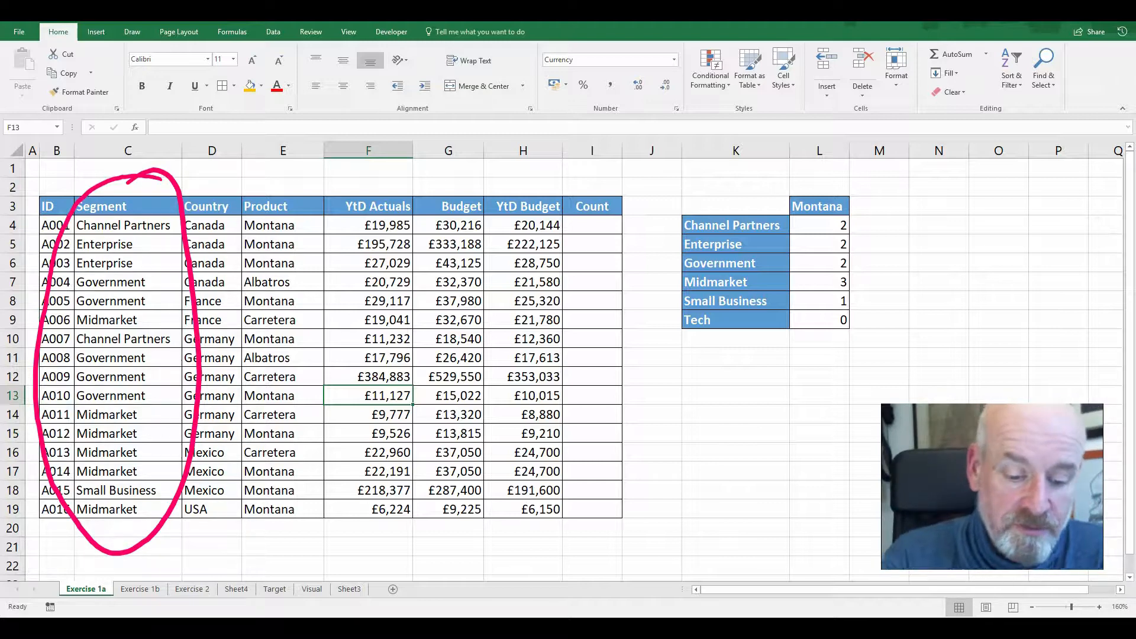
pyautogui.moveTo(162, 219)
pyautogui.mouseDown()
pyautogui.moveTo(153, 204)
pyautogui.moveTo(171, 226)
pyautogui.mouseUp()
pyautogui.moveTo(179, 321)
pyautogui.mouseDown()
pyautogui.moveTo(177, 340)
pyautogui.moveTo(135, 309)
pyautogui.mouseUp()
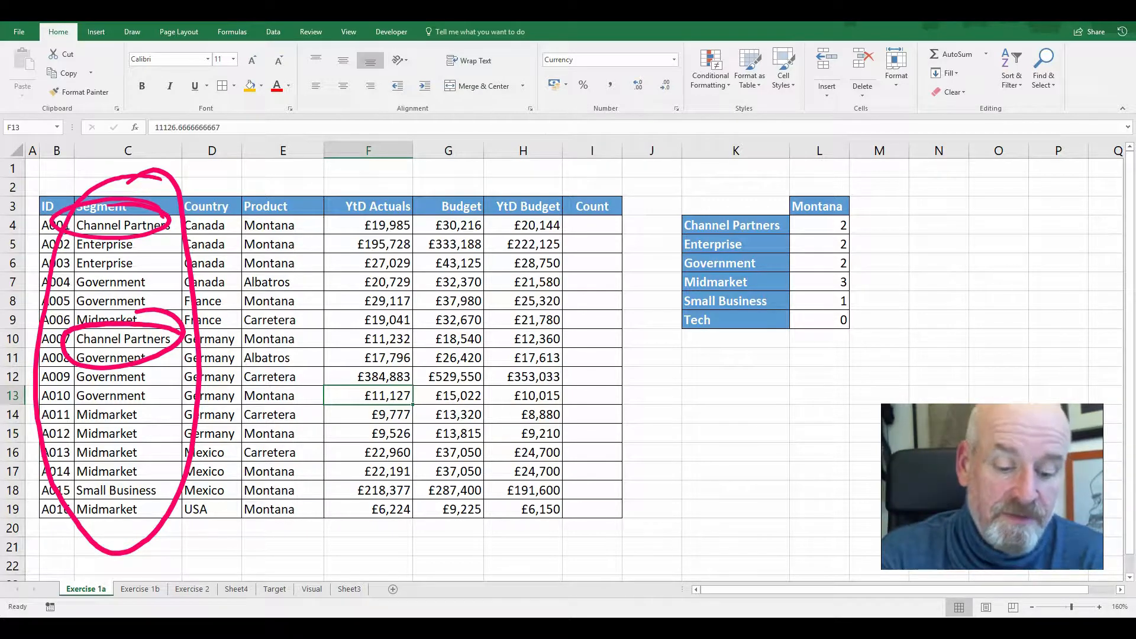
pyautogui.moveTo(318, 175)
pyautogui.mouseDown()
pyautogui.moveTo(218, 459)
pyautogui.moveTo(302, 188)
pyautogui.mouseUp()
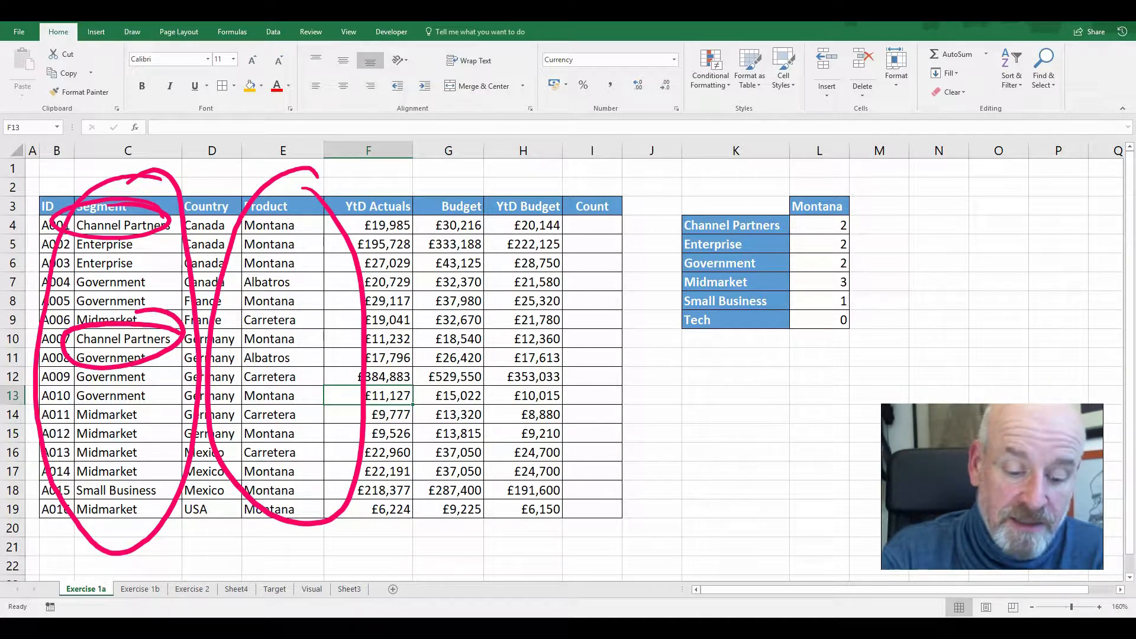
pyautogui.moveTo(308, 205)
pyautogui.mouseDown()
pyautogui.moveTo(246, 230)
pyautogui.moveTo(312, 214)
pyautogui.mouseUp()
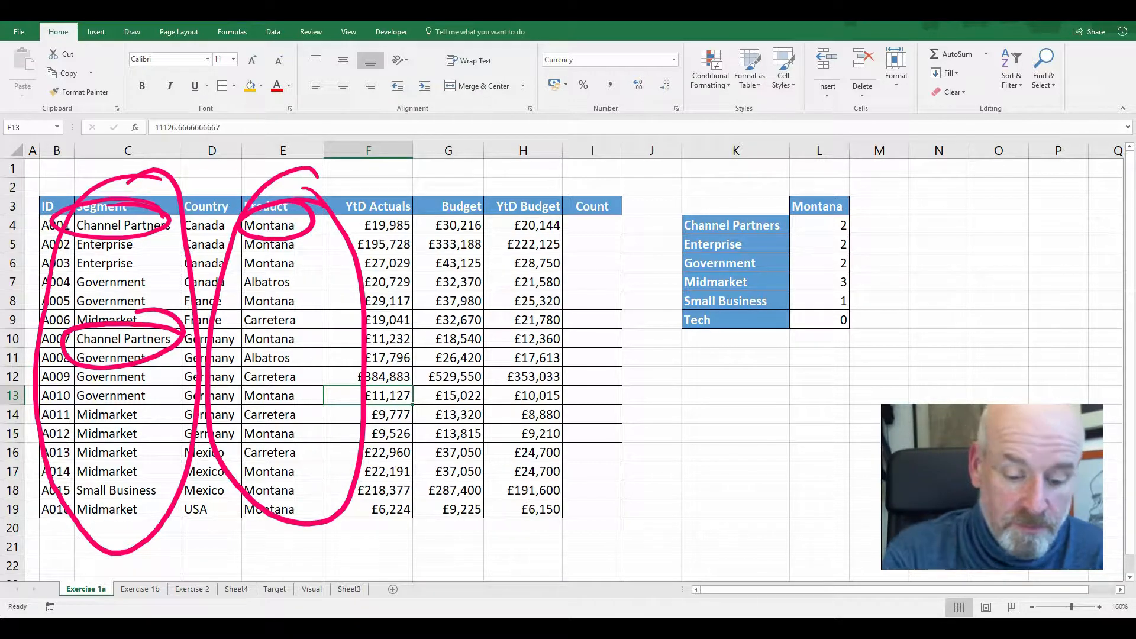
pyautogui.moveTo(326, 326)
pyautogui.mouseDown()
pyautogui.moveTo(285, 327)
pyautogui.moveTo(302, 352)
pyautogui.moveTo(269, 324)
pyautogui.mouseUp()
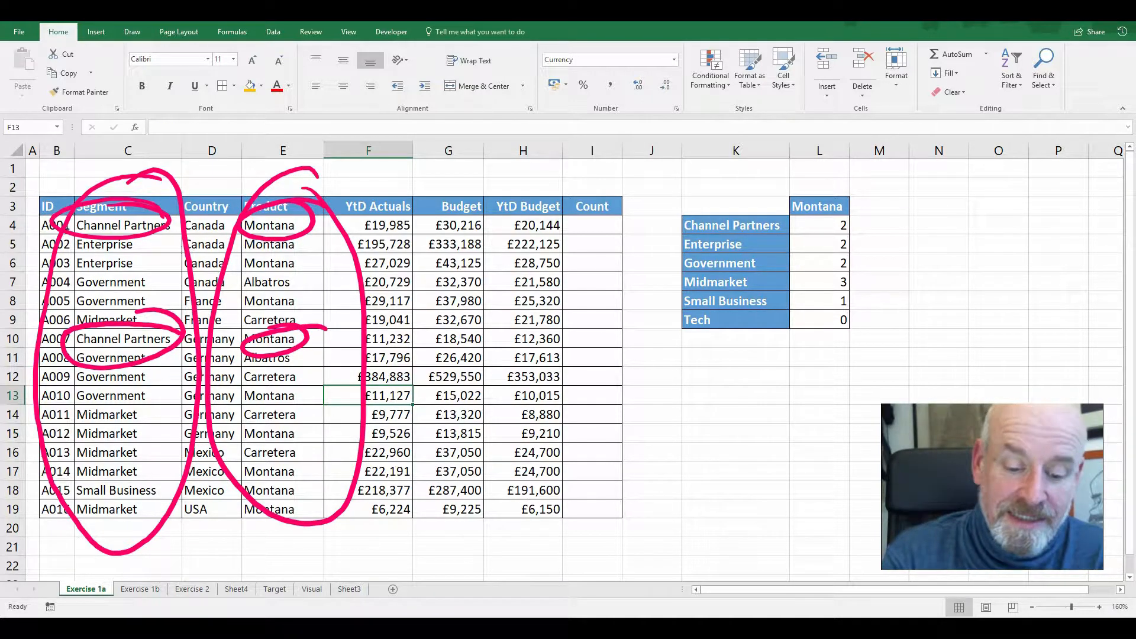
pyautogui.moveTo(299, 281); pyautogui.dragTo(290, 279)
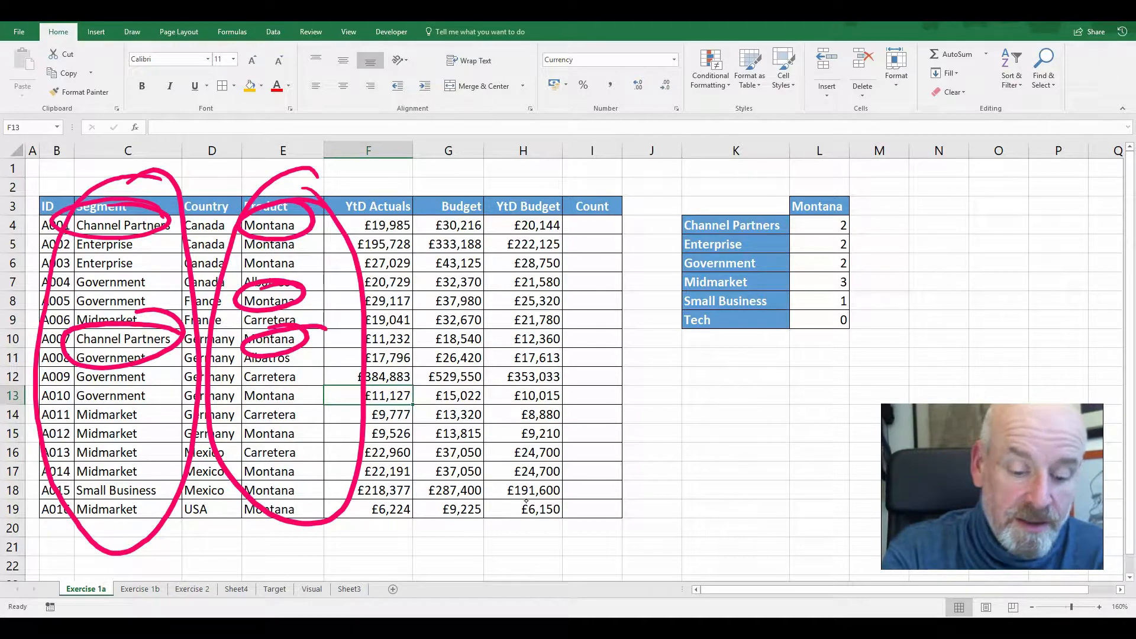
pyautogui.moveTo(148, 274)
pyautogui.mouseDown()
pyautogui.moveTo(90, 277)
pyautogui.moveTo(141, 292)
pyautogui.mouseUp()
pyautogui.moveTo(137, 240); pyautogui.dragTo(133, 244)
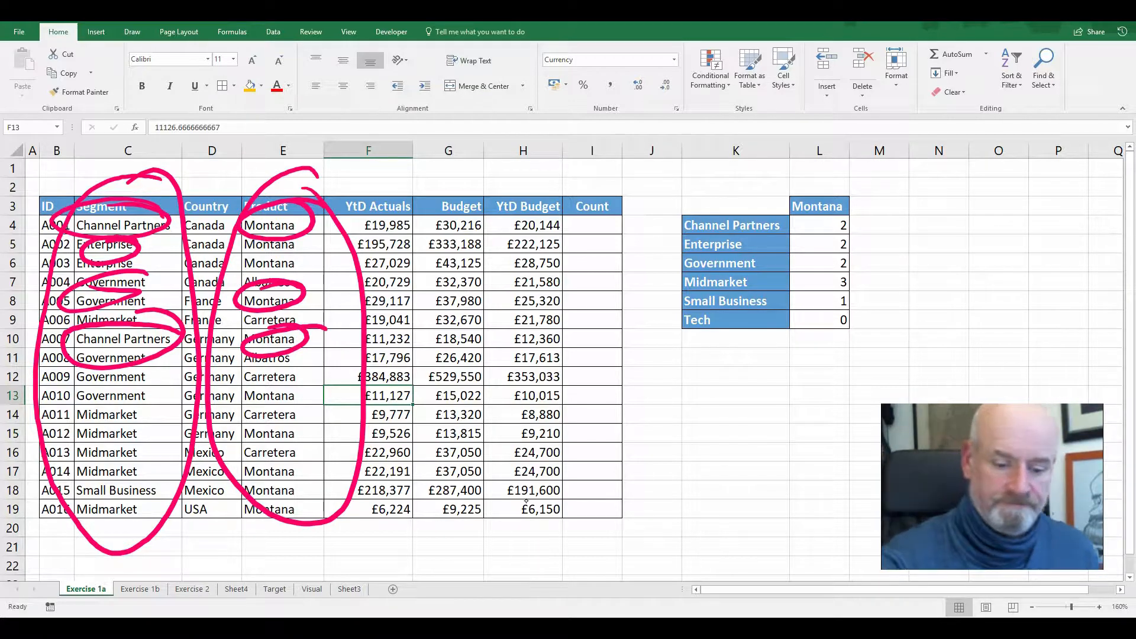
pyautogui.moveTo(305, 172); pyautogui.dragTo(278, 355)
pyautogui.moveTo(151, 172); pyautogui.dragTo(113, 261)
pyautogui.hotkey('ctrl', 'z')
pyautogui.hotkey('ctrl', 'z')
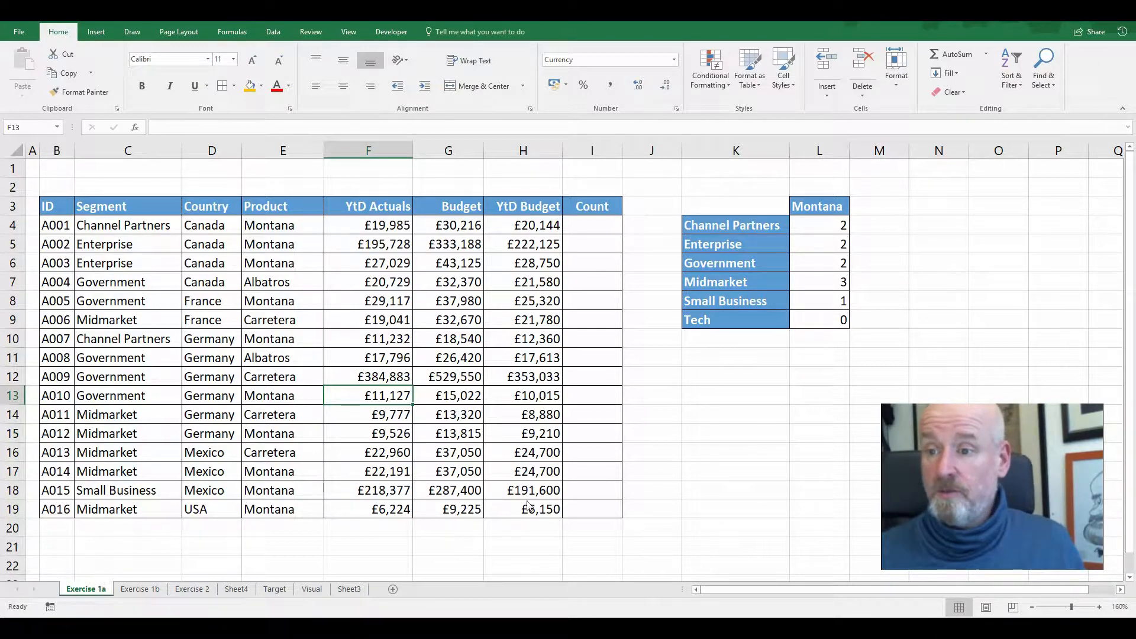
# Clear the Montana counts for all segments in L4:L9
pyautogui.moveTo(828, 229); pyautogui.dragTo(821, 318)
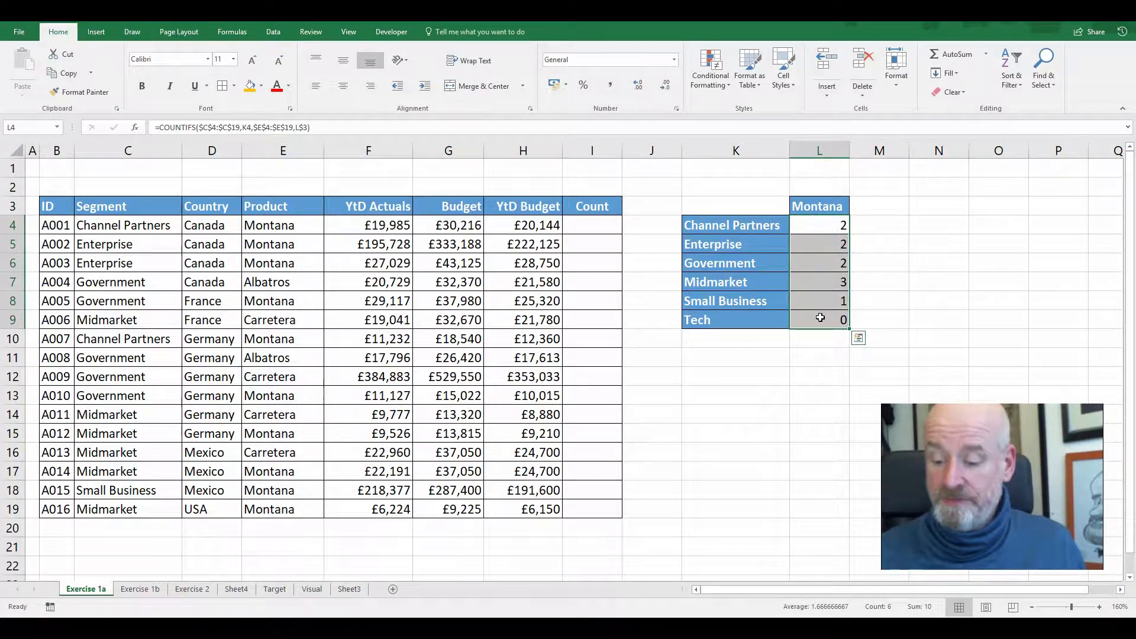
pyautogui.press('Delete')
pyautogui.moveTo(605, 231); pyautogui.dragTo(590, 507)
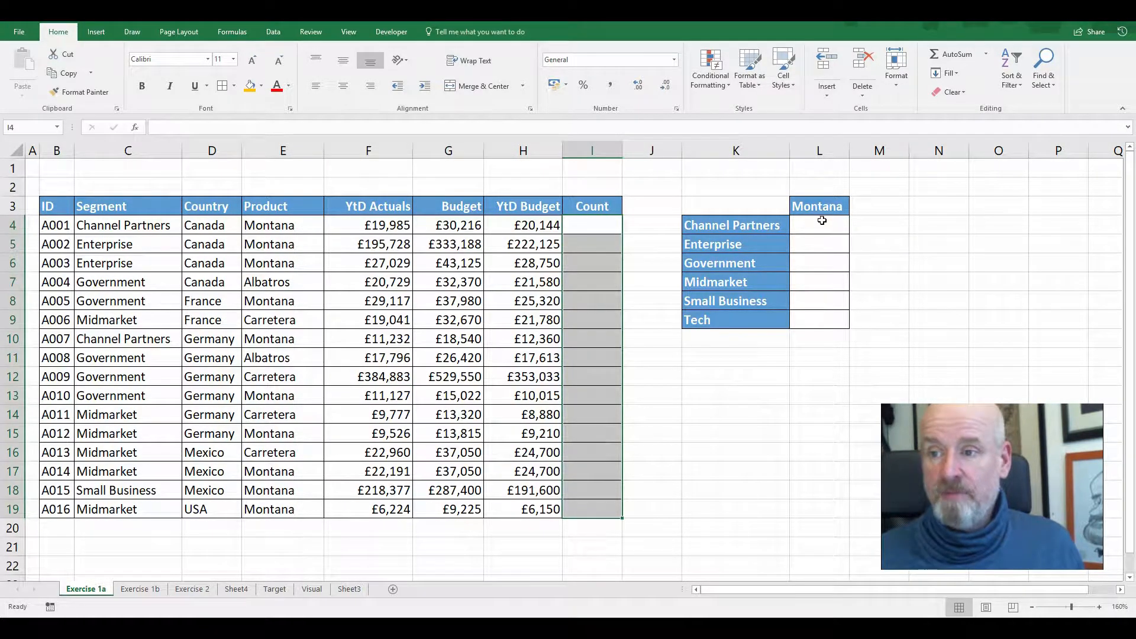
pyautogui.moveTo(822, 224); pyautogui.dragTo(819, 314)
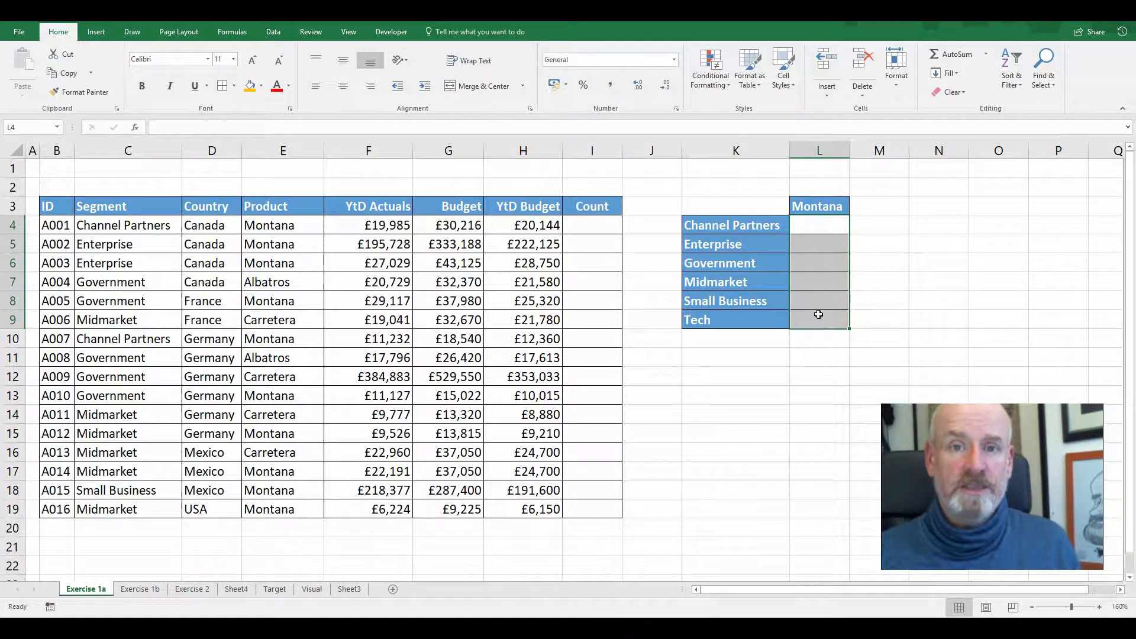
# Enter =COUNTIFS(C4:C19,C4) in I4 to count how often the first row's segment occurs in the Segment column
pyautogui.click(592, 224)
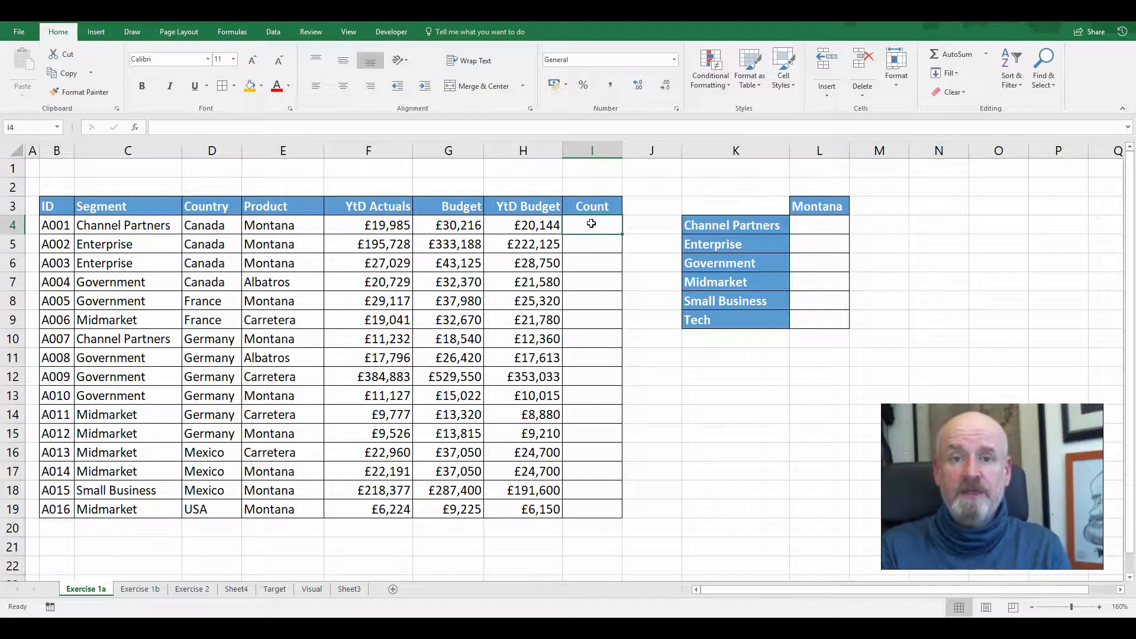
pyautogui.write('=')
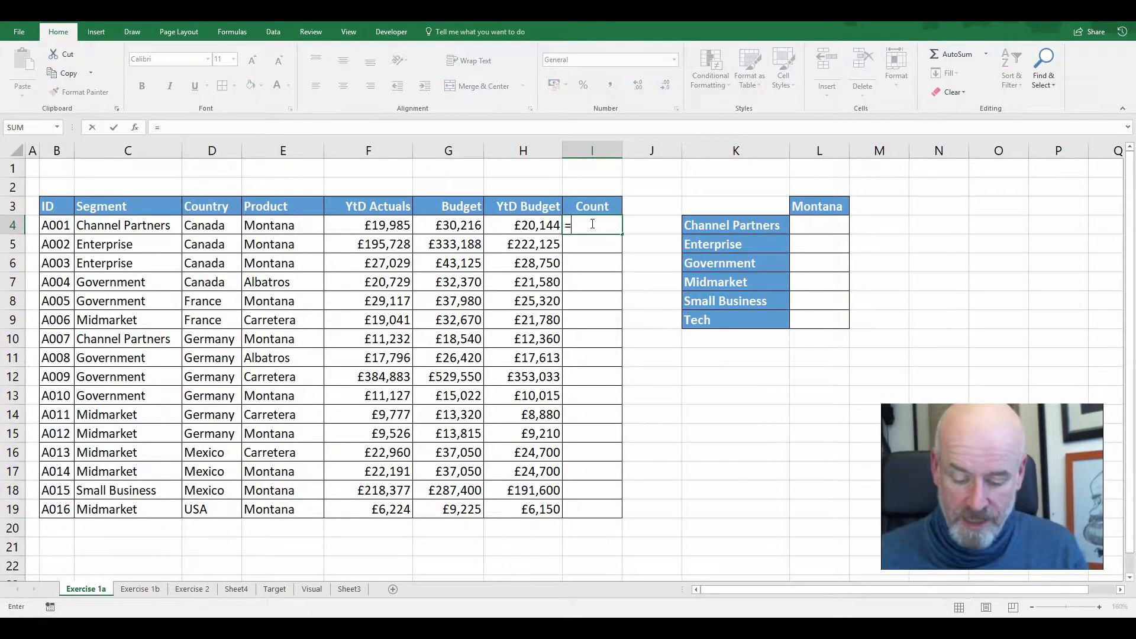
pyautogui.write('countif')
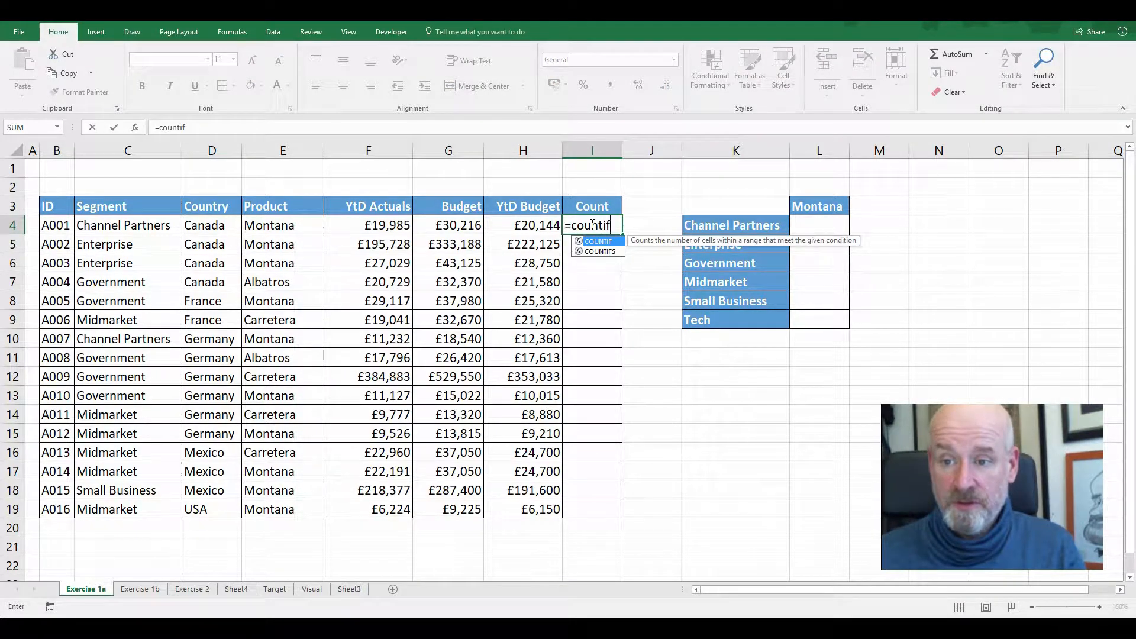
pyautogui.write('s')
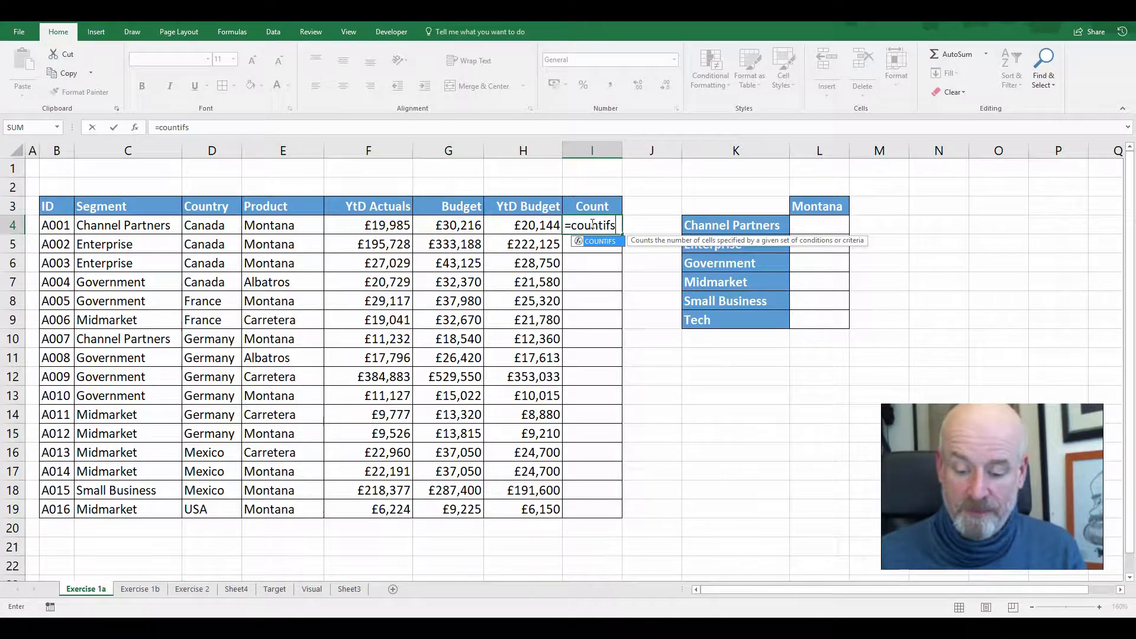
pyautogui.write('(')
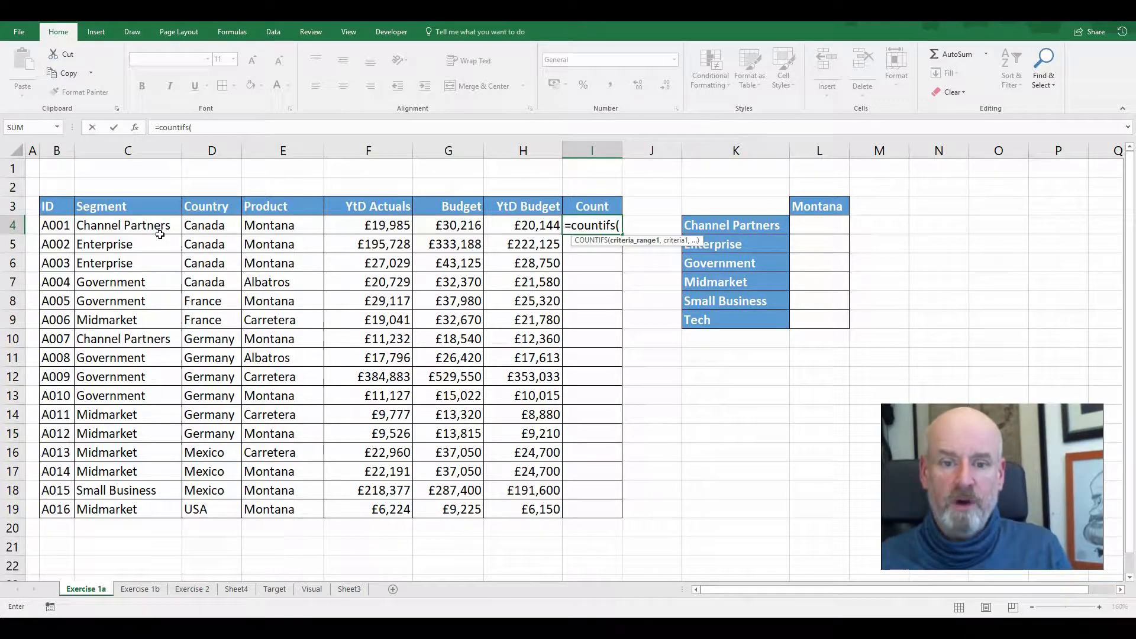
pyautogui.moveTo(160, 228); pyautogui.dragTo(148, 513)
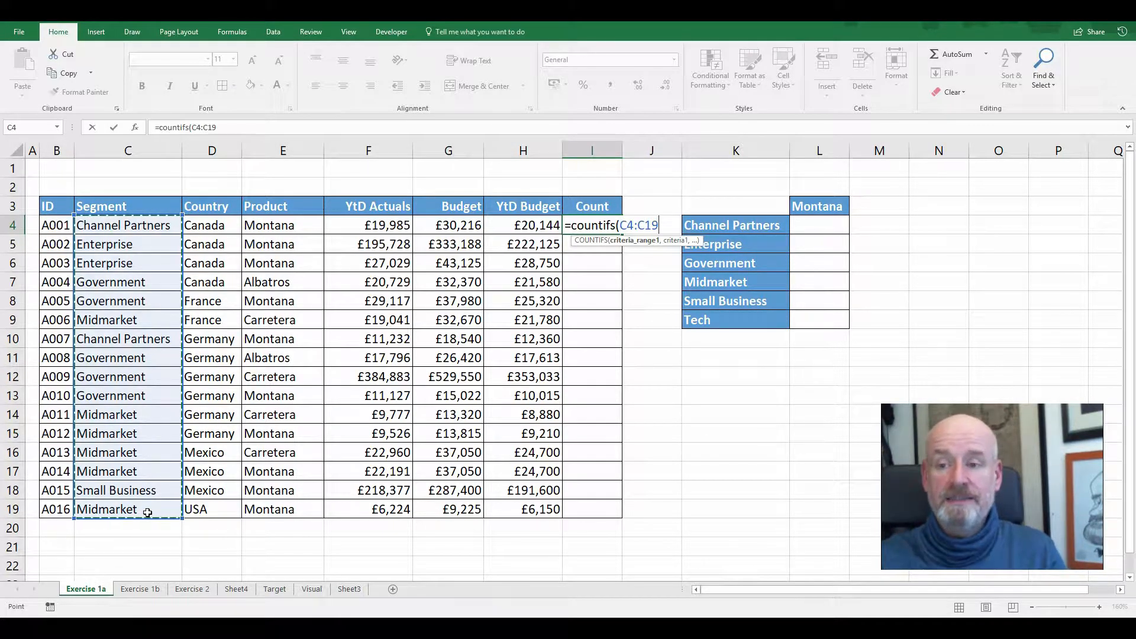
pyautogui.write(',')
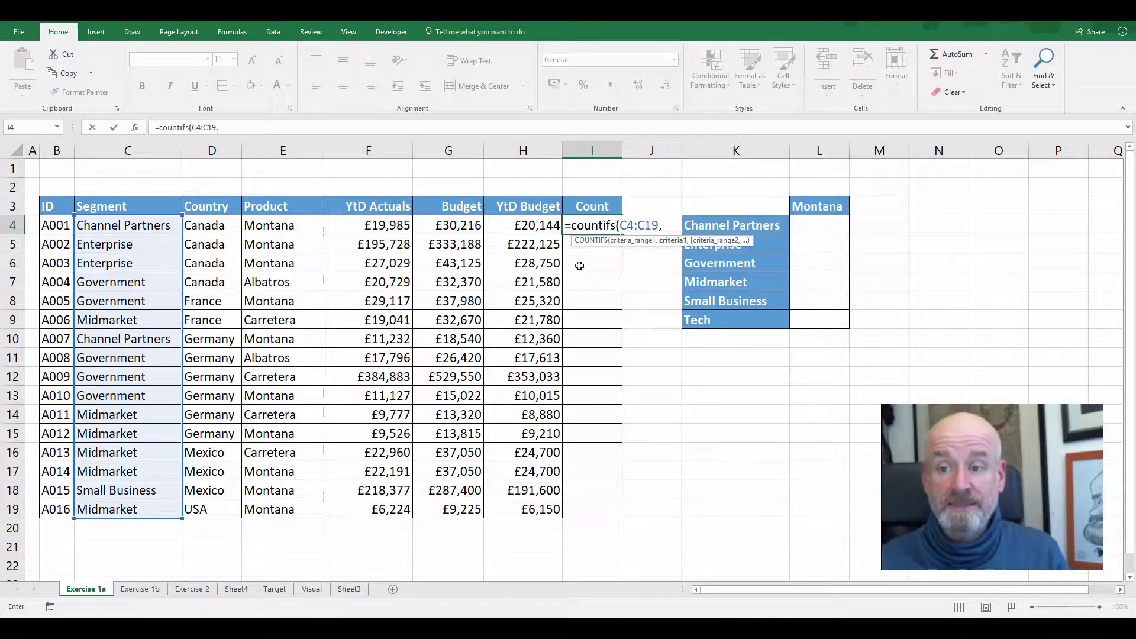
pyautogui.click(154, 227)
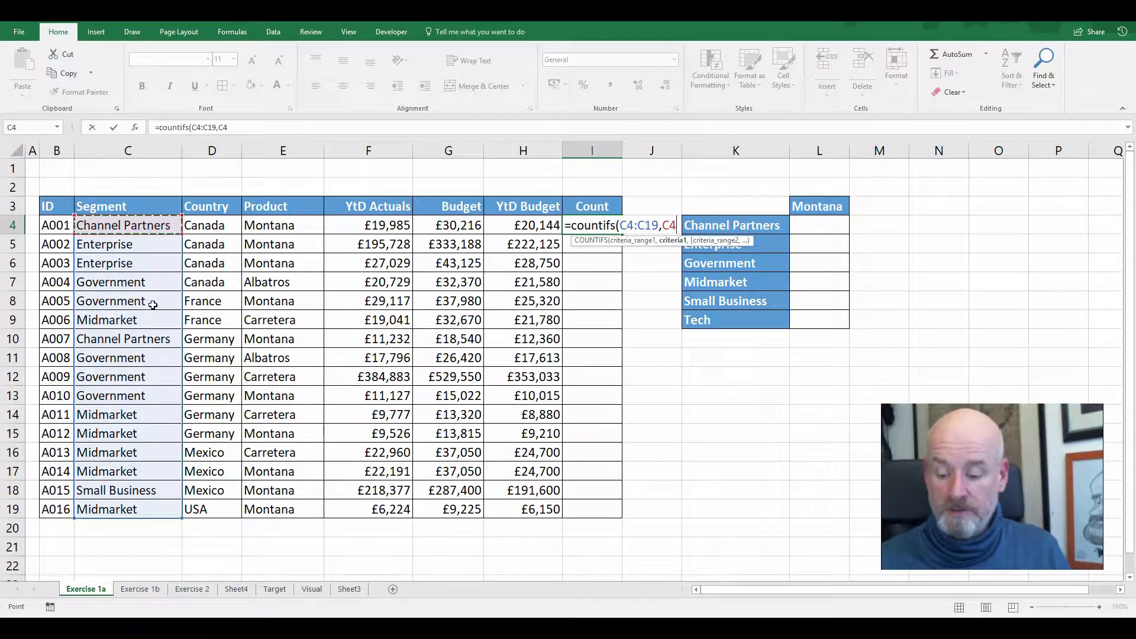
pyautogui.press('Return')
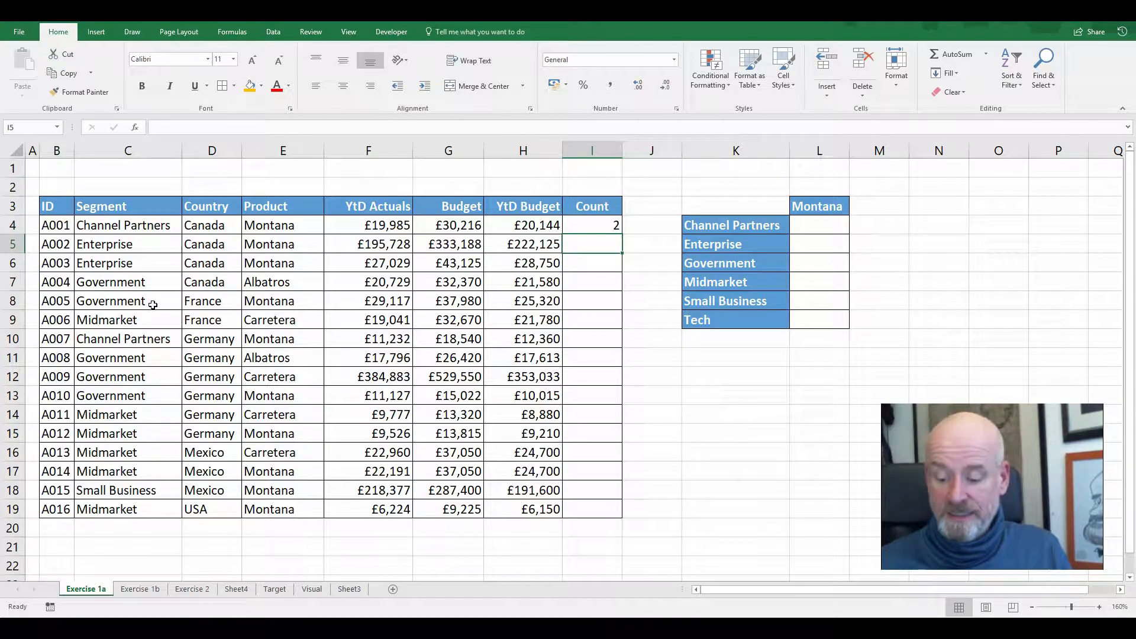
# Copy the I4 formula down to I19 and inspect the cell references in I4 and I7
pyautogui.press('Up')
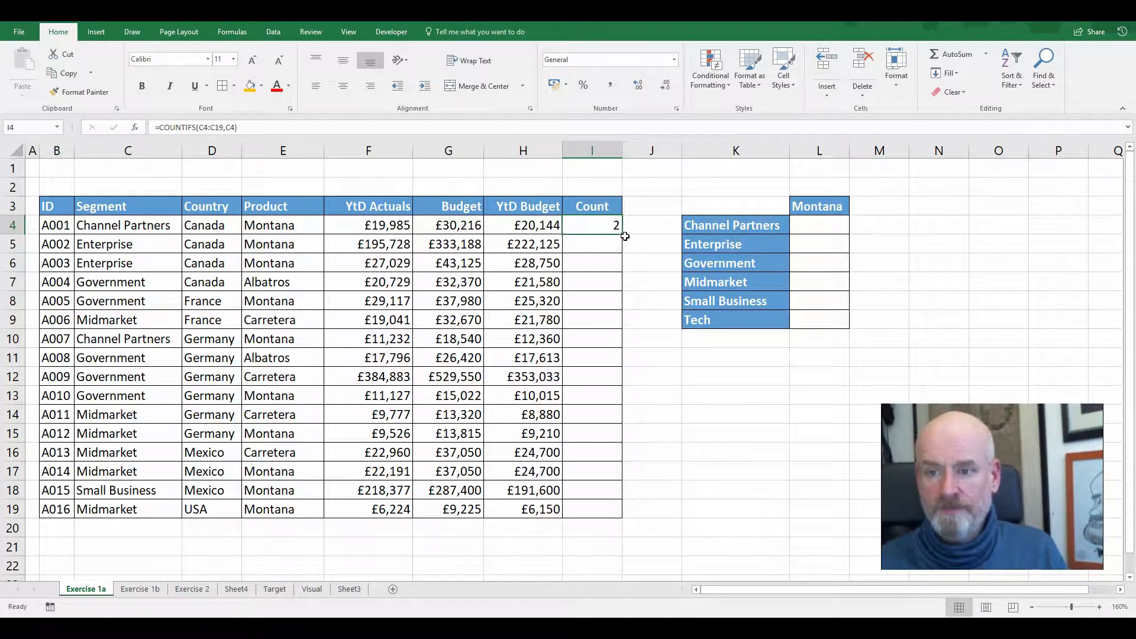
pyautogui.moveTo(623, 235); pyautogui.dragTo(639, 526)
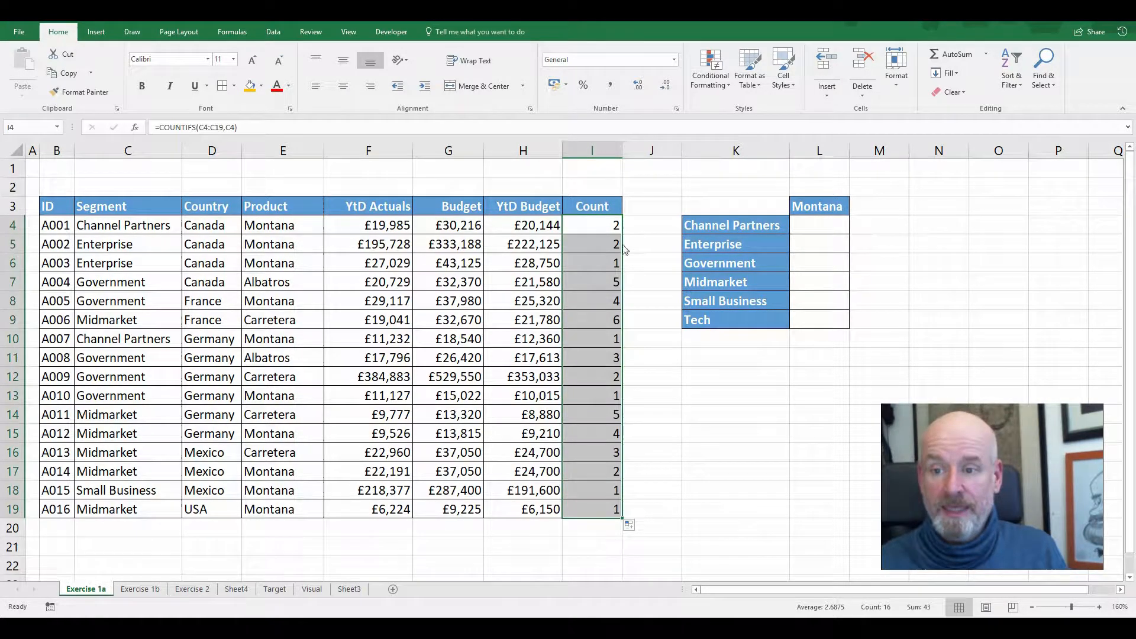
pyautogui.doubleClick(605, 225)
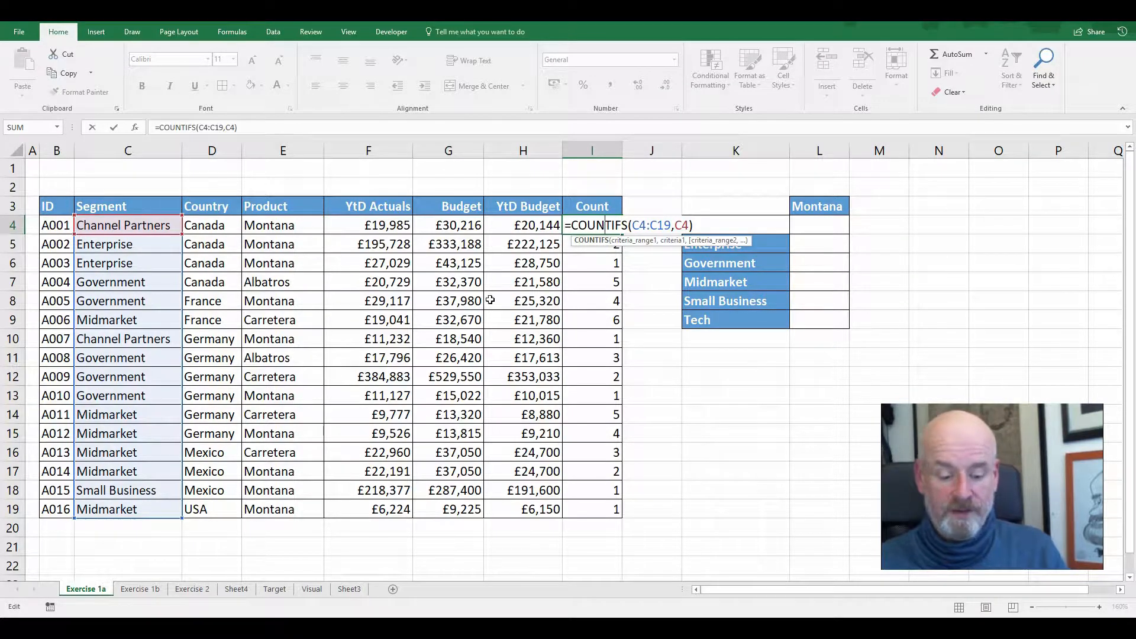
pyautogui.press('Escape')
pyautogui.doubleClick(601, 283)
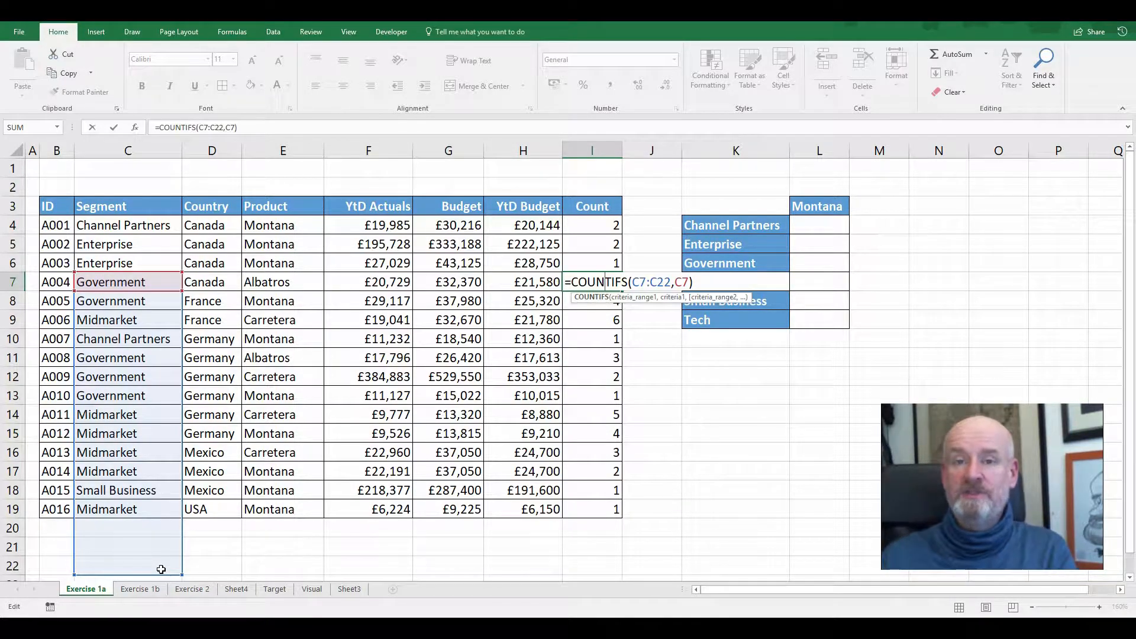
pyautogui.press('Return')
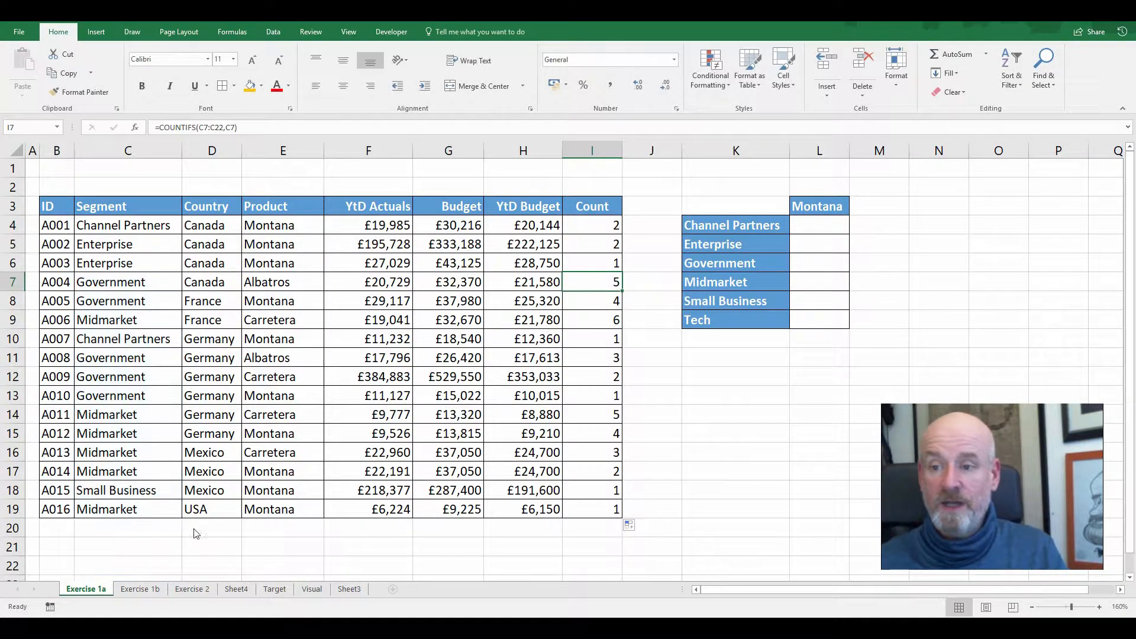
# Make the criteria range in I4's COUNTIFS formula absolute as $C$4:$C$19, keeping the criterion C4 relative
pyautogui.click(576, 228)
pyautogui.doubleClick(576, 228)
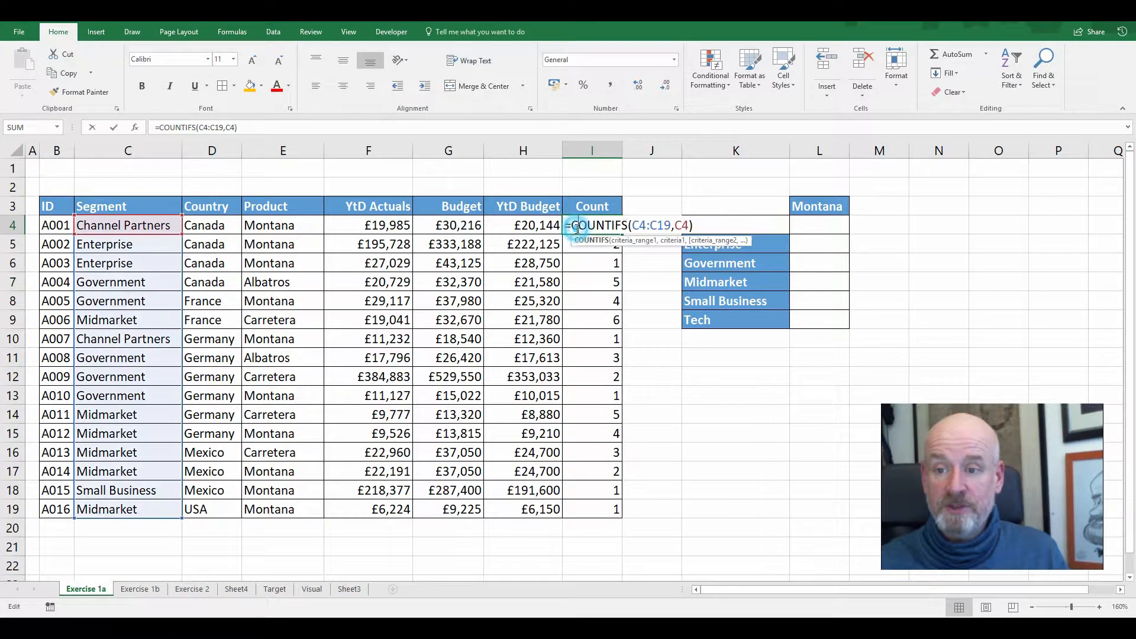
pyautogui.click(634, 226)
pyautogui.moveTo(632, 226); pyautogui.dragTo(667, 228)
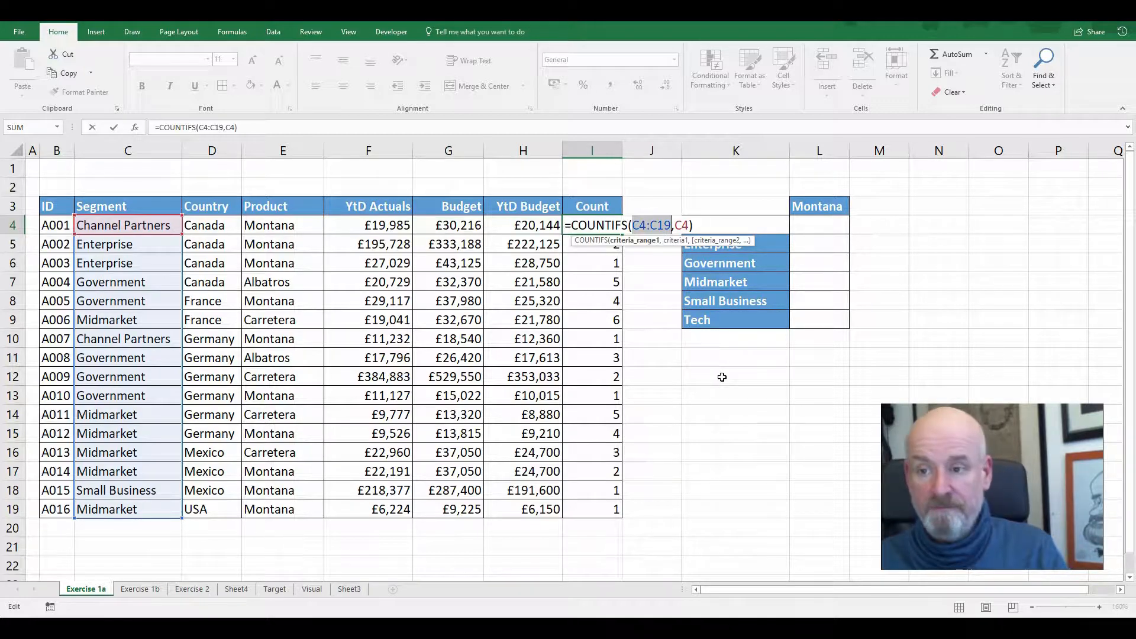
pyautogui.press('F4')
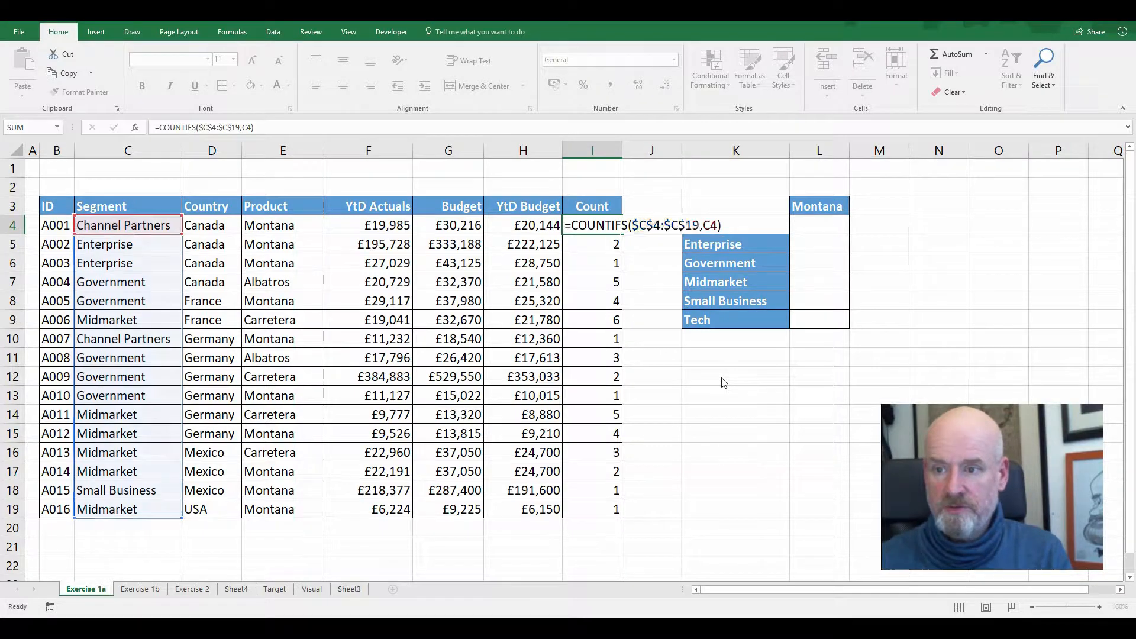
pyautogui.press('Return')
# Copy the corrected COUNTIFS formula from I4 down to I19 and check the cell references in I7
pyautogui.click(616, 225)
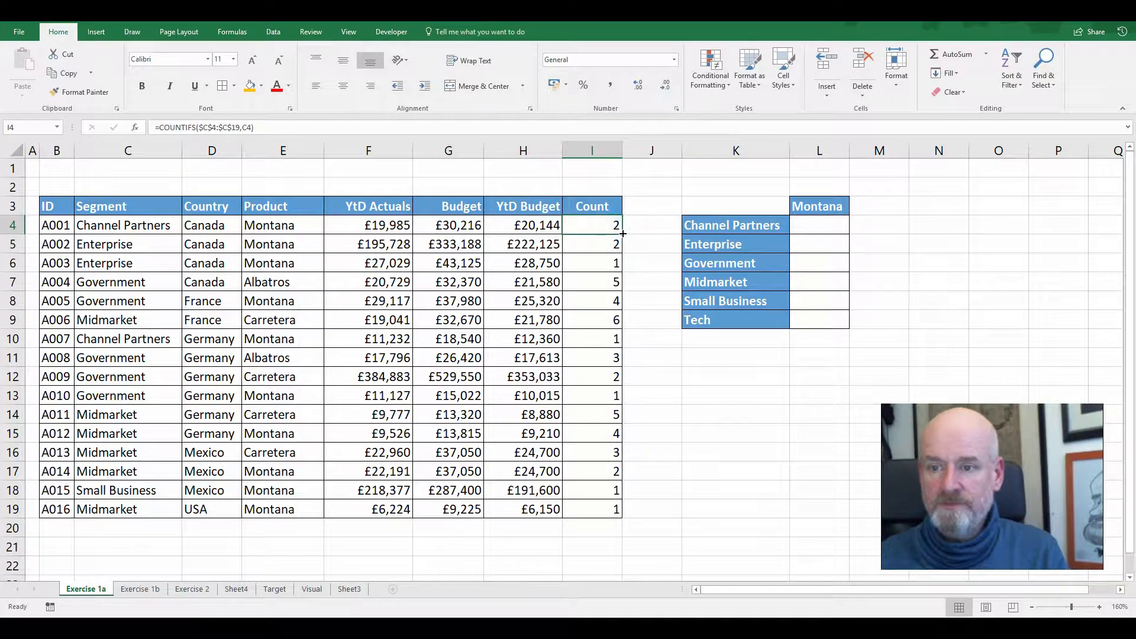
pyautogui.moveTo(622, 234); pyautogui.dragTo(620, 516)
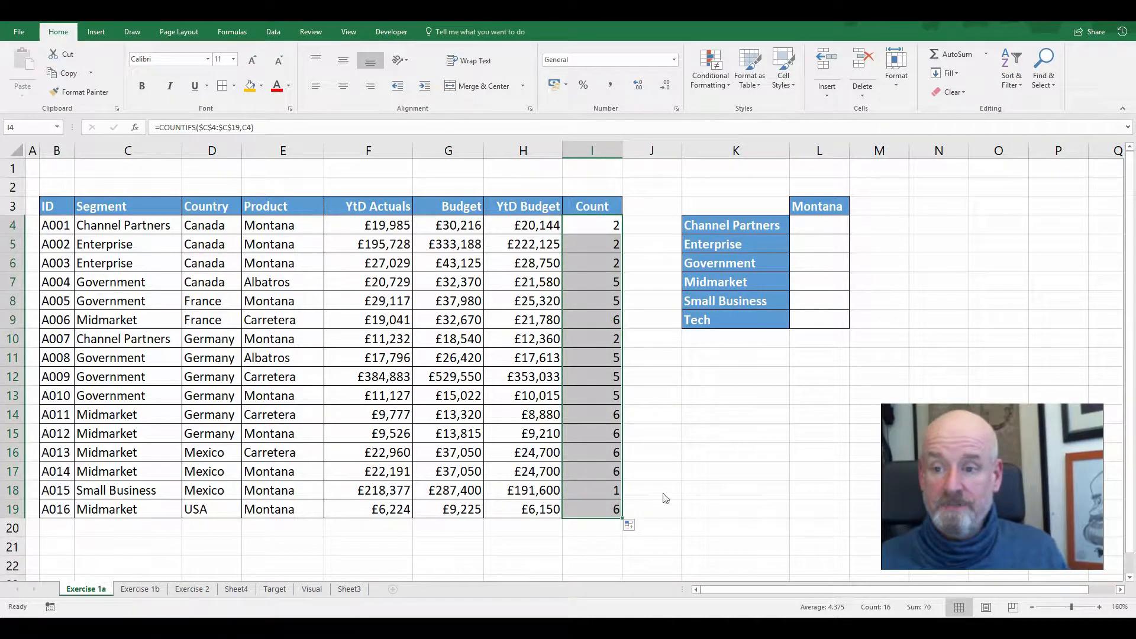
pyautogui.click(603, 276)
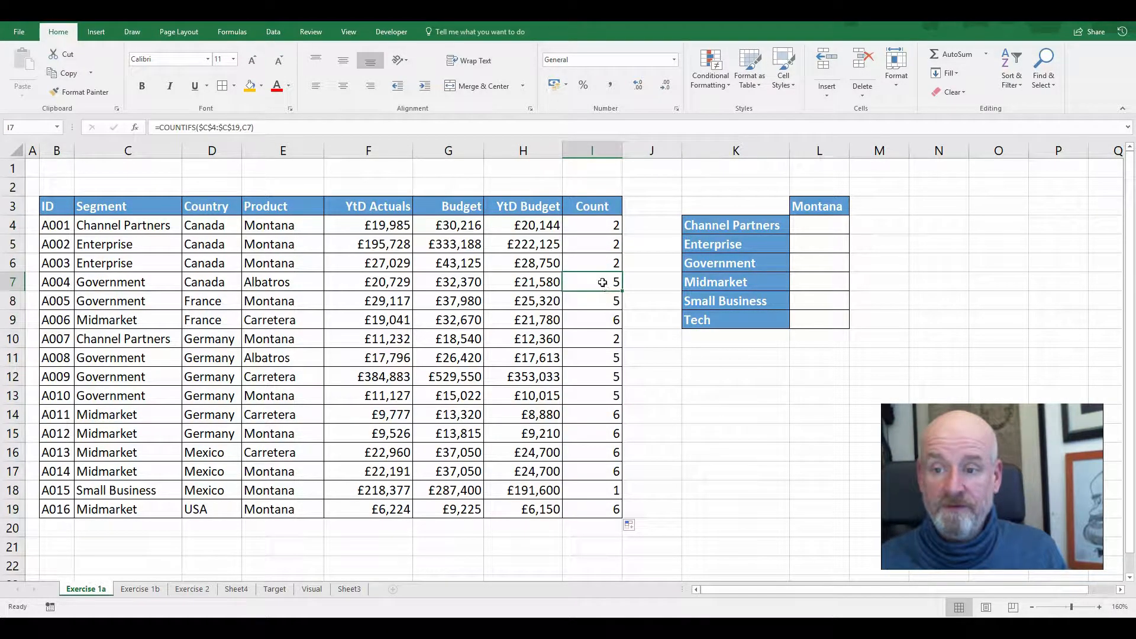
pyautogui.doubleClick(602, 279)
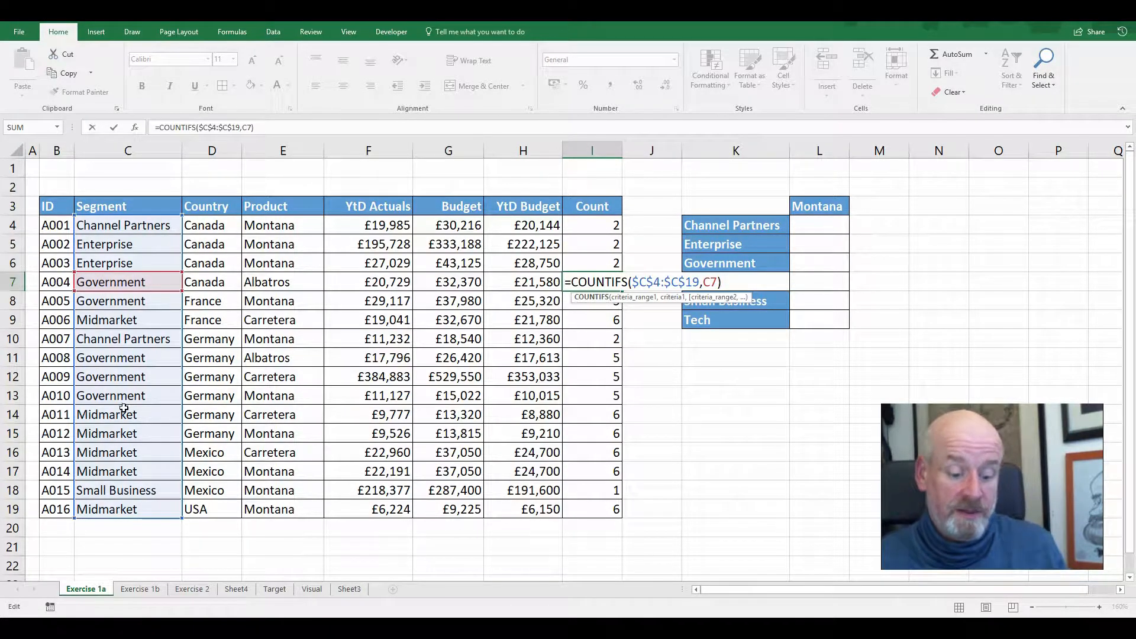
pyautogui.press('Escape')
pyautogui.moveTo(591, 229); pyautogui.dragTo(601, 503)
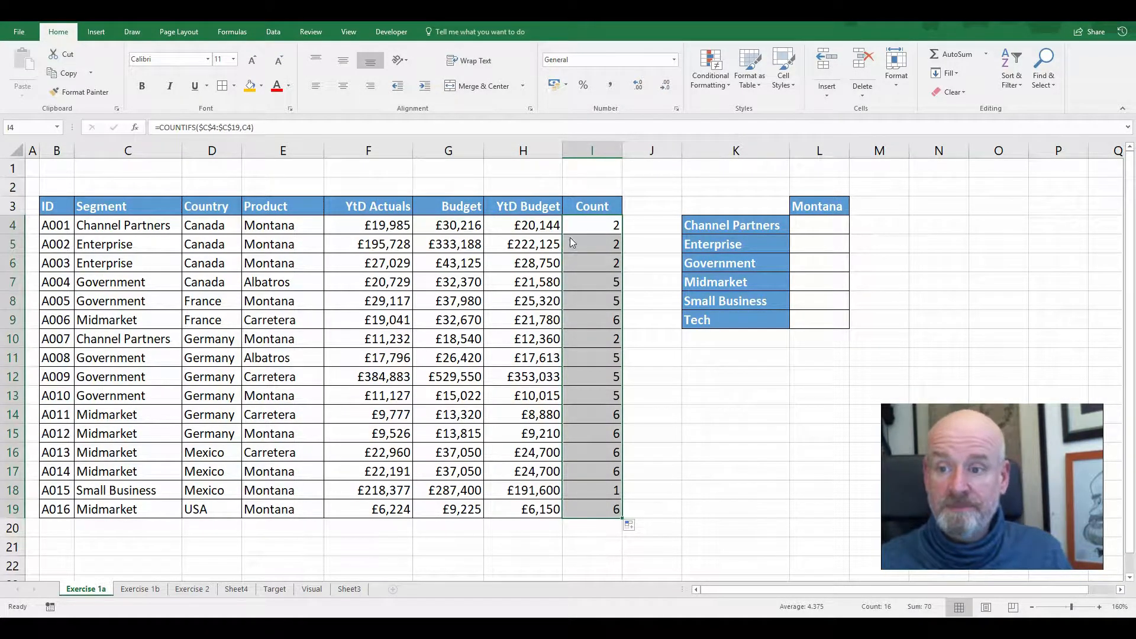
# Extend I4's COUNTIFS formula with the absolute Product range $E$4:$E$19 as second criteria range and E4 as its criterion
pyautogui.click(587, 225)
pyautogui.doubleClick(587, 225)
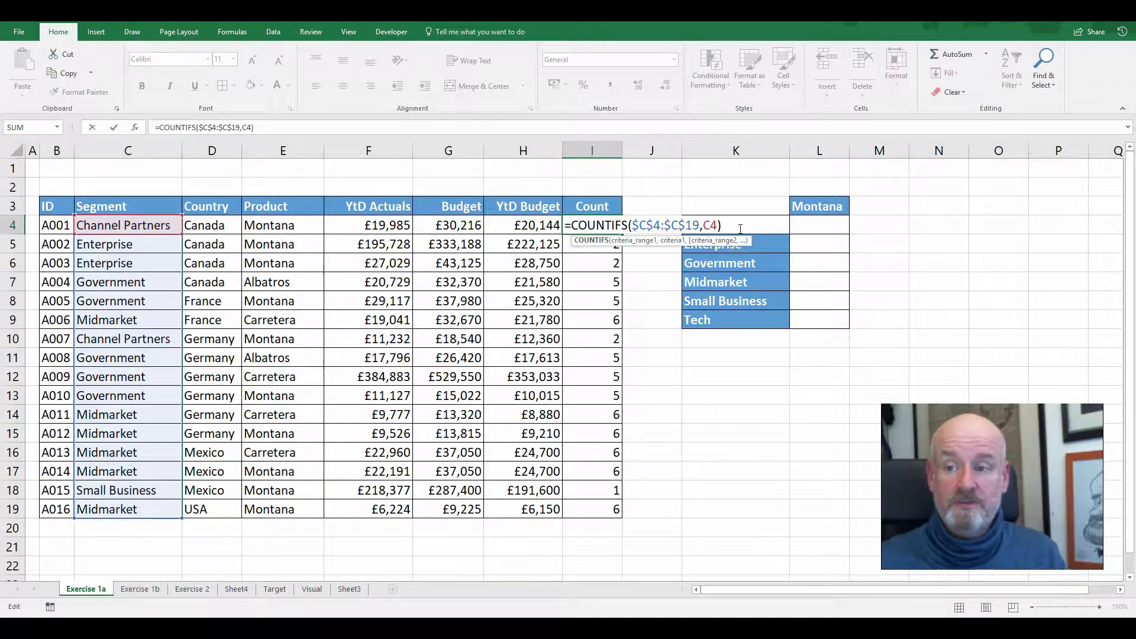
pyautogui.click(717, 225)
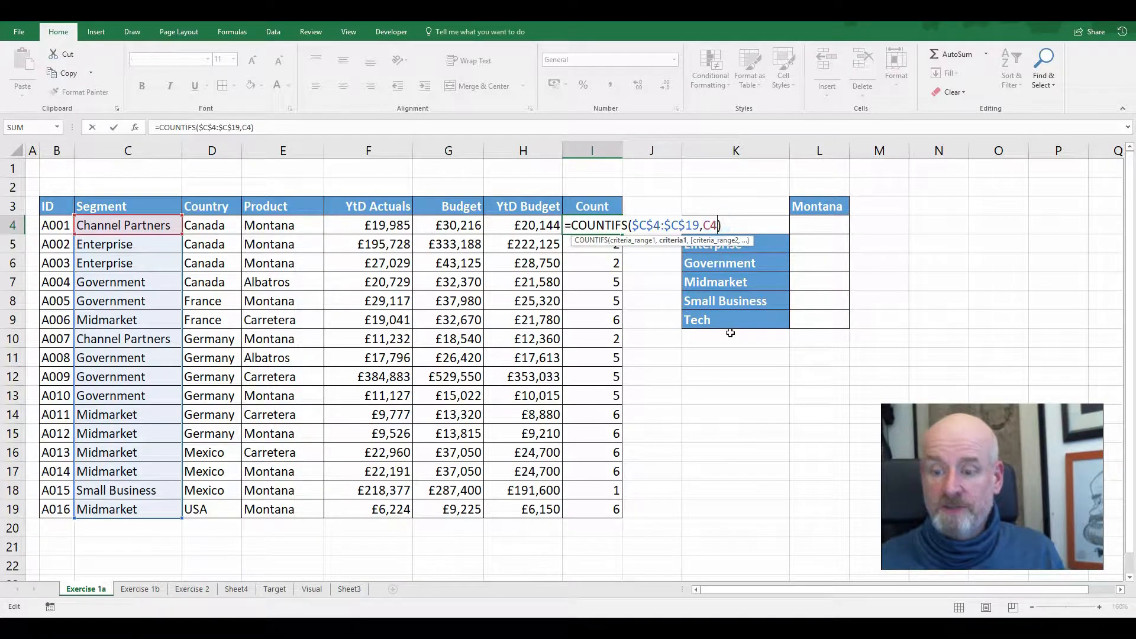
pyautogui.write(',')
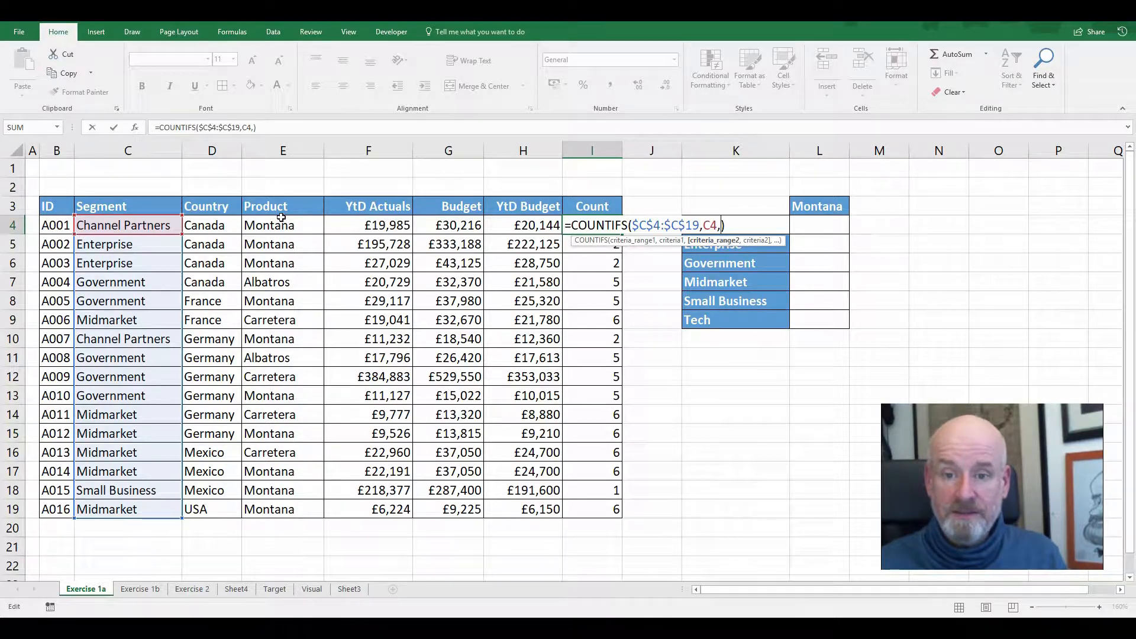
pyautogui.moveTo(282, 220); pyautogui.dragTo(283, 506)
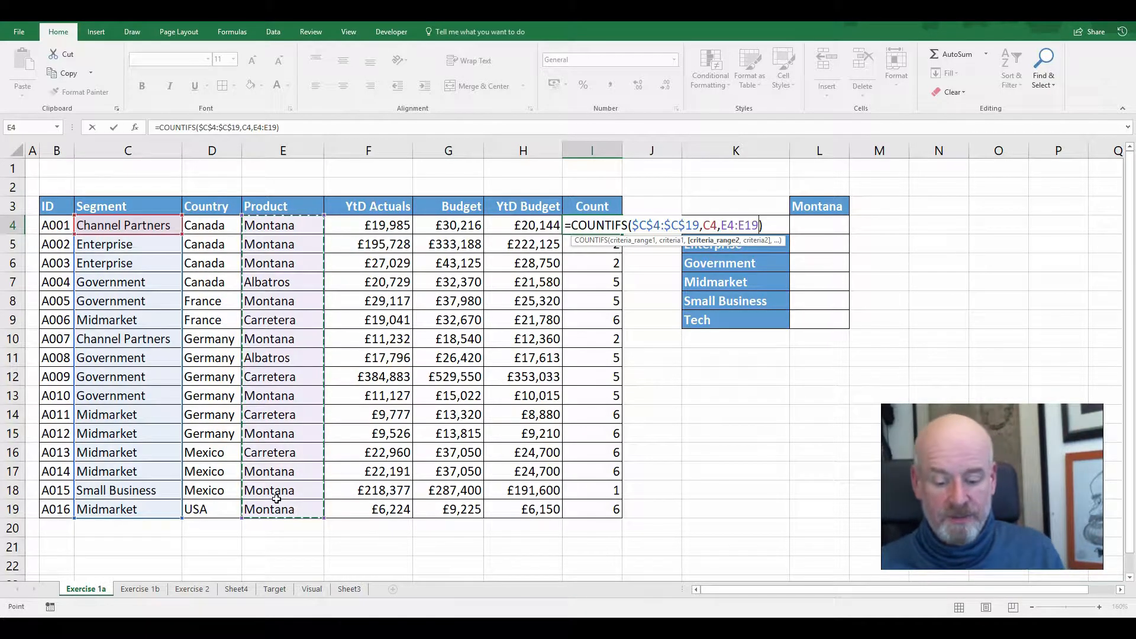
pyautogui.press('F4')
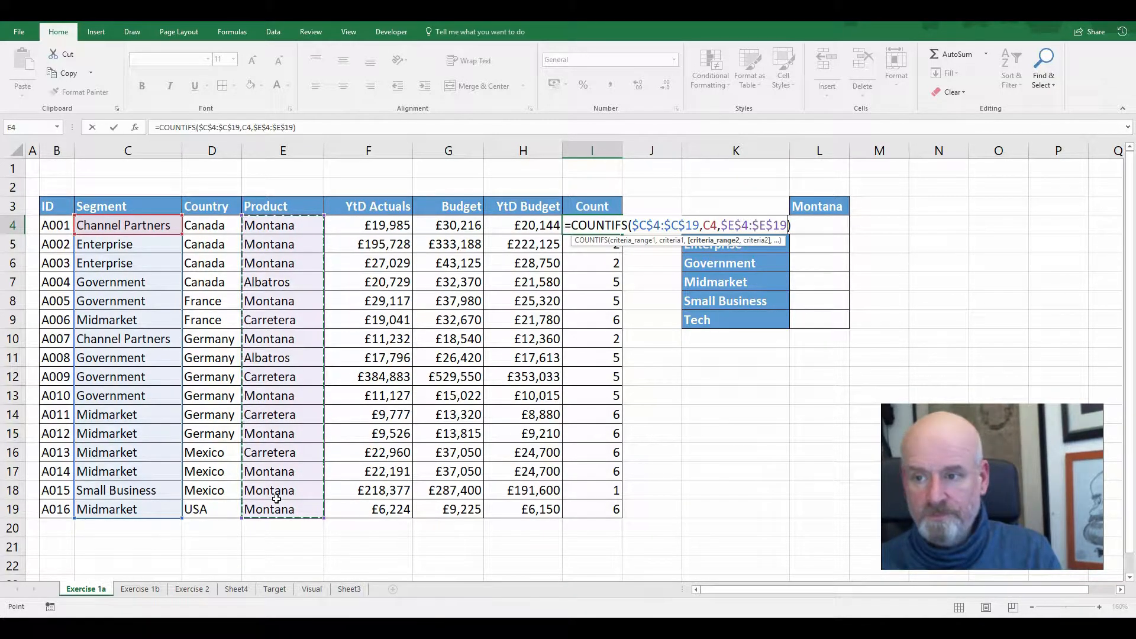
pyautogui.write(',')
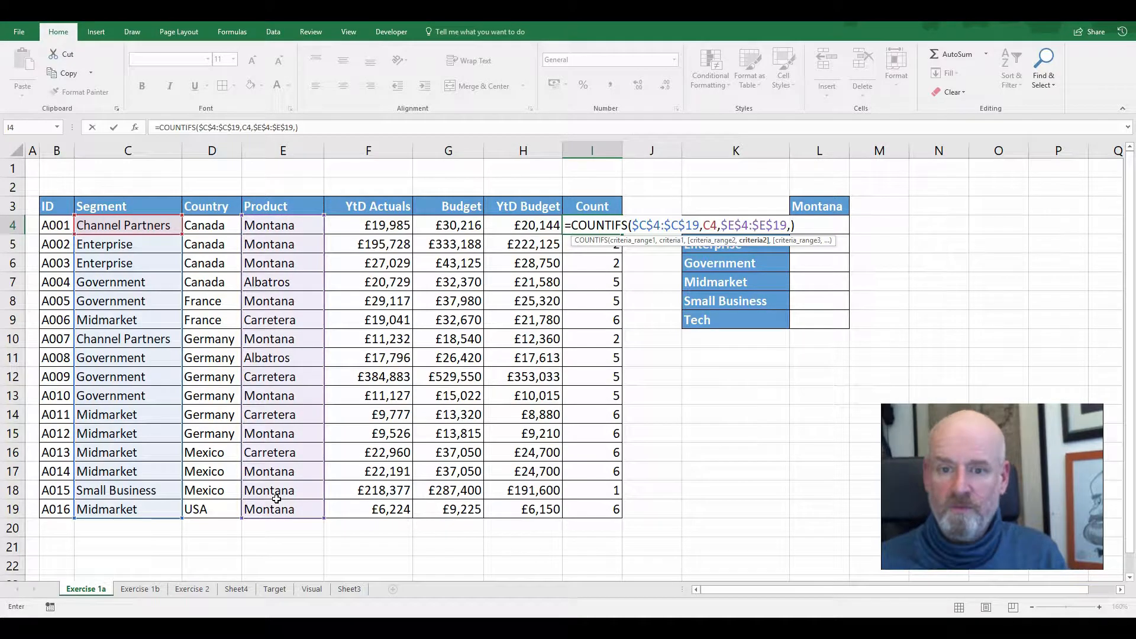
pyautogui.click(294, 230)
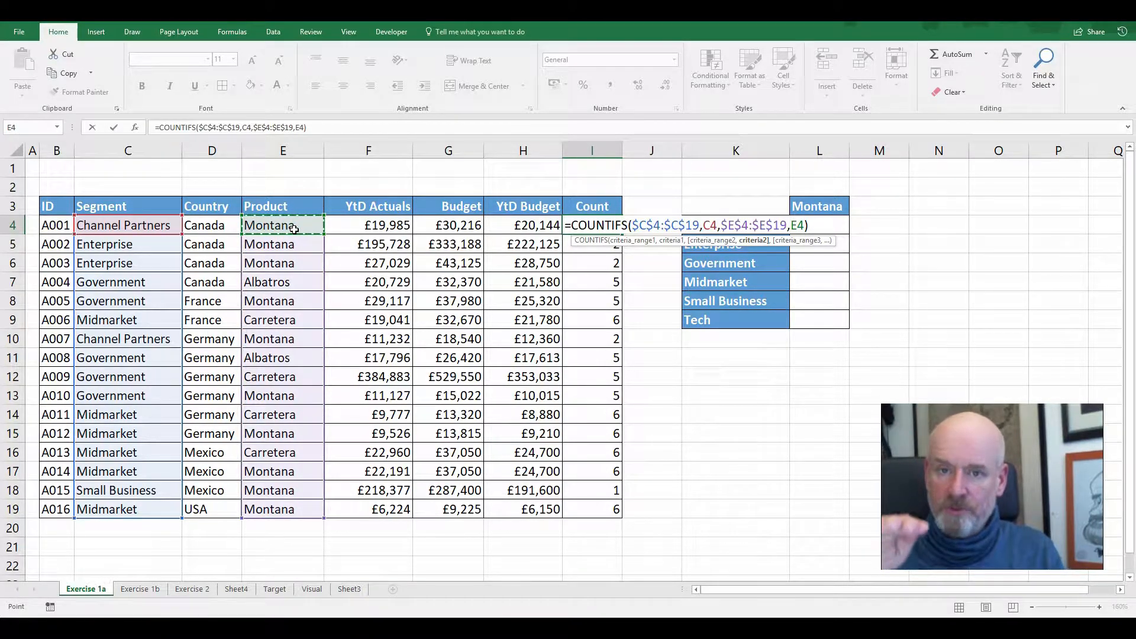
pyautogui.press('Return')
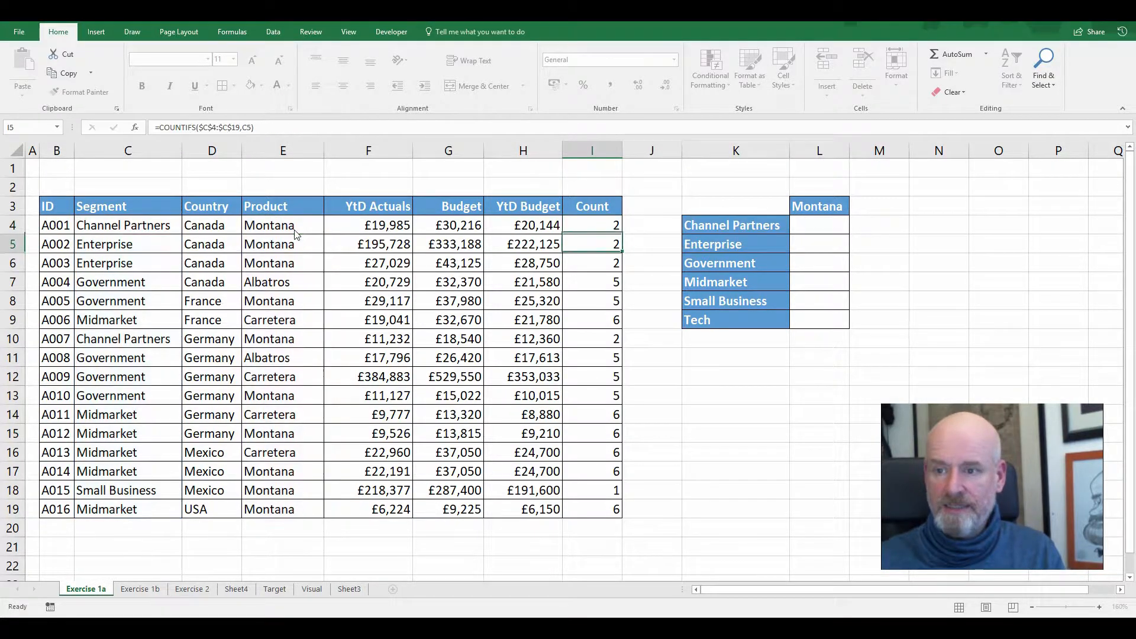
# Check I4's count against the Channel Partners and Montana entries in rows 4 and 10, and copy the two-criteria formula down to I19
pyautogui.click(609, 229)
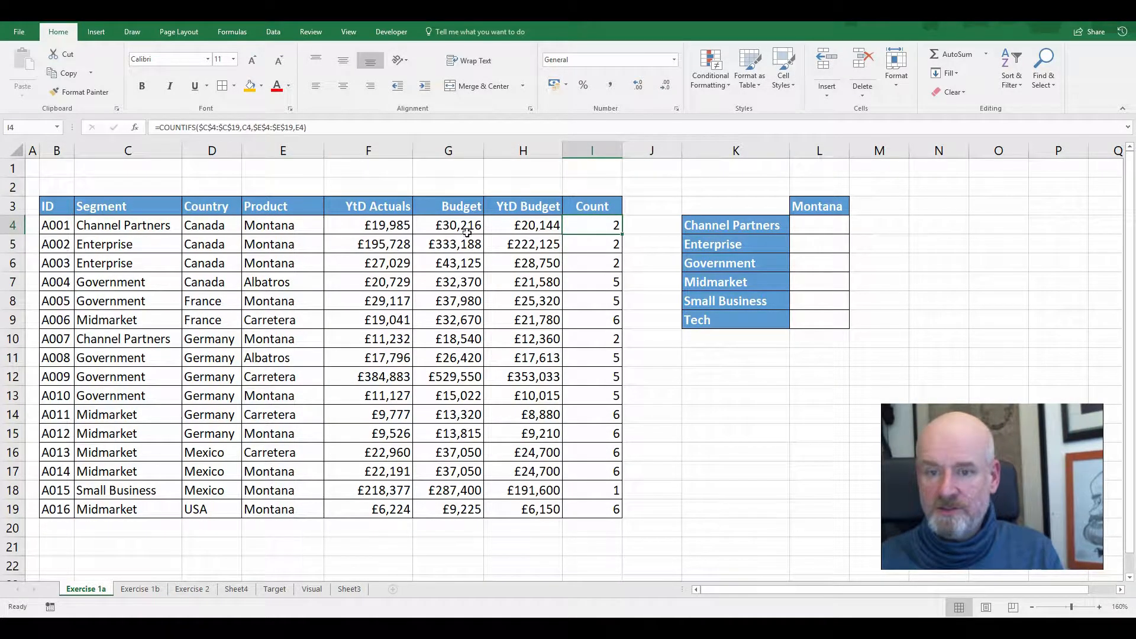
pyautogui.click(155, 339)
pyautogui.click(266, 338)
pyautogui.click(160, 226)
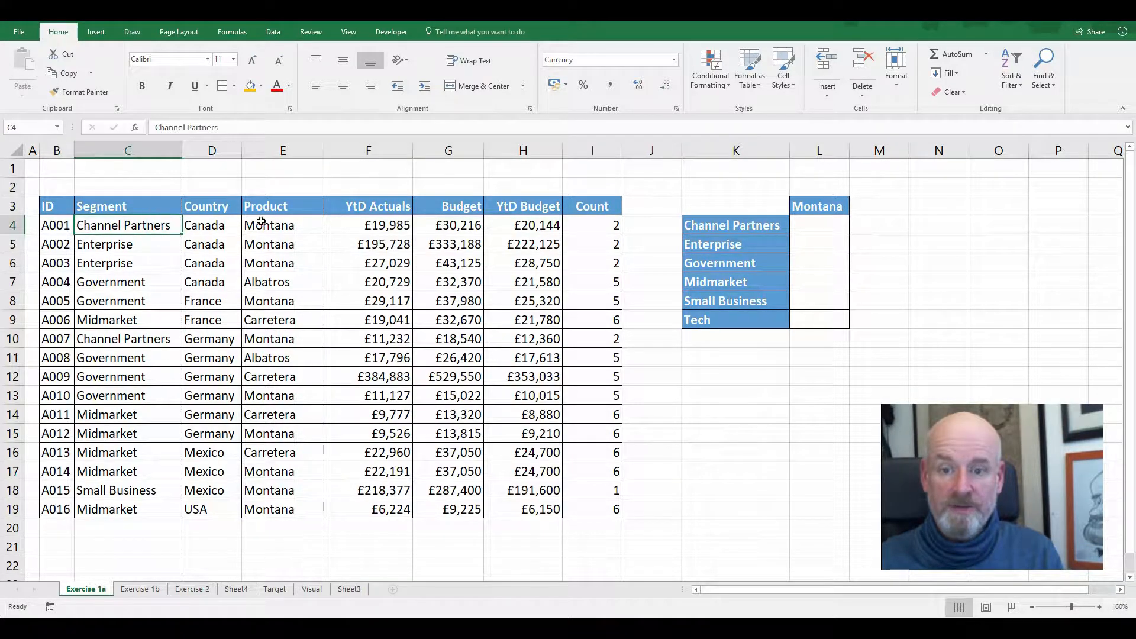
pyautogui.click(261, 222)
pyautogui.click(571, 226)
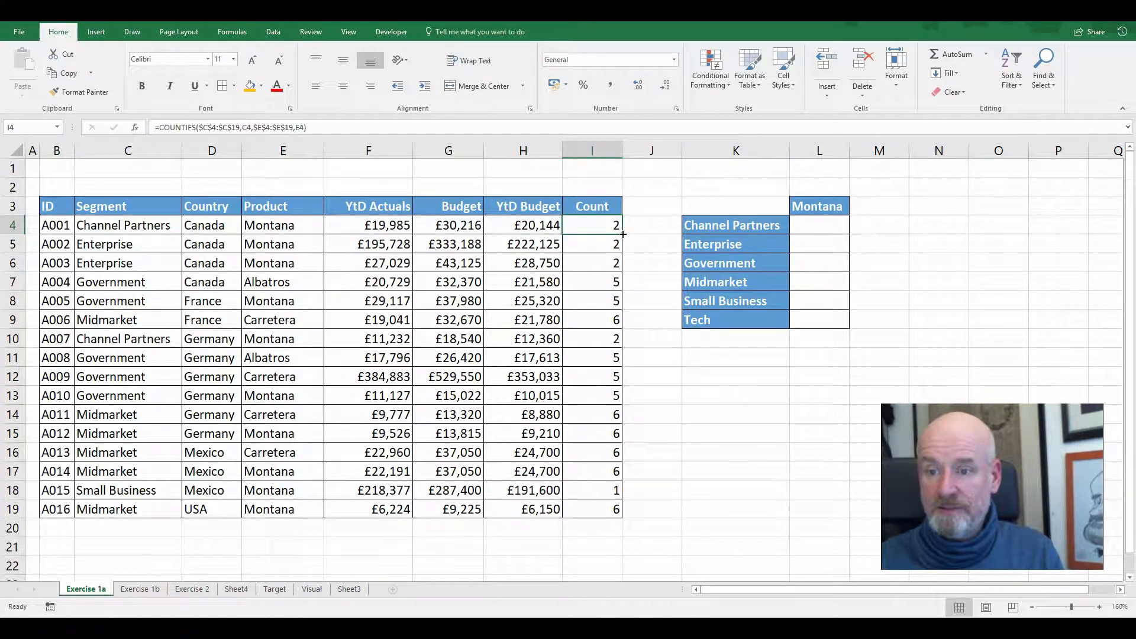
pyautogui.moveTo(621, 234); pyautogui.dragTo(637, 514)
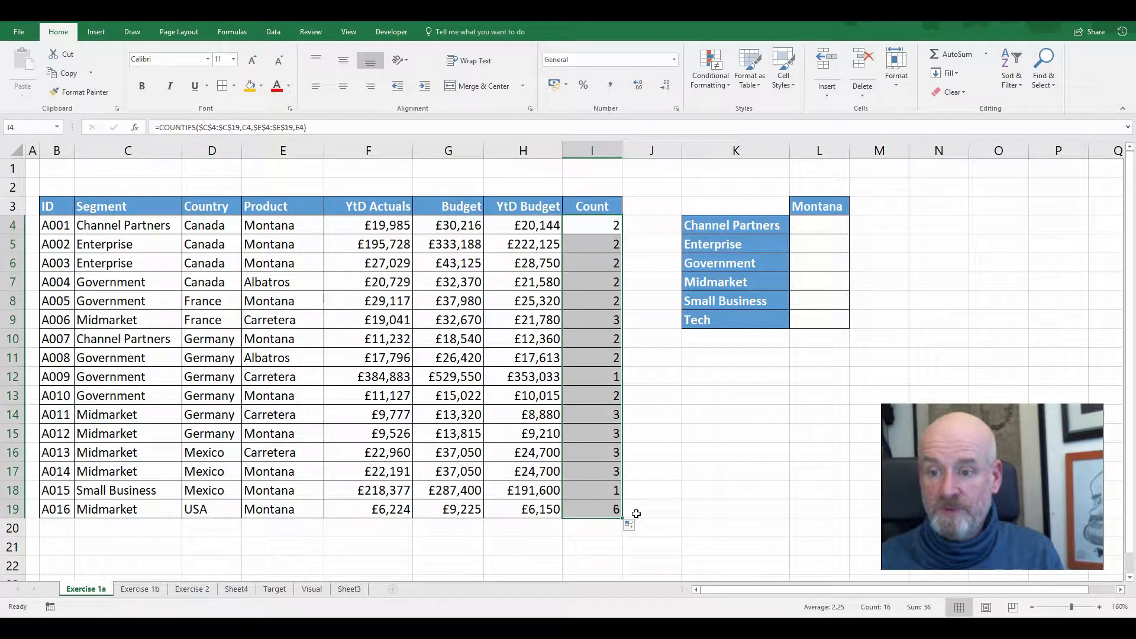
# Compare the count in I9 with the rows that combine the Midmarket segment and the Carretera product
pyautogui.click(591, 313)
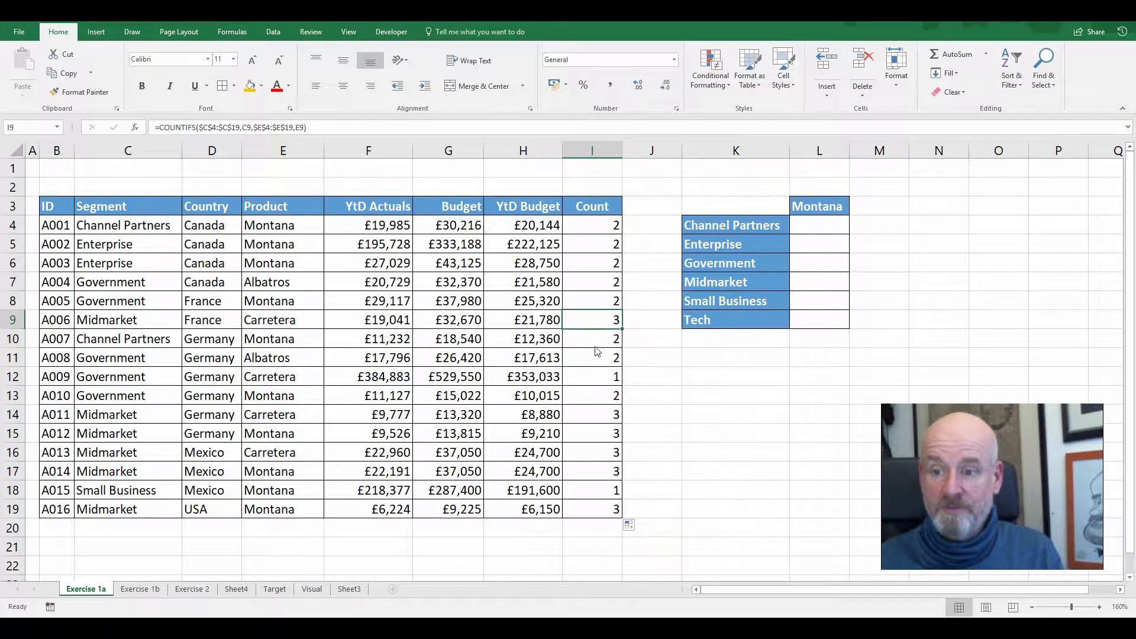
pyautogui.click(142, 324)
pyautogui.click(269, 322)
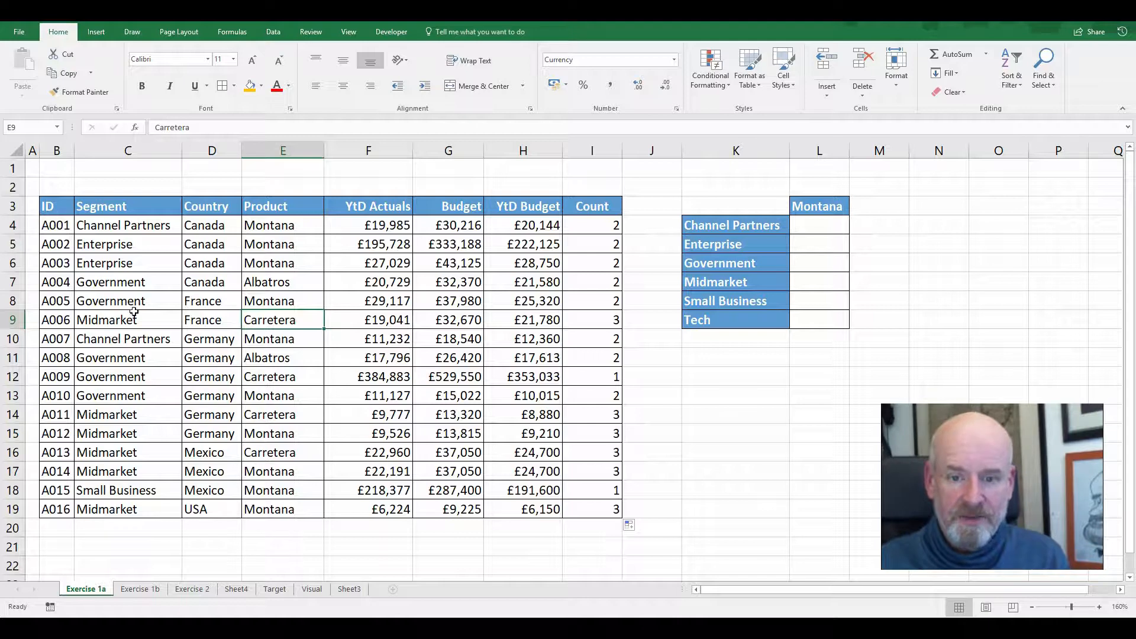
pyautogui.click(145, 453)
pyautogui.click(266, 456)
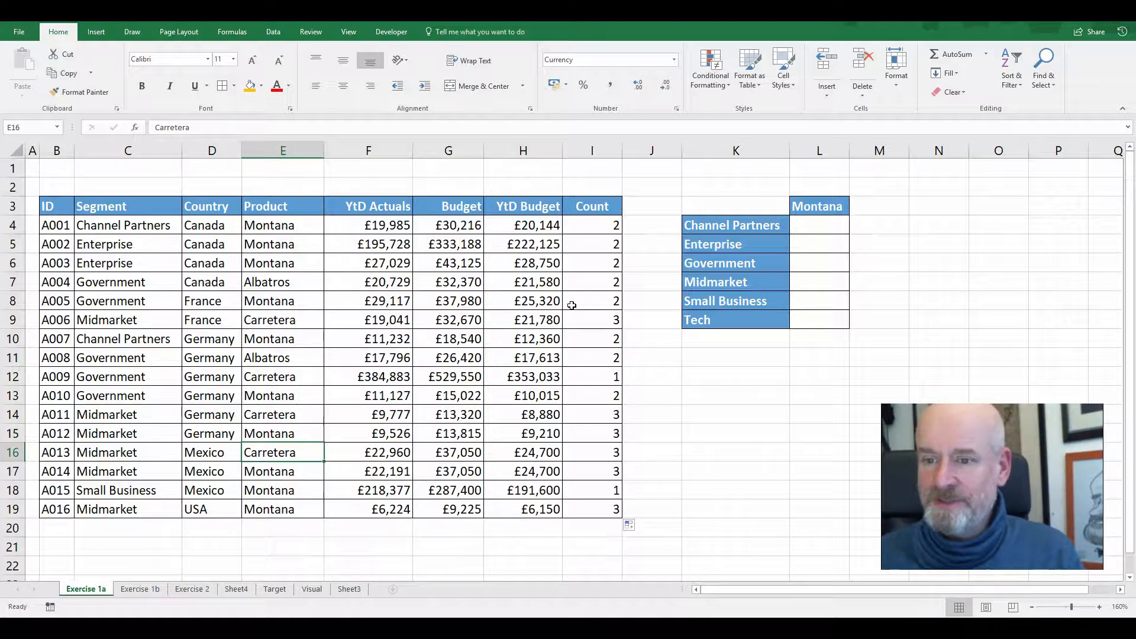
pyautogui.click(584, 324)
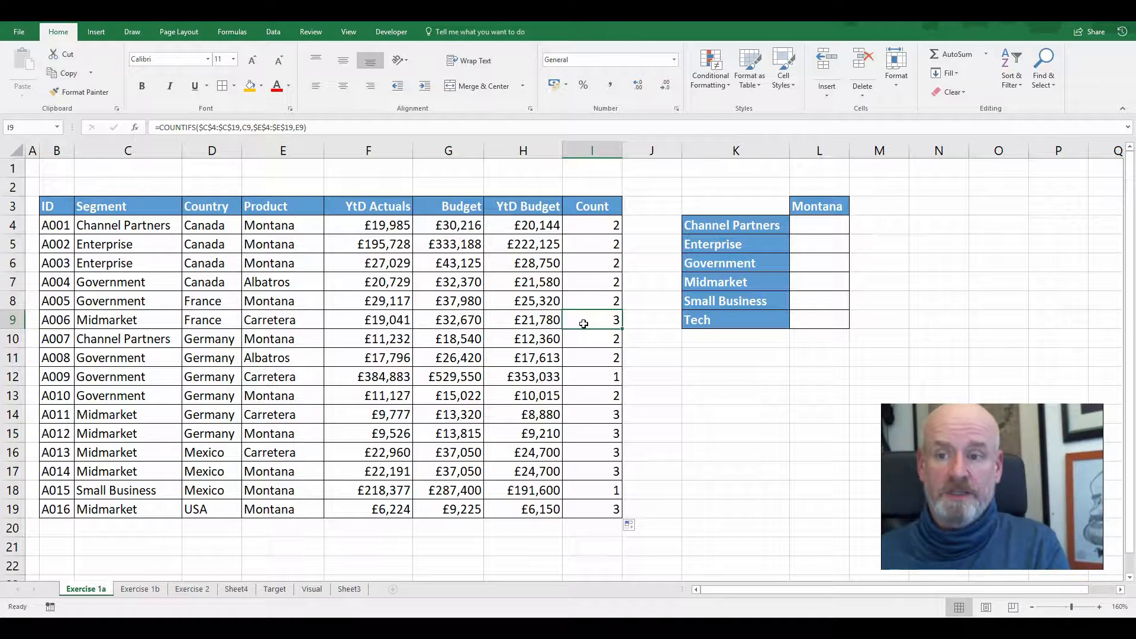
pyautogui.doubleClick(584, 221)
pyautogui.click(807, 225)
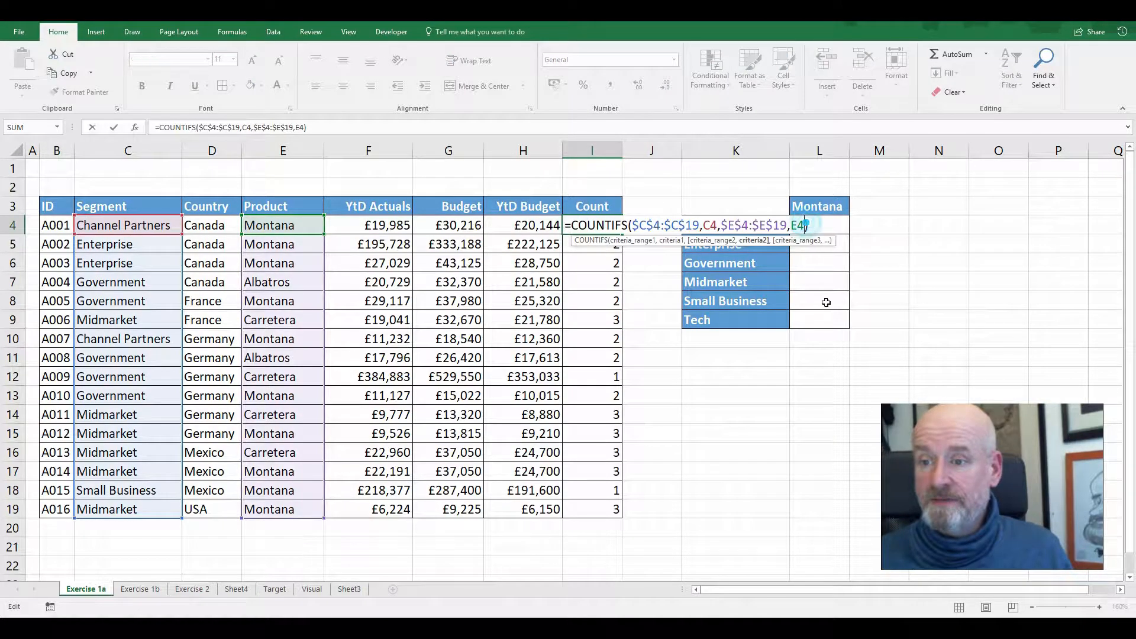
pyautogui.write(',')
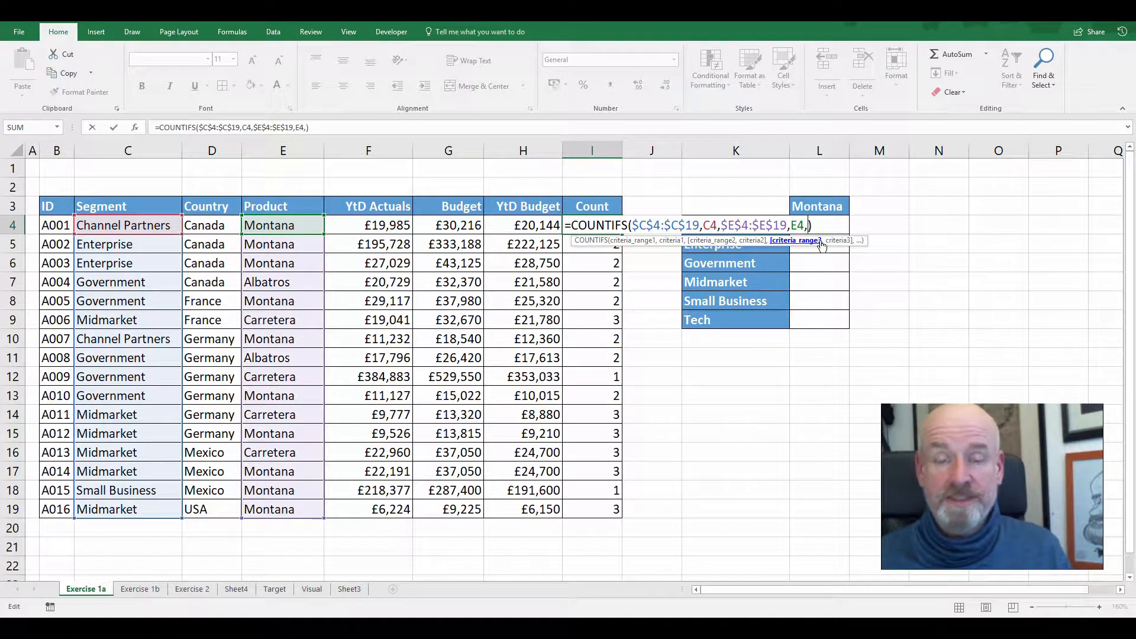
pyautogui.press('BackSpace')
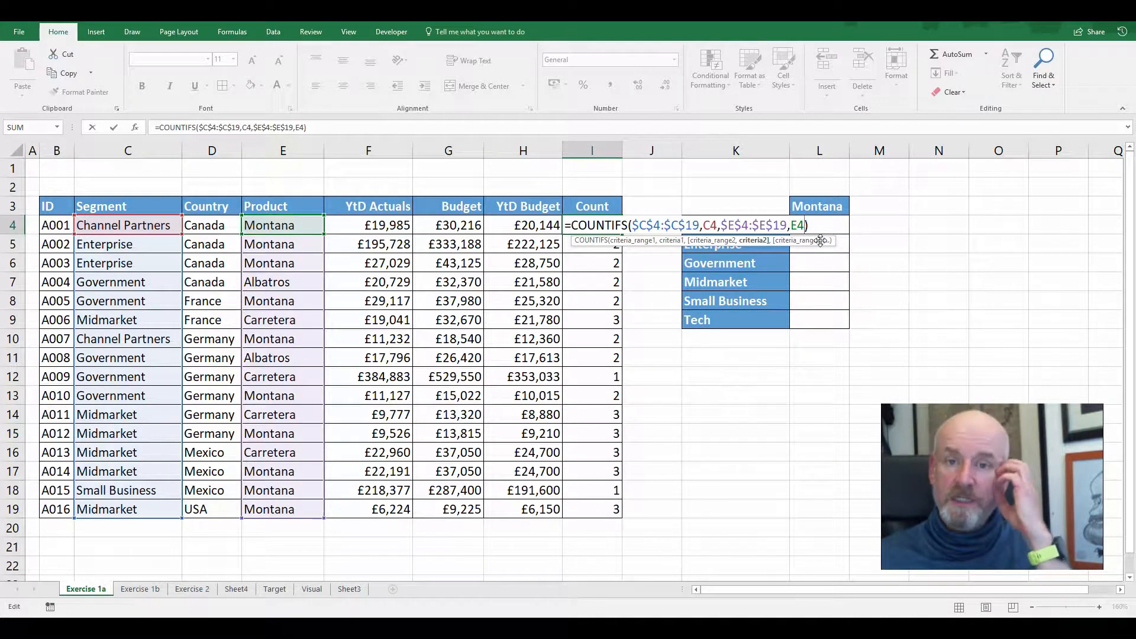
pyautogui.hotkey('ctrl', 'Return')
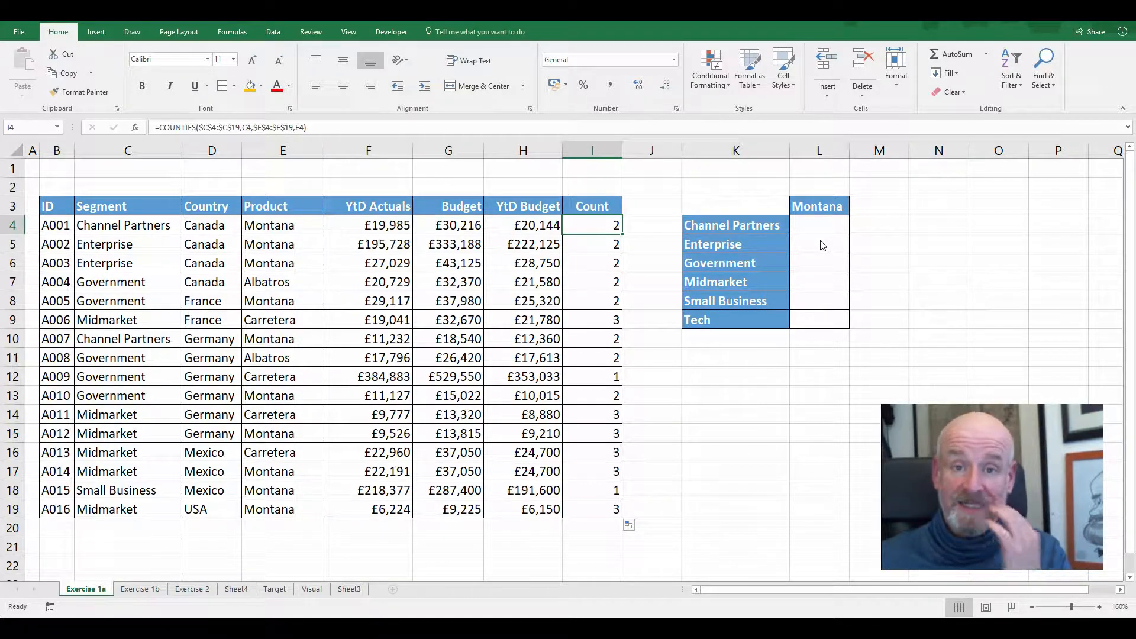
# Clear the Montana heading in L3 above the empty count cells of the summary table
pyautogui.click(841, 226)
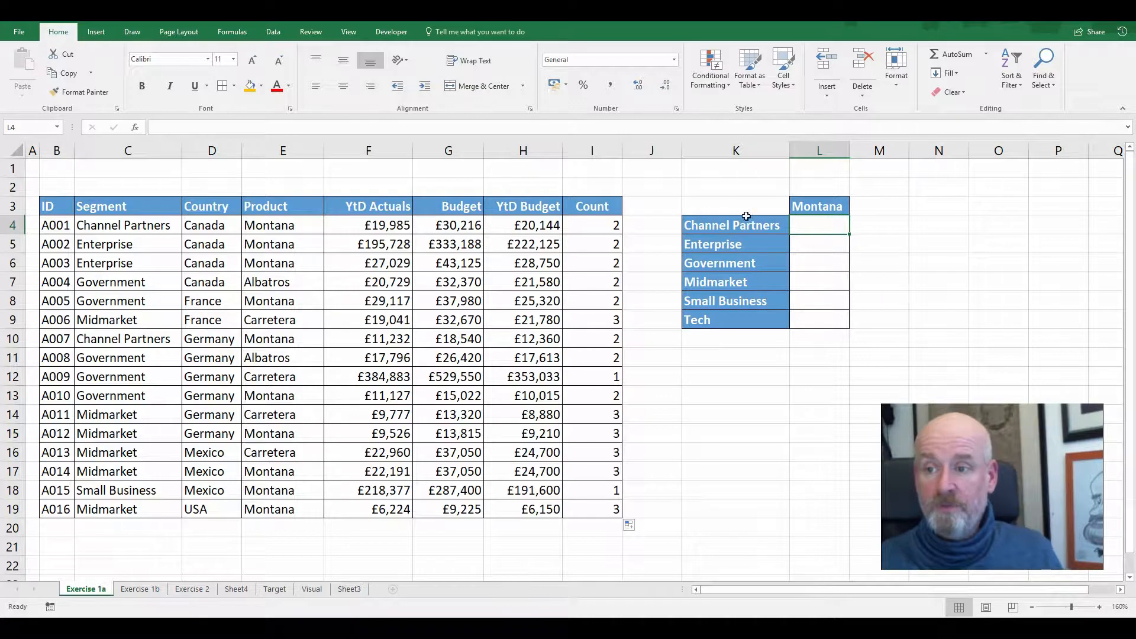
pyautogui.moveTo(812, 225); pyautogui.dragTo(811, 320)
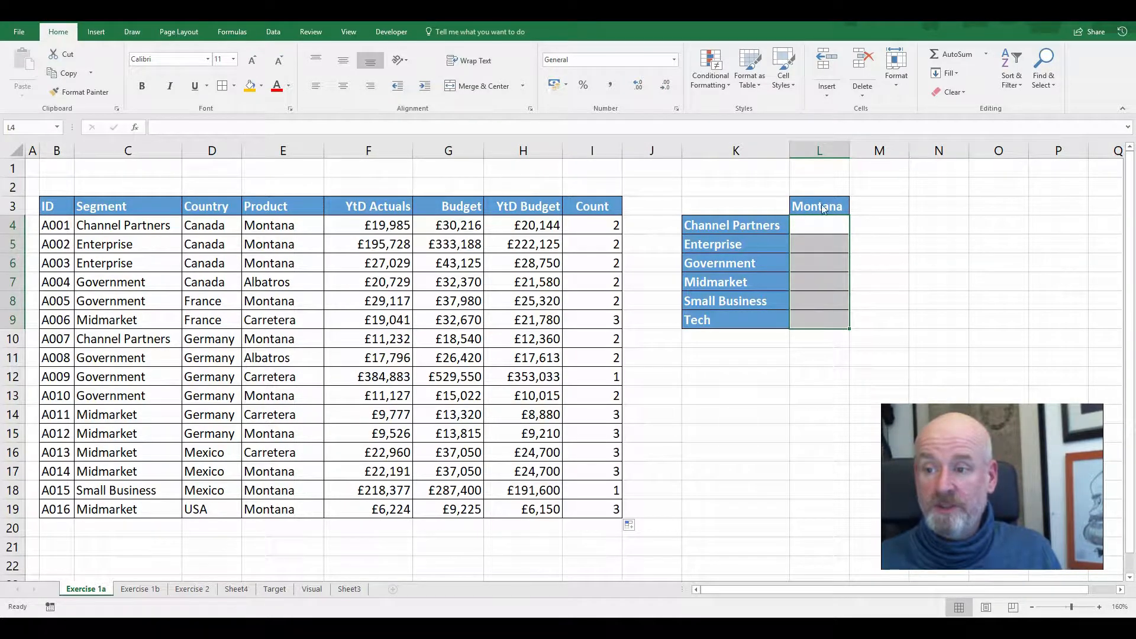
pyautogui.click(824, 208)
pyautogui.press('Delete')
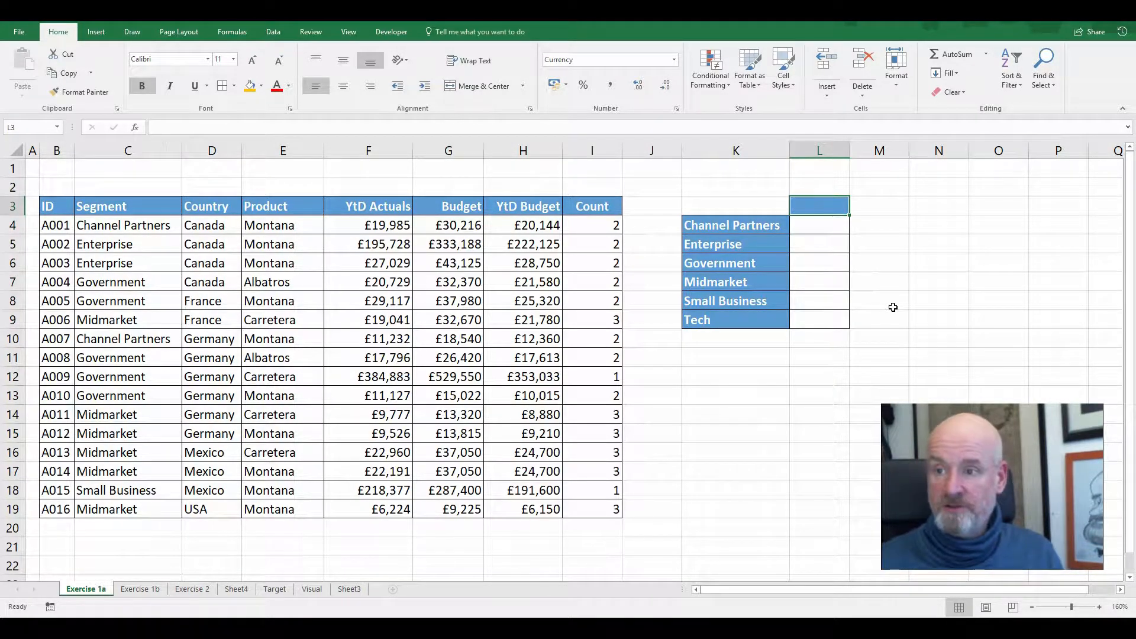
pyautogui.click(827, 220)
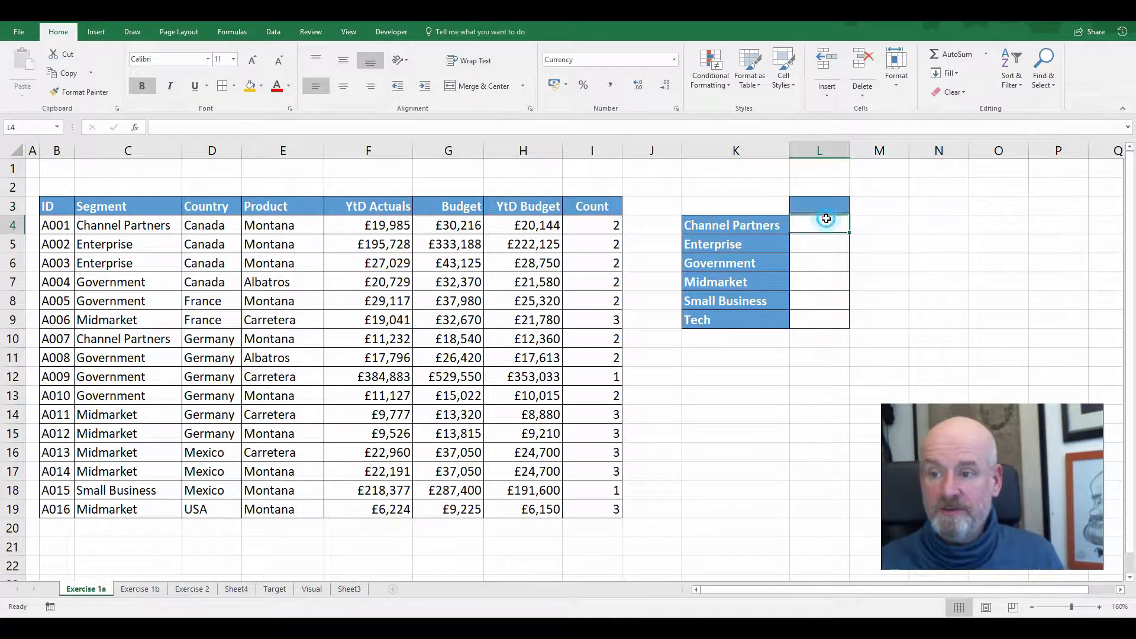
pyautogui.click(806, 241)
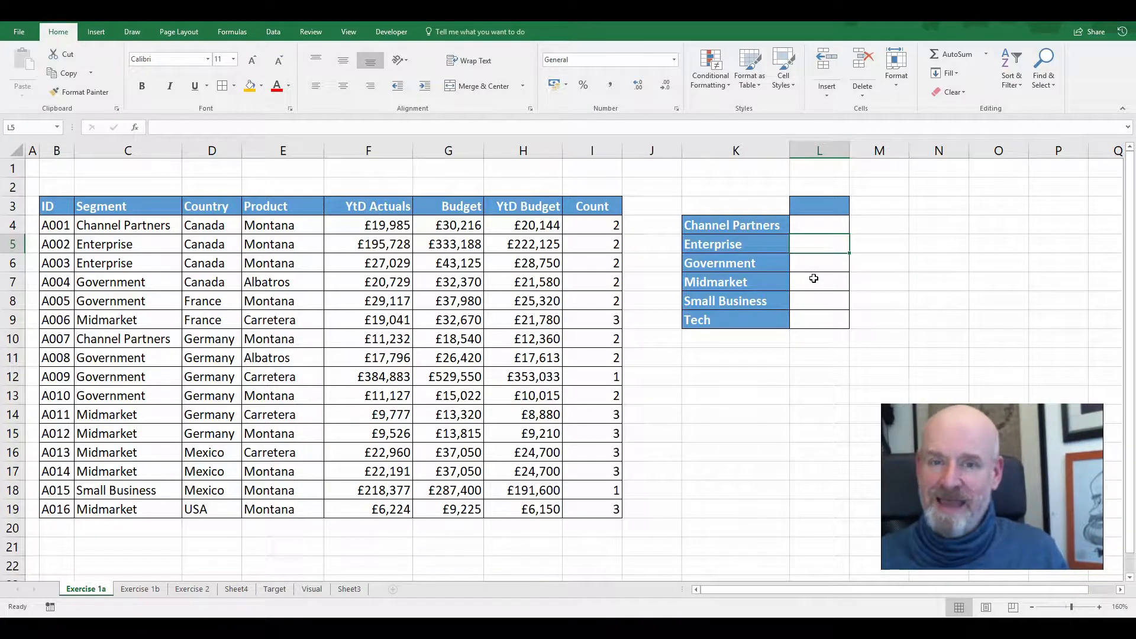
# Enter =COUNTIFS(C:C,K4) in L4 to count the Channel Partners entries, using the whole Segment column as the criteria range
pyautogui.click(821, 225)
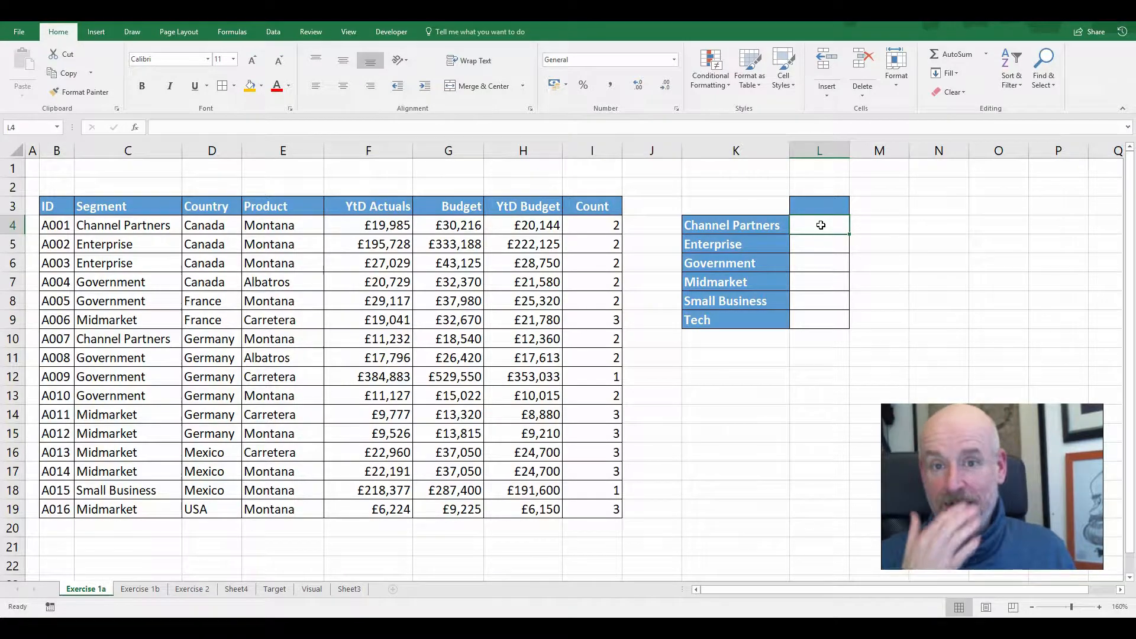
pyautogui.write('=')
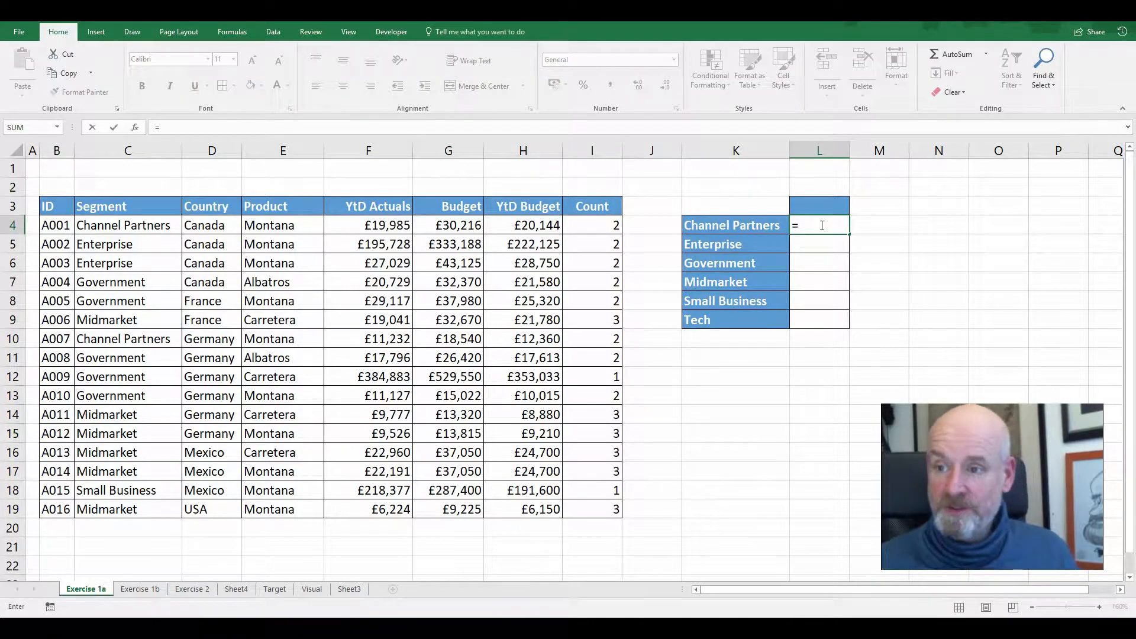
pyautogui.write('counti')
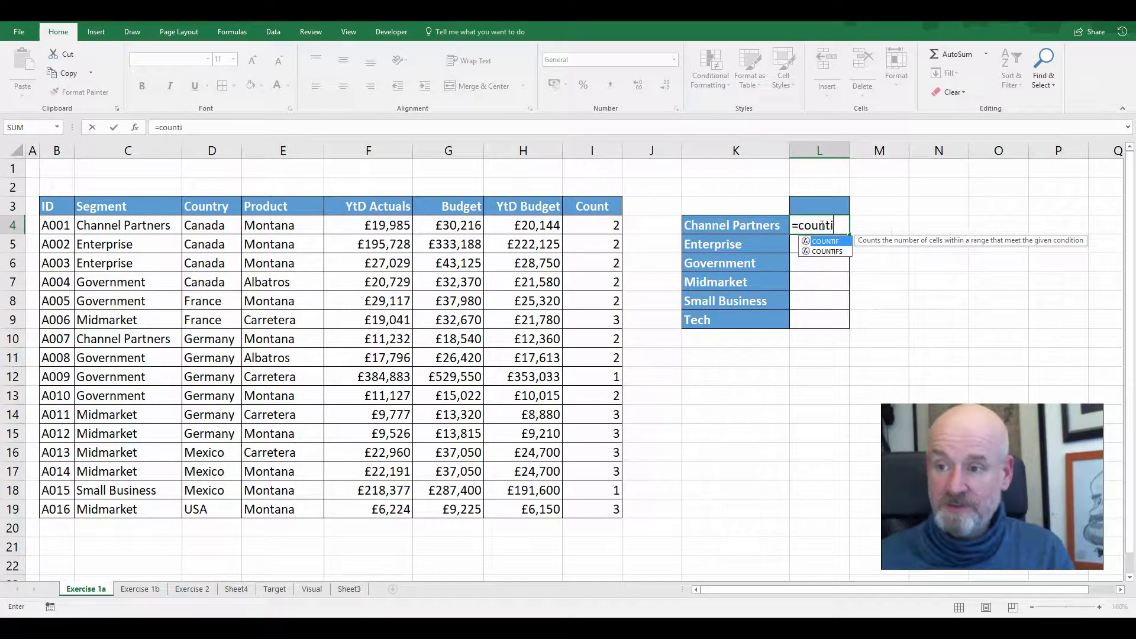
pyautogui.write('fs(')
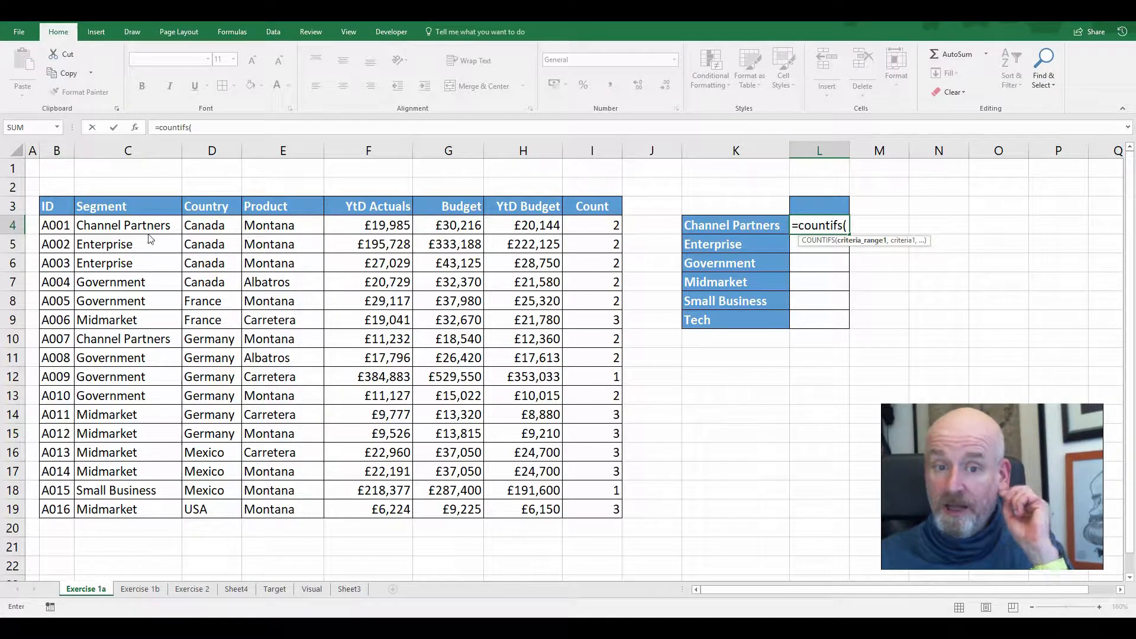
pyautogui.moveTo(142, 225); pyautogui.dragTo(156, 510)
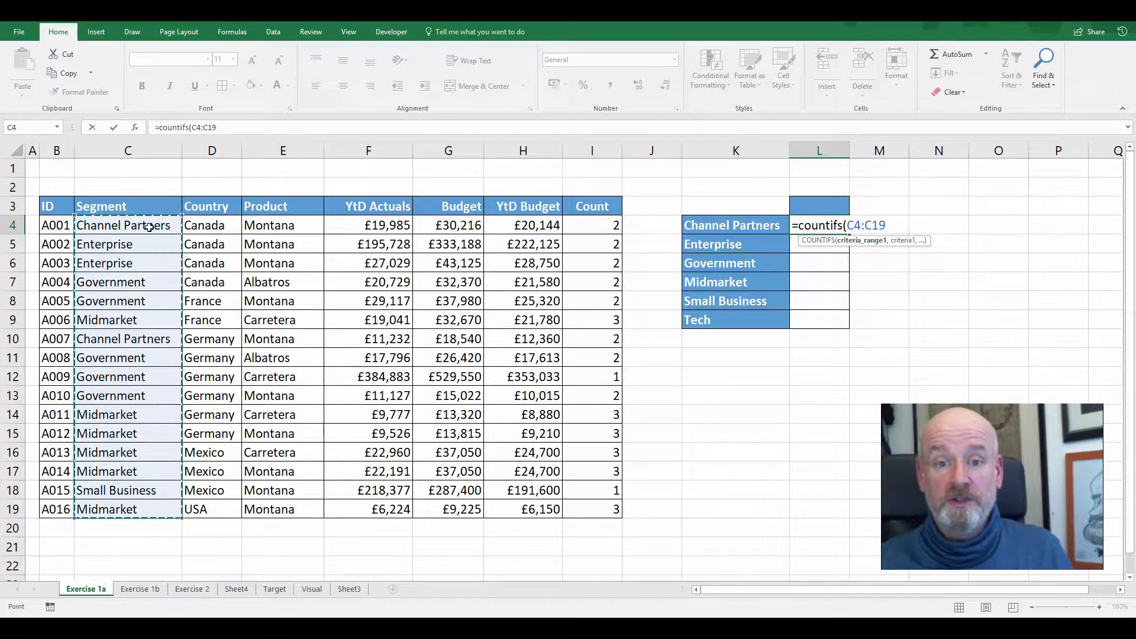
pyautogui.click(133, 142)
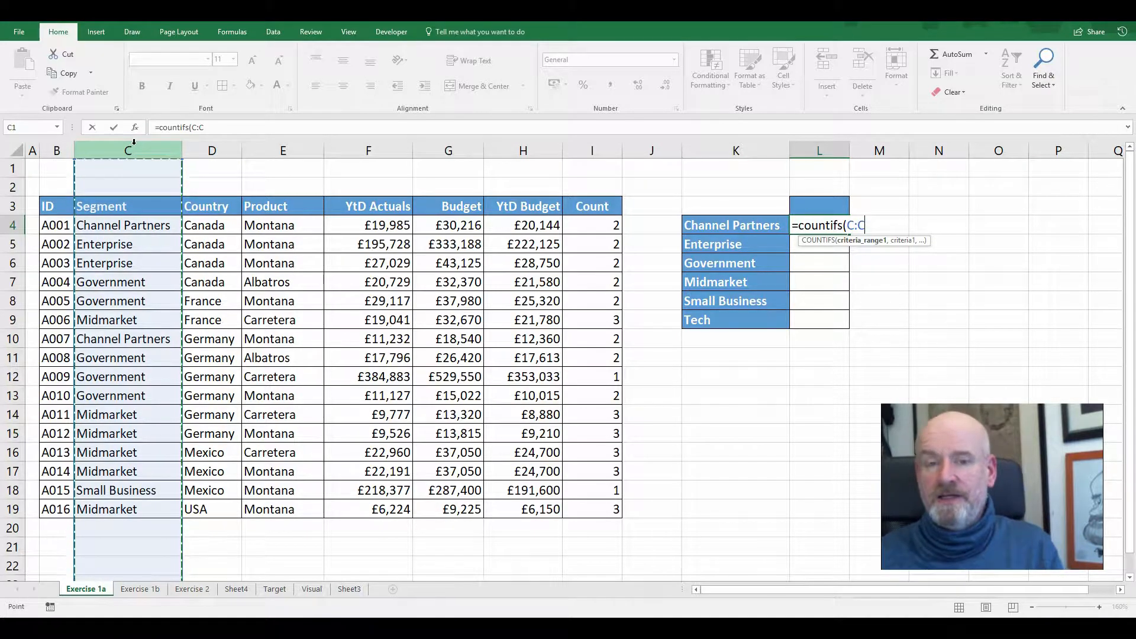
pyautogui.write(',')
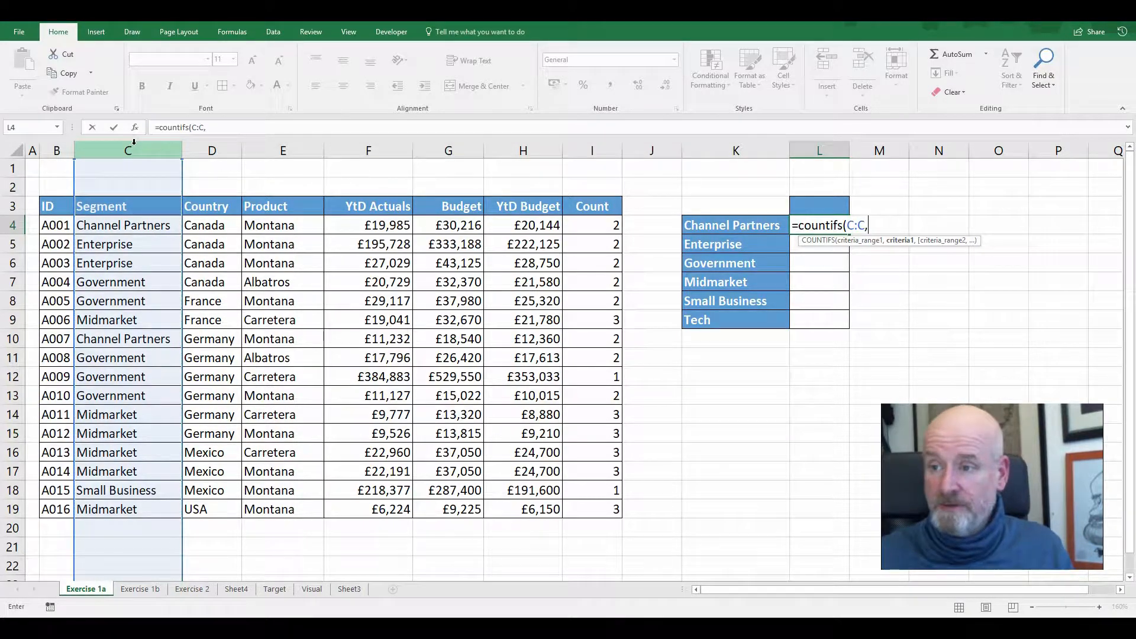
pyautogui.click(707, 219)
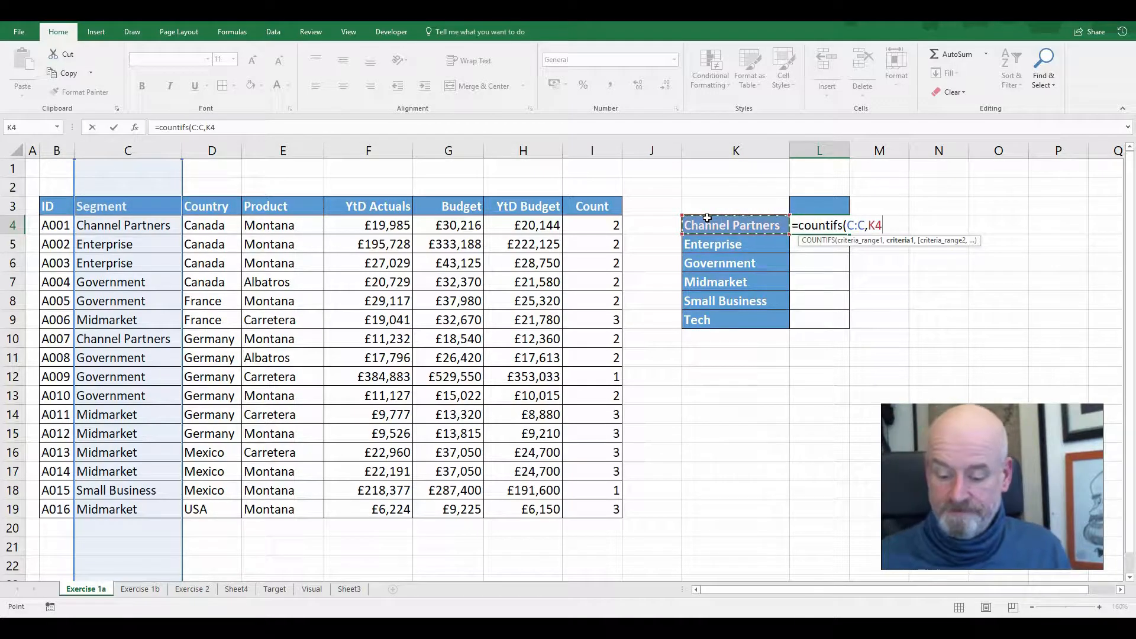
pyautogui.write(')')
pyautogui.press('Return')
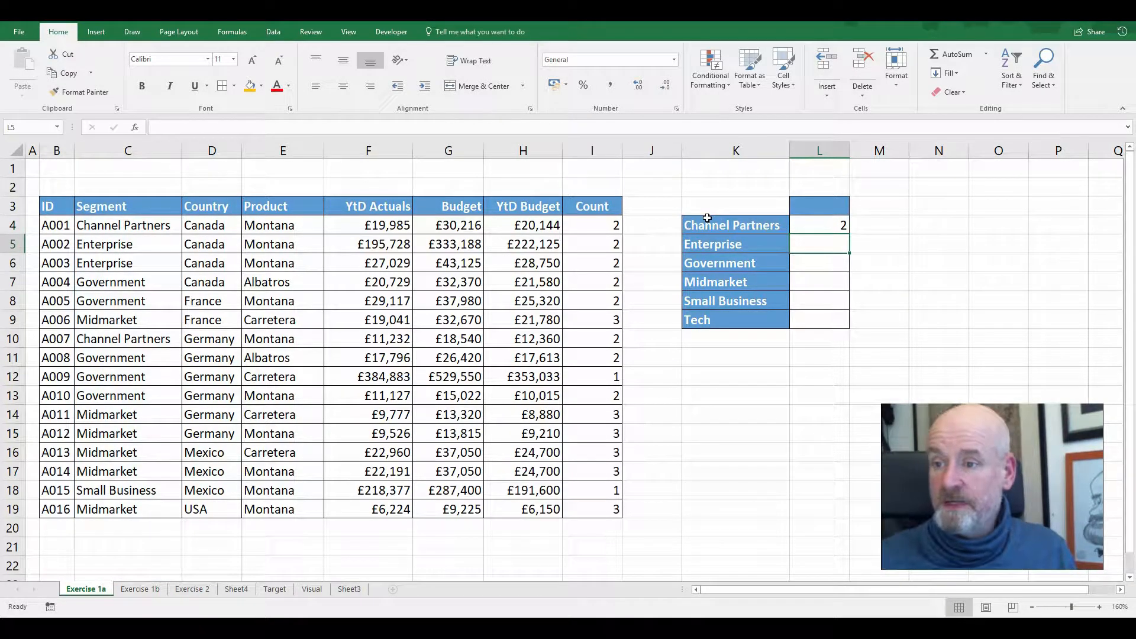
# Copy the segment count formula in L4 down to L9 and check the count for the Tech segment
pyautogui.click(844, 228)
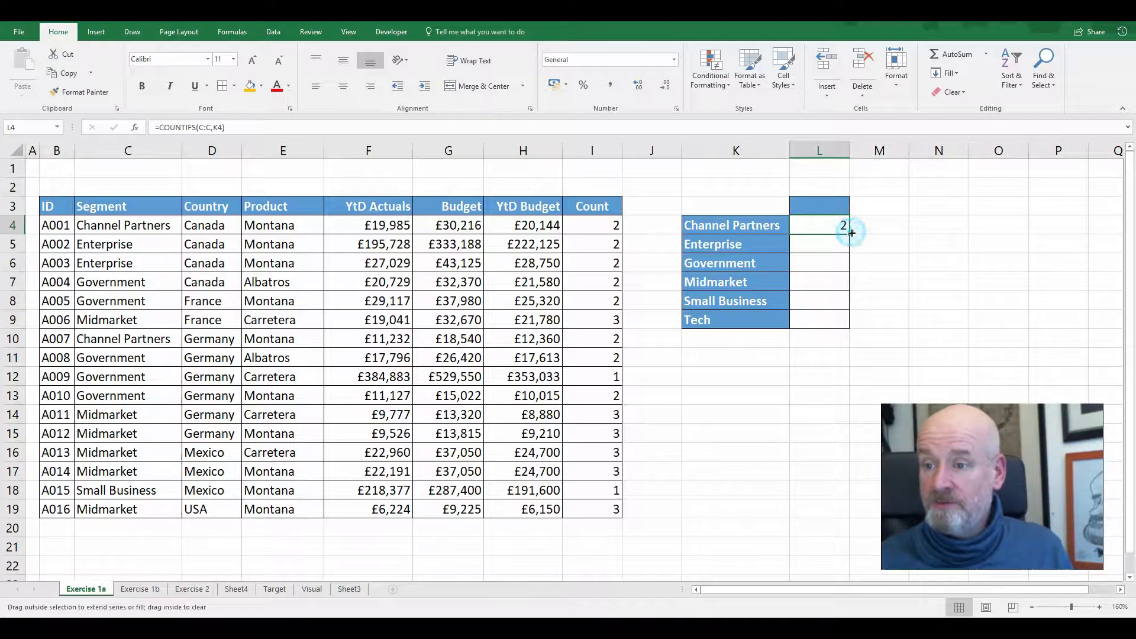
pyautogui.moveTo(851, 233); pyautogui.dragTo(858, 331)
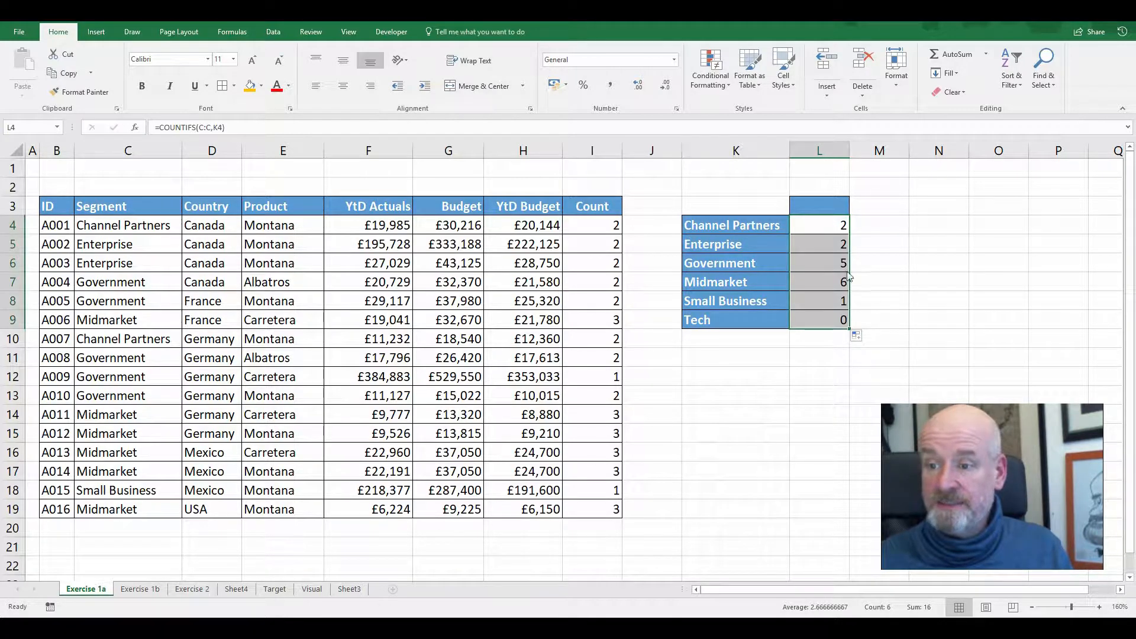
pyautogui.click(808, 320)
pyautogui.moveTo(748, 318); pyautogui.dragTo(845, 319)
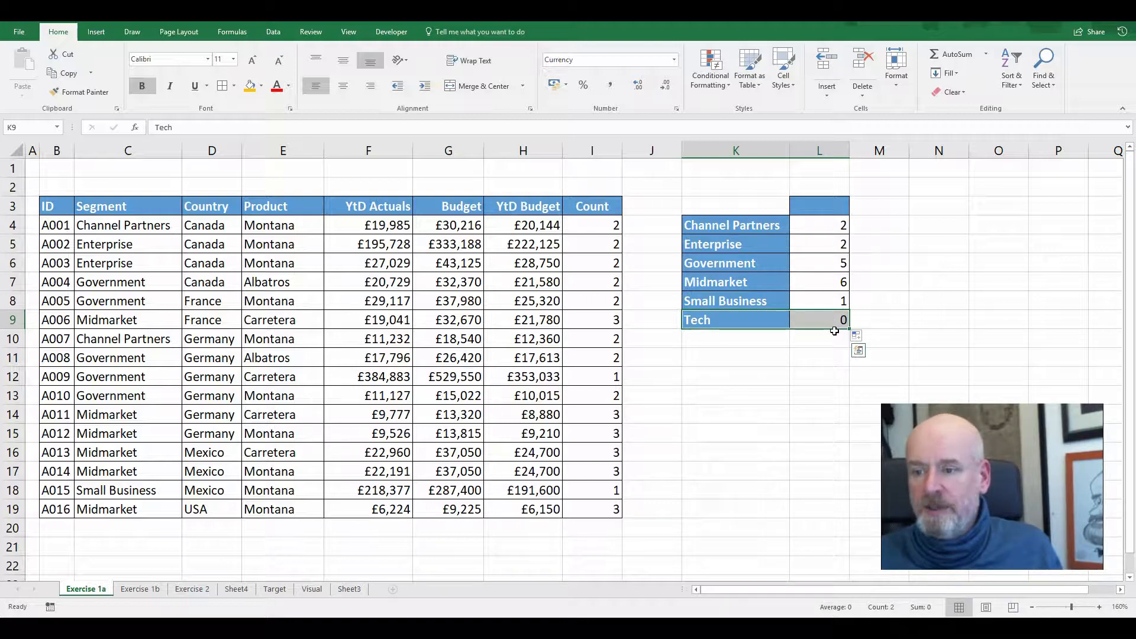
pyautogui.moveTo(834, 330); pyautogui.dragTo(834, 462)
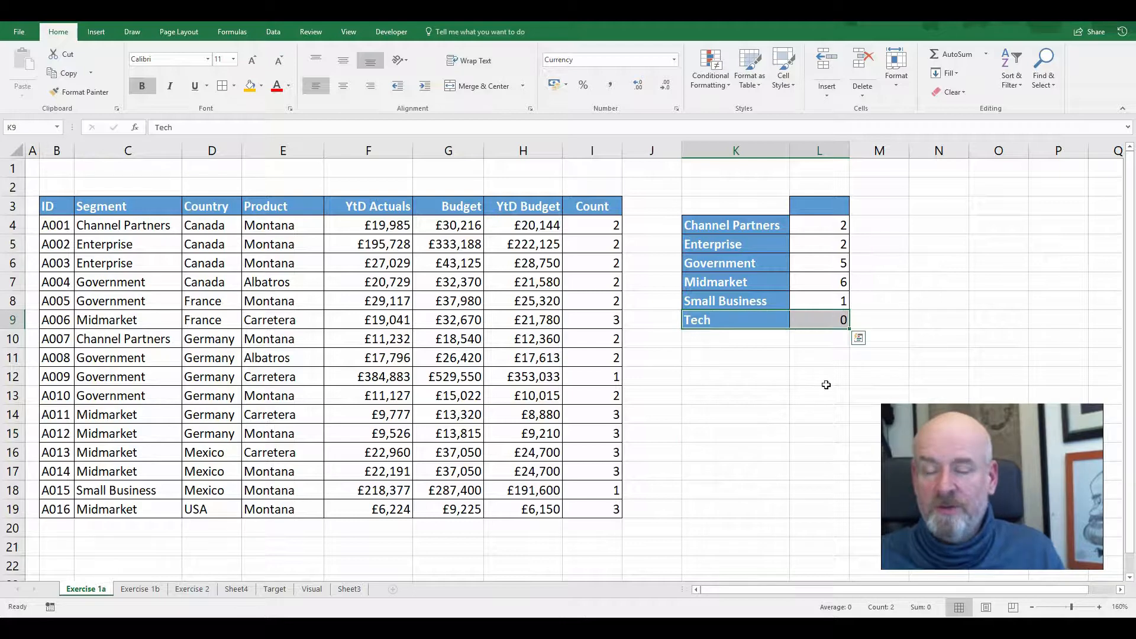
pyautogui.click(819, 315)
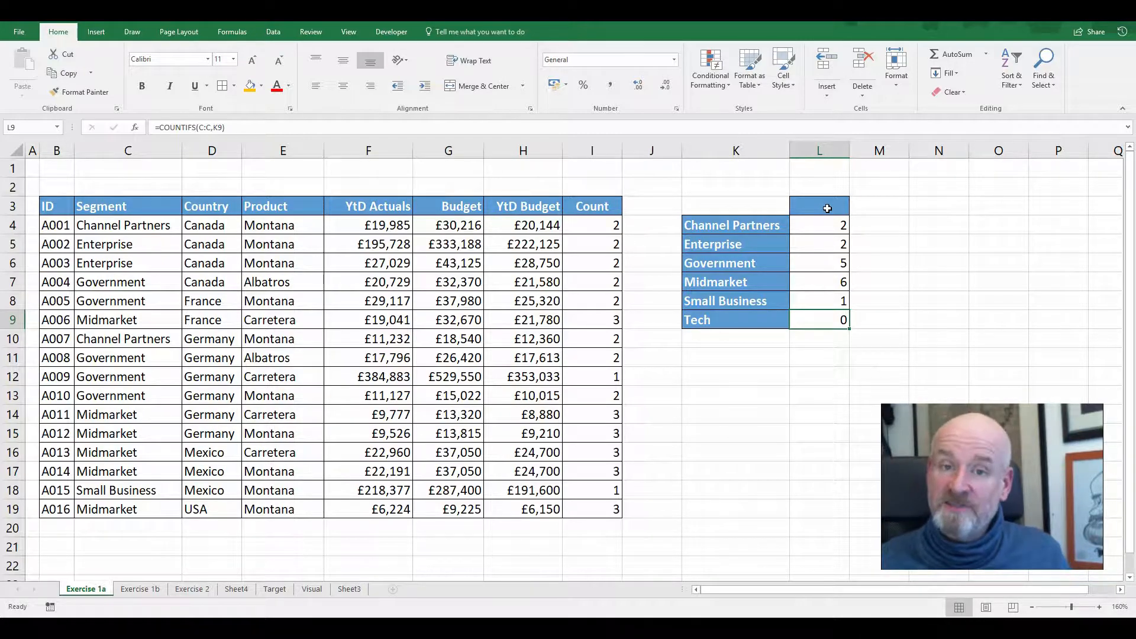
# Enter Montana as the heading in L3 of the summary table
pyautogui.click(828, 209)
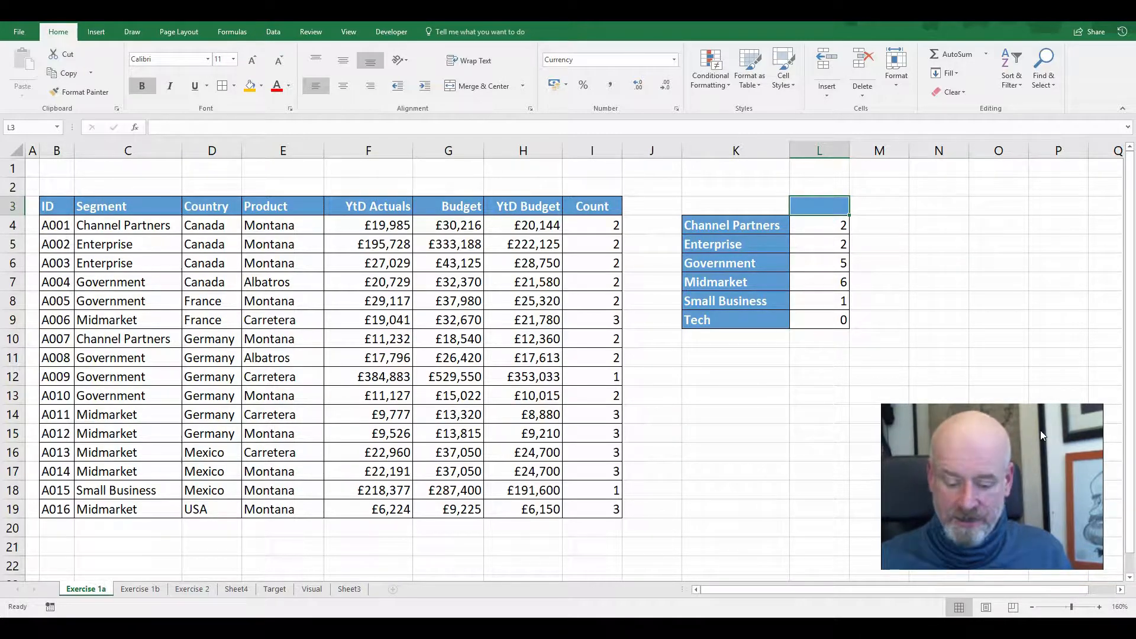
pyautogui.write('Montana')
pyautogui.press('Return')
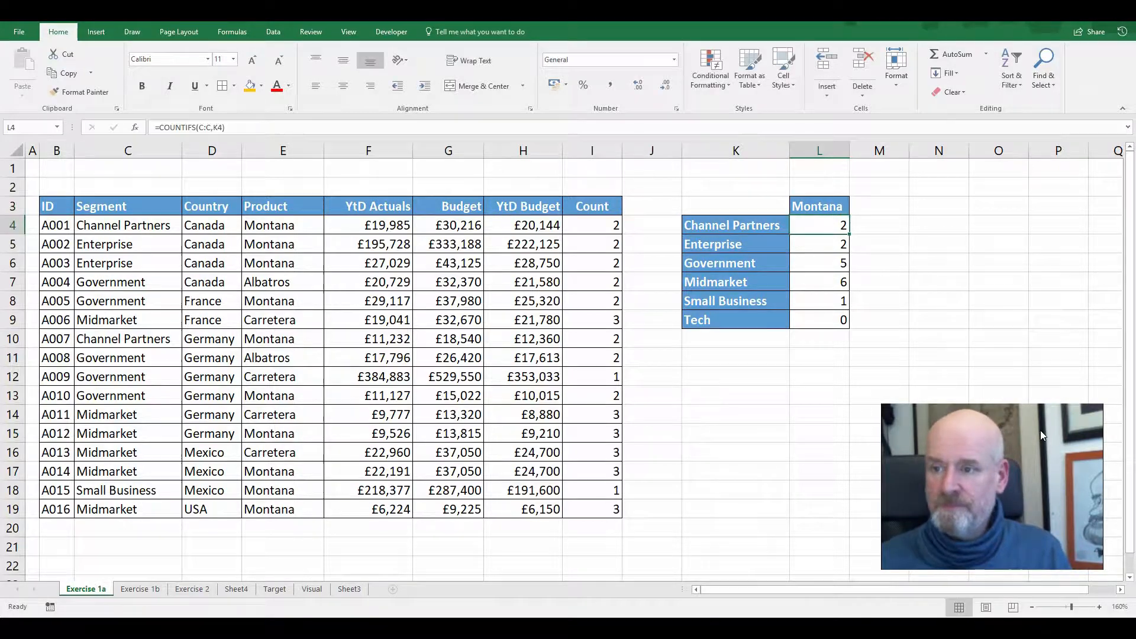
# Extend the formula in L4 with a product criterion so it reads =COUNTIFS(C:C,K4,E:E,L$3)
pyautogui.doubleClick(817, 226)
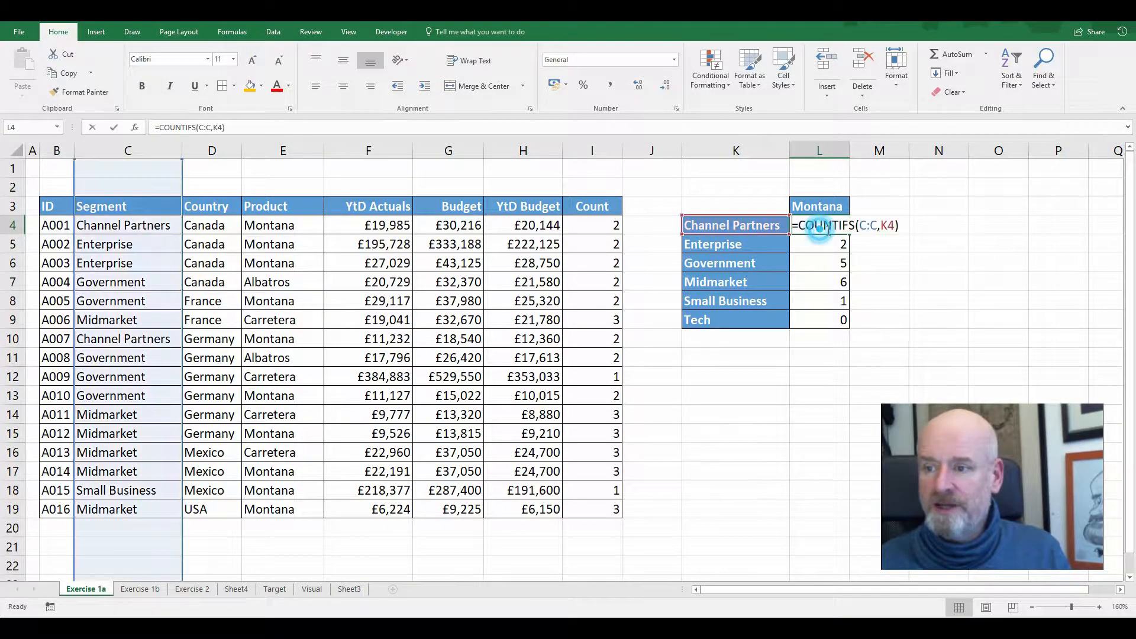
pyautogui.click(894, 227)
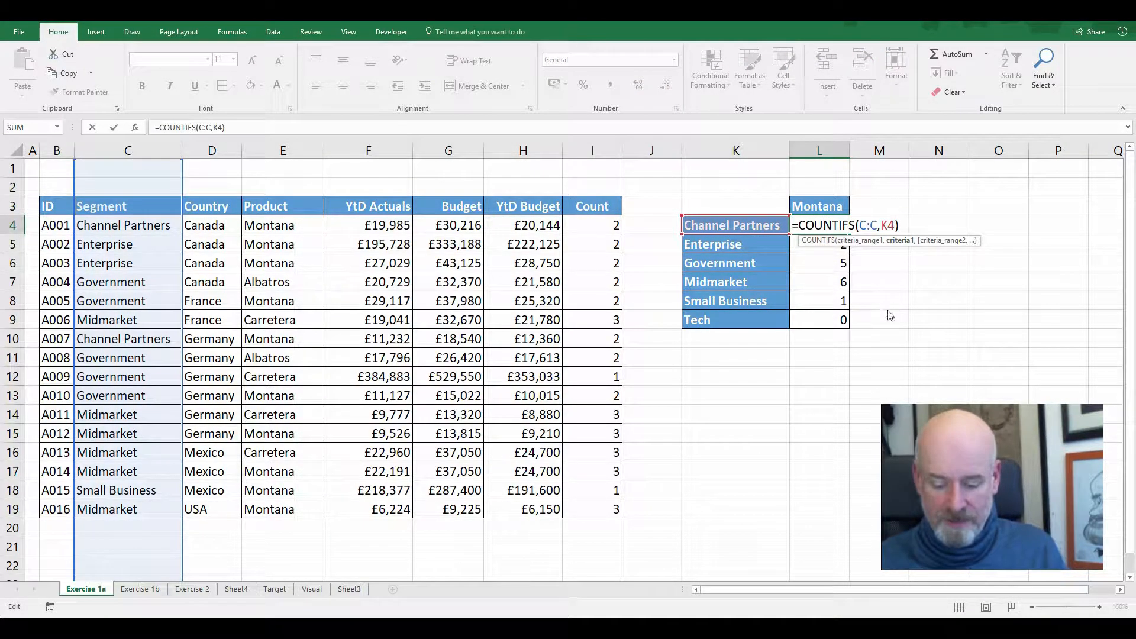
pyautogui.write(',E:E')
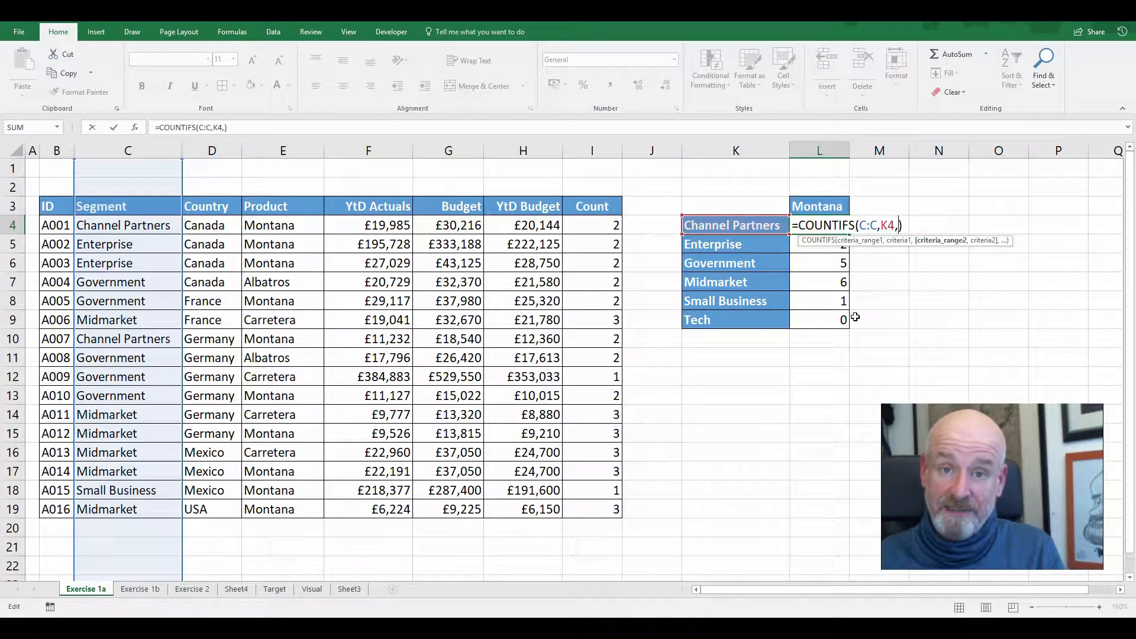
pyautogui.click(302, 148)
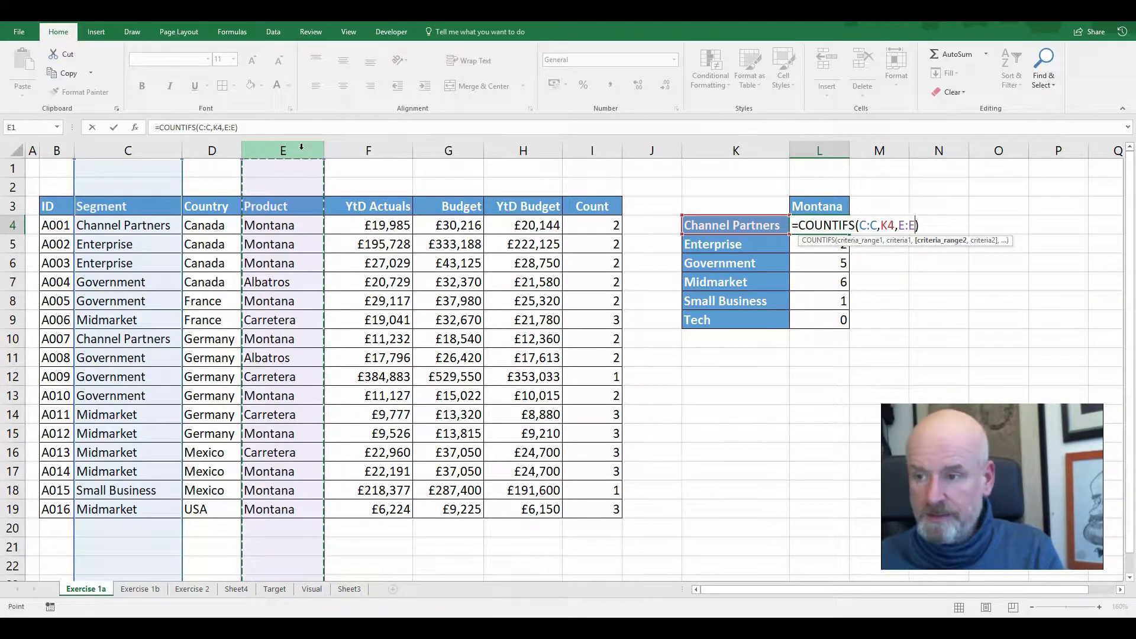
pyautogui.write(',')
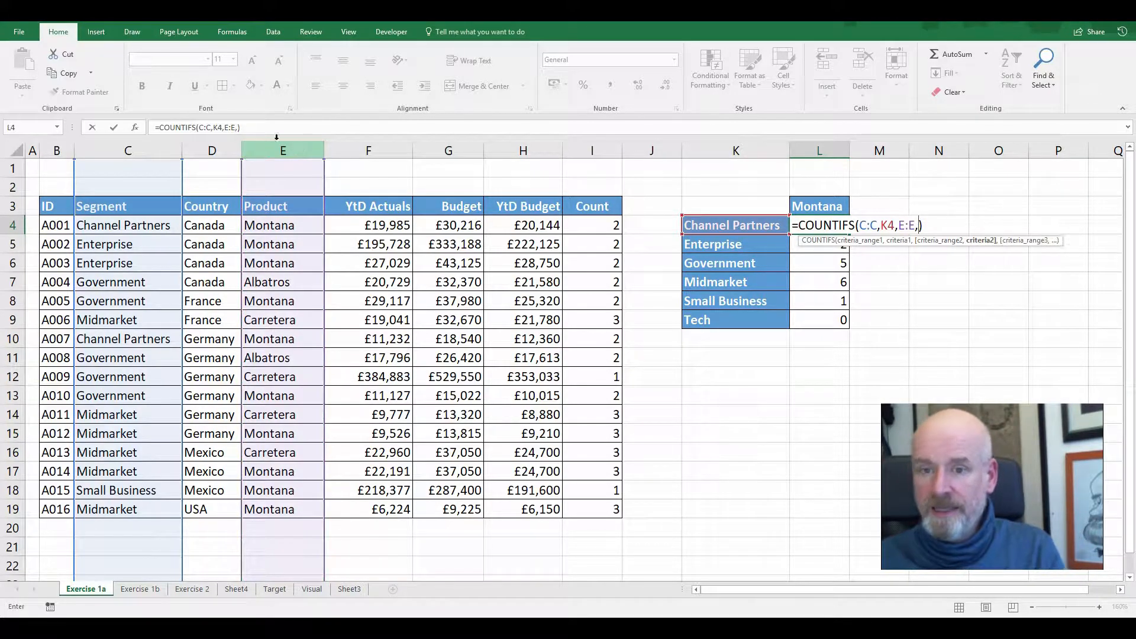
pyautogui.click(836, 206)
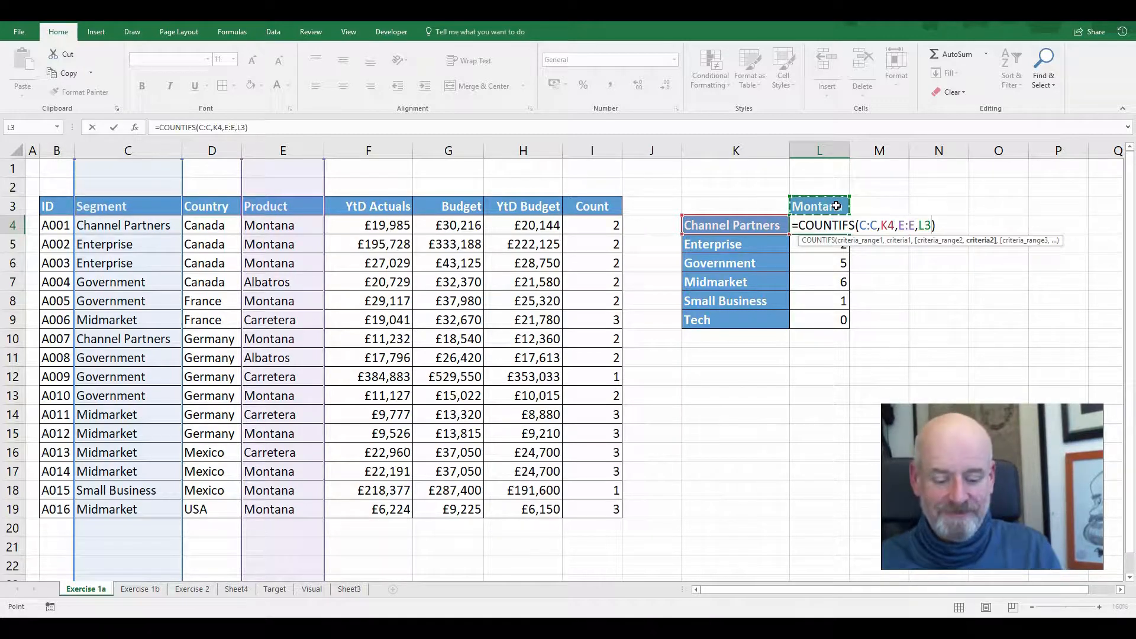
pyautogui.press('F4')
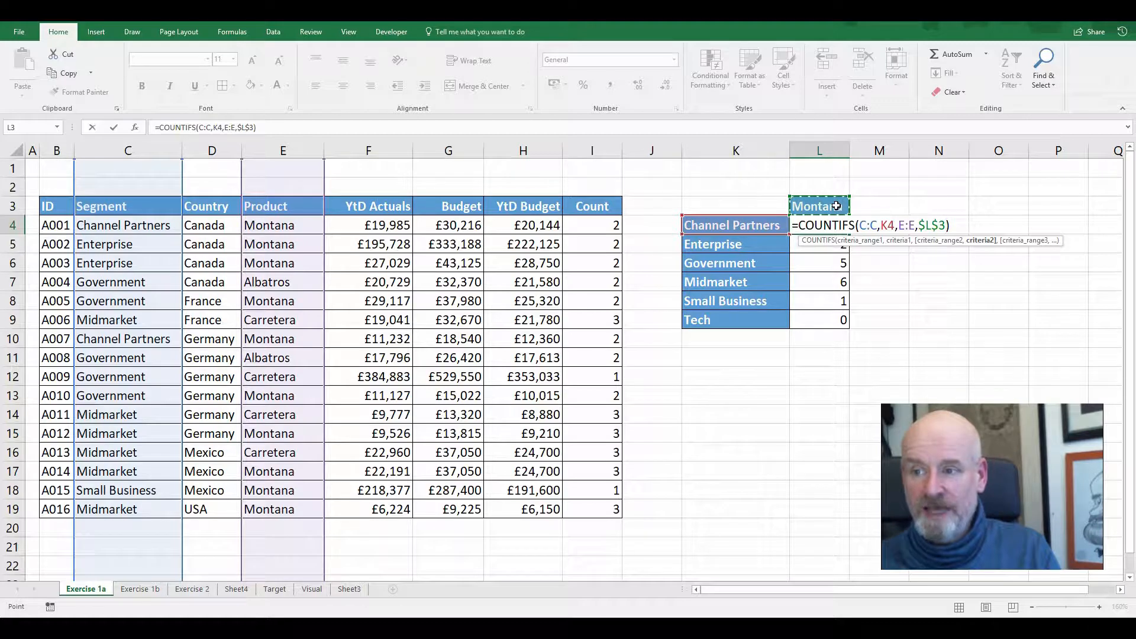
pyautogui.press('F4')
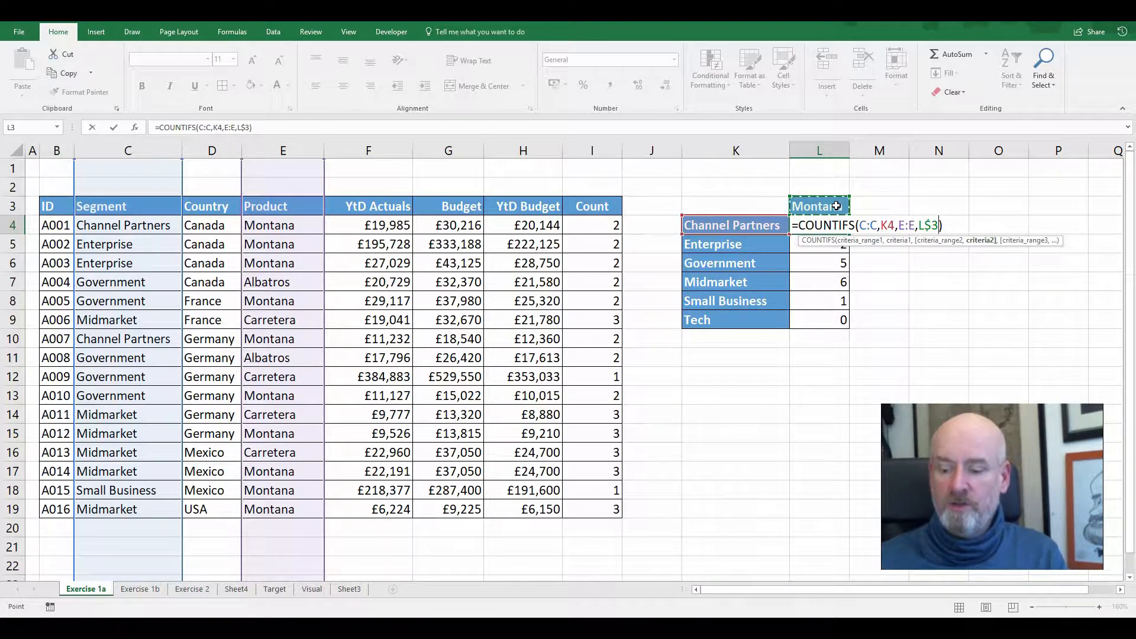
pyautogui.press('Return')
# Copy the segment and product formula from L4 down to L9 and check the resulting counts, including the Tech row
pyautogui.click(840, 219)
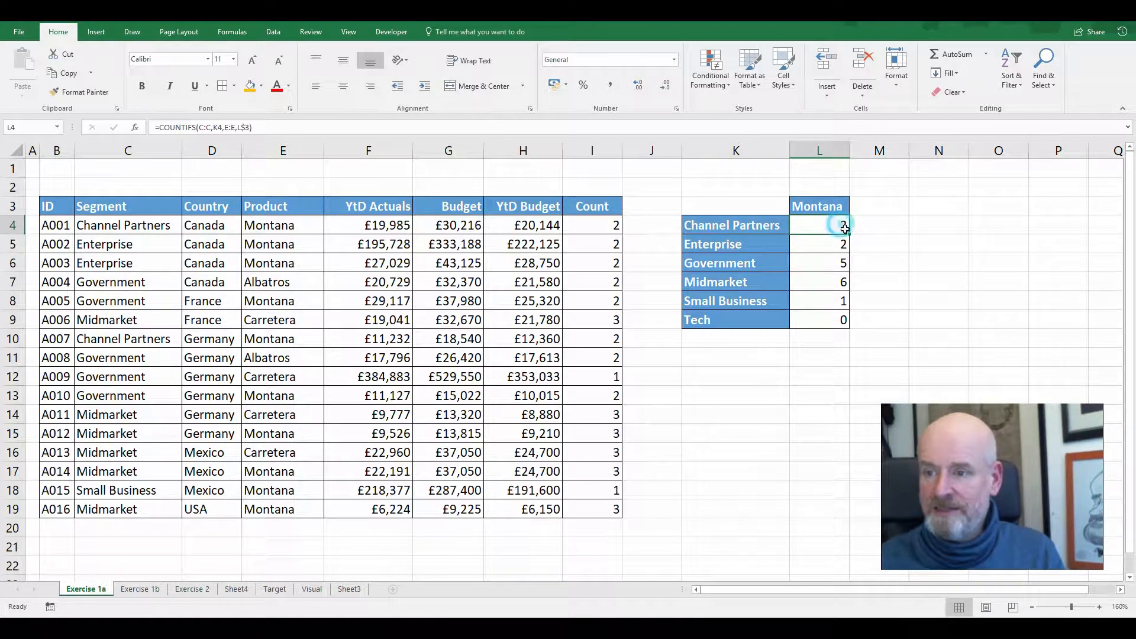
pyautogui.moveTo(849, 234); pyautogui.dragTo(838, 335)
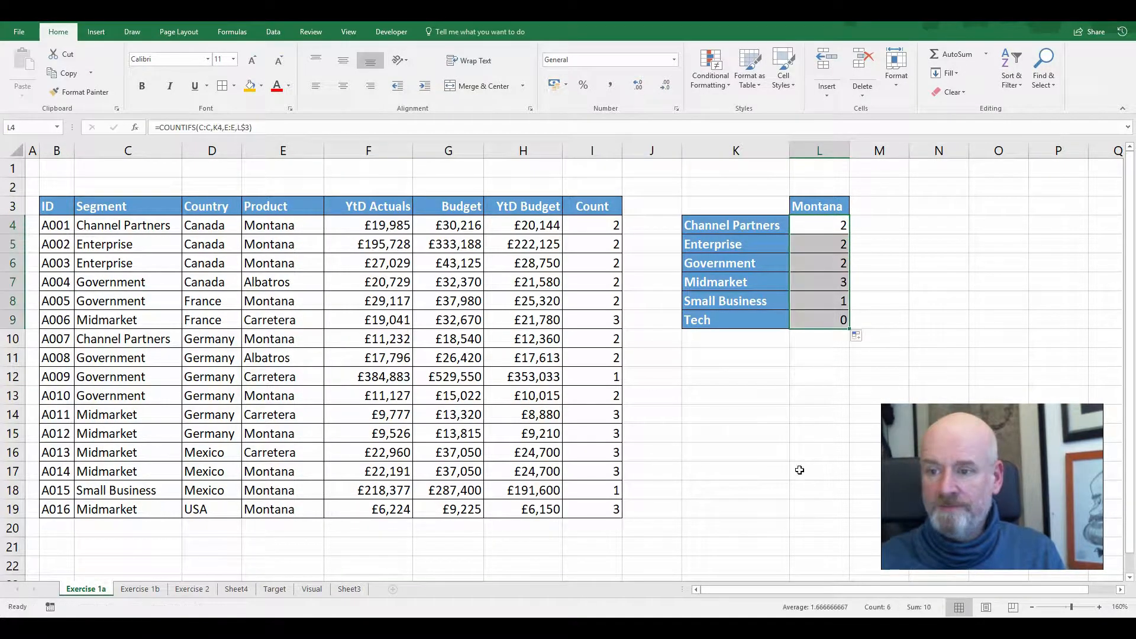
pyautogui.click(601, 222)
pyautogui.moveTo(600, 290); pyautogui.dragTo(604, 509)
pyautogui.moveTo(834, 232); pyautogui.dragTo(845, 320)
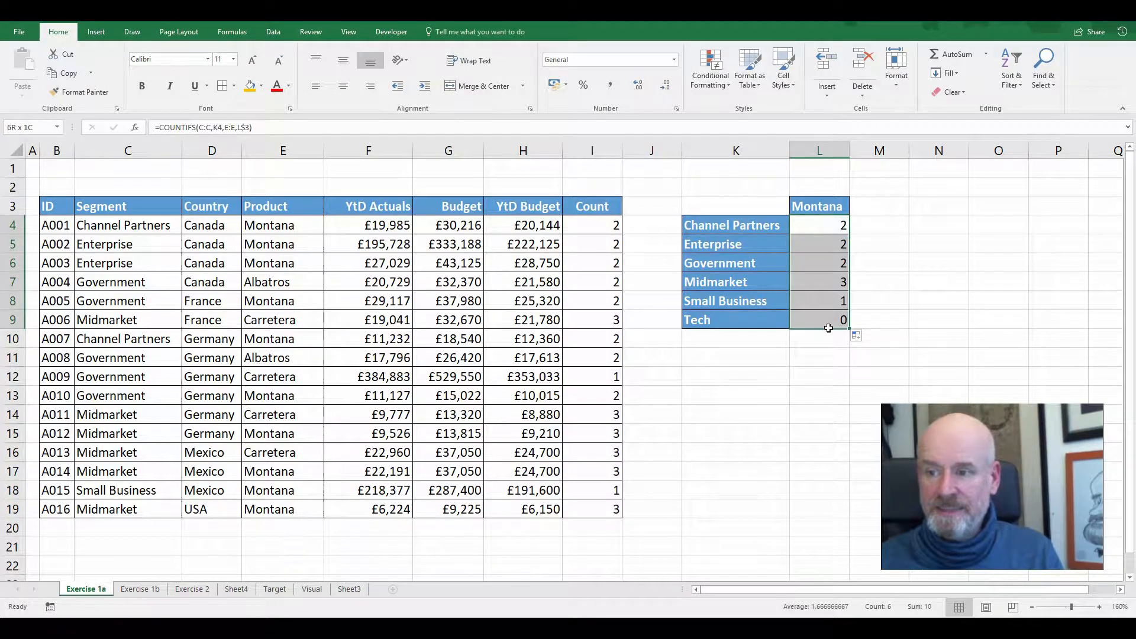
pyautogui.moveTo(726, 325); pyautogui.dragTo(804, 317)
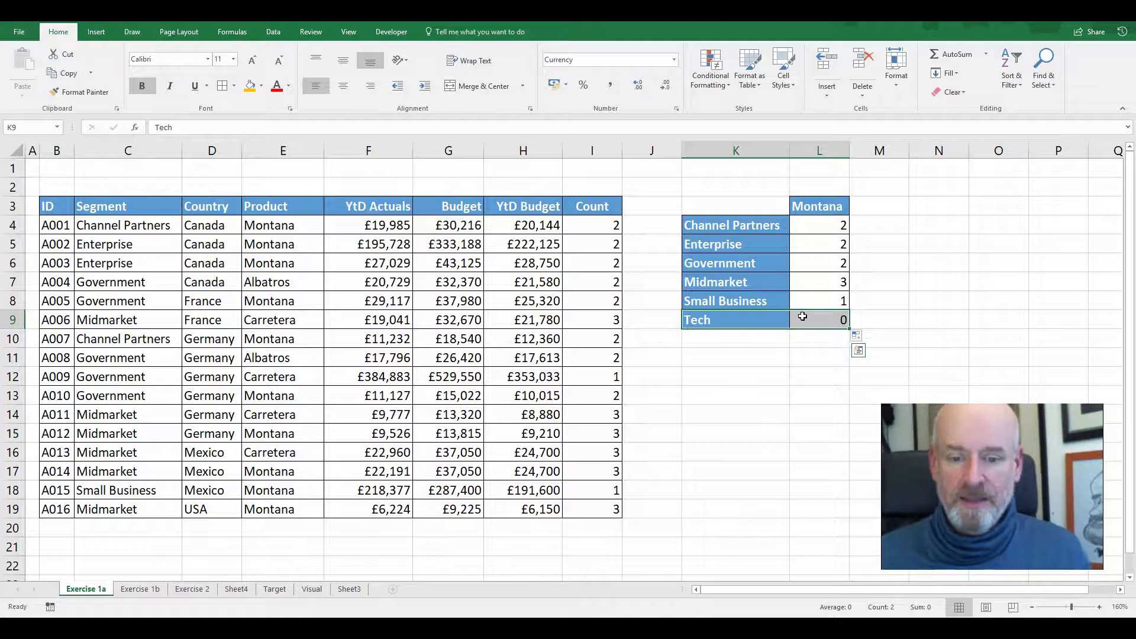
# Clear the existing formulas from the Count column, I4:I19, on the Exercise 1b sheet
pyautogui.click(139, 590)
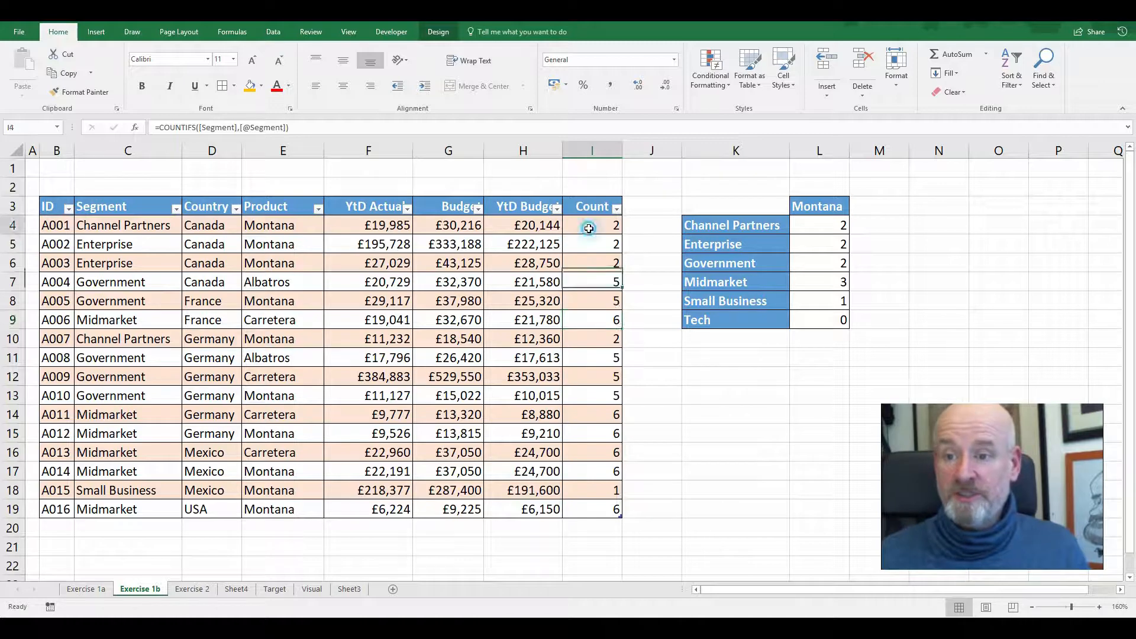
pyautogui.moveTo(589, 228); pyautogui.dragTo(607, 508)
pyautogui.press('Delete')
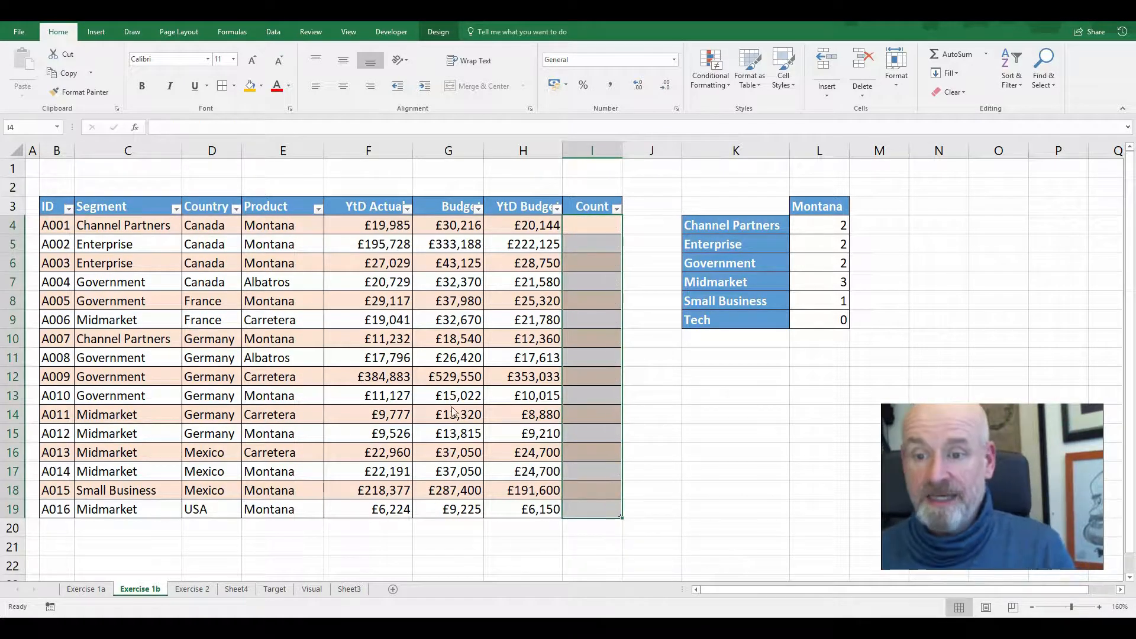
# Look up the name of the Exercise 1b data table in its table design properties
pyautogui.click(450, 396)
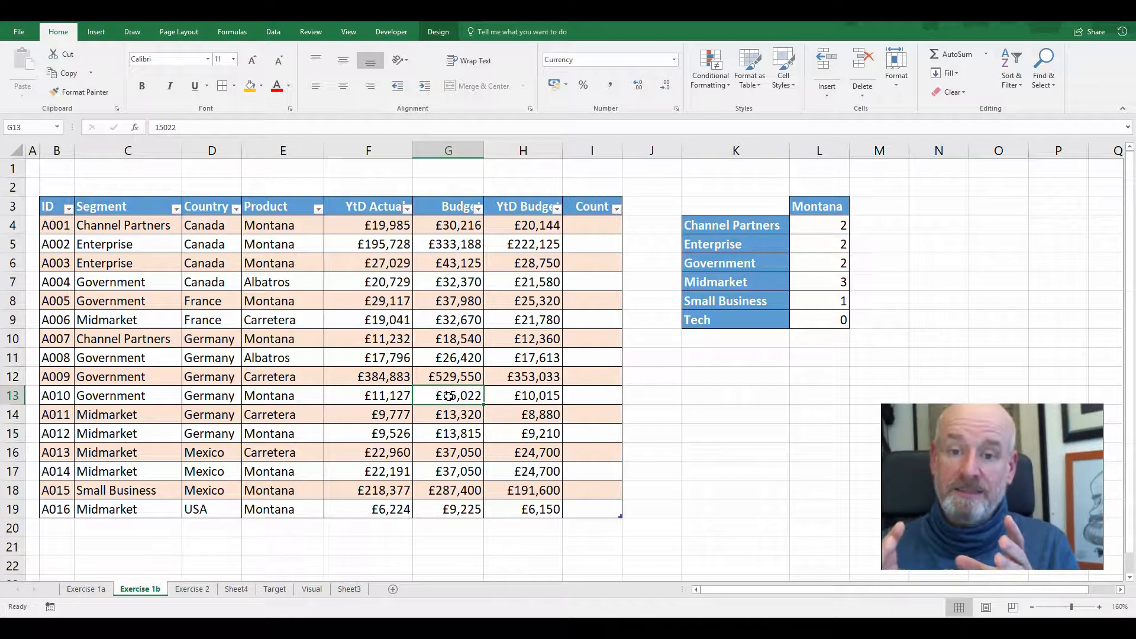
pyautogui.click(444, 33)
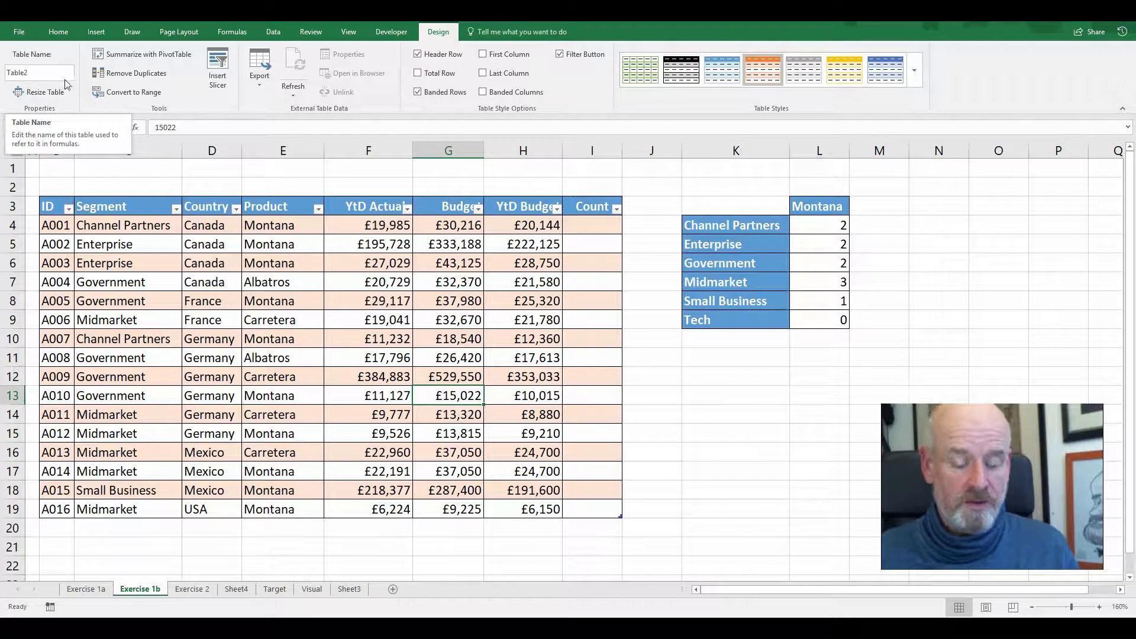
pyautogui.click(271, 254)
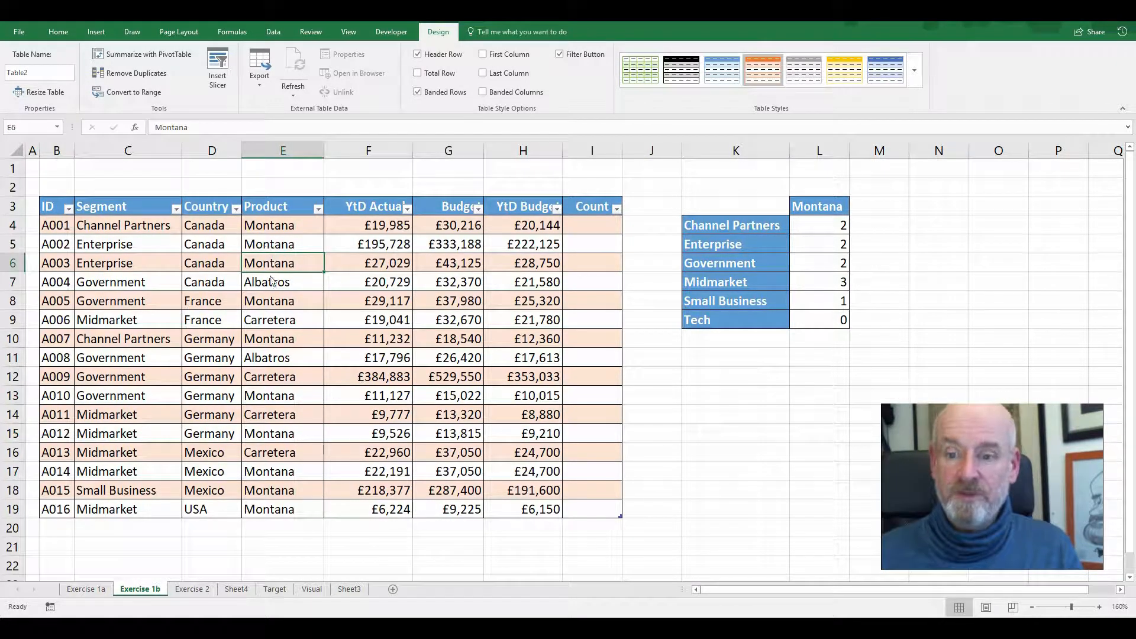
pyautogui.click(586, 225)
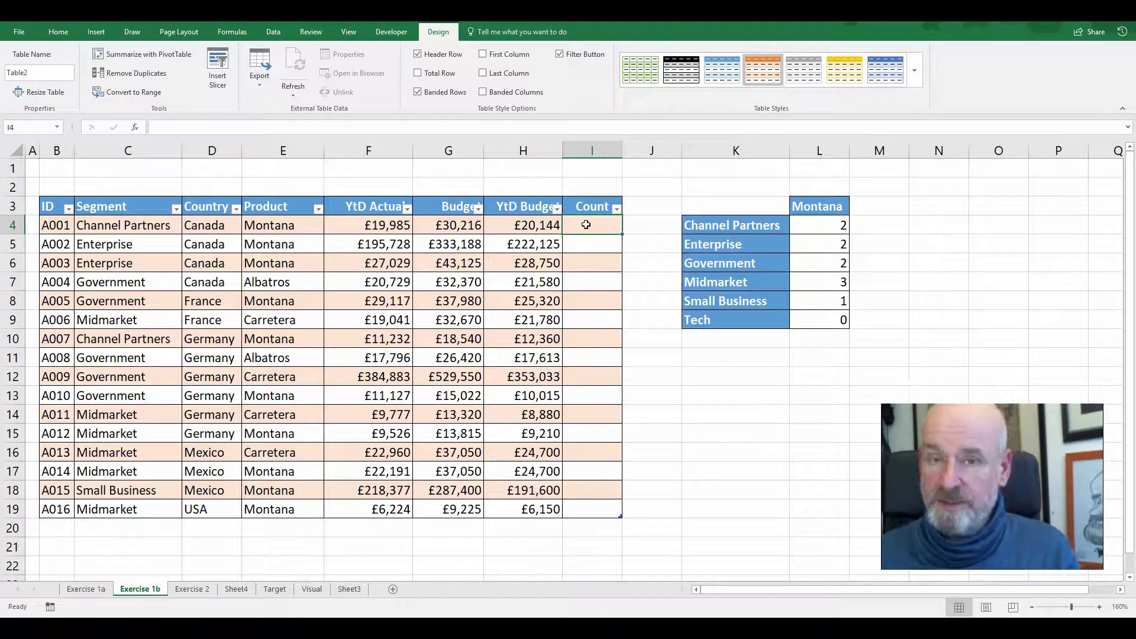
pyautogui.write('=')
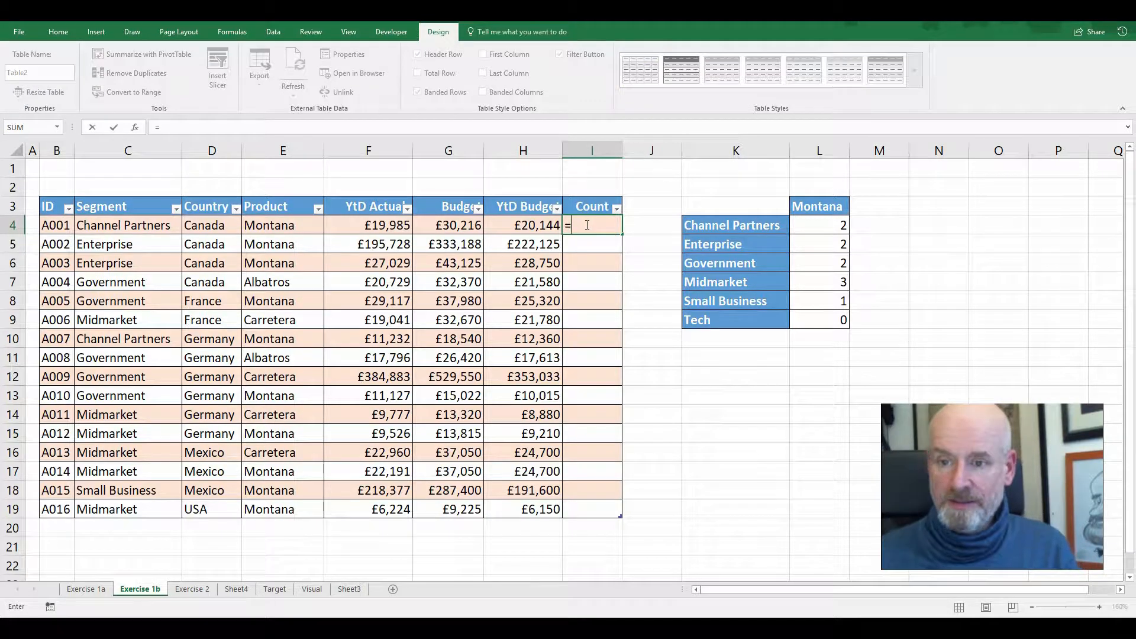
pyautogui.write('countifs(')
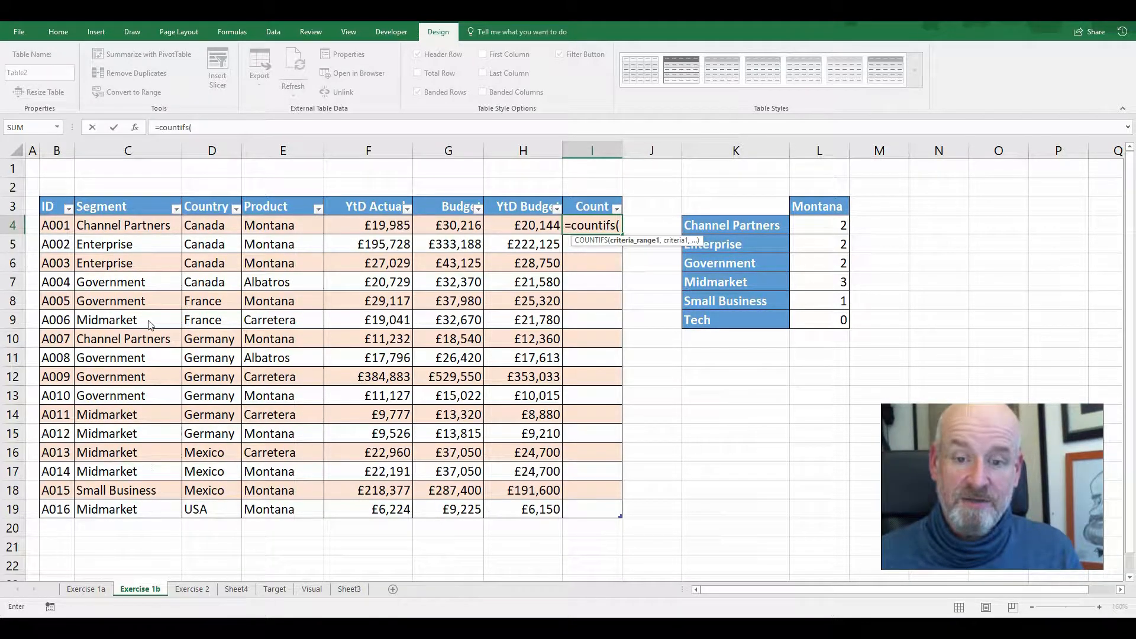
pyautogui.moveTo(132, 224); pyautogui.dragTo(142, 504)
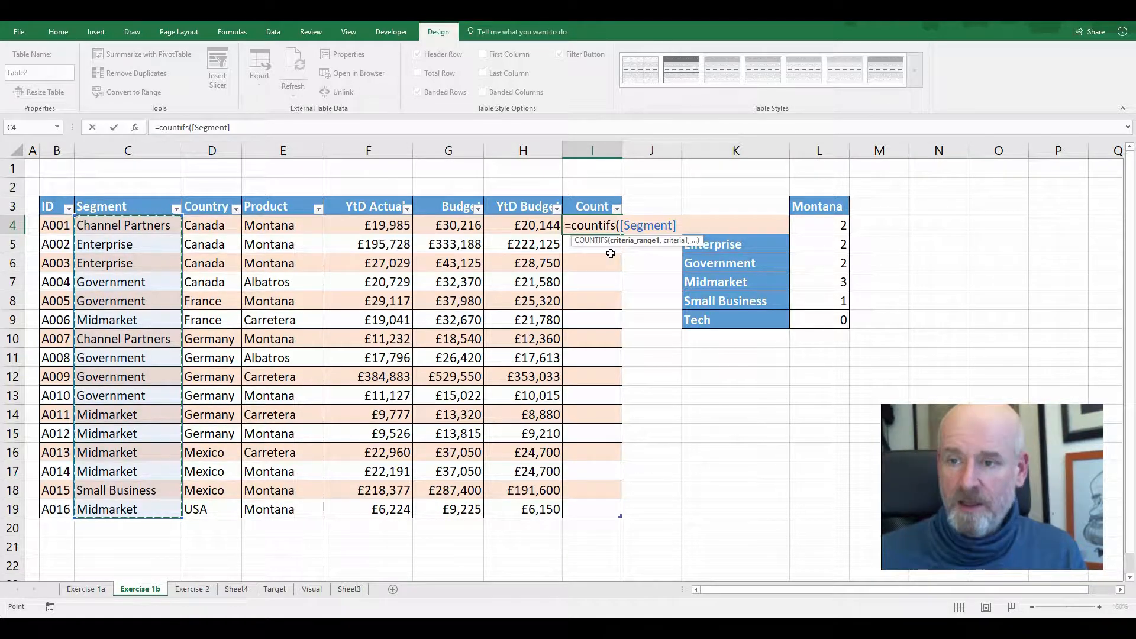
pyautogui.write(',')
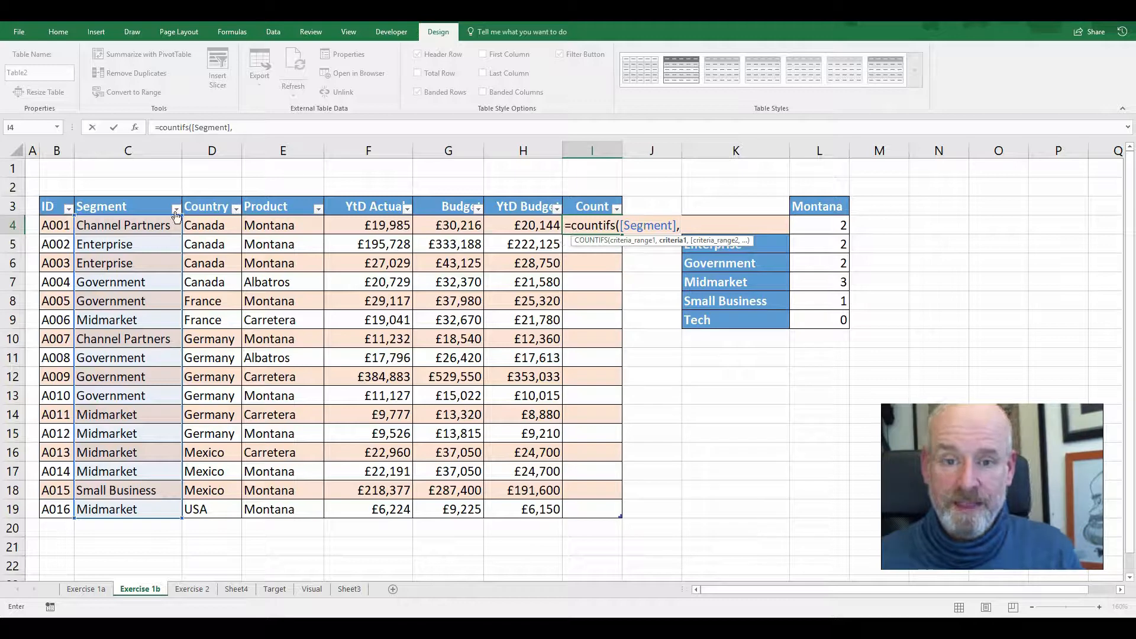
pyautogui.click(145, 226)
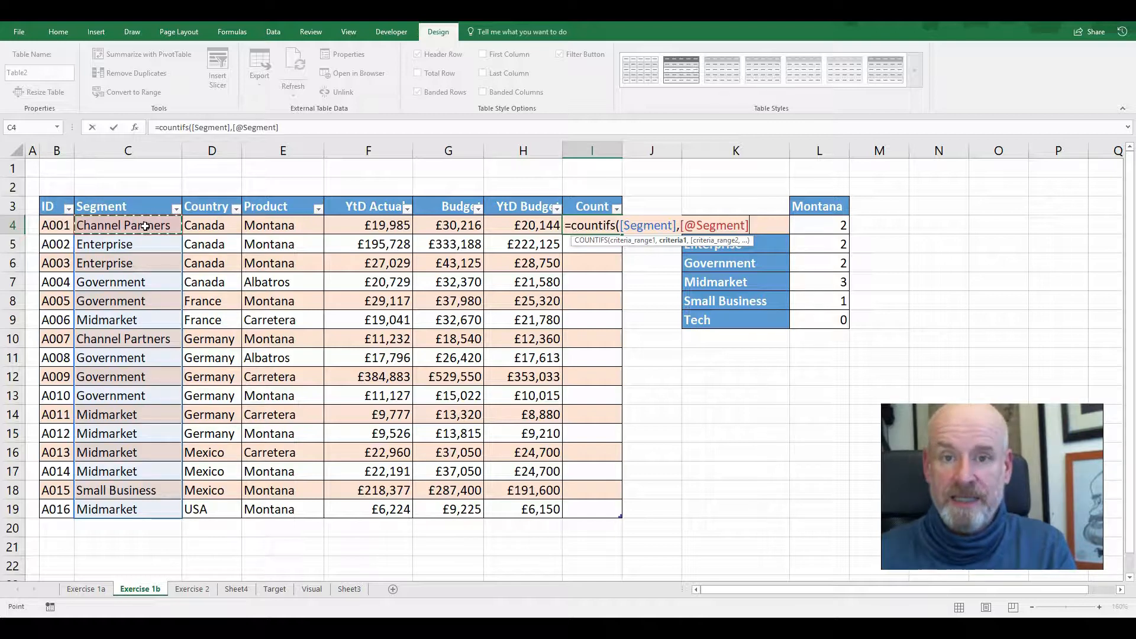
pyautogui.write(')')
pyautogui.press('Return')
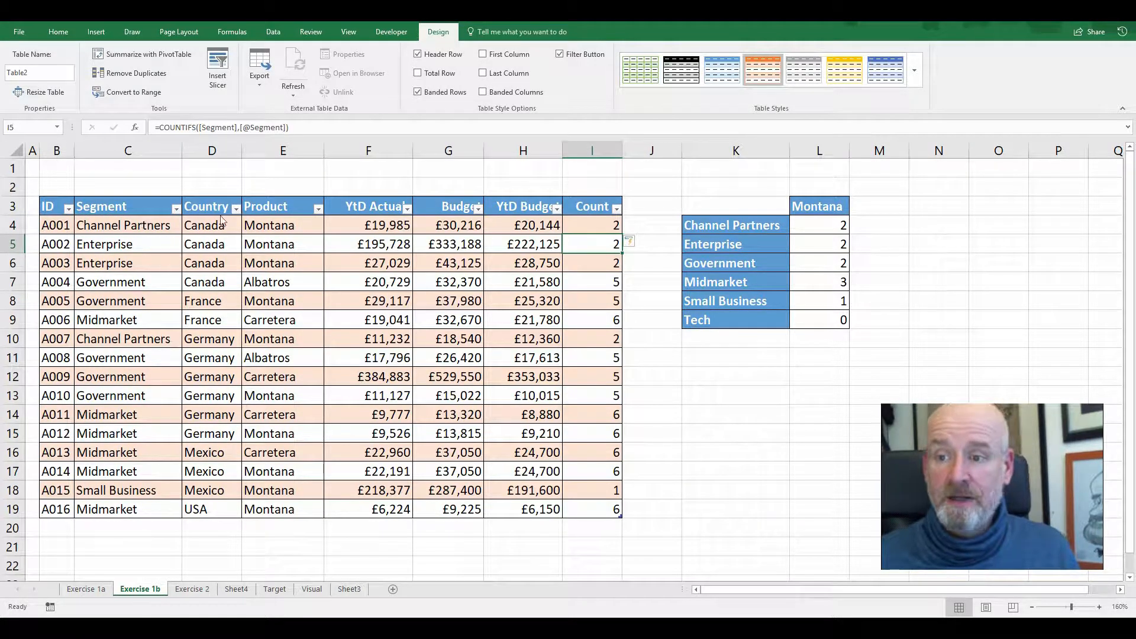
pyautogui.click(599, 223)
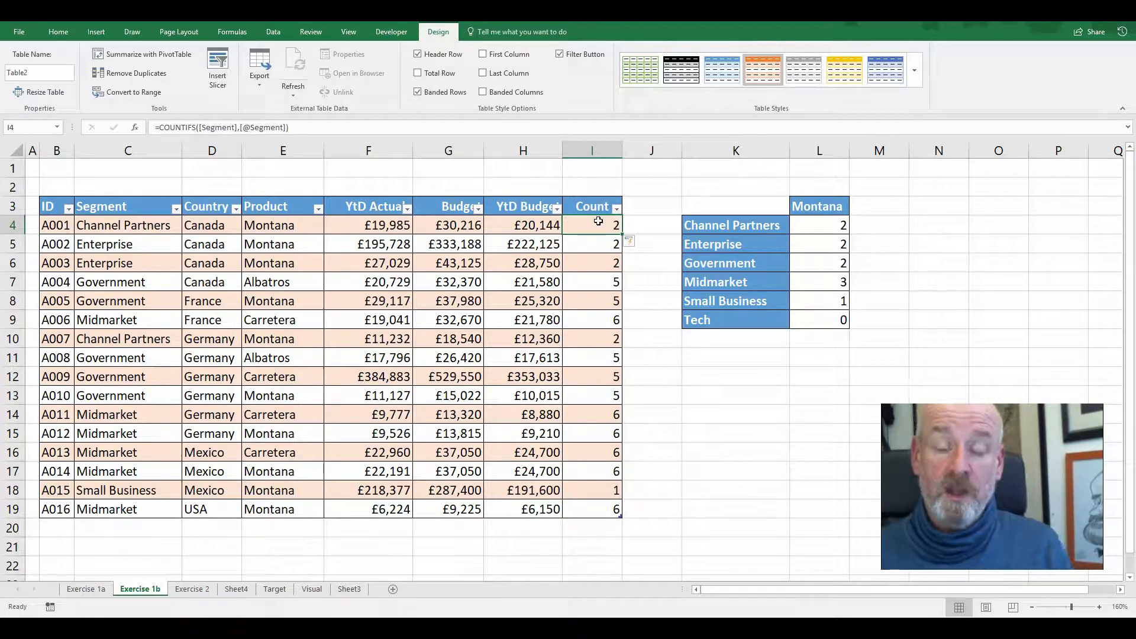
# Remove the "countin other list" column, heading included, from I3:I21 on the Exercise 2 sheet
pyautogui.click(192, 589)
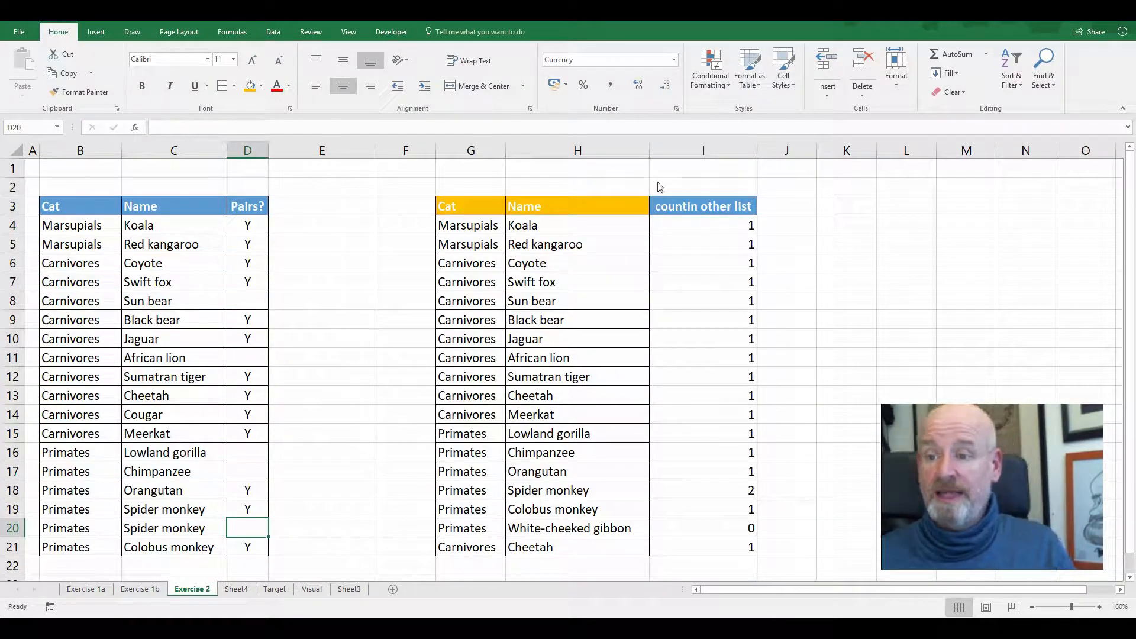
pyautogui.click(703, 183)
pyautogui.moveTo(740, 194); pyautogui.dragTo(751, 549)
pyautogui.click(342, 432)
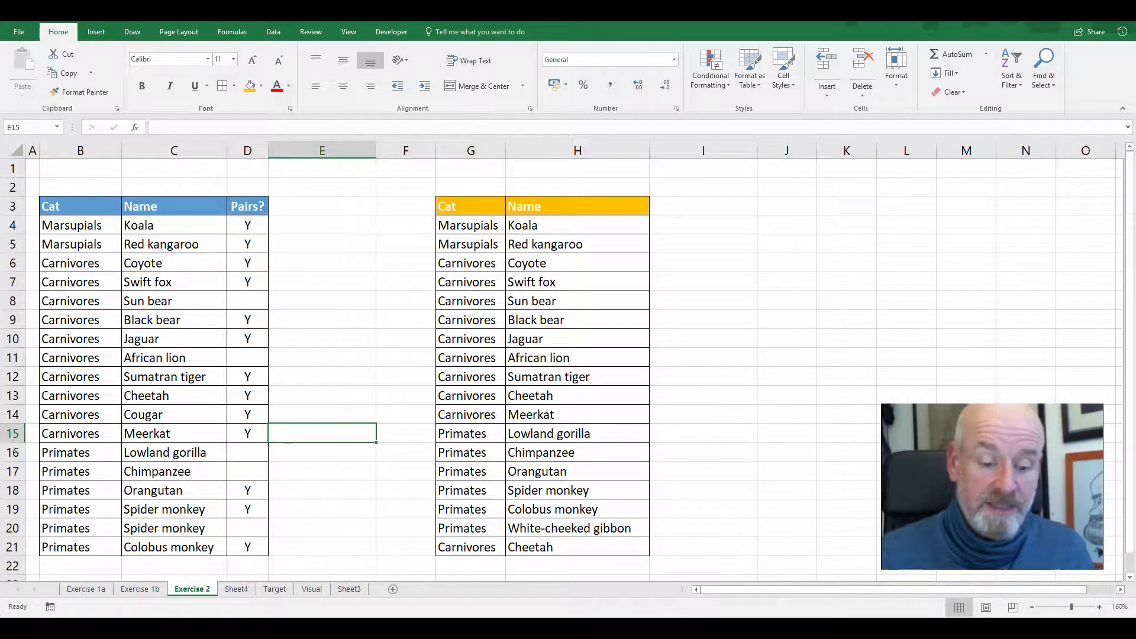
pyautogui.moveTo(207, 197)
pyautogui.mouseDown()
pyautogui.moveTo(137, 205)
pyautogui.moveTo(223, 525)
pyautogui.moveTo(111, 290)
pyautogui.mouseUp()
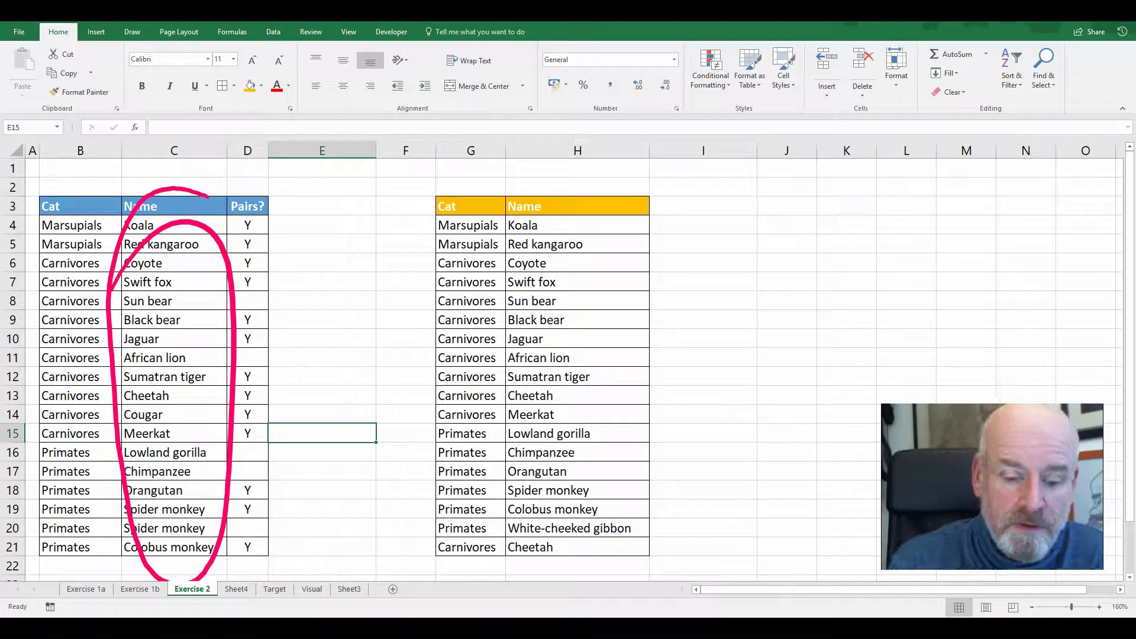
pyautogui.moveTo(239, 490)
pyautogui.mouseDown()
pyautogui.moveTo(26, 496)
pyautogui.moveTo(199, 546)
pyautogui.moveTo(234, 483)
pyautogui.moveTo(204, 487)
pyautogui.mouseUp()
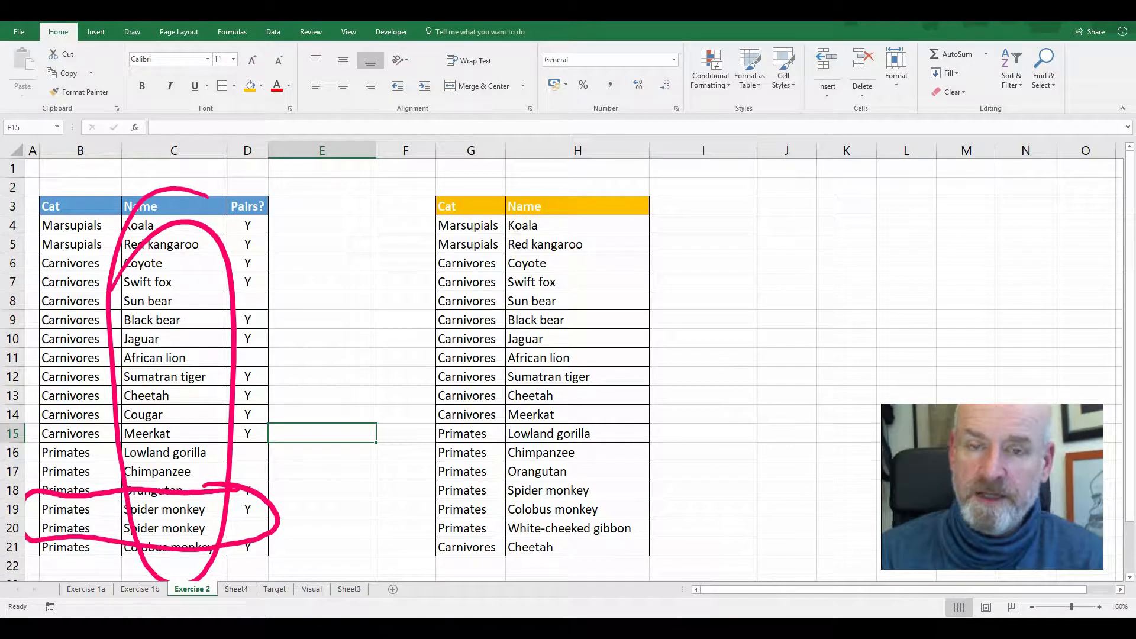
pyautogui.hotkey('ctrl', 'z')
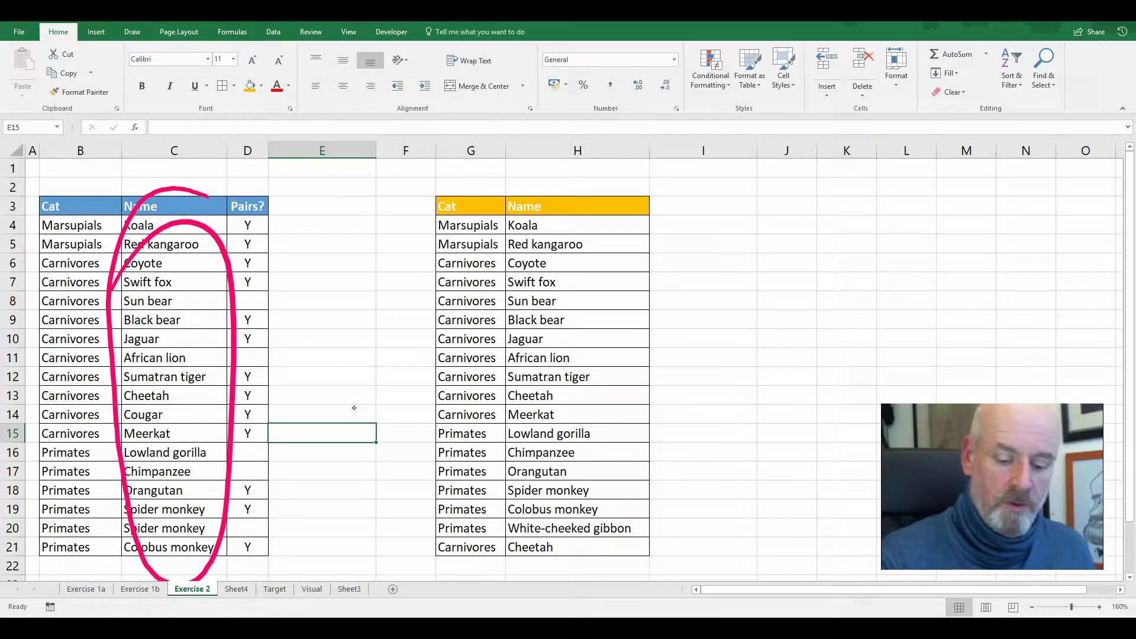
pyautogui.press('Escape')
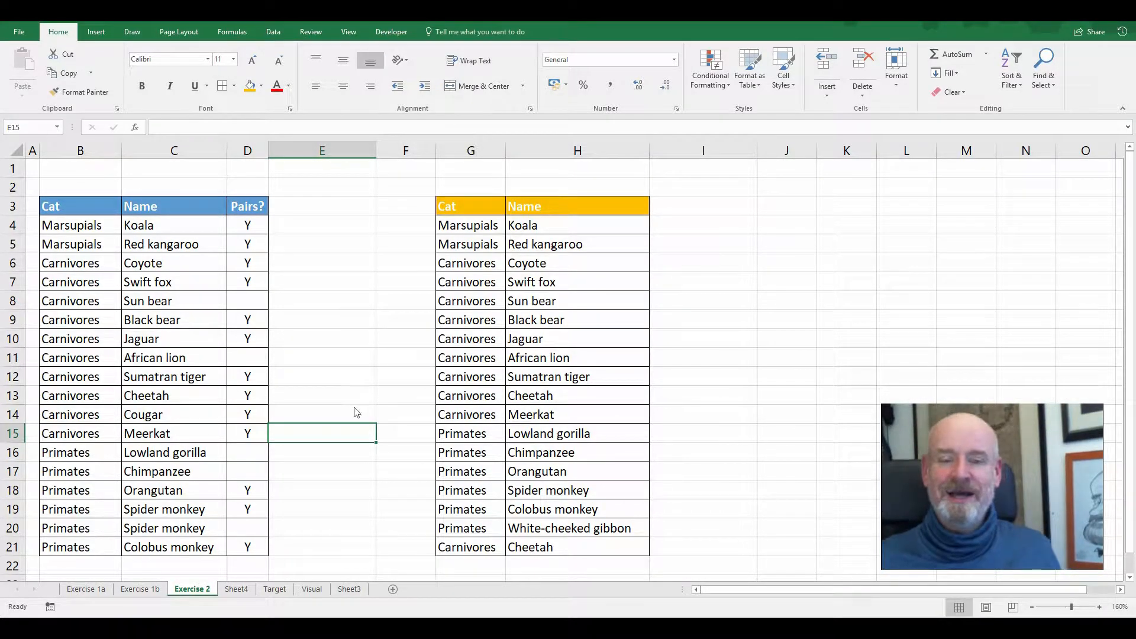
# Remove duplicate rows from the first animal list, B3:D21, comparing only the Cat and Name columns and treating the first row as headers
pyautogui.moveTo(98, 204); pyautogui.dragTo(253, 542)
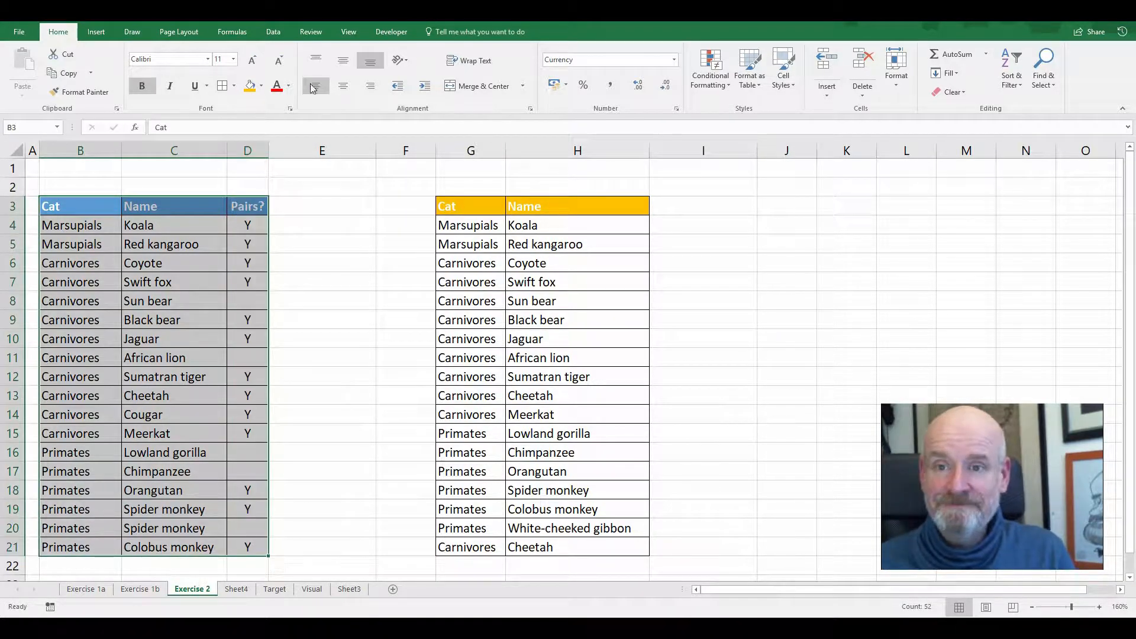
pyautogui.click(278, 34)
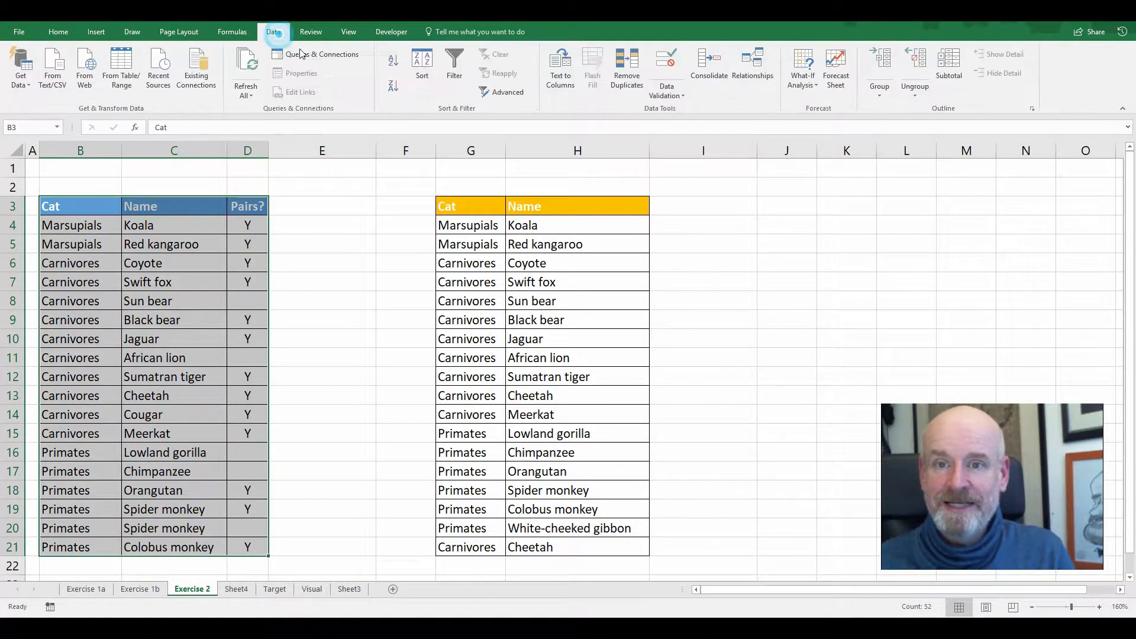
pyautogui.click(632, 80)
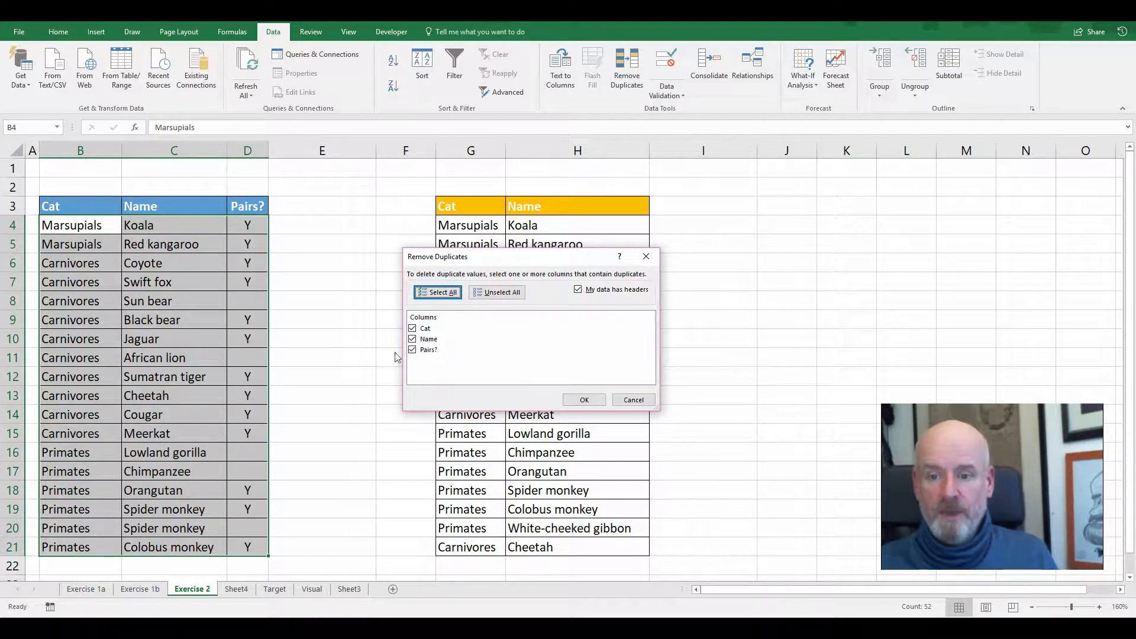
pyautogui.click(413, 350)
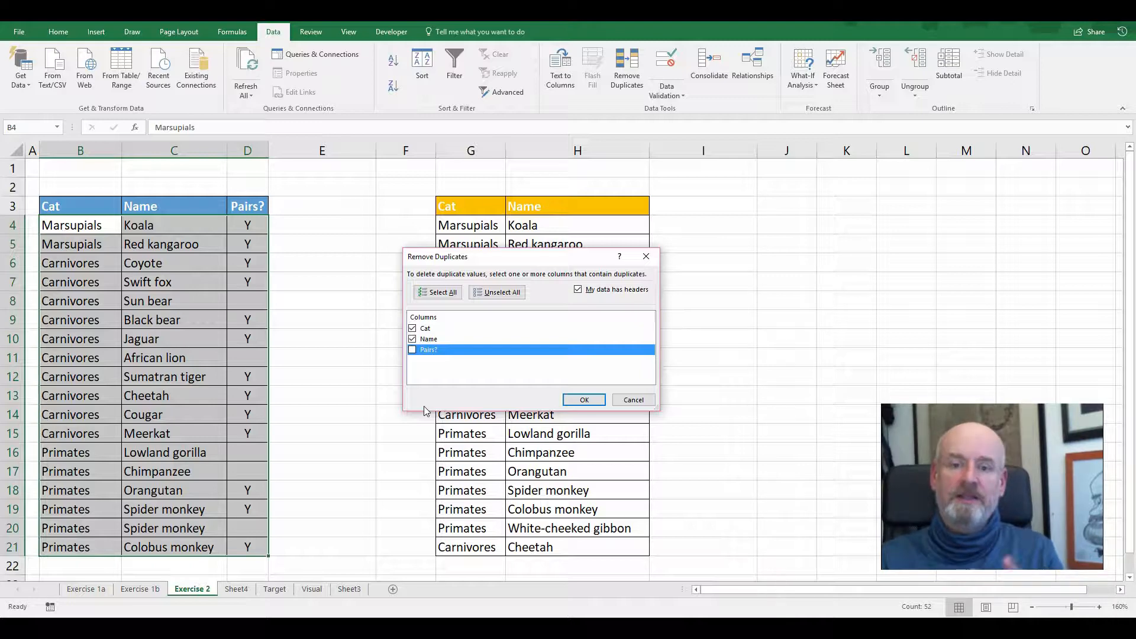
pyautogui.click(414, 328)
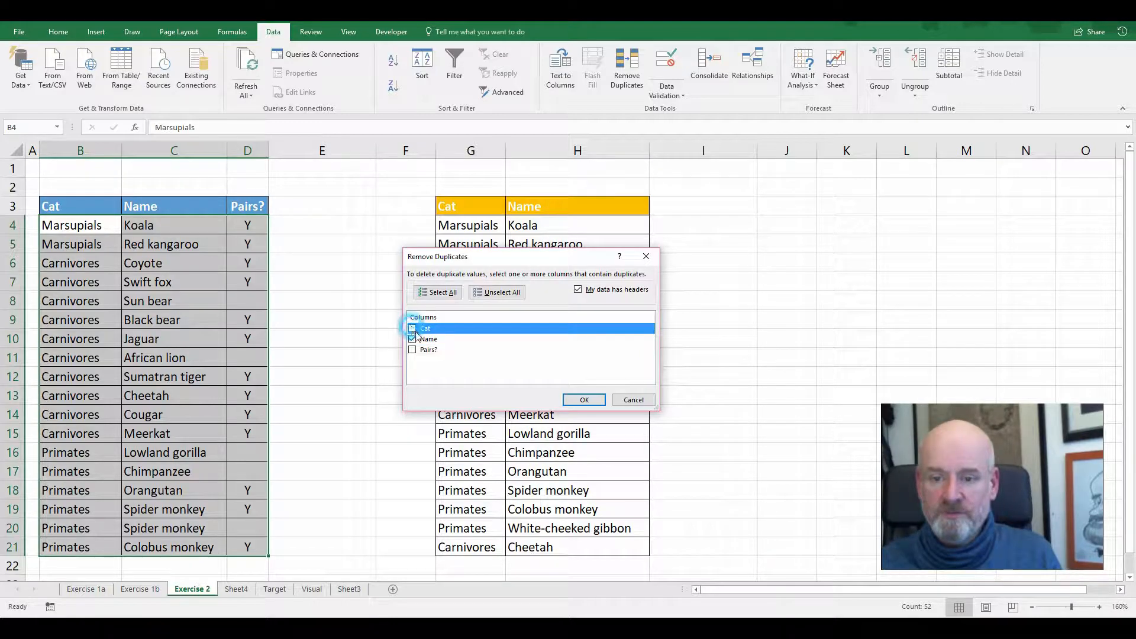
pyautogui.click(417, 331)
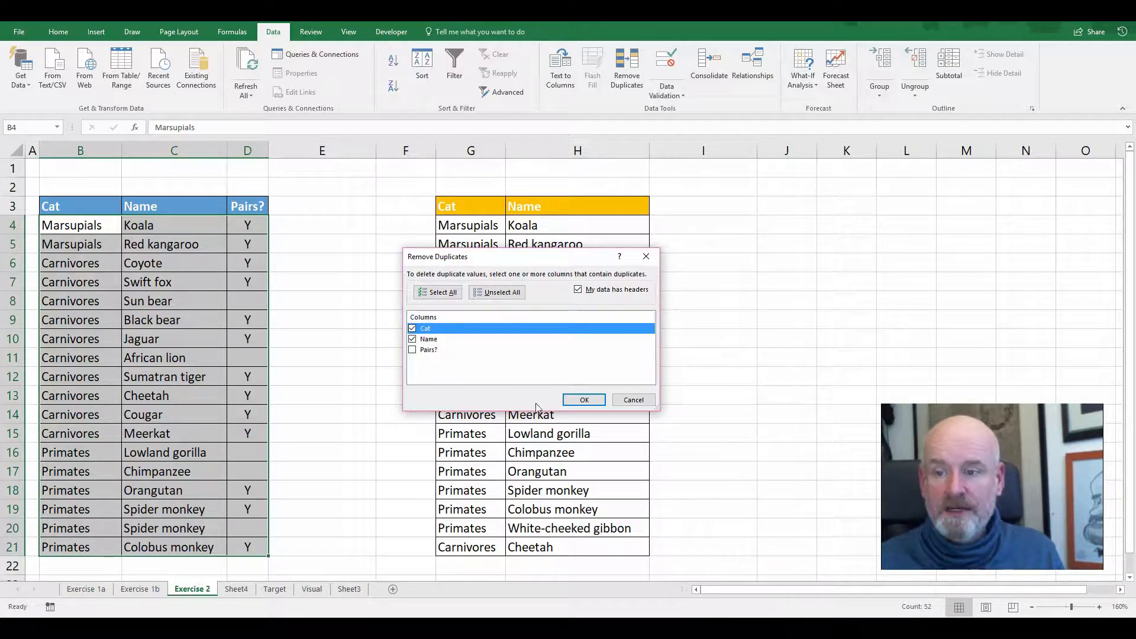
pyautogui.click(583, 401)
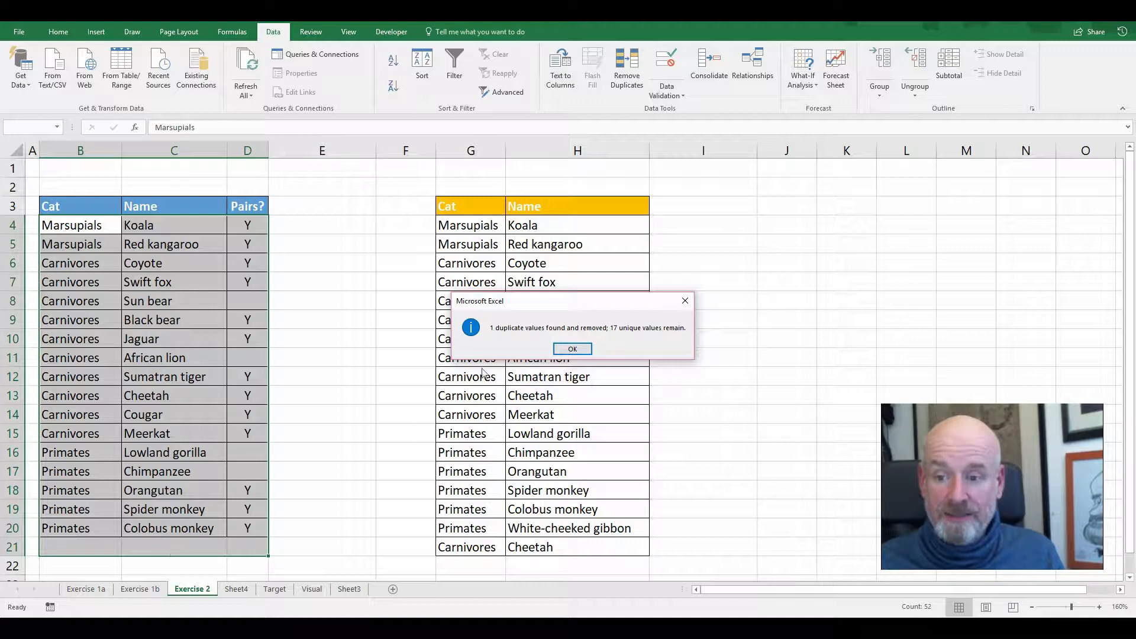
pyautogui.click(566, 351)
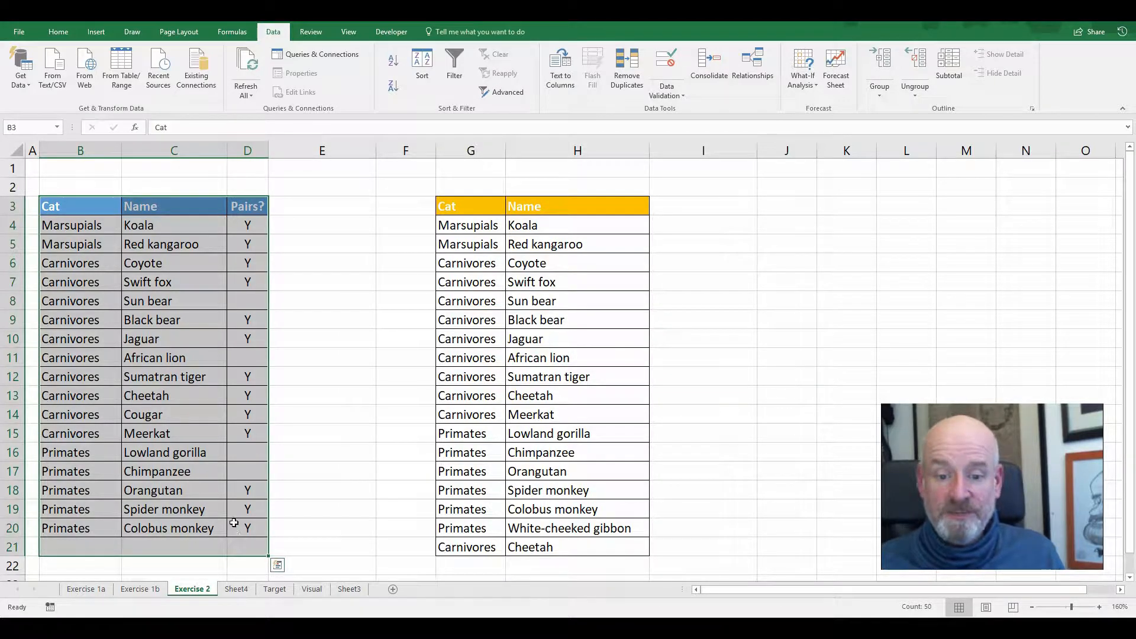
# Undo the duplicate removal in the first animal list
pyautogui.click(243, 527)
pyautogui.moveTo(165, 528); pyautogui.dragTo(105, 231)
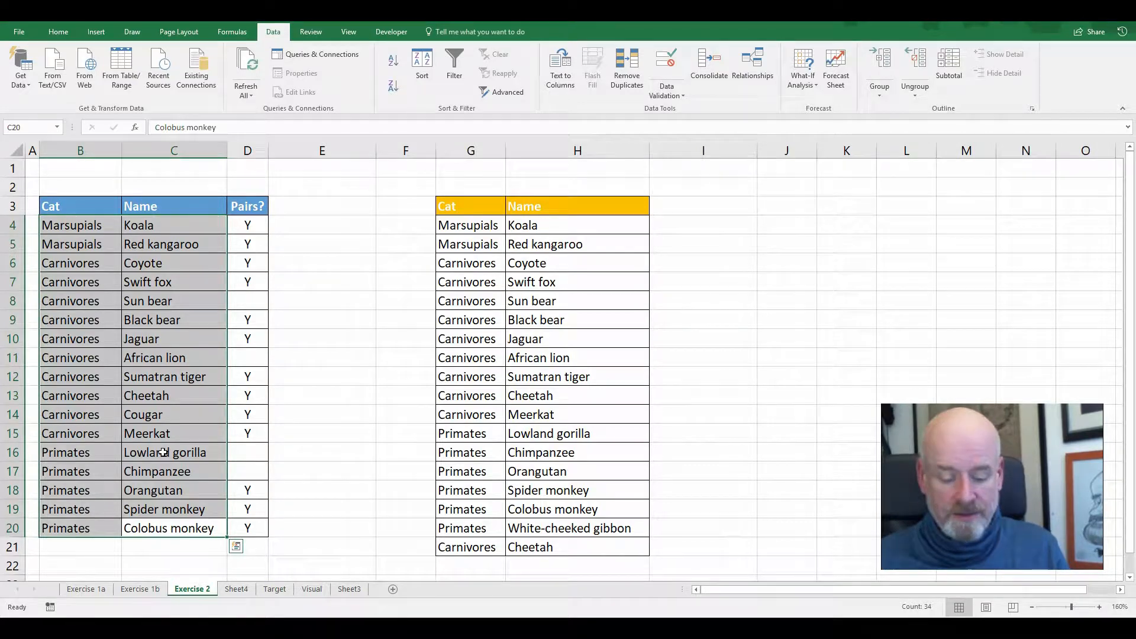
pyautogui.hotkey('ctrl', 'z')
pyautogui.hotkey('ctrl', 'z')
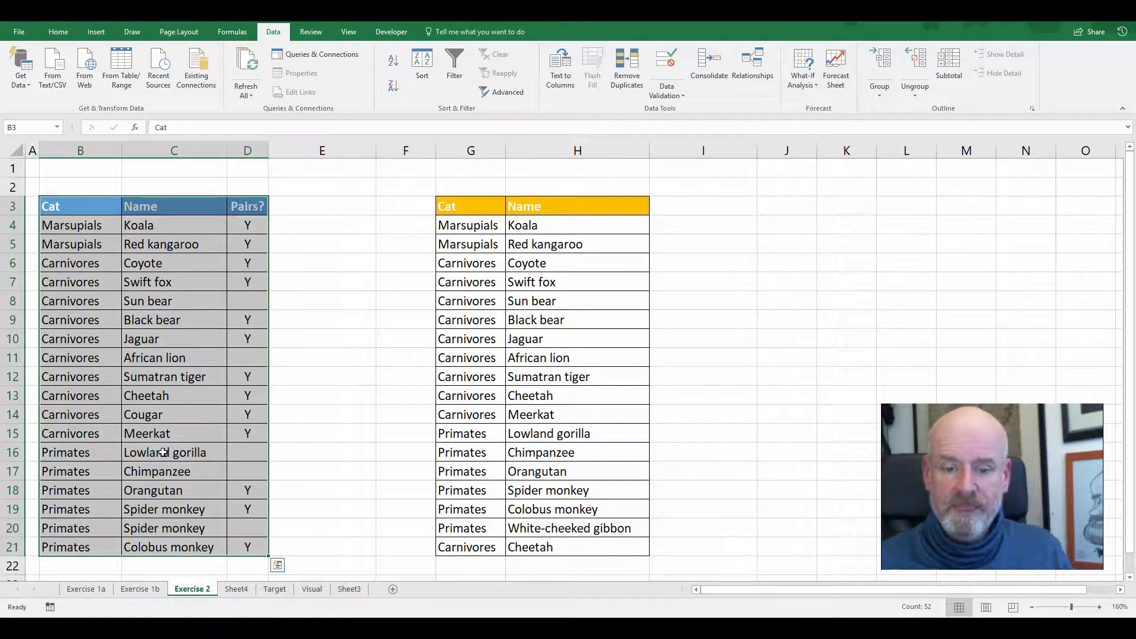
pyautogui.click(164, 453)
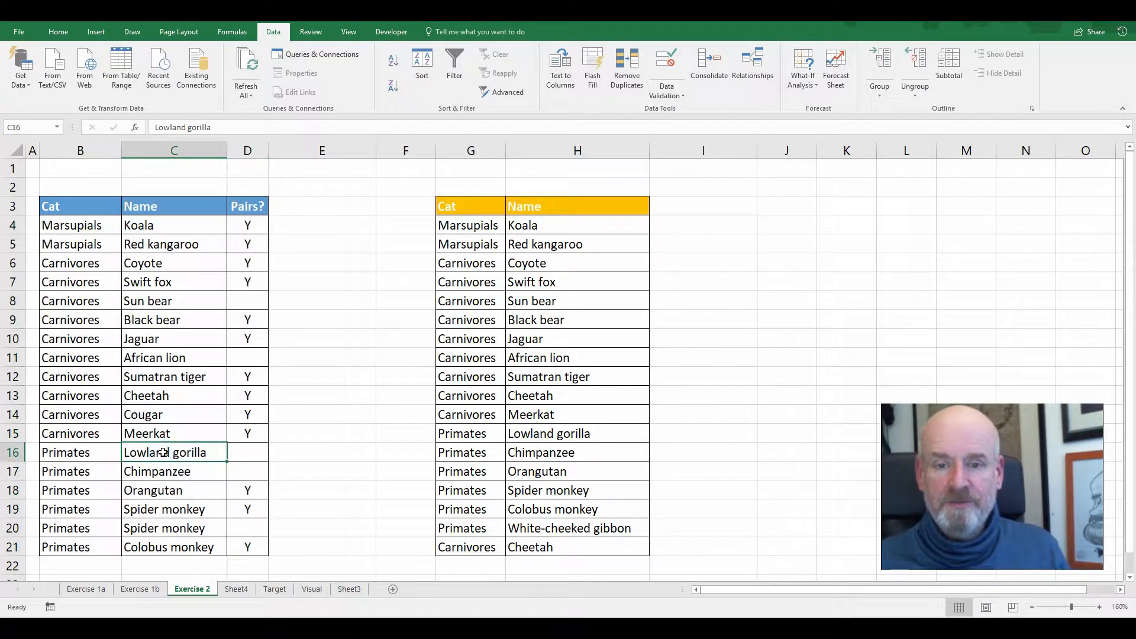
# Add a "count" heading in E3 and copy the Pairs? heading's formatting onto it
pyautogui.click(304, 202)
pyautogui.write('count')
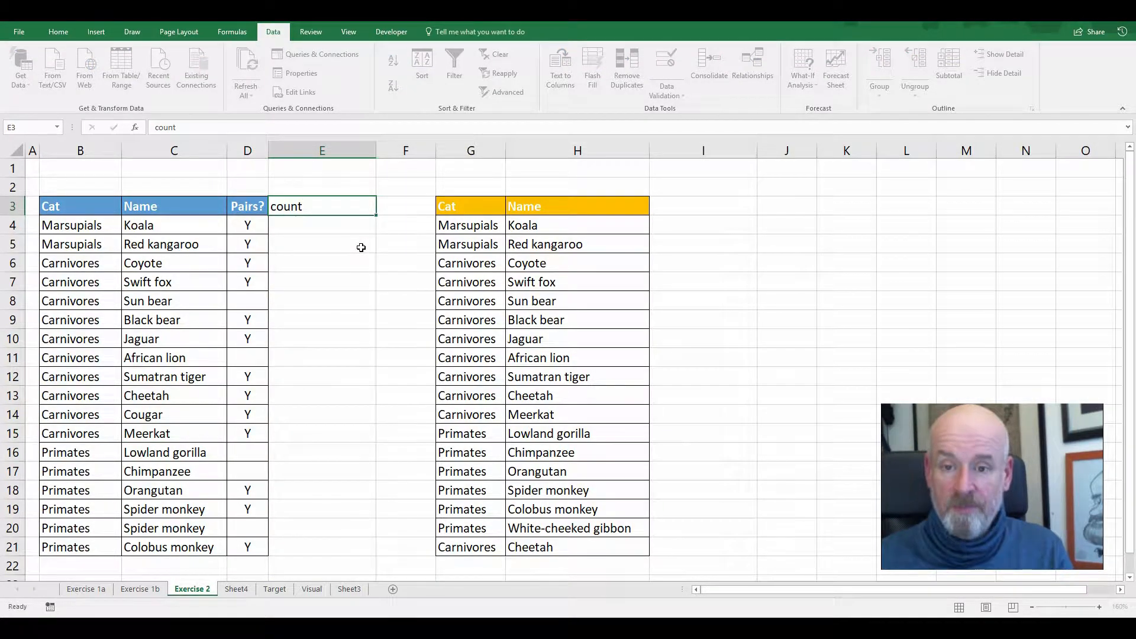
pyautogui.press('Return')
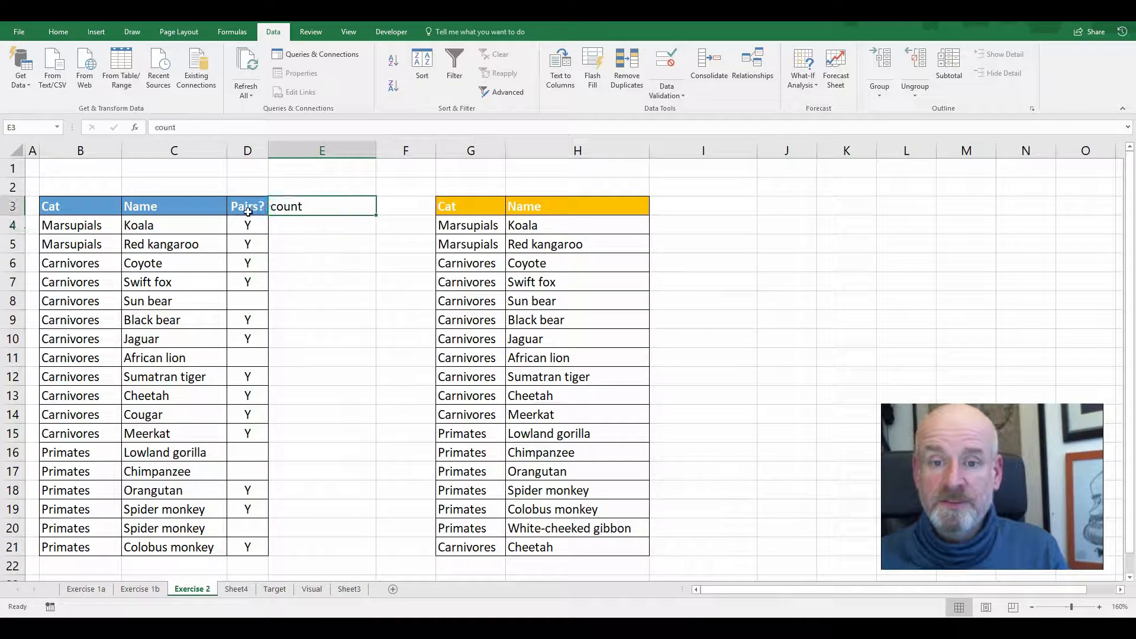
pyautogui.click(248, 211)
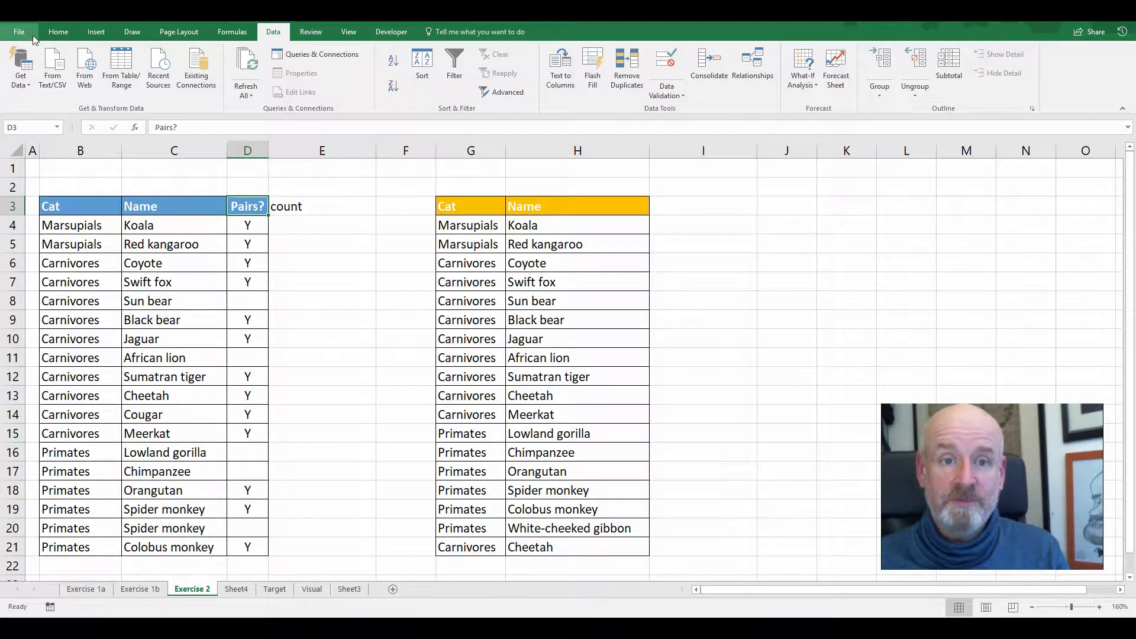
pyautogui.click(58, 32)
pyautogui.click(70, 94)
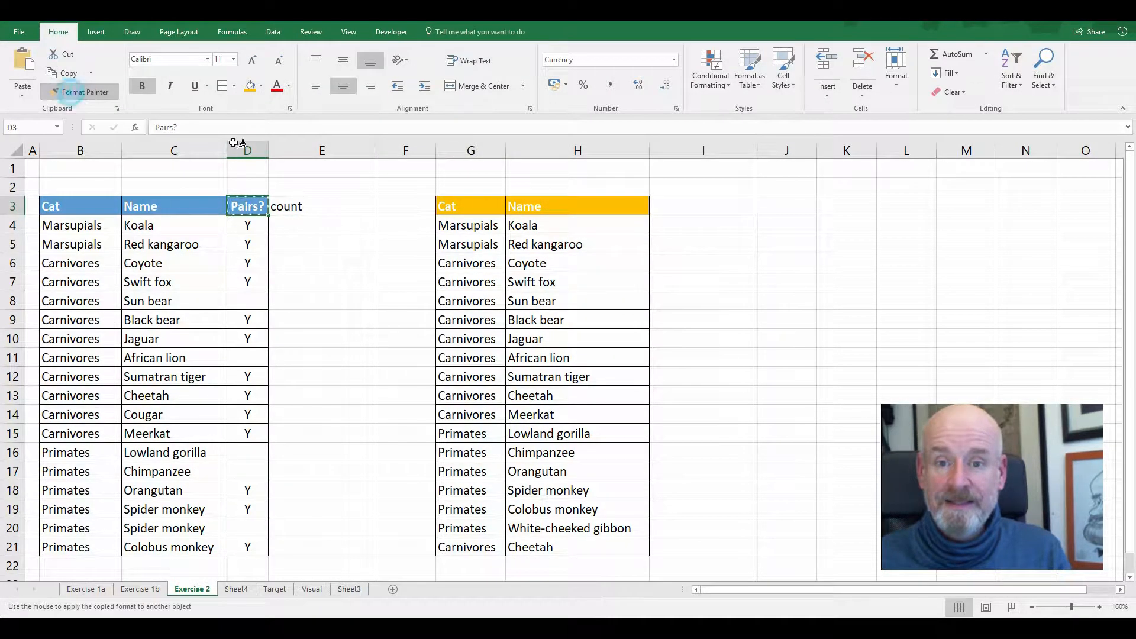
pyautogui.click(294, 207)
# Enter =COUNTIFS($B$4:$B$21,B4,$C$4:$C$21,C4) in E4 to count each Cat and Name combination
pyautogui.click(279, 227)
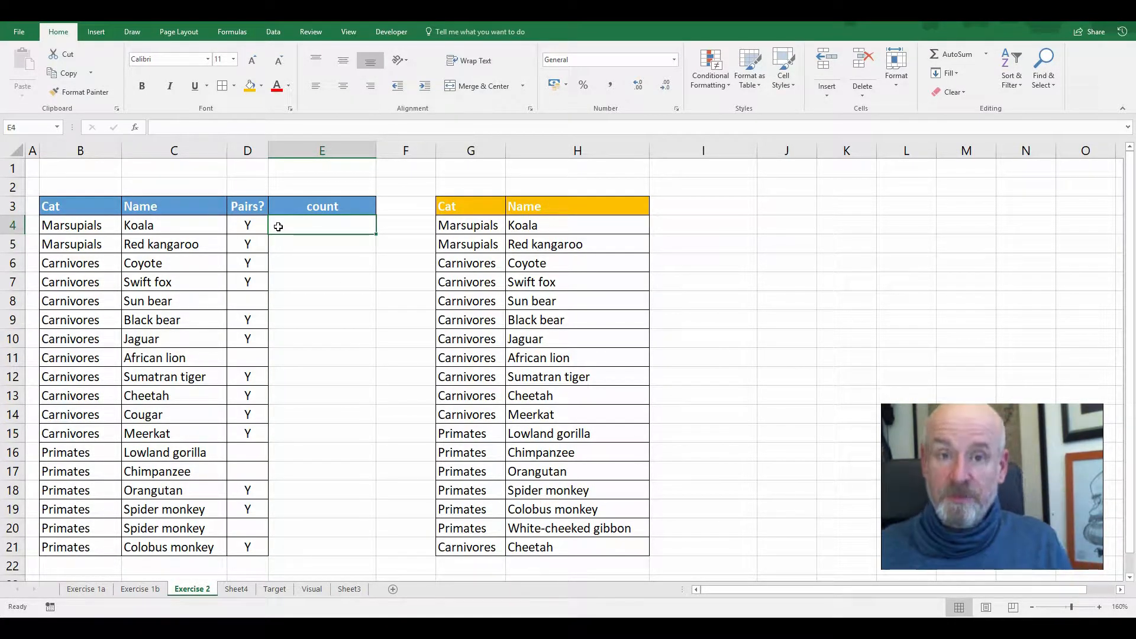
pyautogui.write('=co')
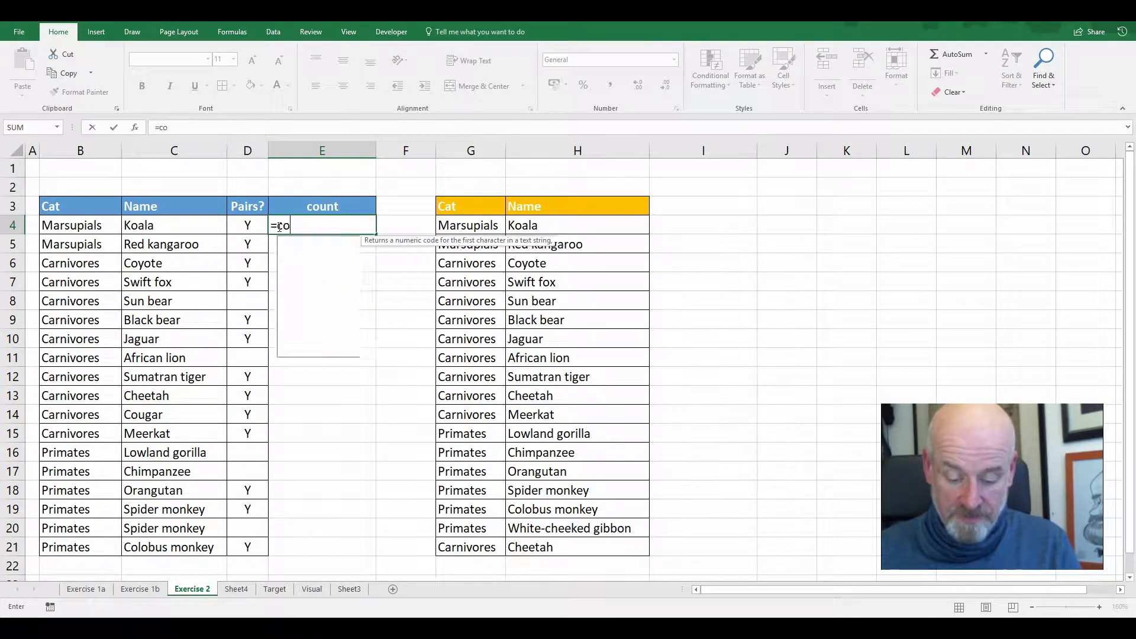
pyautogui.write('untifs(')
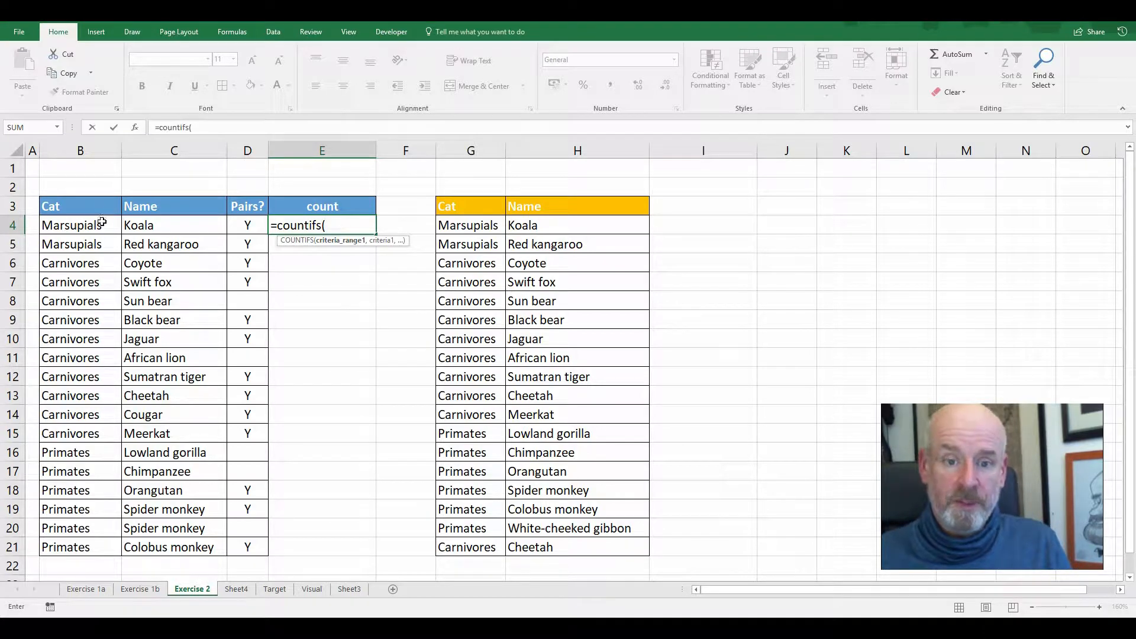
pyautogui.moveTo(102, 223); pyautogui.dragTo(83, 547)
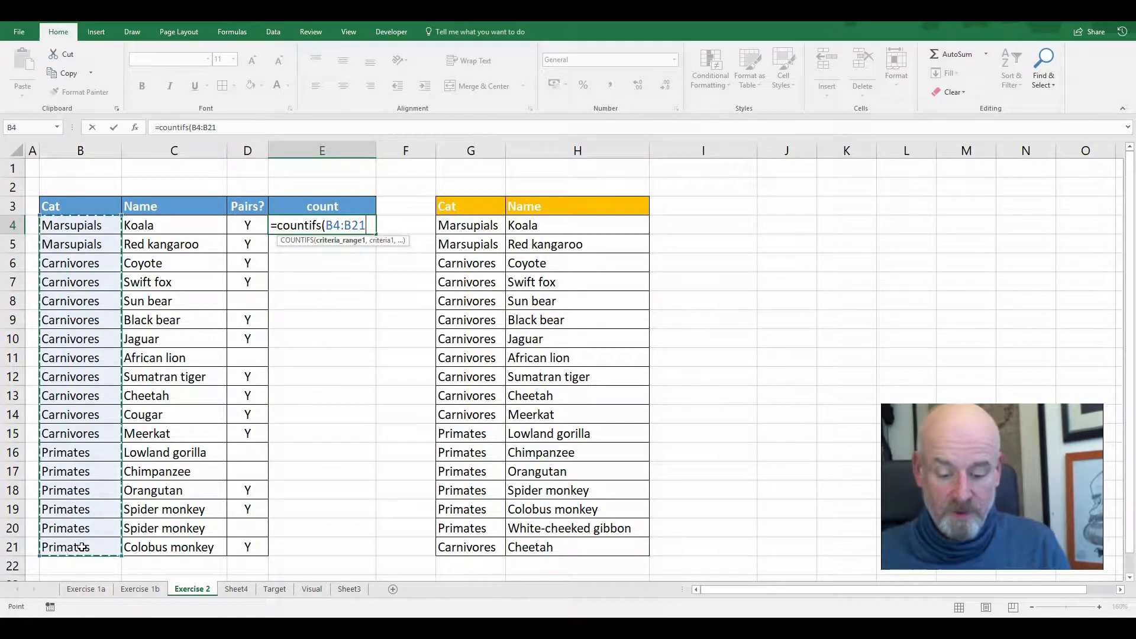
pyautogui.press('F4')
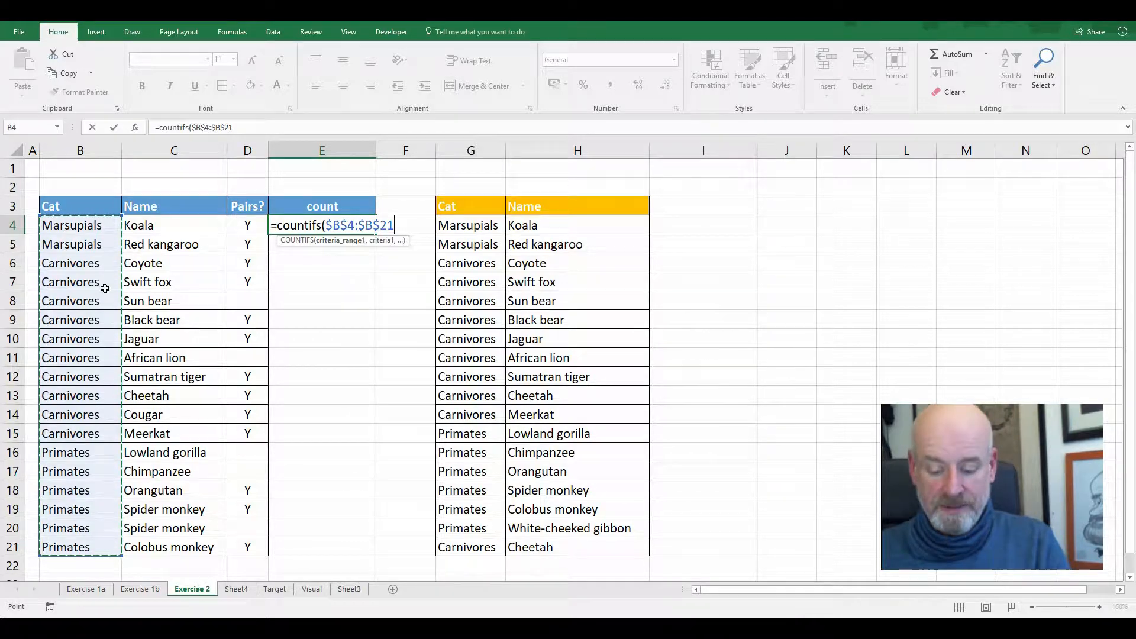
pyautogui.write(',')
pyautogui.click(97, 224)
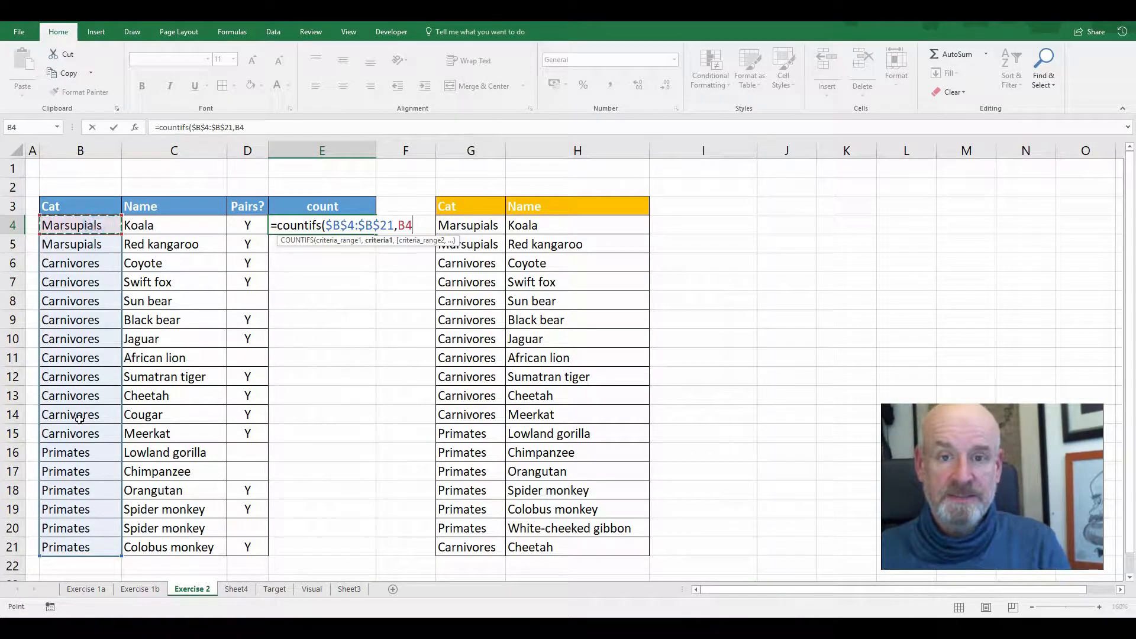
pyautogui.write(',')
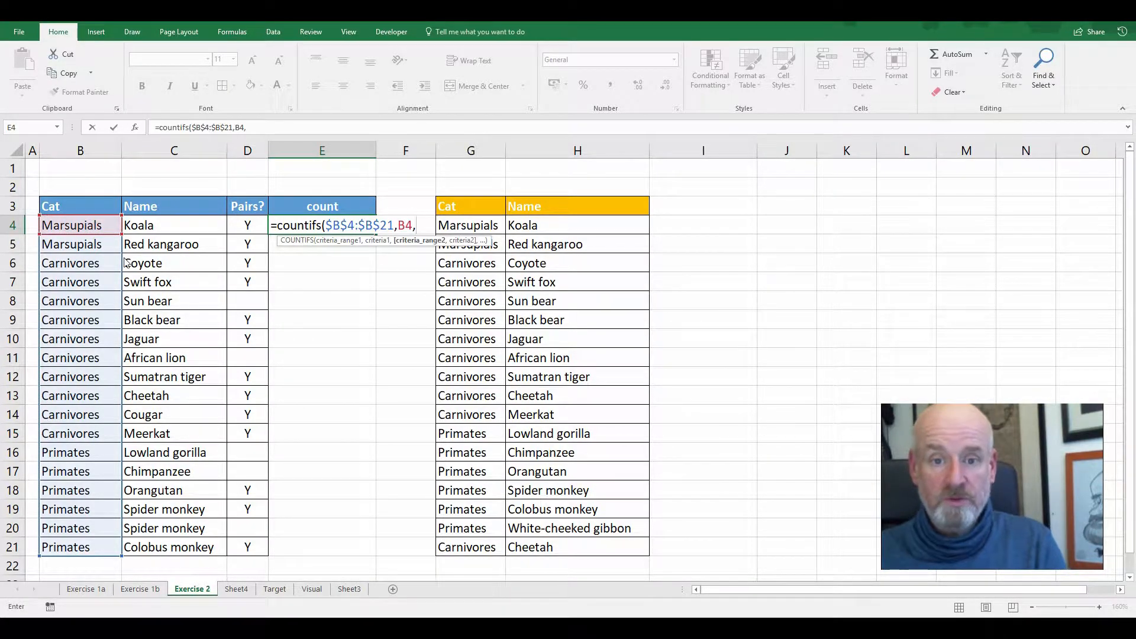
pyautogui.moveTo(163, 224); pyautogui.dragTo(171, 550)
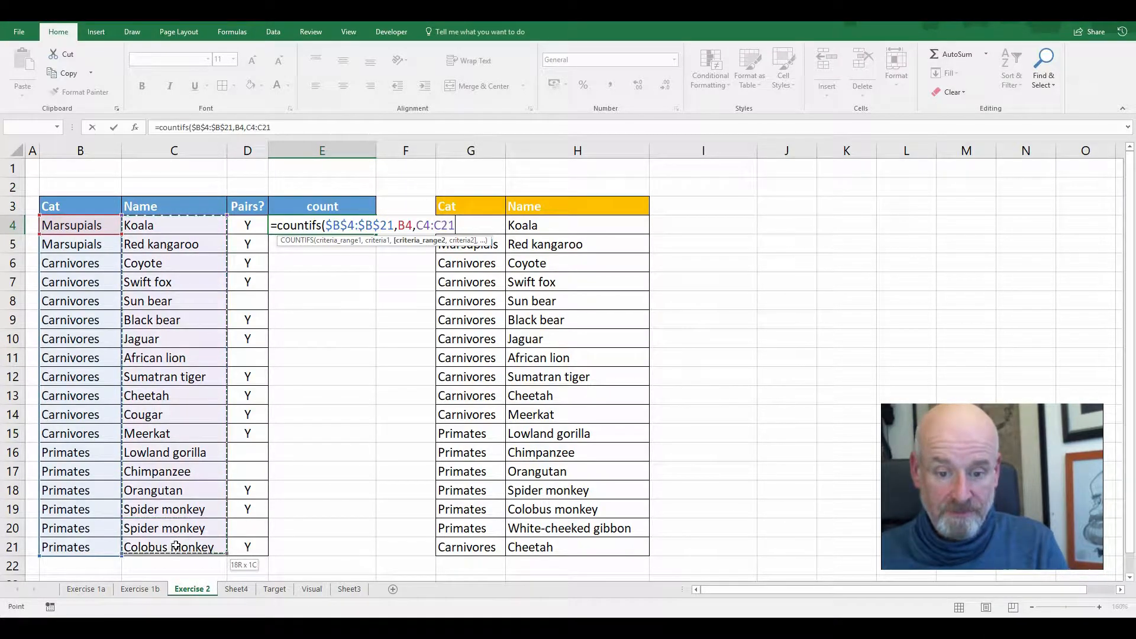
pyautogui.press('F4')
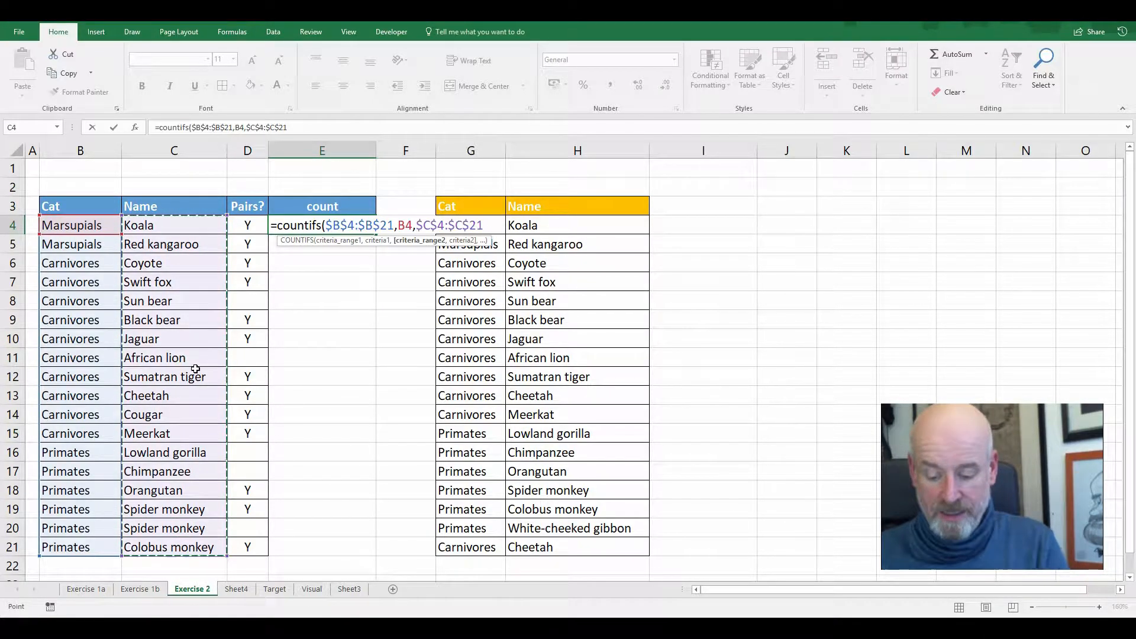
pyautogui.write(',')
pyautogui.click(198, 225)
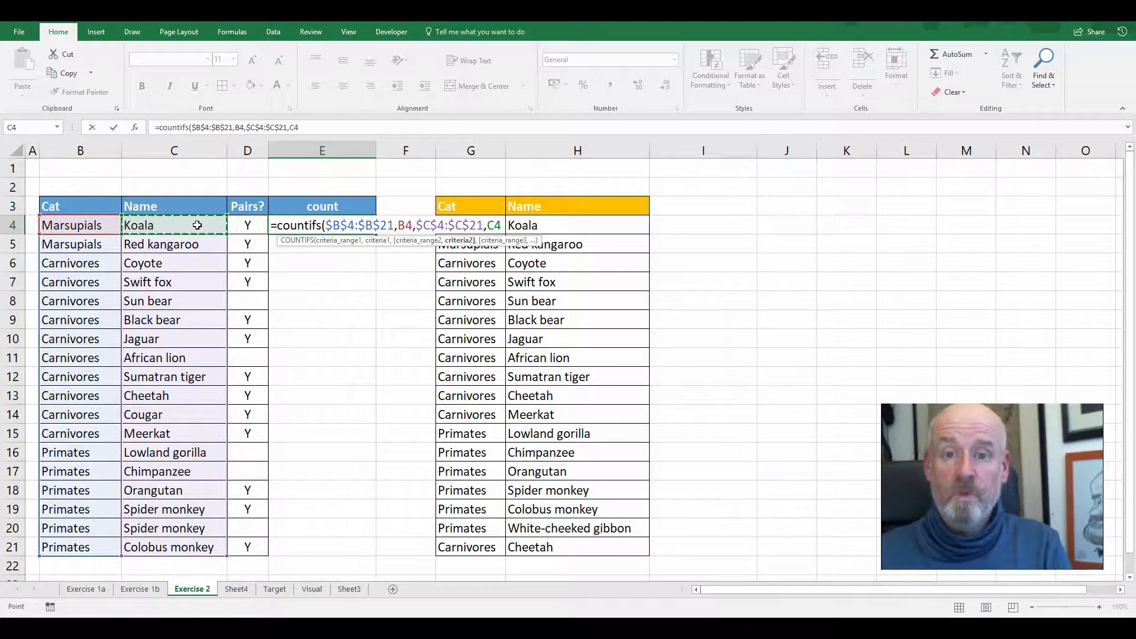
pyautogui.write(')')
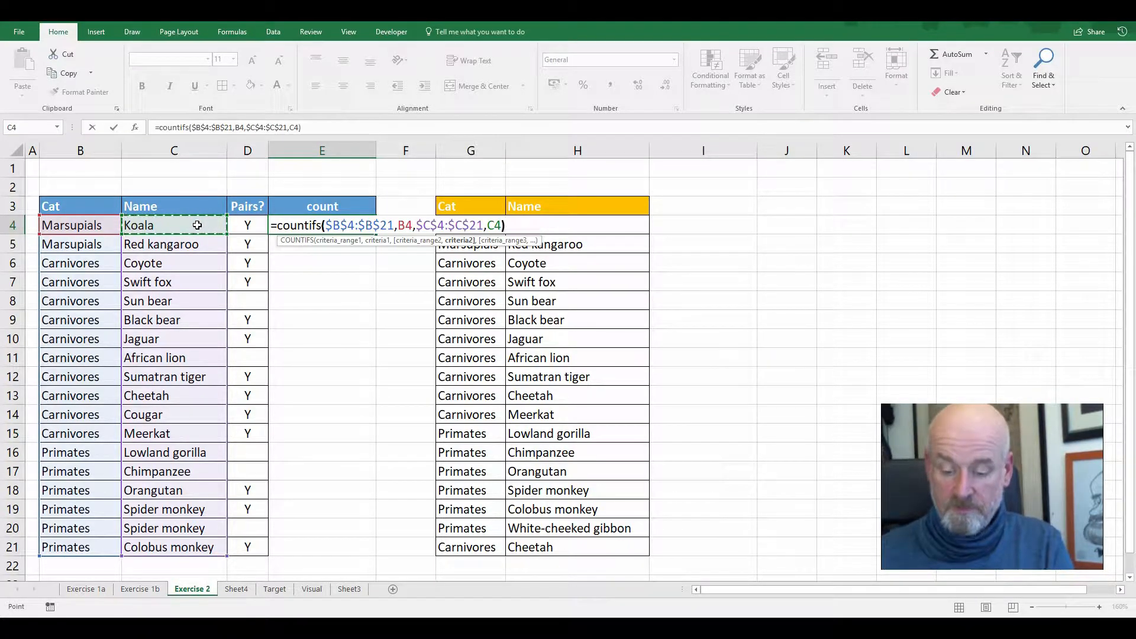
pyautogui.press('Return')
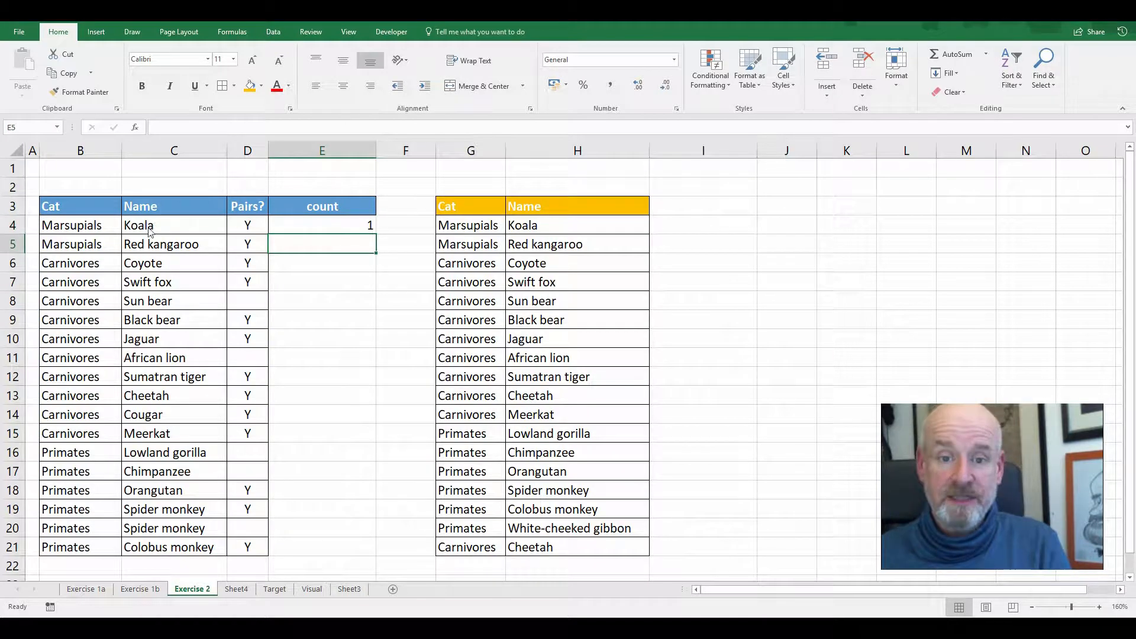
# Fill the E4 count formula down to E21 and check the counts of the two Spider monkey rows
pyautogui.moveTo(92, 226); pyautogui.dragTo(157, 226)
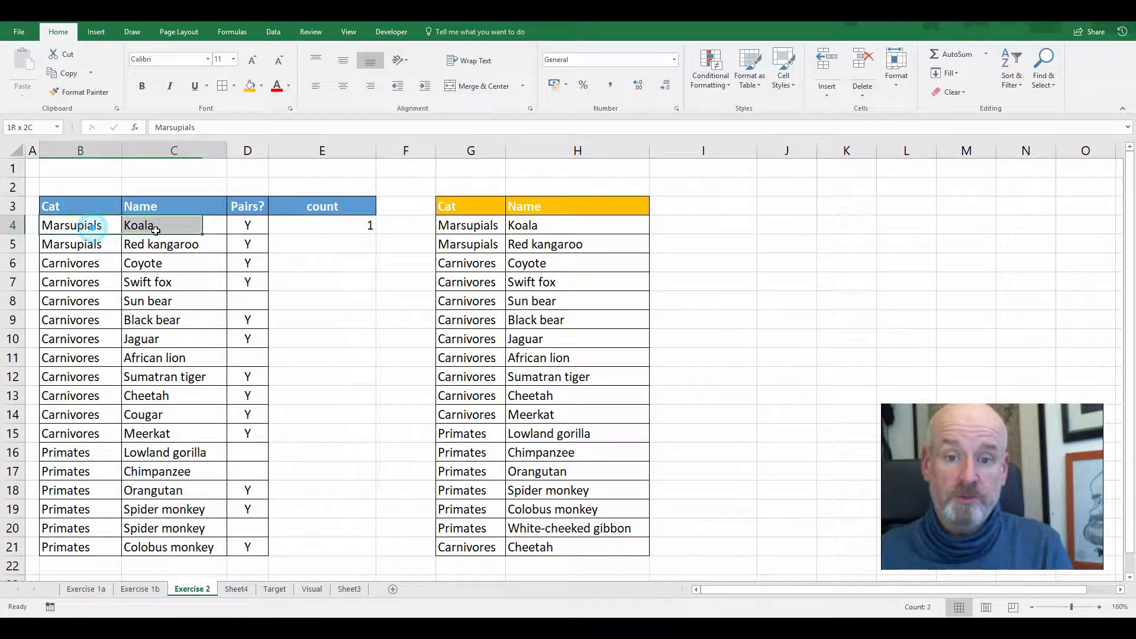
pyautogui.click(325, 225)
pyautogui.moveTo(375, 234); pyautogui.dragTo(382, 551)
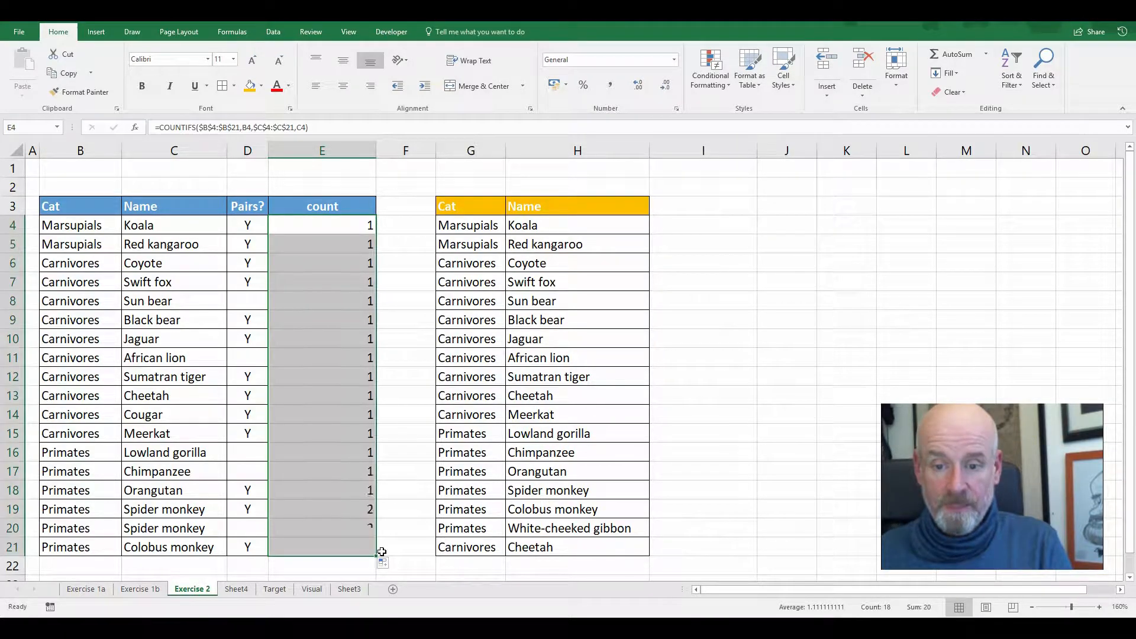
pyautogui.moveTo(354, 510); pyautogui.dragTo(356, 534)
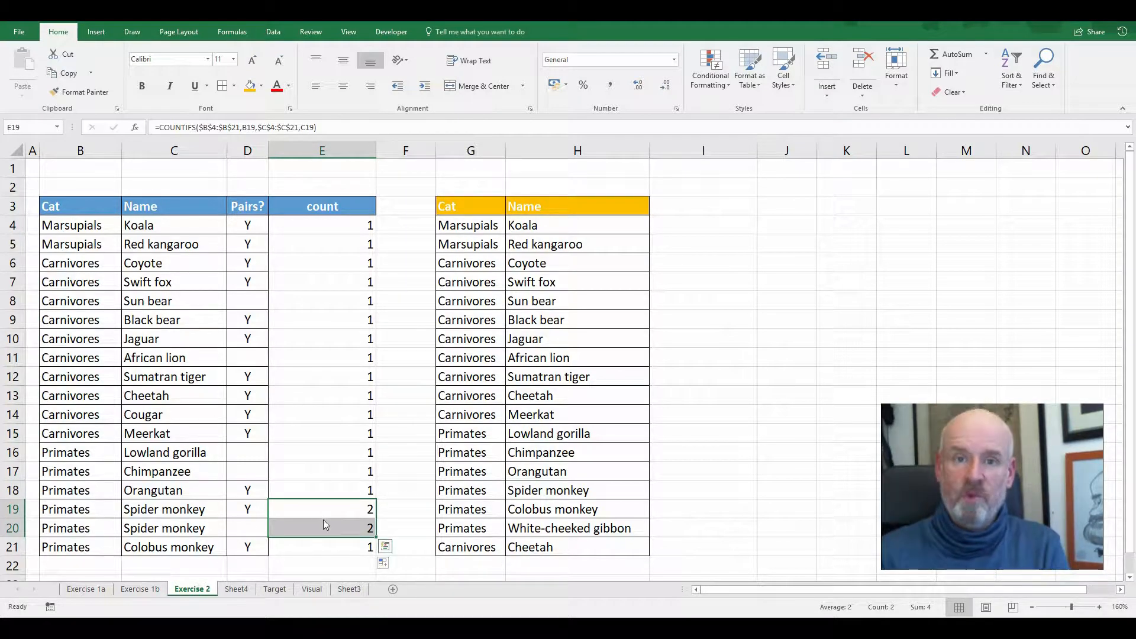
# Turn on filtering for the first list, show only rows with a count of 2, and compare the two Spider monkey rows
pyautogui.click(362, 314)
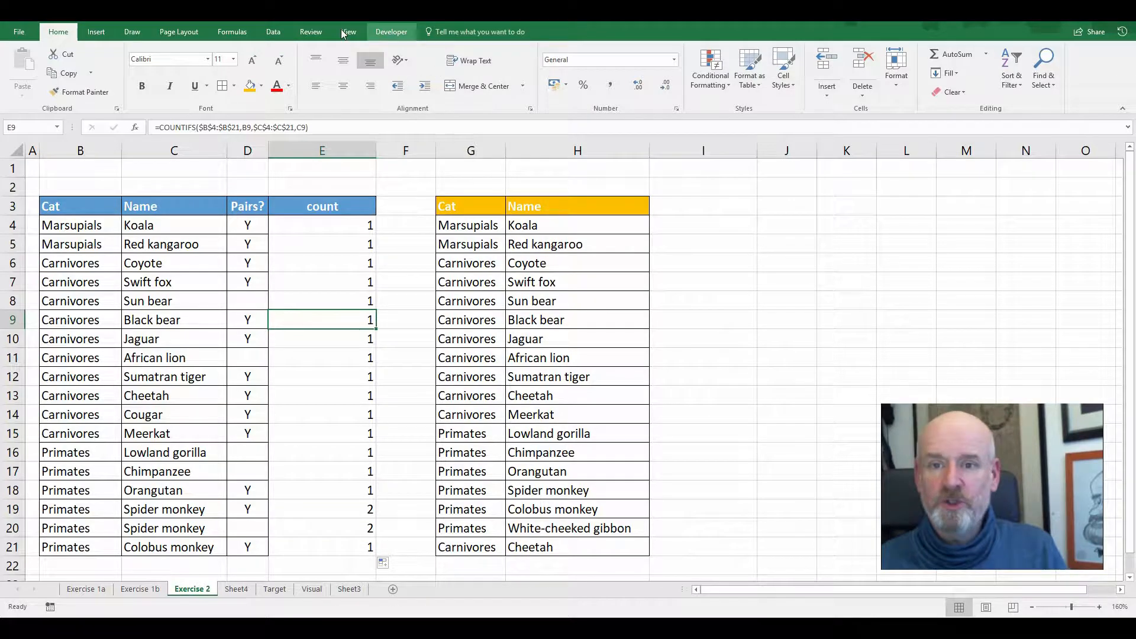
pyautogui.click(275, 34)
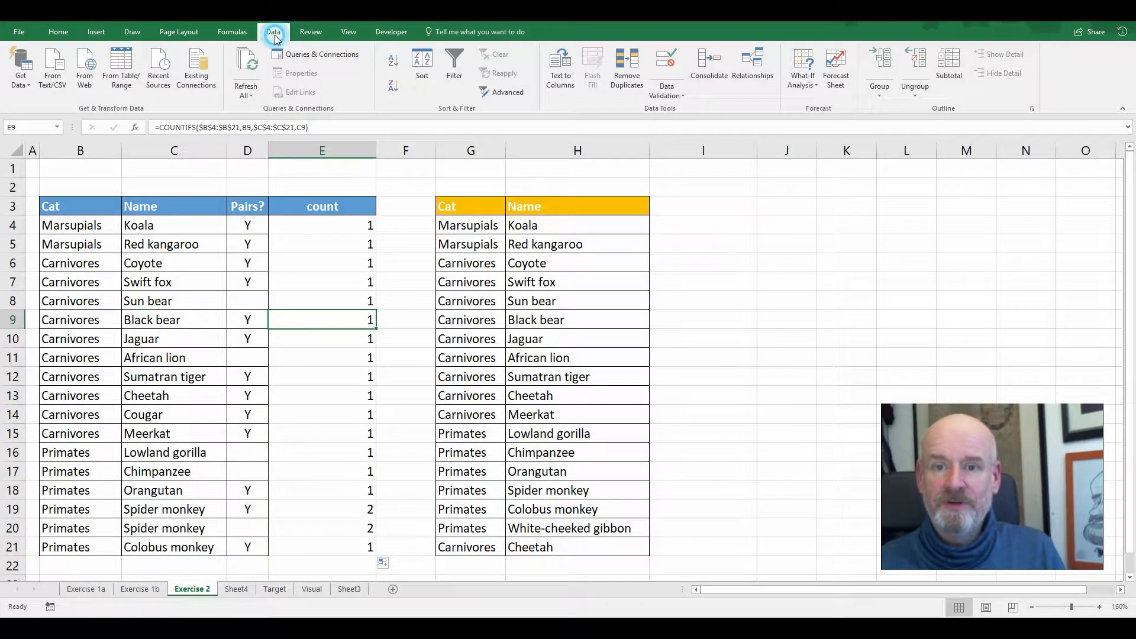
pyautogui.click(454, 65)
pyautogui.click(371, 209)
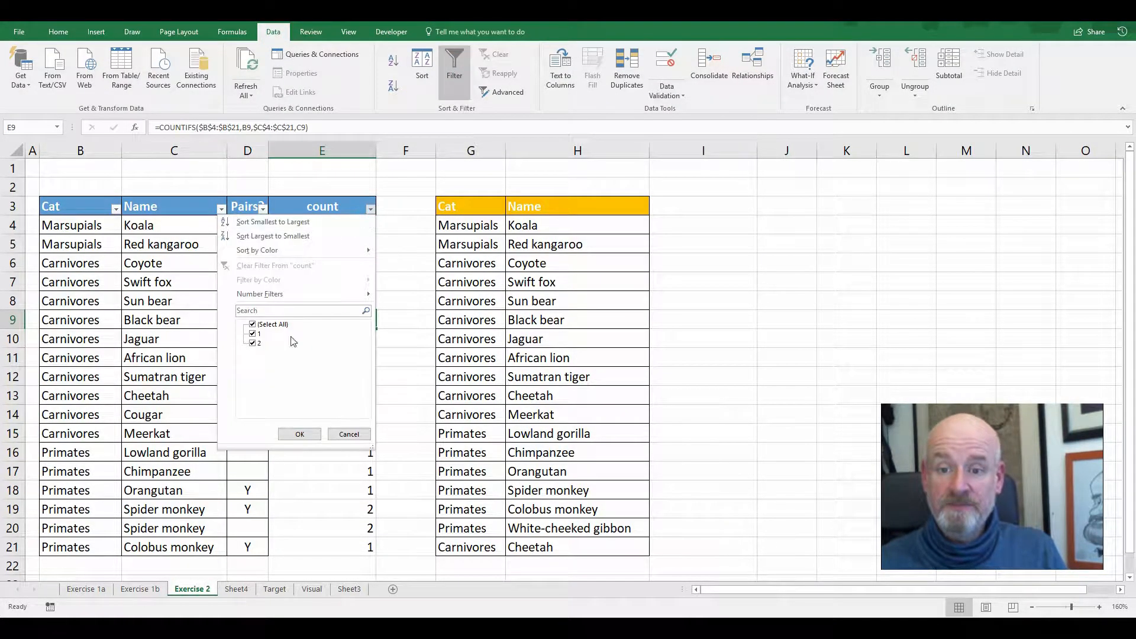
pyautogui.click(256, 335)
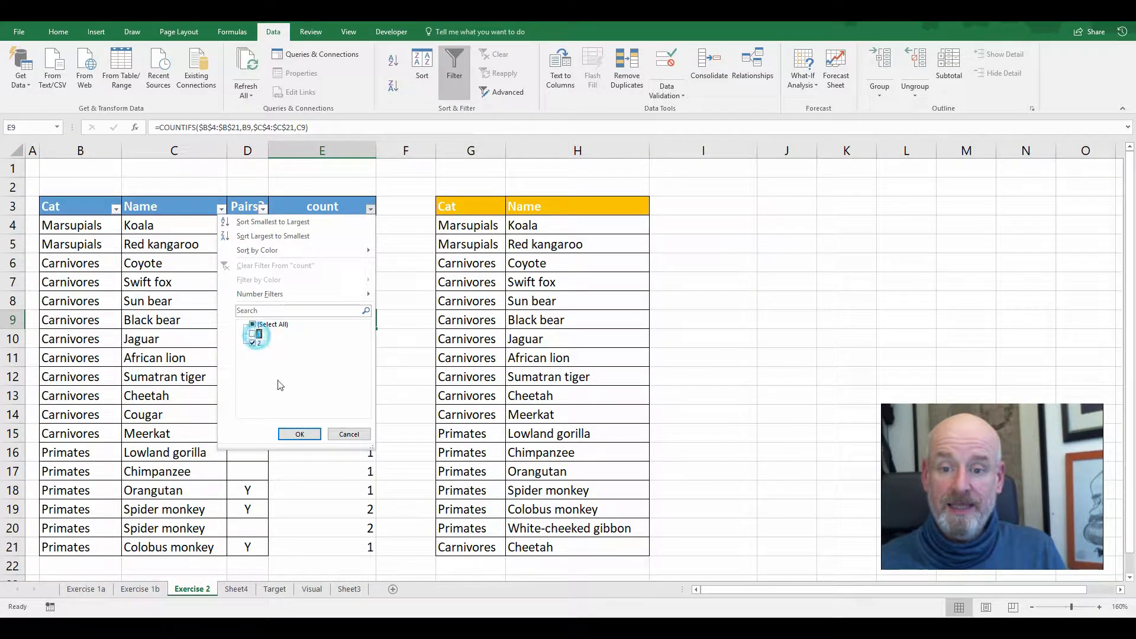
pyautogui.click(300, 434)
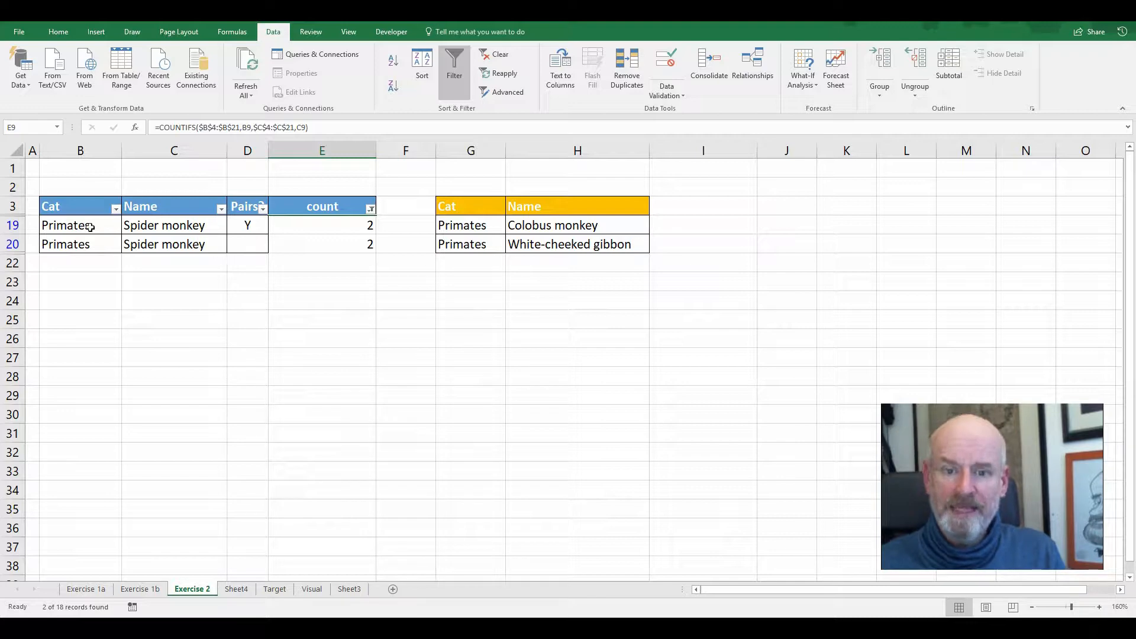
pyautogui.moveTo(91, 225); pyautogui.dragTo(274, 228)
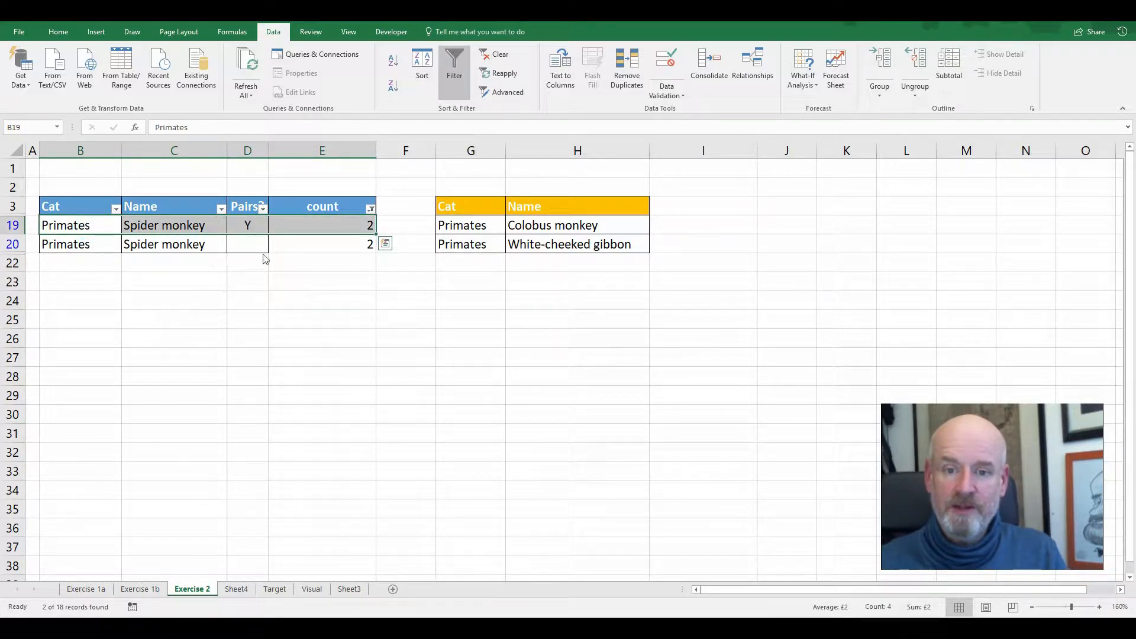
pyautogui.click(244, 246)
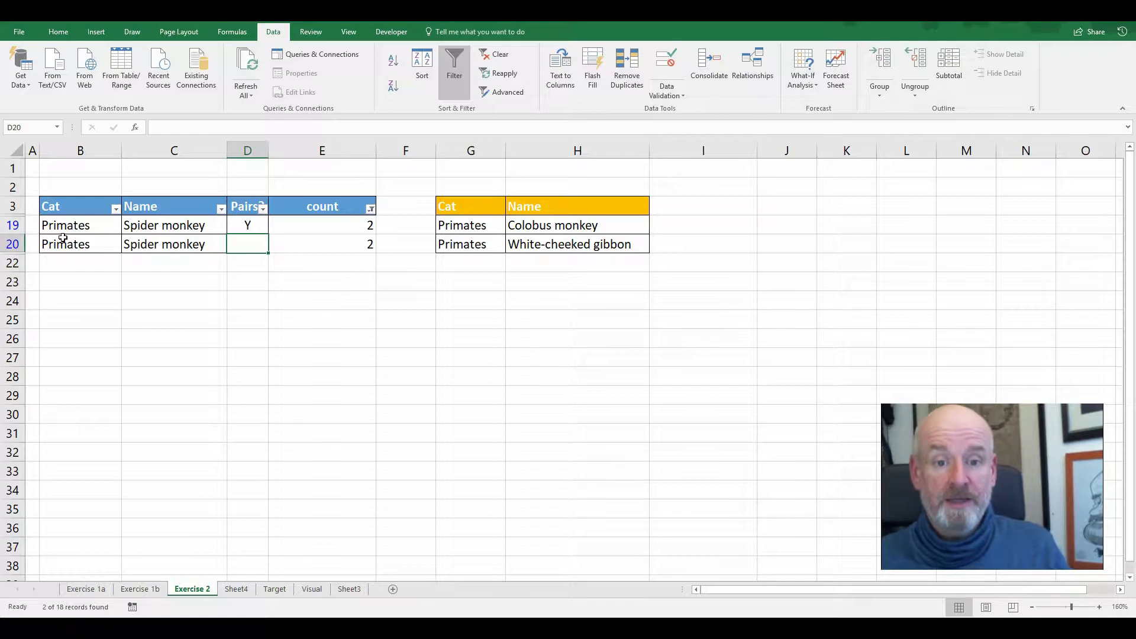
pyautogui.moveTo(63, 238); pyautogui.dragTo(322, 245)
pyautogui.moveTo(89, 225); pyautogui.dragTo(341, 230)
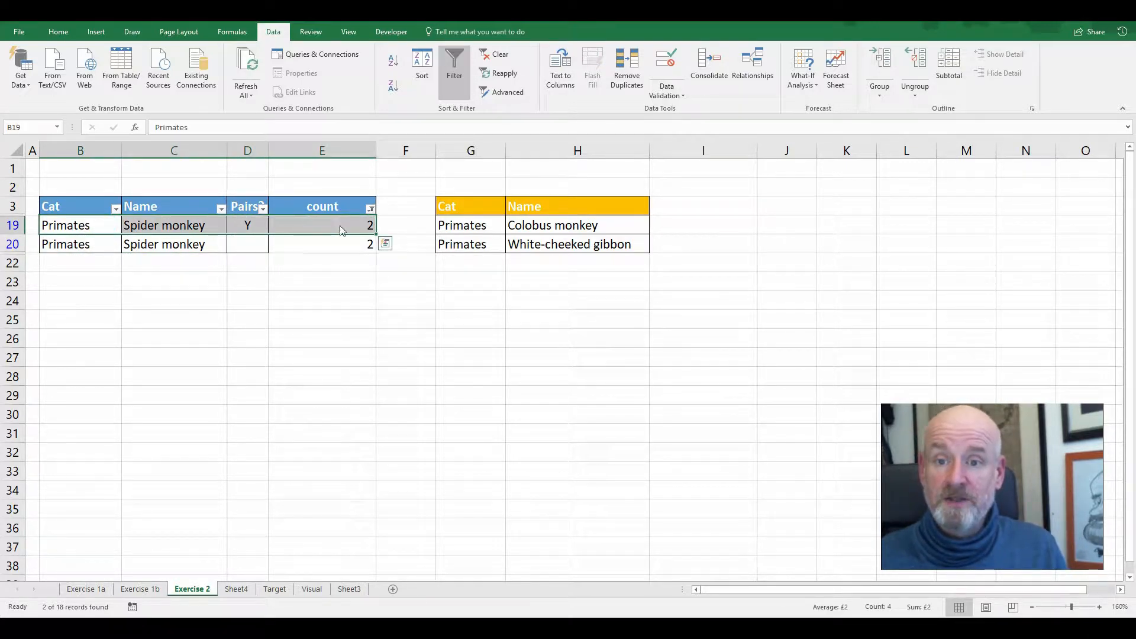
# Reset the count filter so that all rows of the first list are included again
pyautogui.click(370, 207)
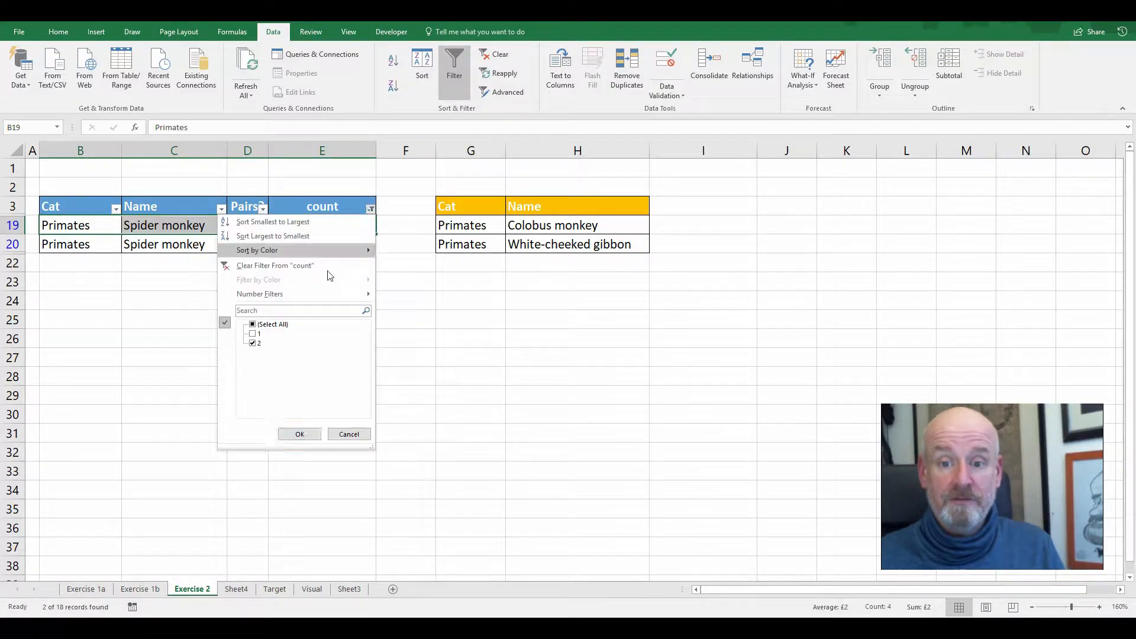
pyautogui.click(253, 324)
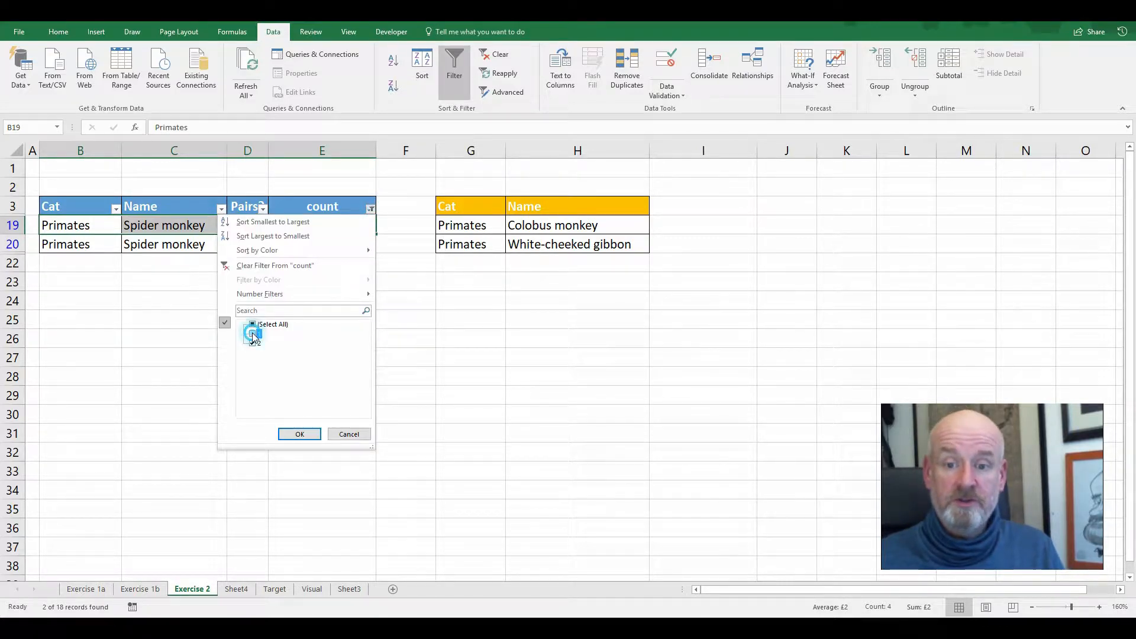
pyautogui.click(301, 434)
pyautogui.click(286, 370)
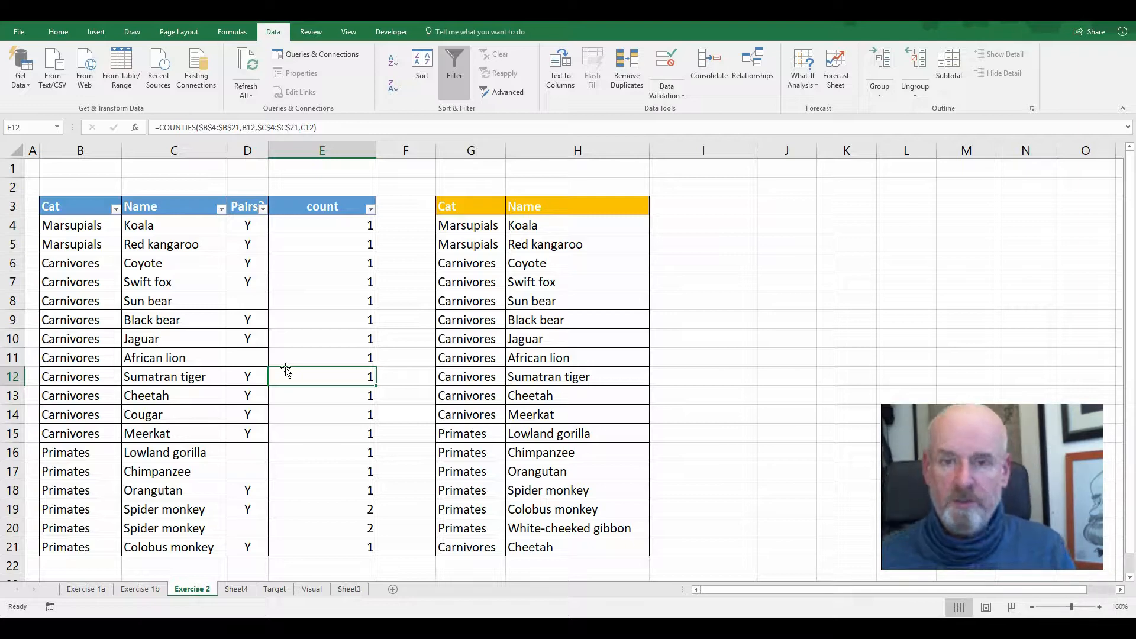
# Examine the Cat values of the marsupial and primate rows together with their Pairs? values in the first list
pyautogui.moveTo(121, 205)
pyautogui.mouseDown()
pyautogui.moveTo(75, 205)
pyautogui.moveTo(59, 190)
pyautogui.mouseUp()
pyautogui.moveTo(267, 198); pyautogui.dragTo(236, 200)
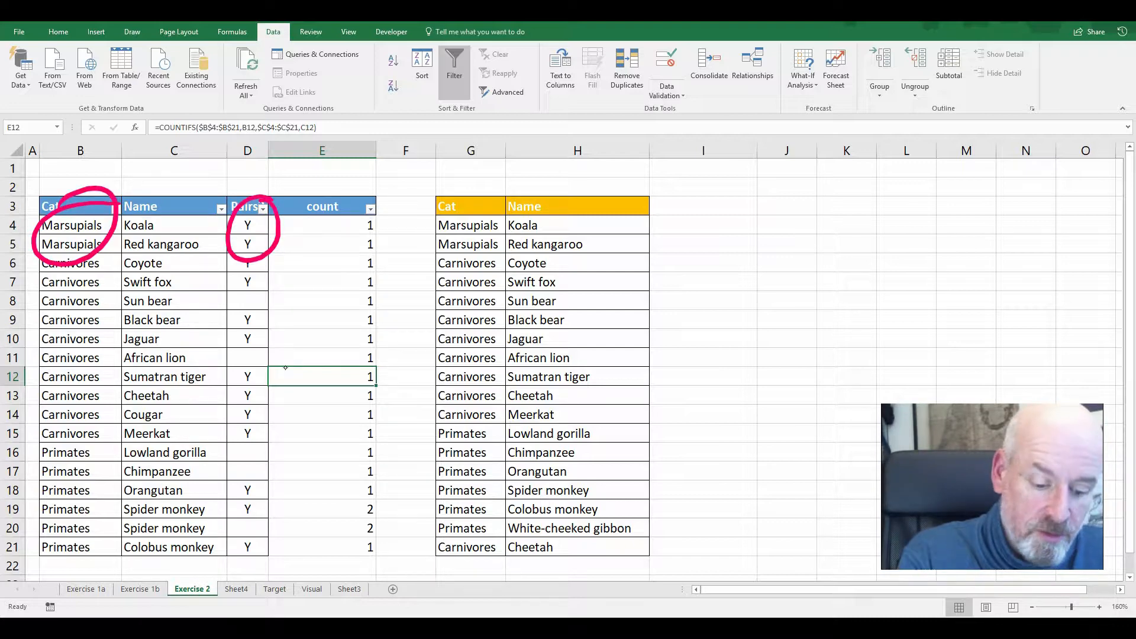
pyautogui.moveTo(109, 428); pyautogui.dragTo(122, 447)
pyautogui.moveTo(271, 422); pyautogui.dragTo(261, 420)
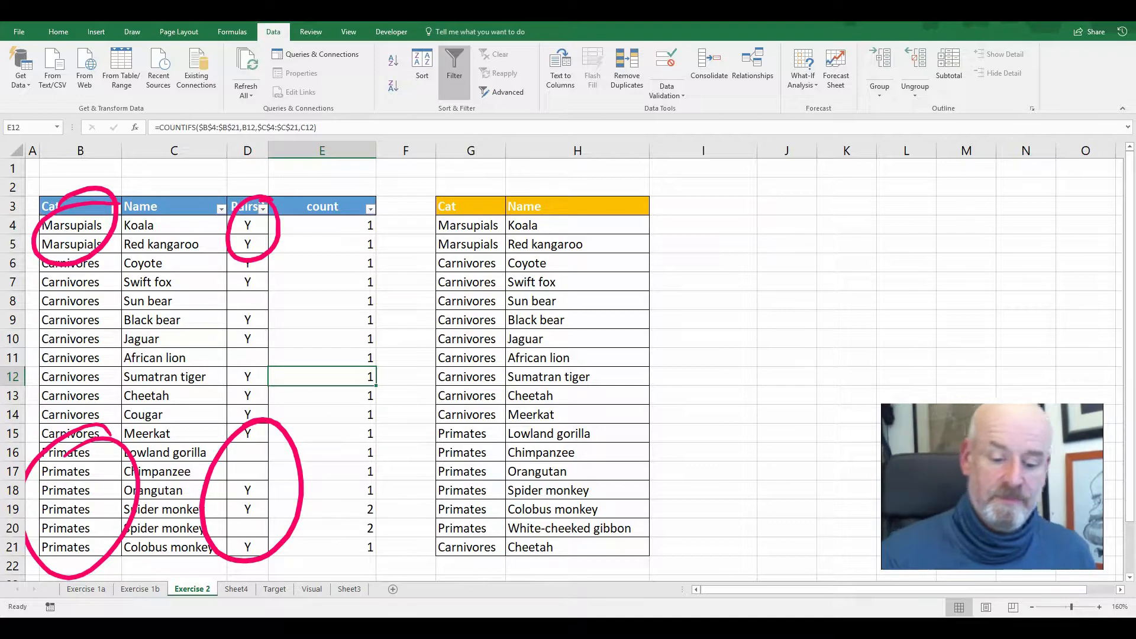
pyautogui.moveTo(287, 427); pyautogui.dragTo(285, 367)
pyautogui.hotkey('ctrl', 'z')
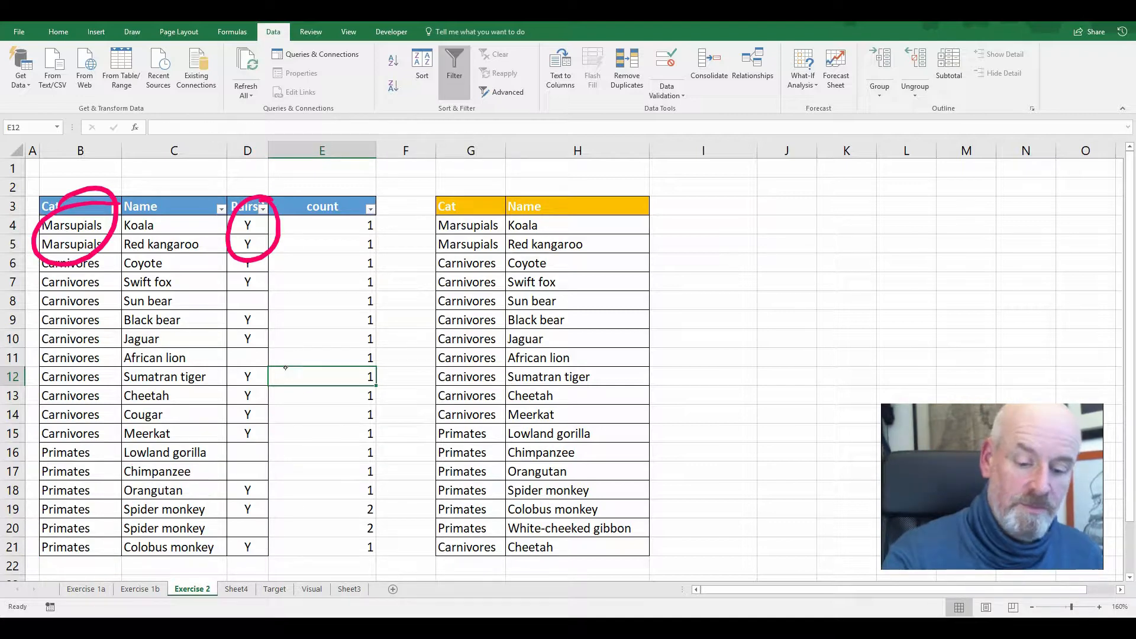
pyautogui.hotkey('ctrl', 'z')
pyautogui.hotkey('ctrl', 'z')
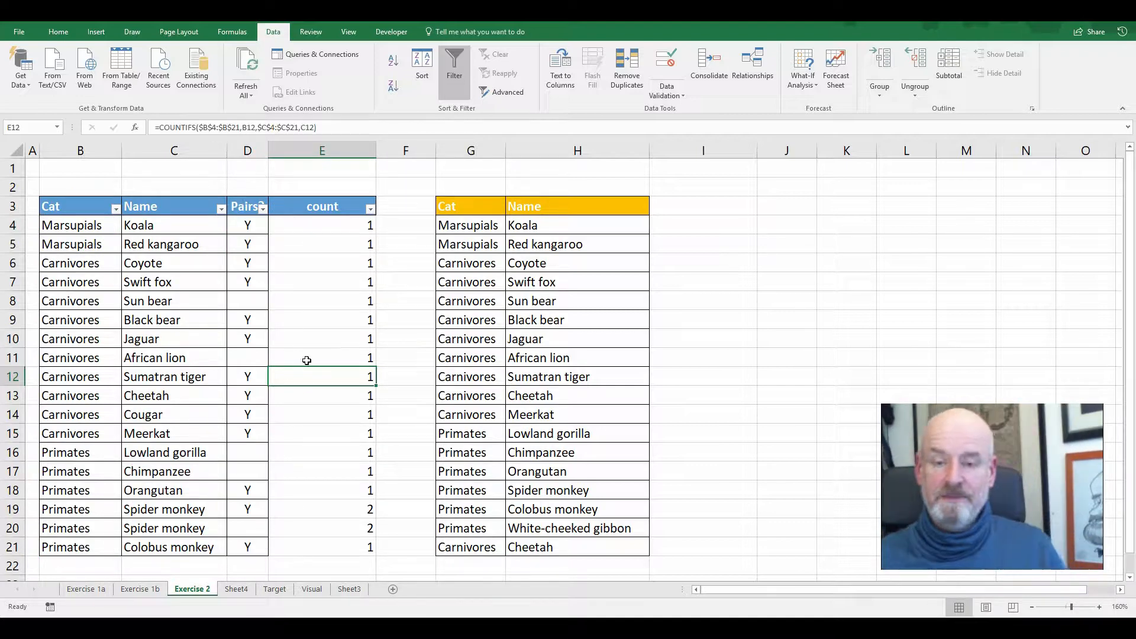
pyautogui.moveTo(104, 220); pyautogui.dragTo(107, 251)
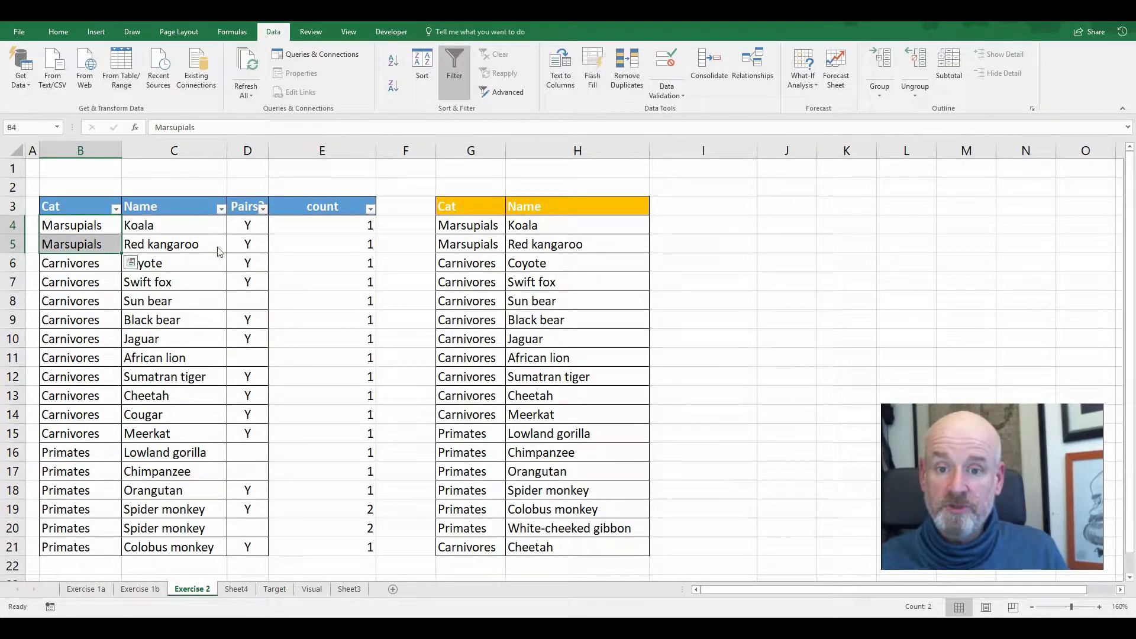
pyautogui.moveTo(252, 223); pyautogui.dragTo(254, 249)
pyautogui.moveTo(94, 224); pyautogui.dragTo(95, 244)
pyautogui.moveTo(244, 225); pyautogui.dragTo(244, 245)
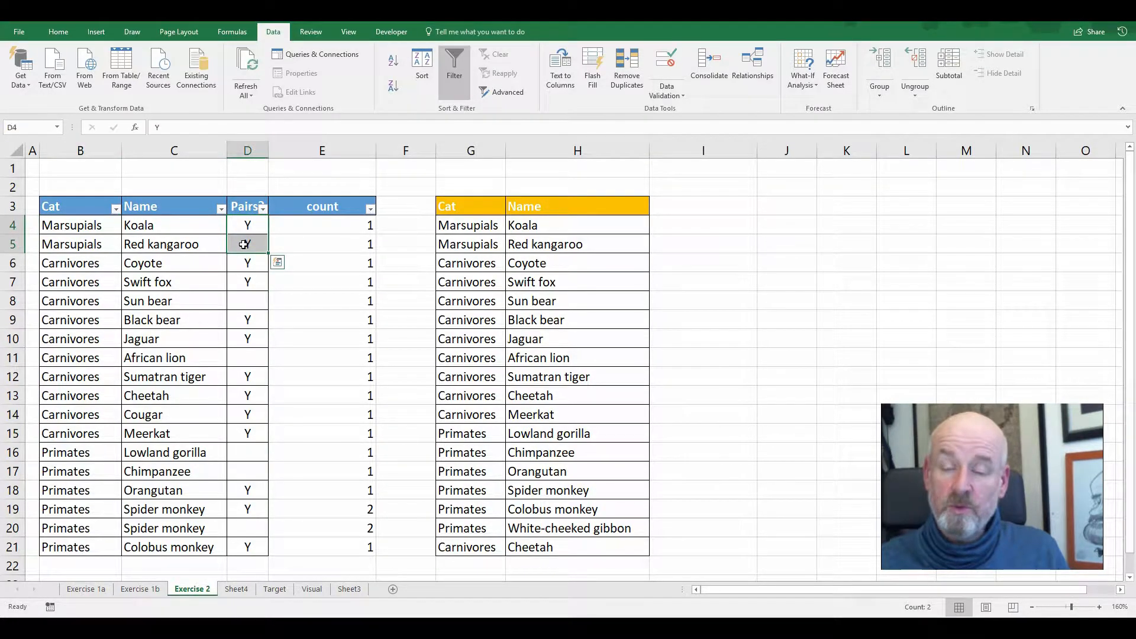
pyautogui.click(333, 227)
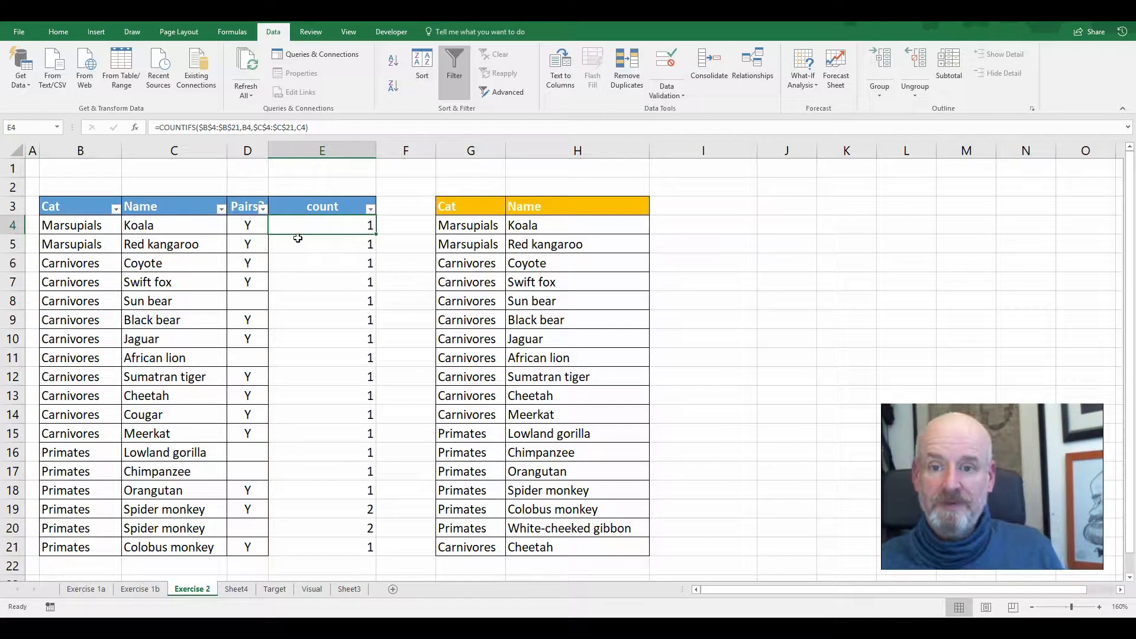
# Insert a new column at F, between the count column and the second animal list
pyautogui.rightClick(407, 151)
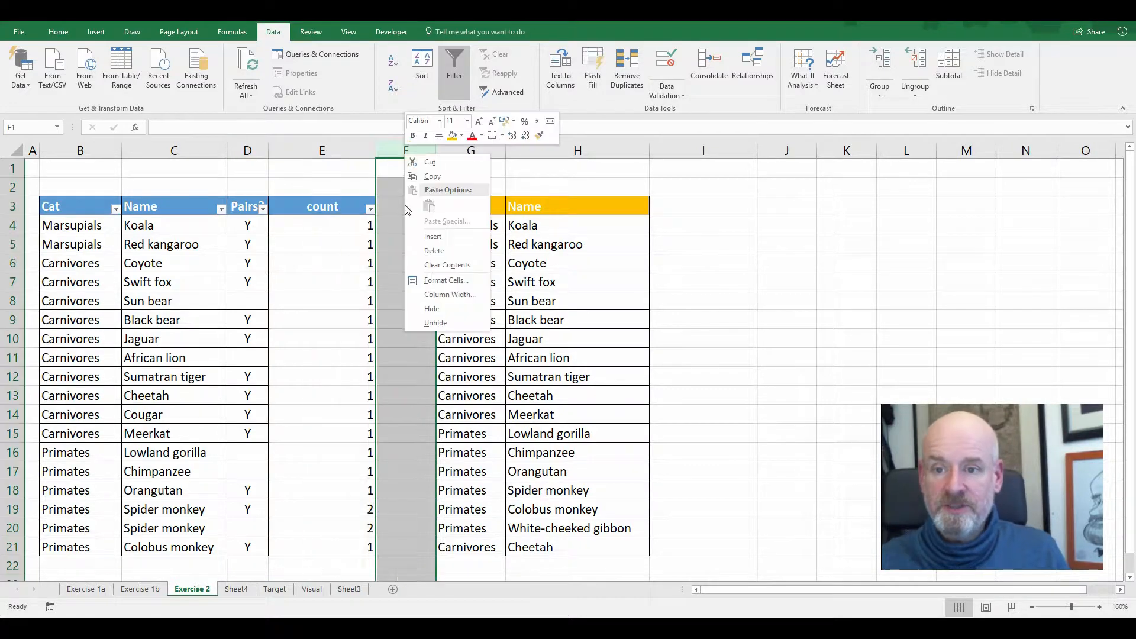
pyautogui.click(421, 238)
pyautogui.click(392, 236)
# Rename the E3 heading "count cat" and clear the old count formulas from E4:E21
pyautogui.click(320, 208)
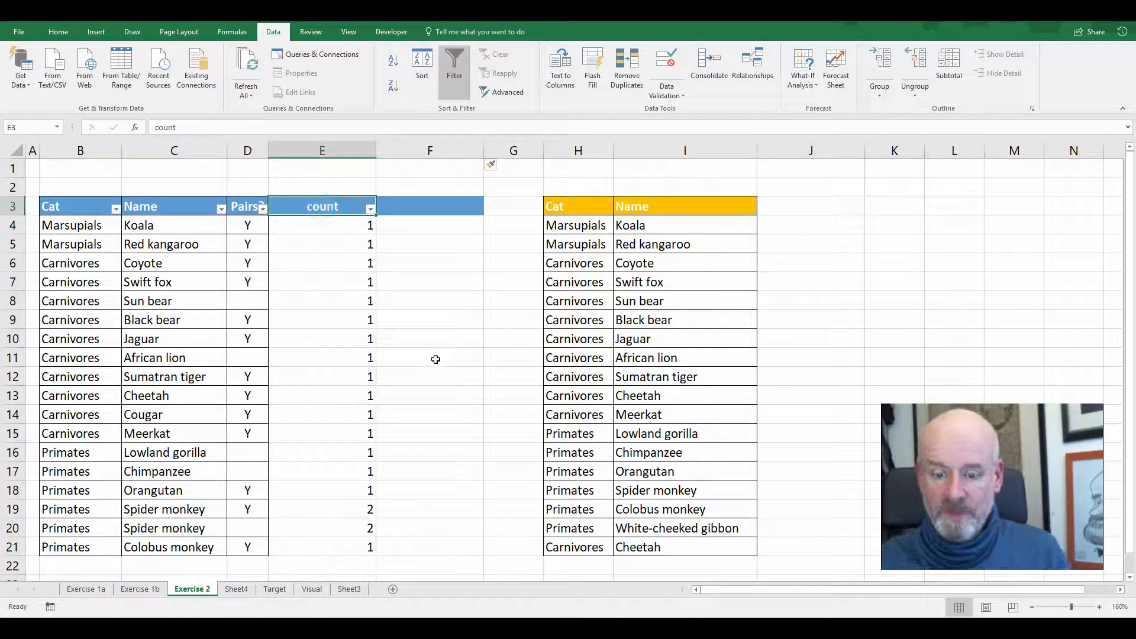
pyautogui.press('F2')
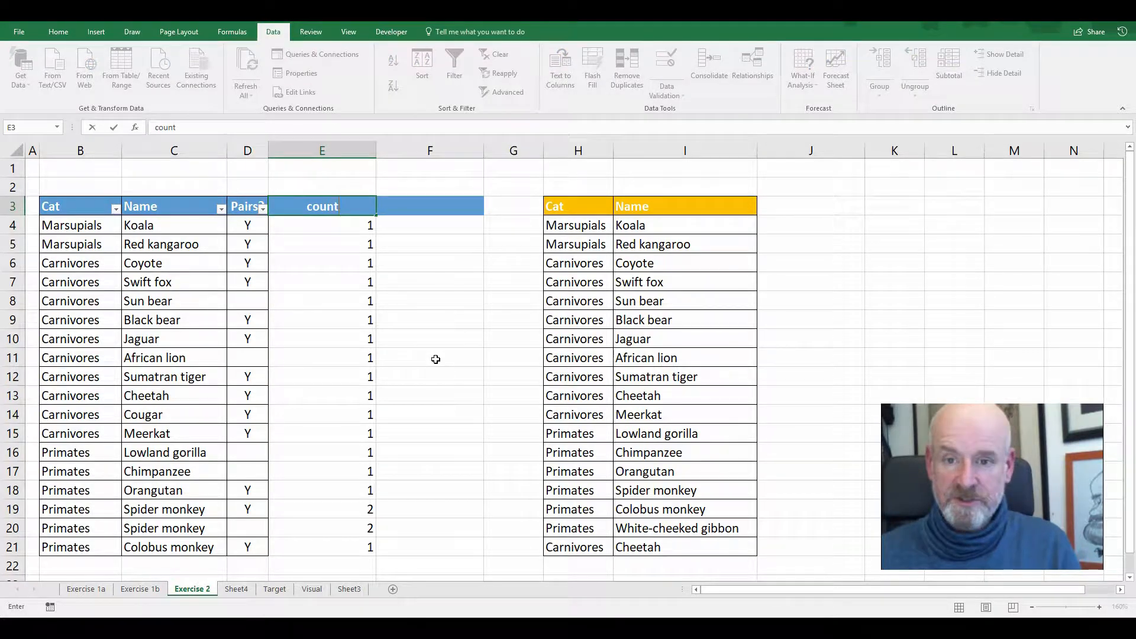
pyautogui.write('cat')
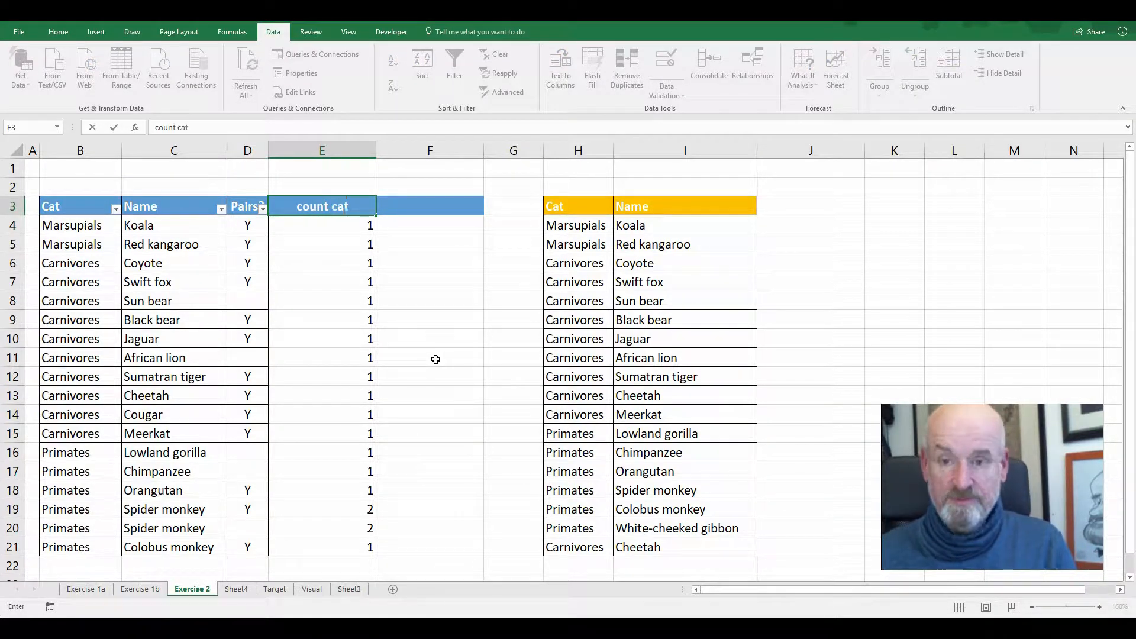
pyautogui.press('Return')
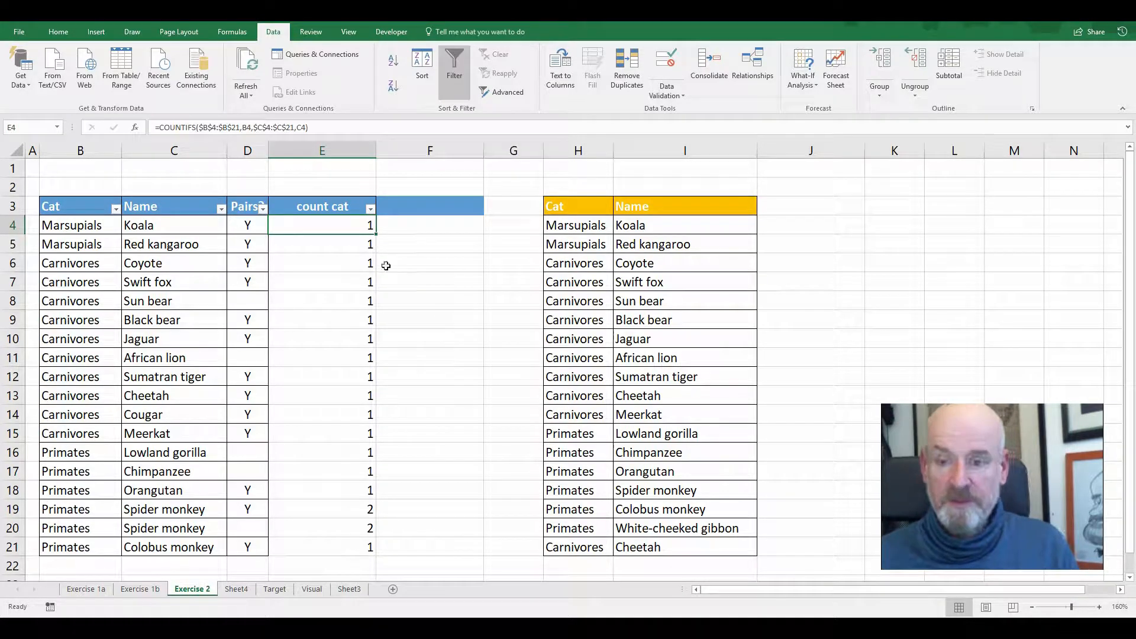
pyautogui.moveTo(365, 227); pyautogui.dragTo(361, 544)
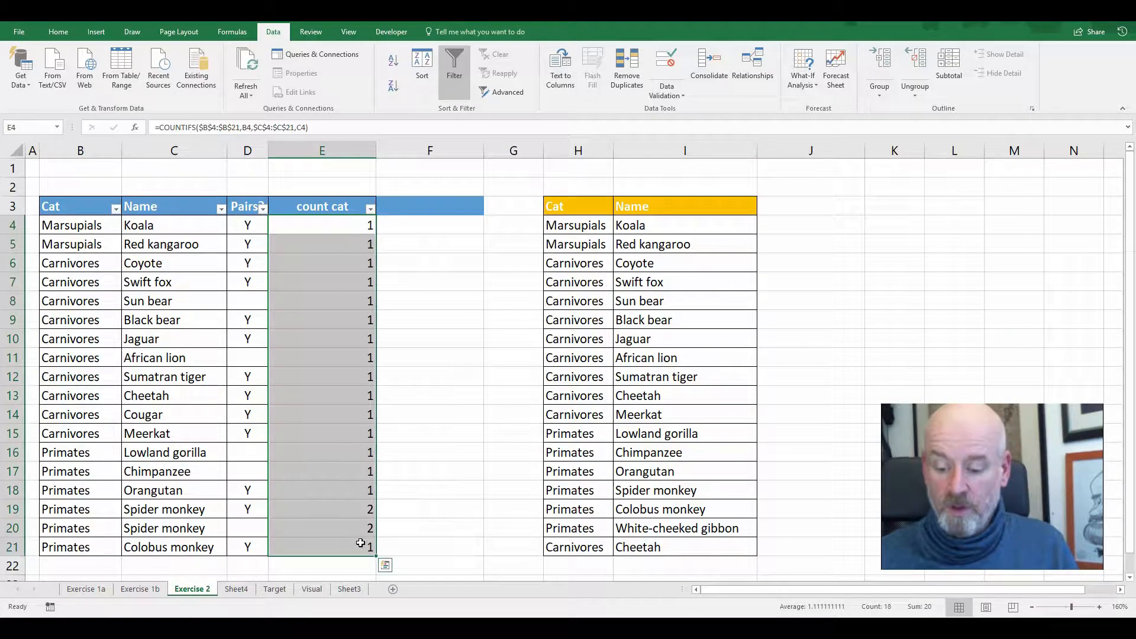
pyautogui.press('Delete')
# Enter =COUNTIFS($B$4:$B$21,B4) in E4 to count each category and fill the formula down to E21
pyautogui.click(351, 228)
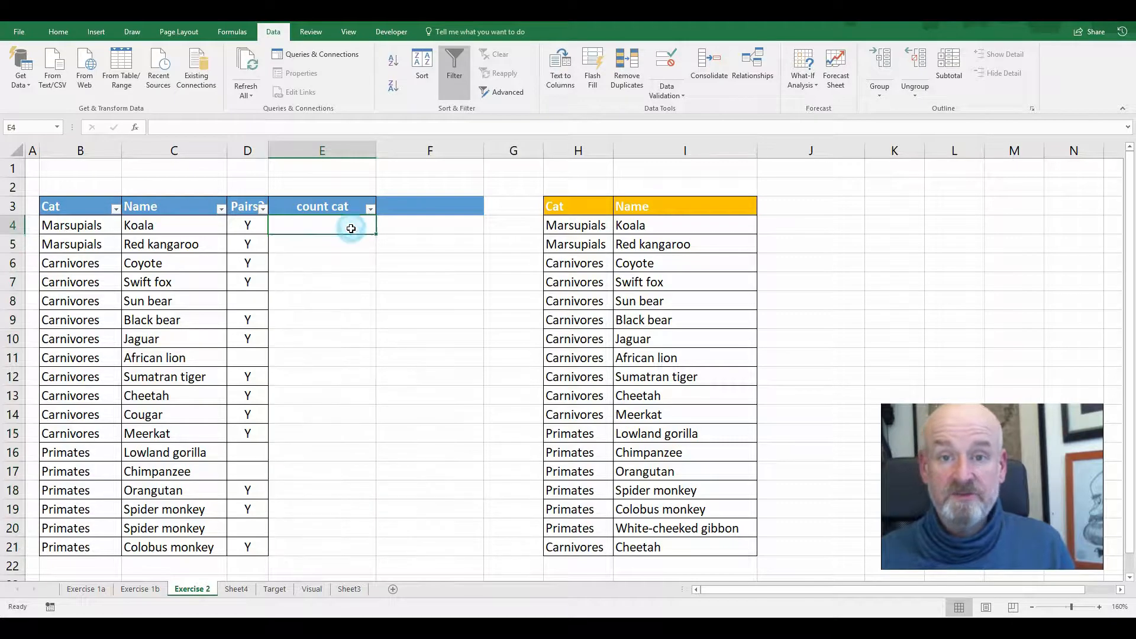
pyautogui.write('=counti')
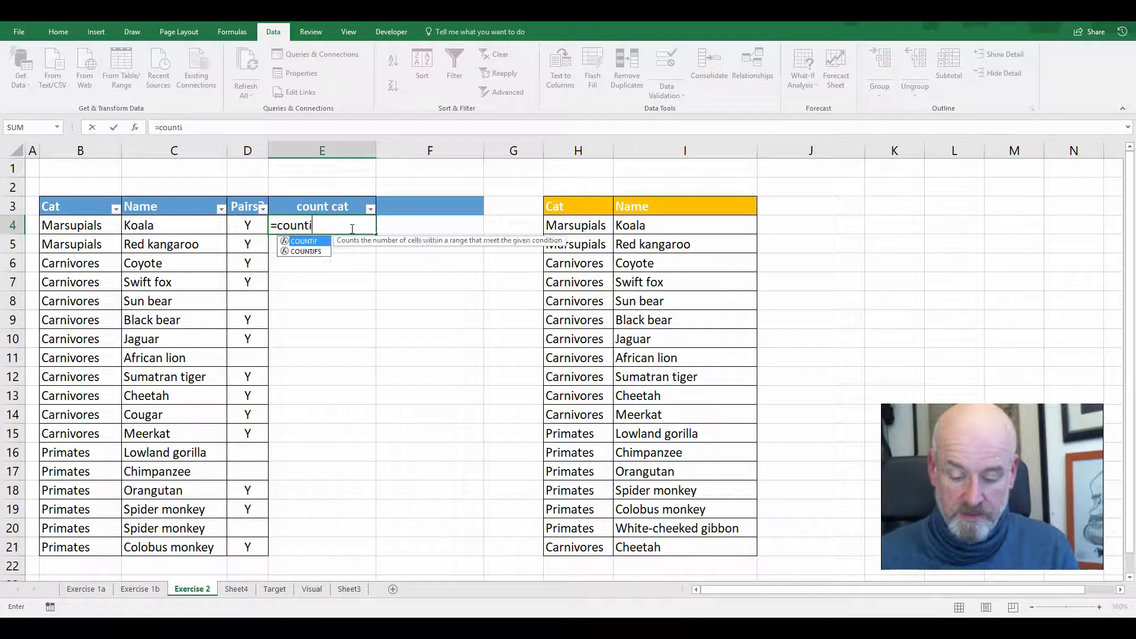
pyautogui.write('fs(')
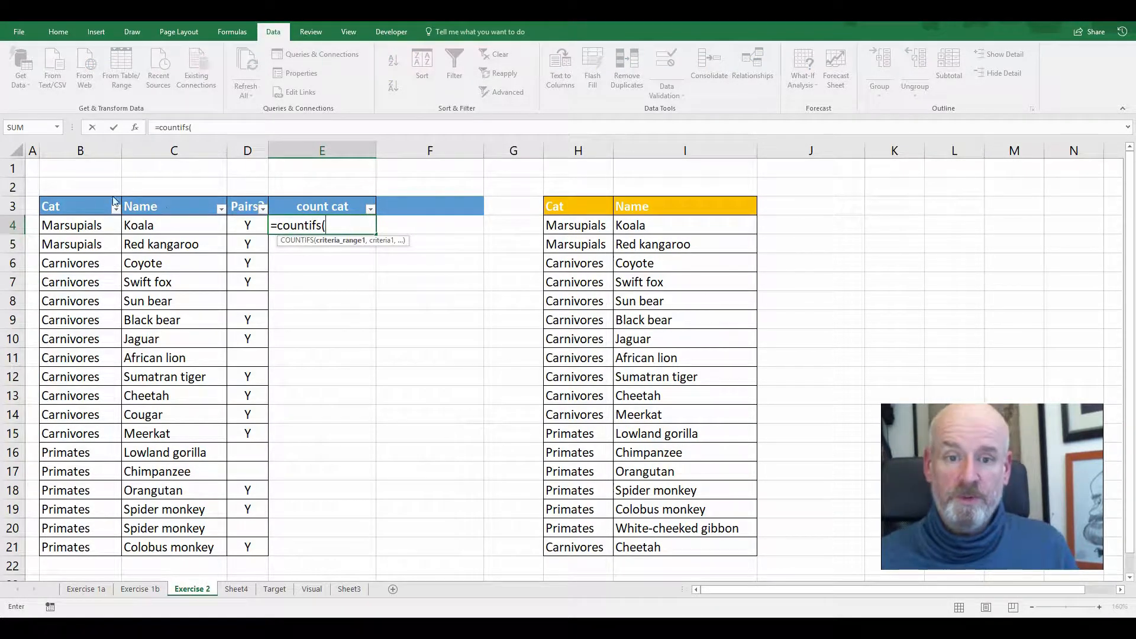
pyautogui.moveTo(87, 230); pyautogui.dragTo(97, 539)
pyautogui.press('F4')
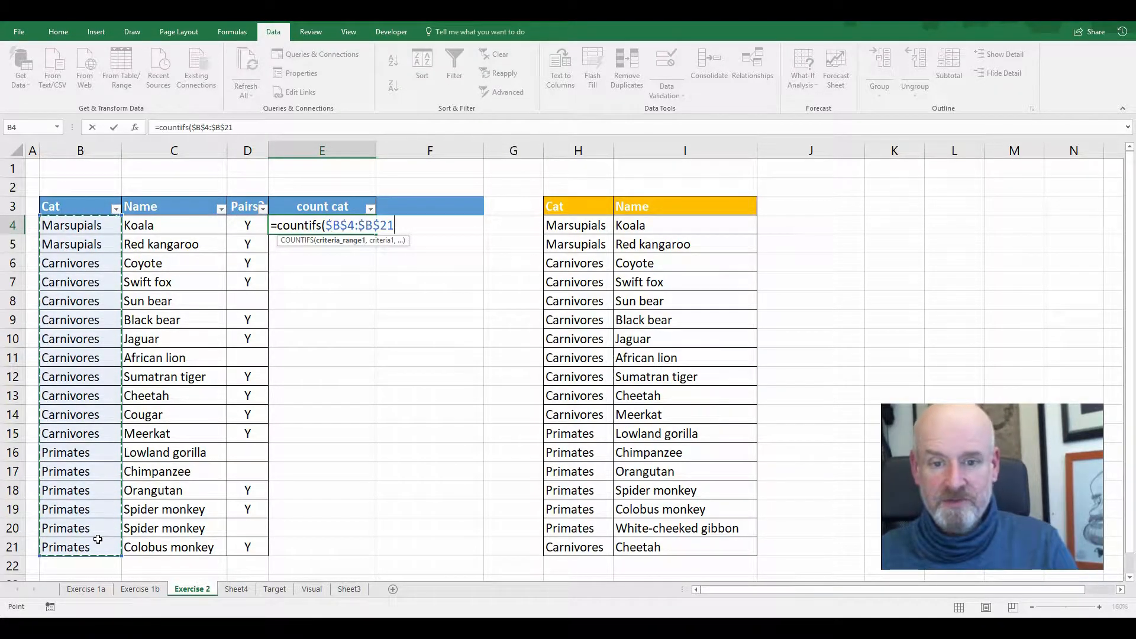
pyautogui.write(',')
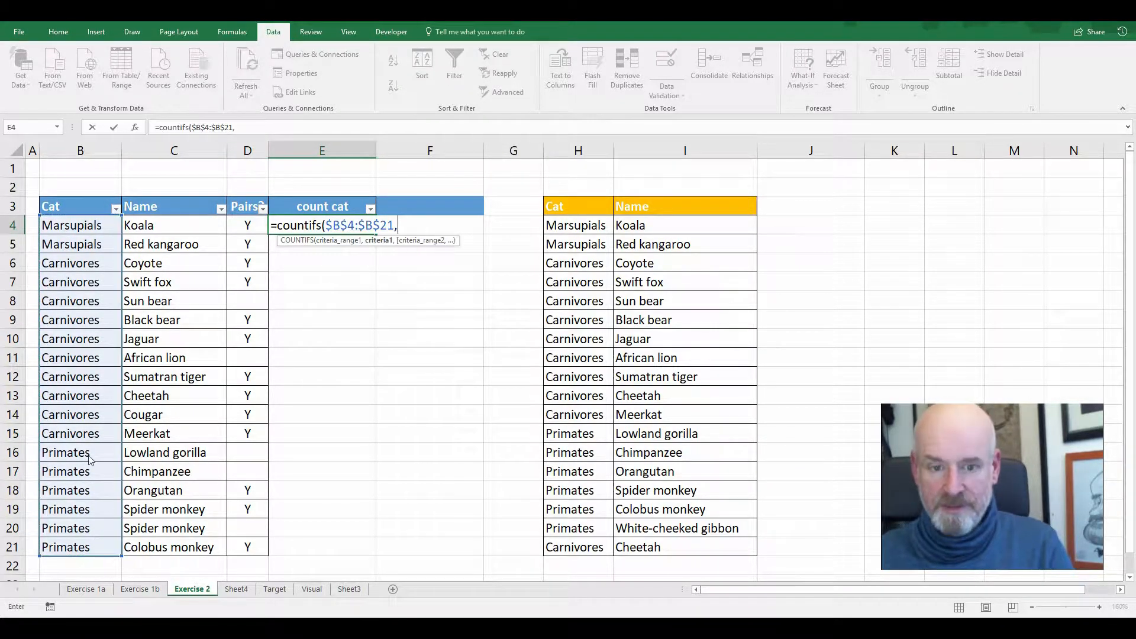
pyautogui.click(110, 231)
pyautogui.press('Return')
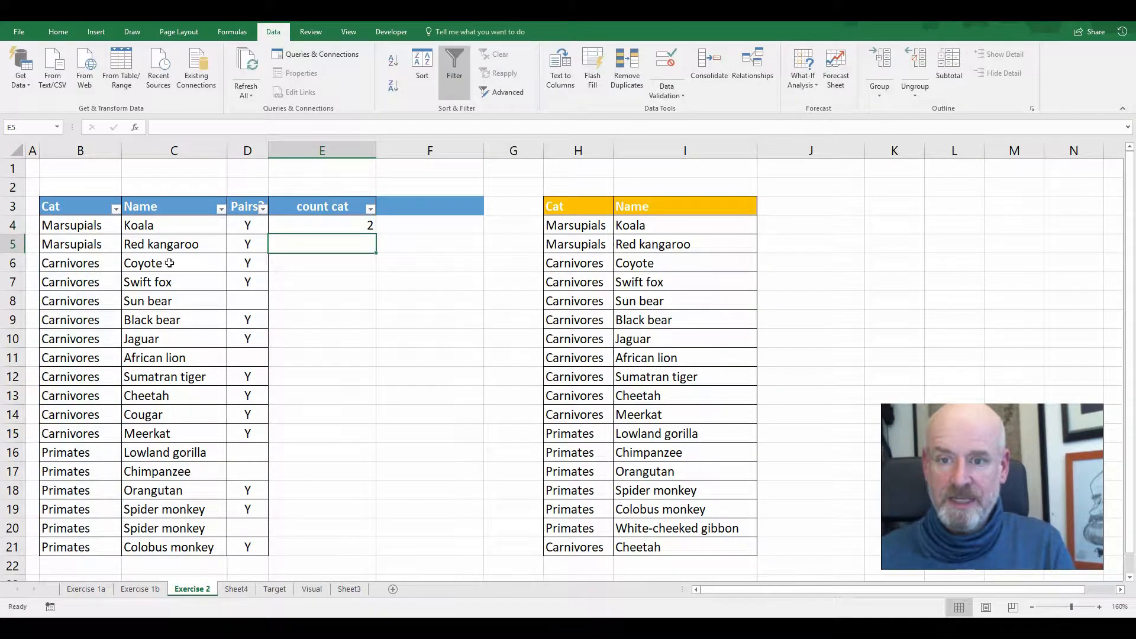
pyautogui.click(342, 225)
pyautogui.moveTo(377, 233); pyautogui.dragTo(372, 552)
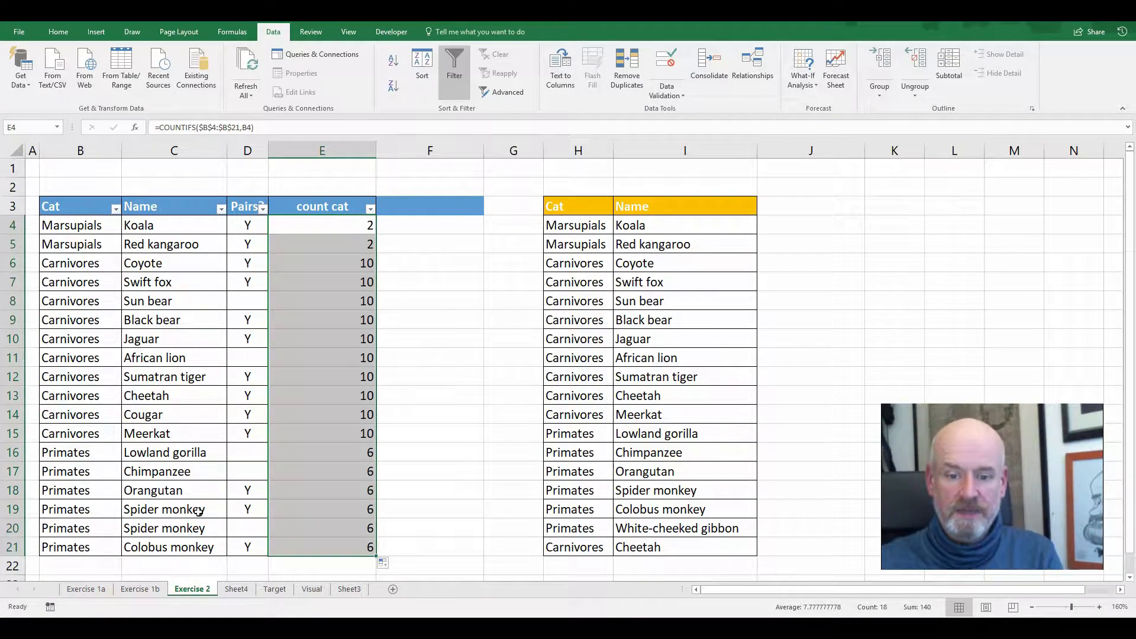
# Delete the duplicate Spider monkey cells A20:F20, shifting cells up, and check the category counts of the primate rows
pyautogui.click(34, 528)
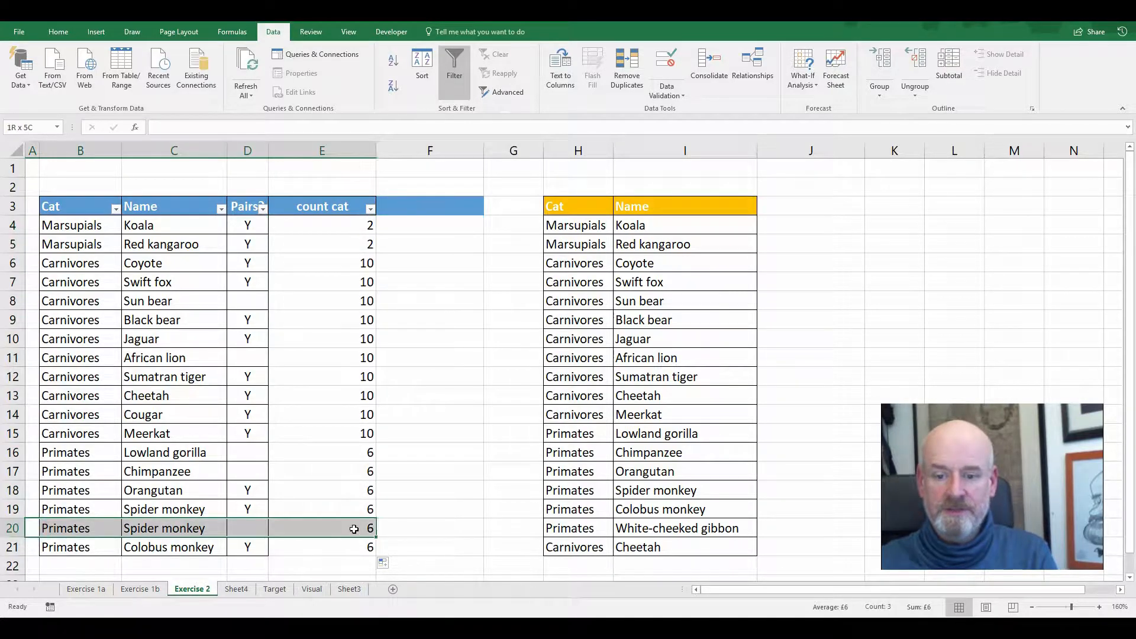
pyautogui.rightClick(406, 528)
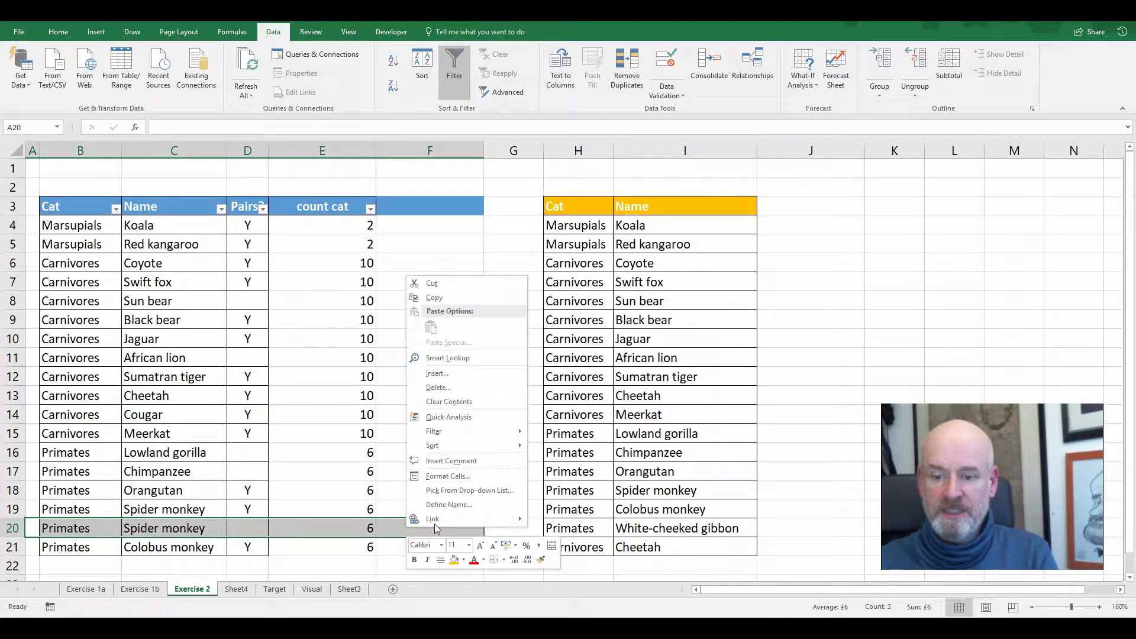
pyautogui.click(451, 388)
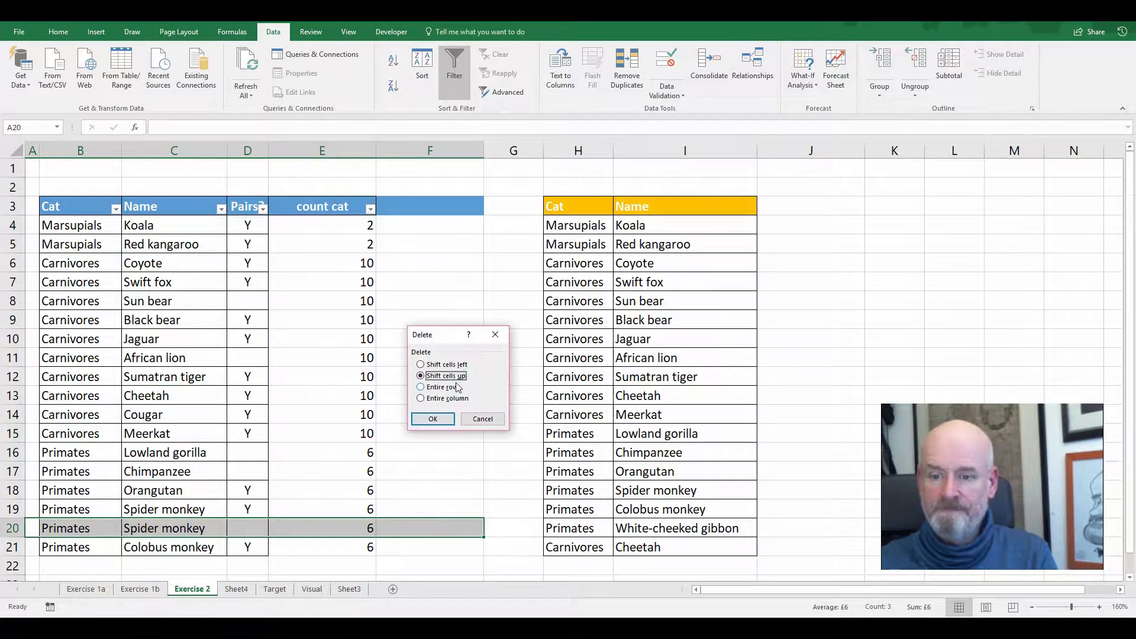
pyautogui.click(433, 419)
pyautogui.click(436, 432)
pyautogui.moveTo(370, 449); pyautogui.dragTo(371, 538)
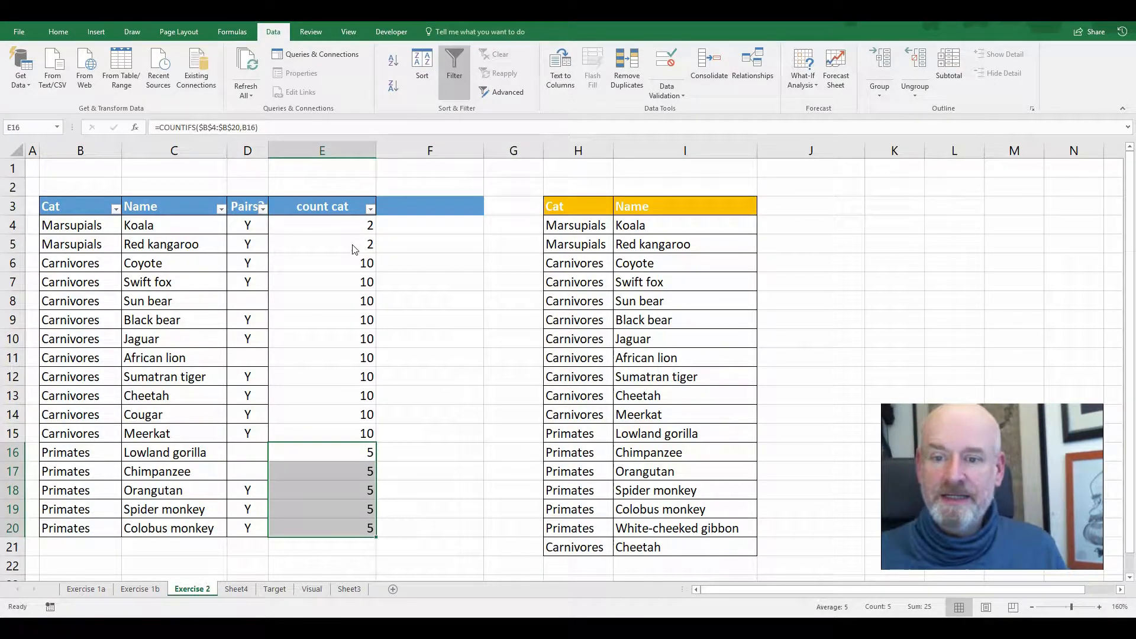
# Enter the heading "count cat paired" in F3
pyautogui.click(403, 207)
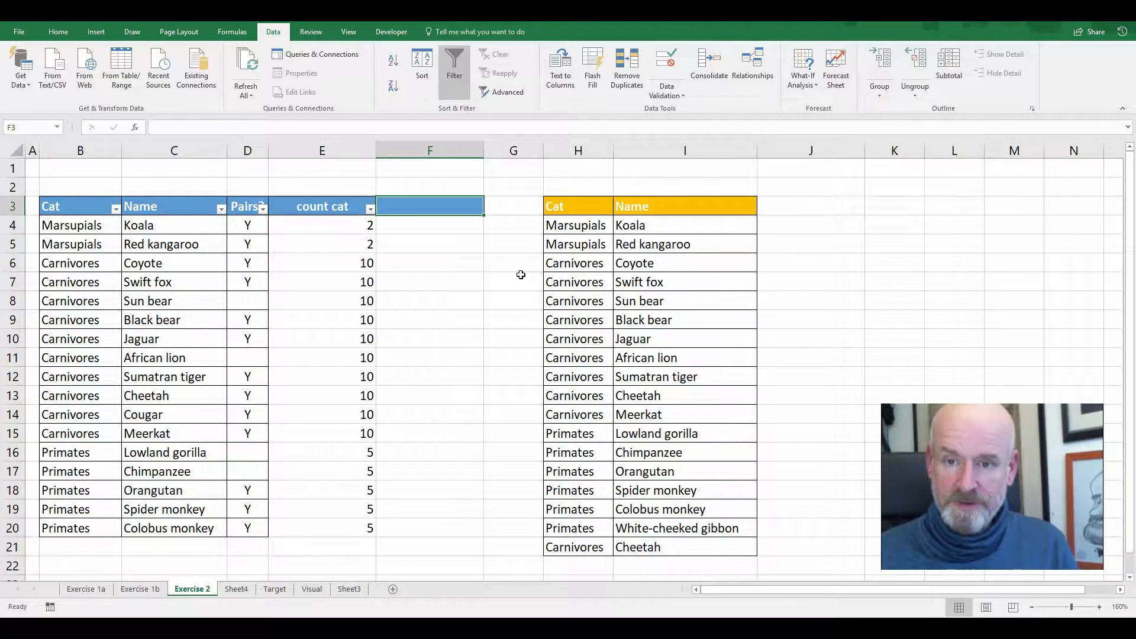
pyautogui.write('count ca')
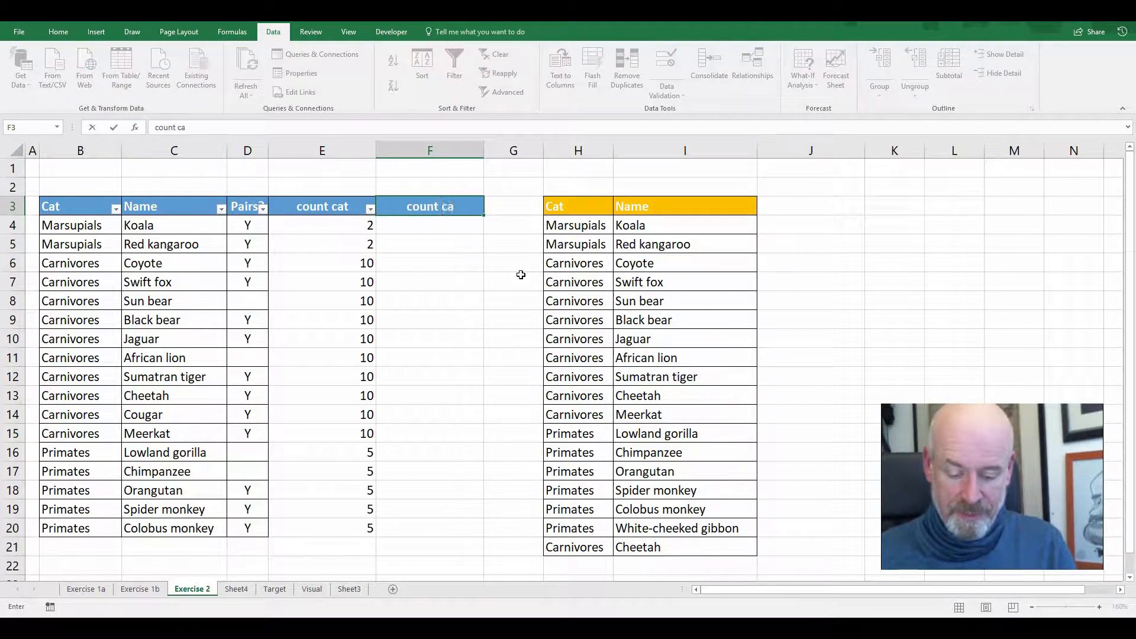
pyautogui.write('t pairs')
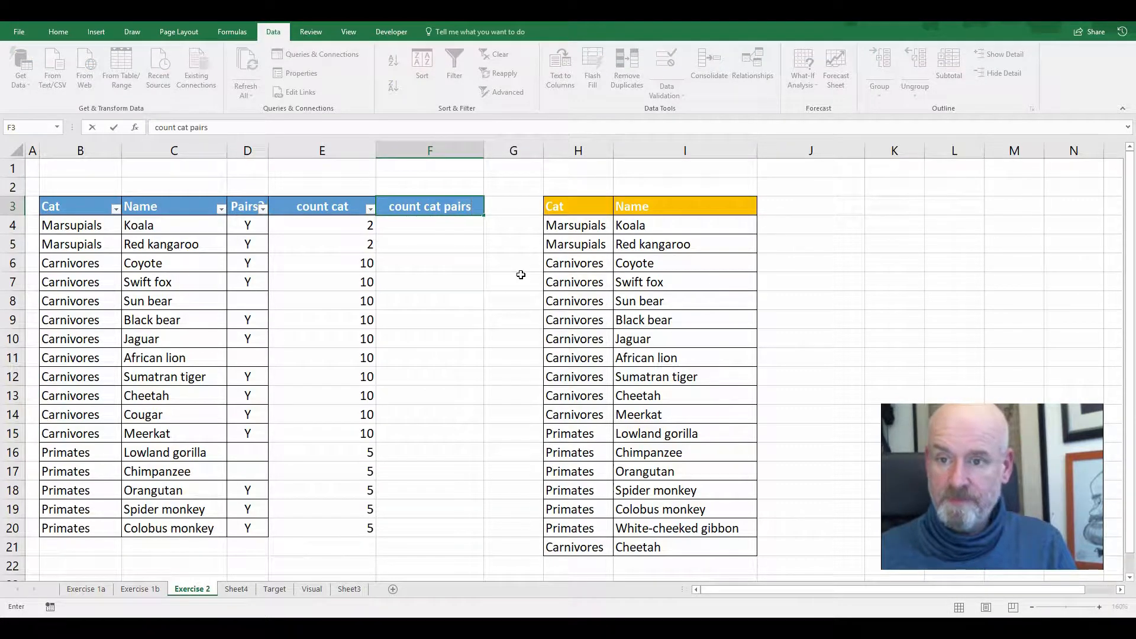
pyautogui.press('BackSpace')
pyautogui.write('ed')
pyautogui.press('Return')
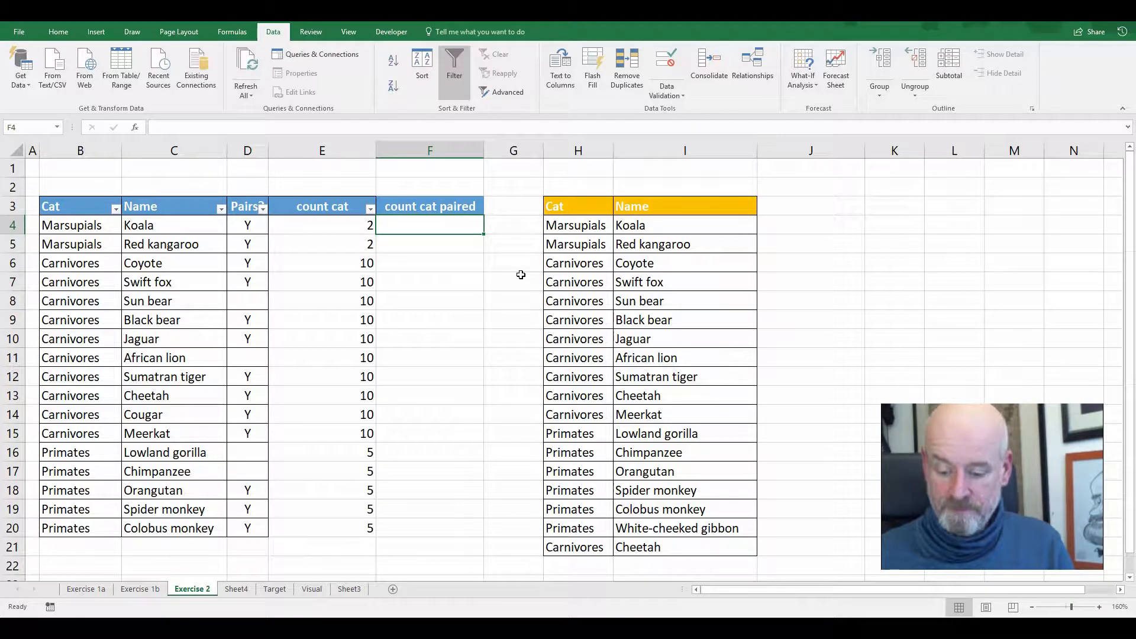
# Enter =COUNTIFS($B$4:$B$20,B4,D4:D20,"Y") in F4 to count the paired animals of the row's category
pyautogui.write('=')
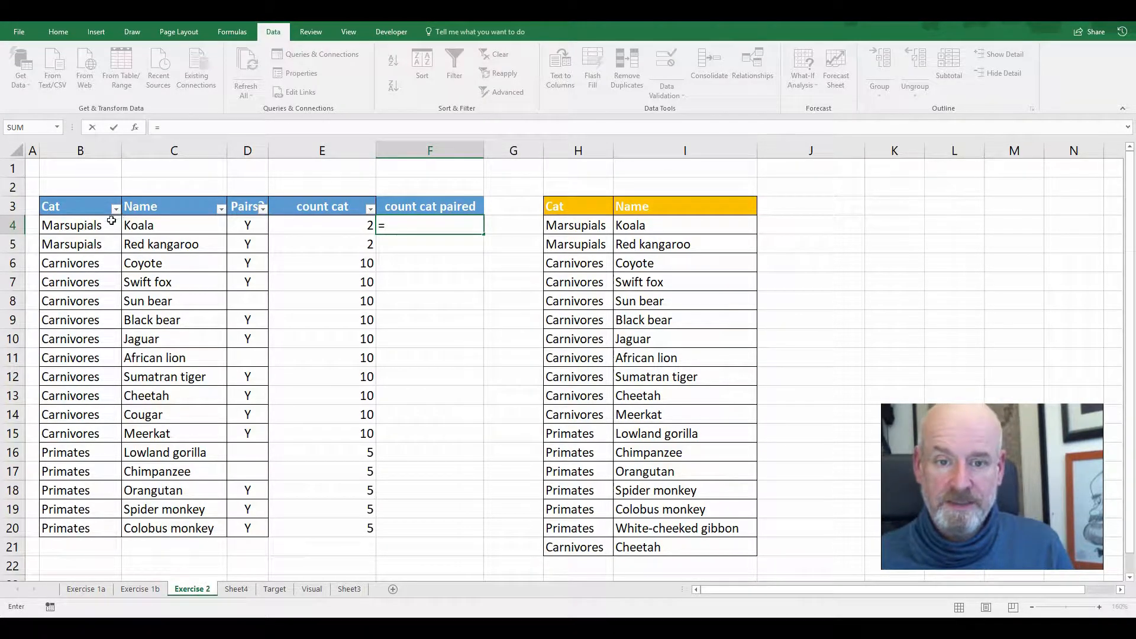
pyautogui.write('countifs(')
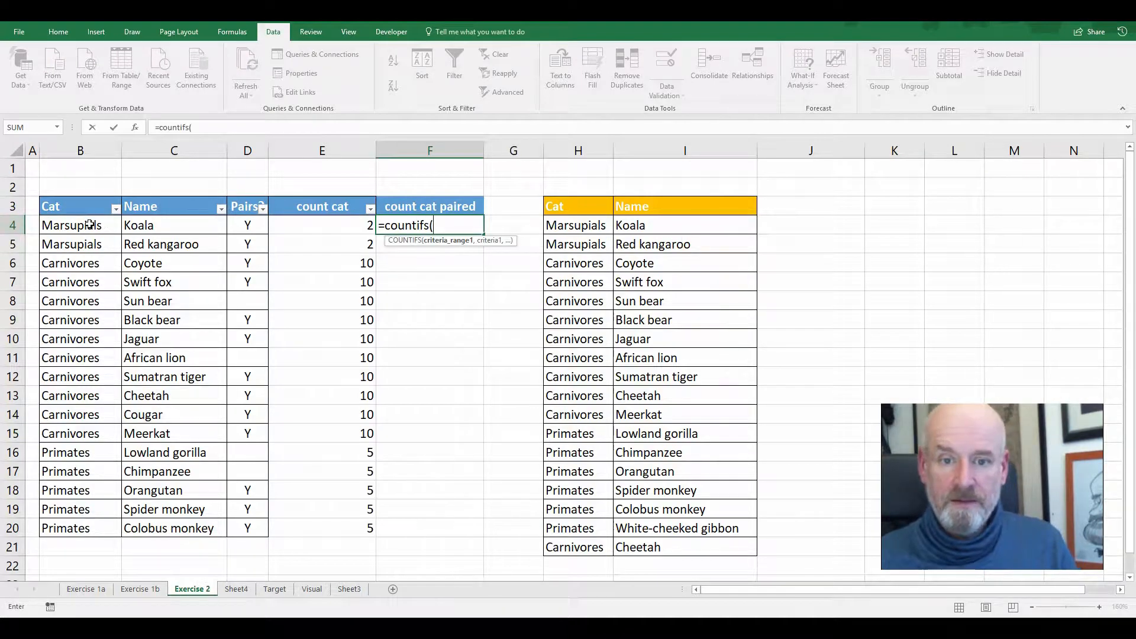
pyautogui.moveTo(86, 225); pyautogui.dragTo(76, 527)
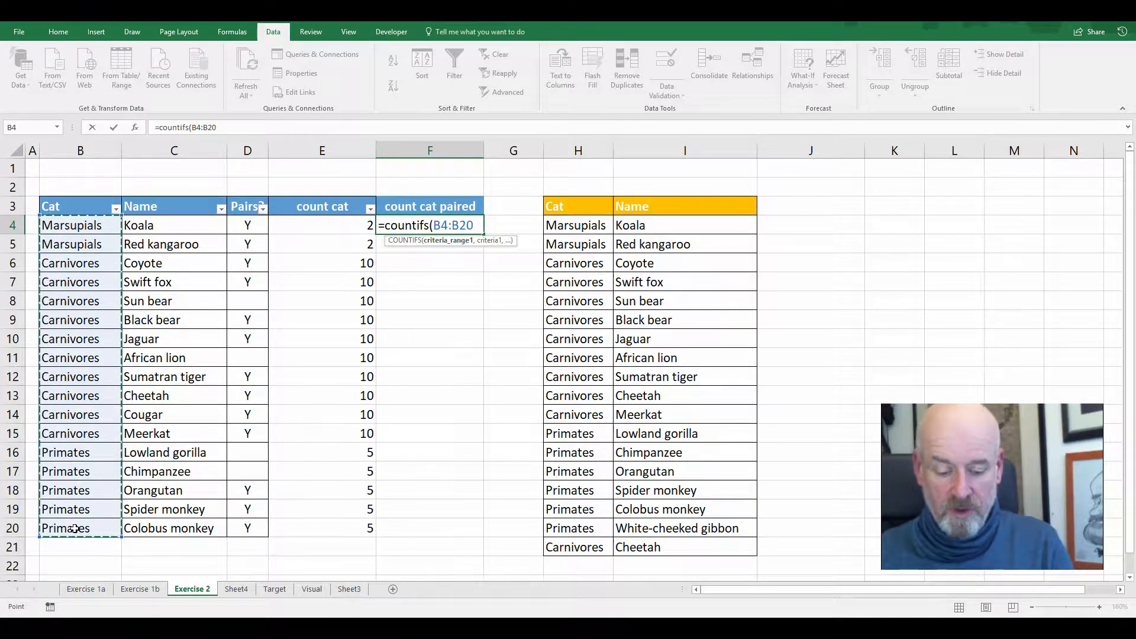
pyautogui.press('F4')
pyautogui.write(',')
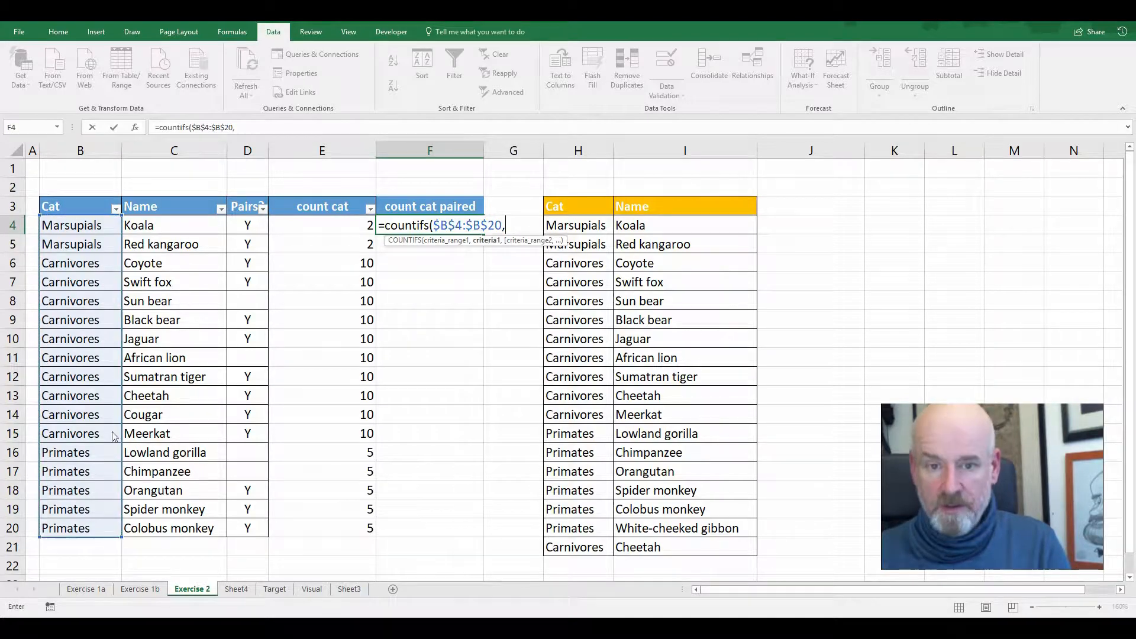
pyautogui.click(100, 224)
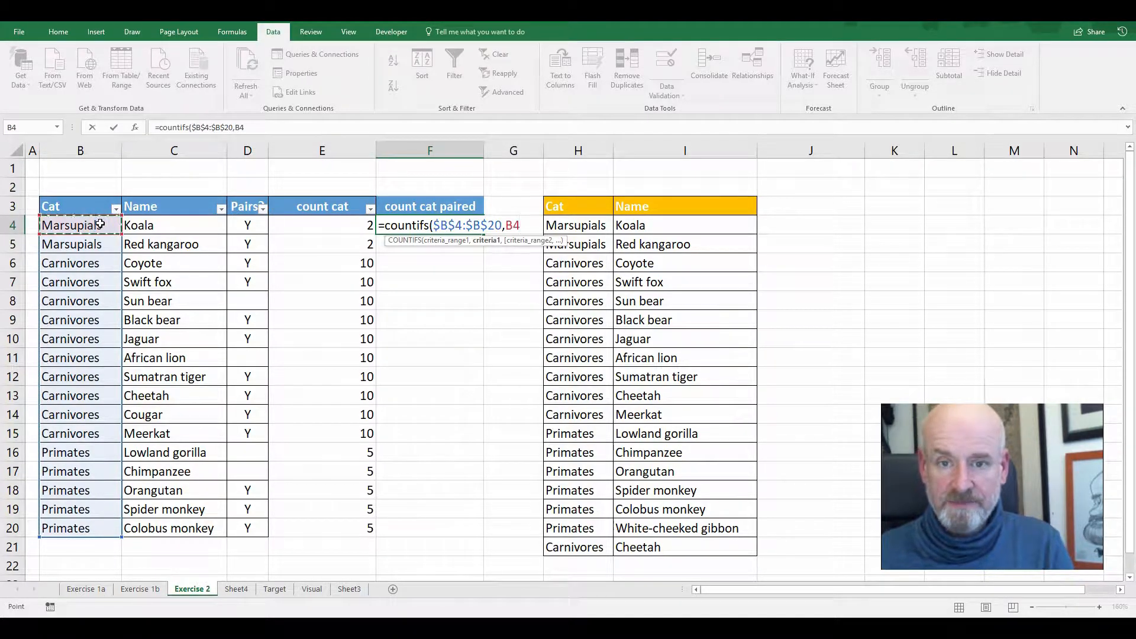
pyautogui.write(',')
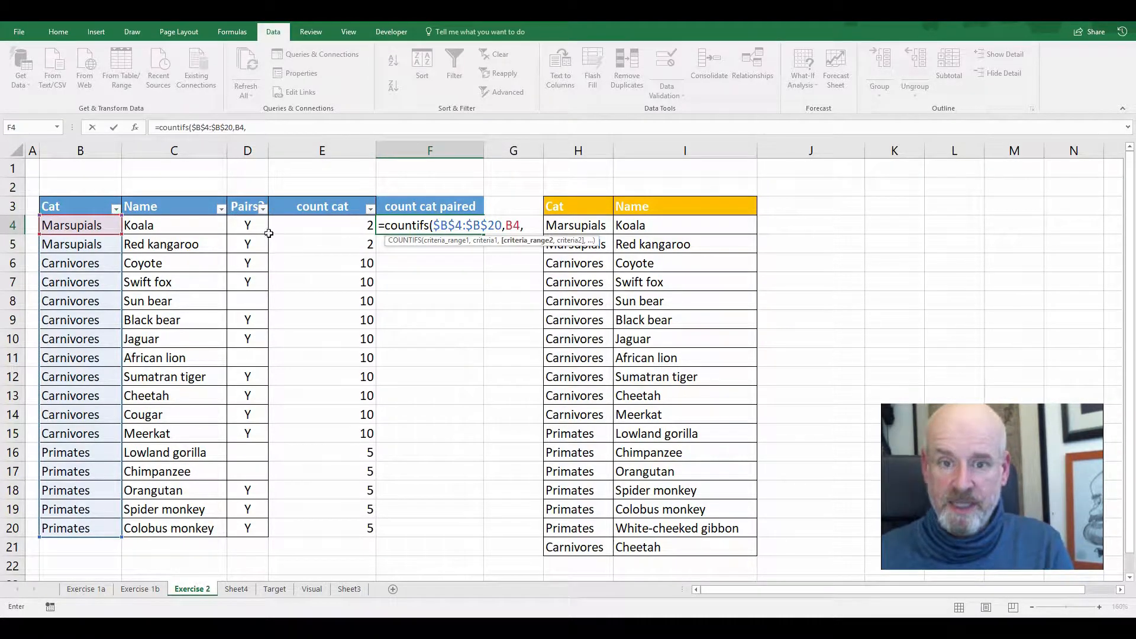
pyautogui.moveTo(262, 225); pyautogui.dragTo(251, 524)
pyautogui.write(',"Y')
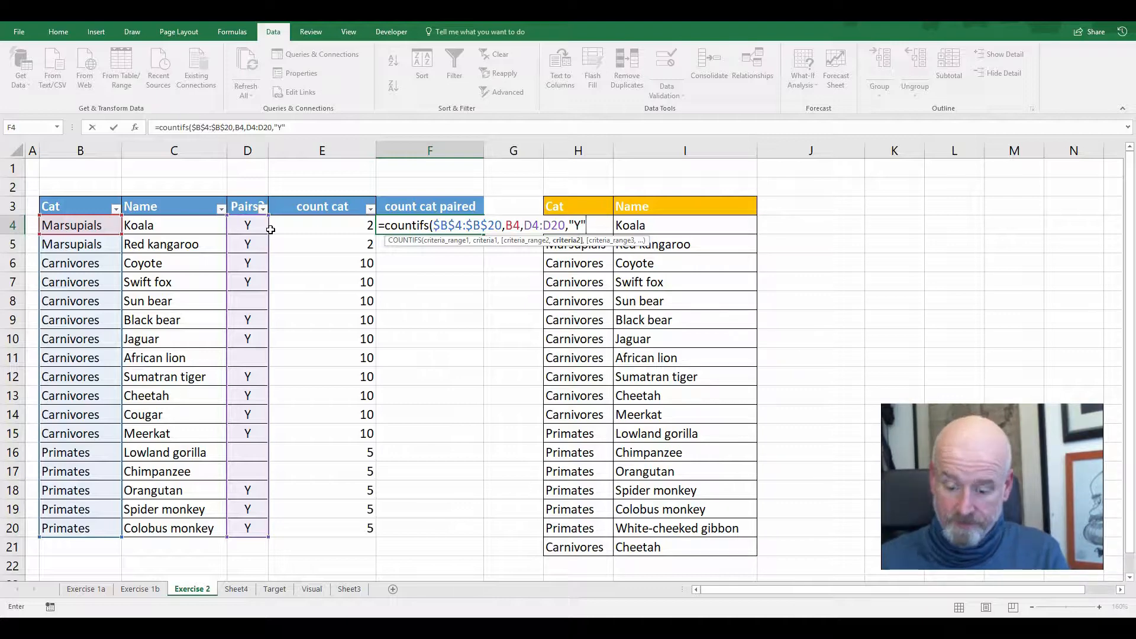
pyautogui.write(')')
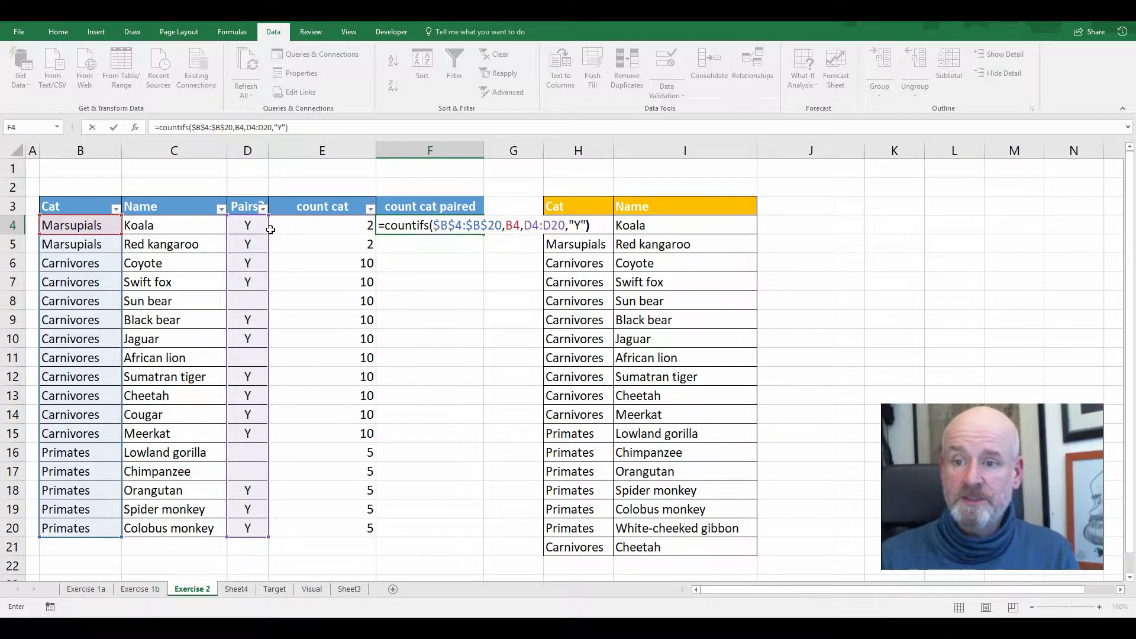
pyautogui.press('Return')
pyautogui.click(416, 226)
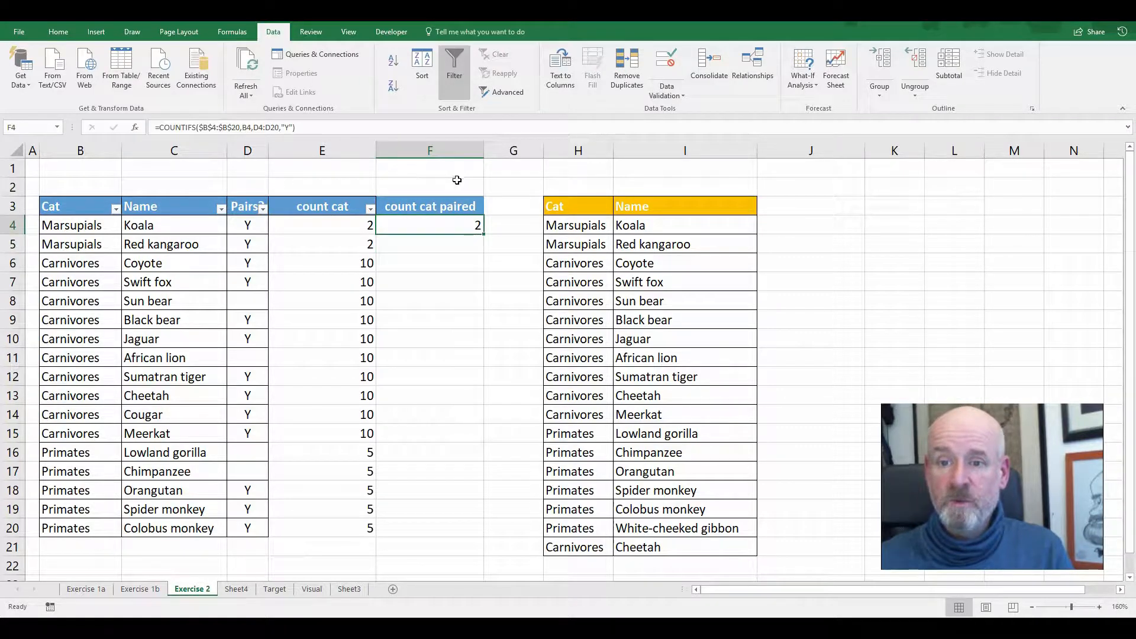
# Enter Y in F2 and replace the "Y" criterion in the F4 formula with the absolute reference $F$2
pyautogui.click(457, 181)
pyautogui.write('Y')
pyautogui.press('Return')
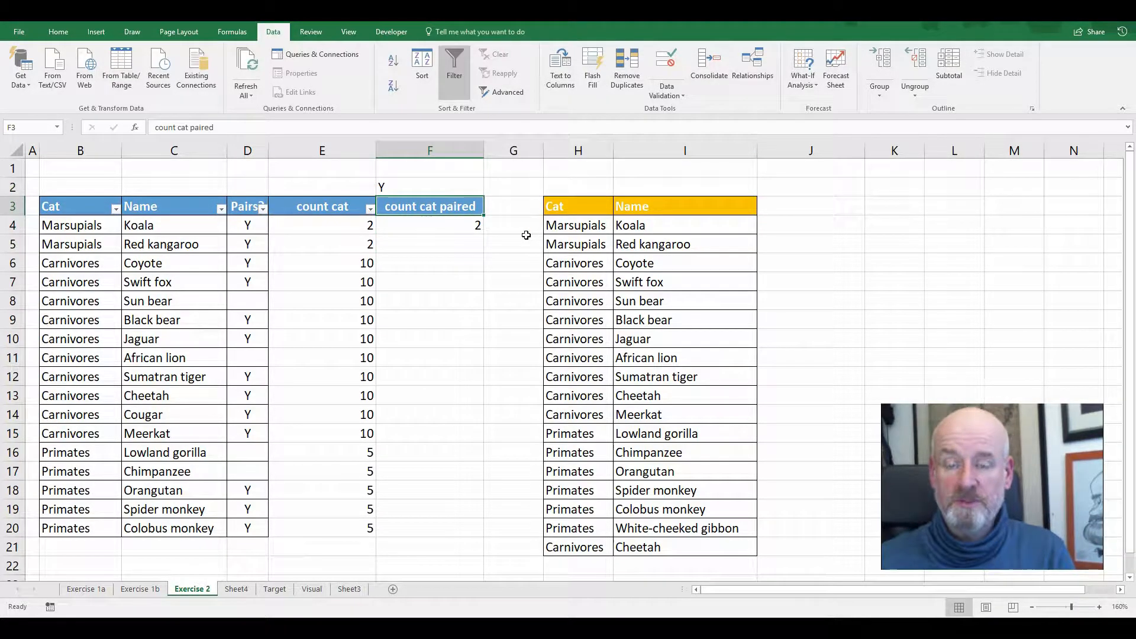
pyautogui.doubleClick(457, 222)
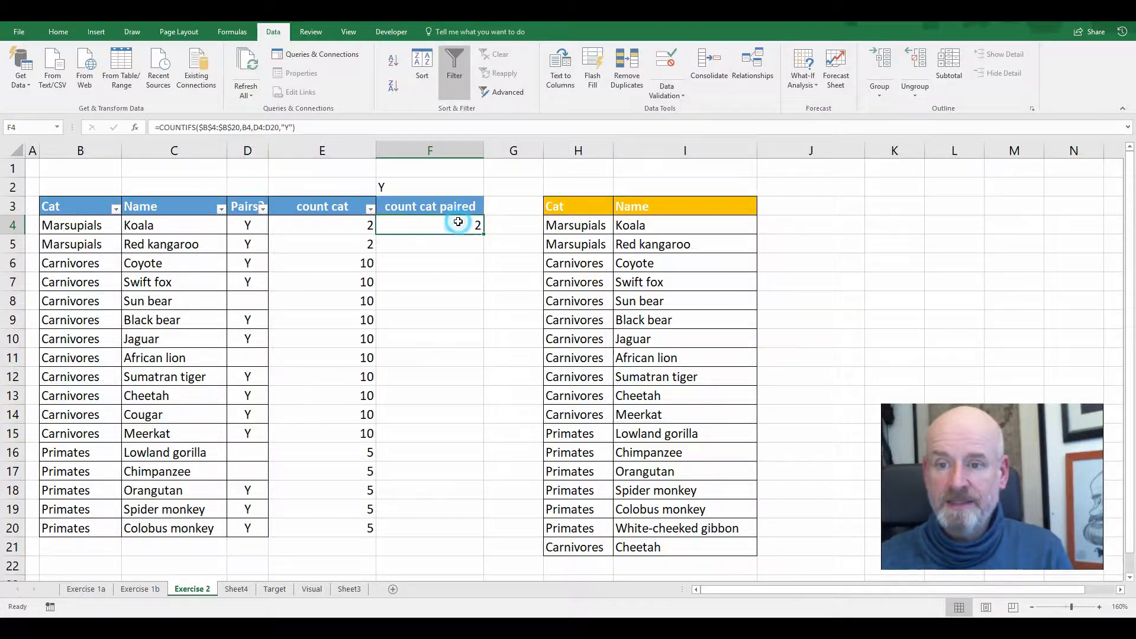
pyautogui.click(586, 224)
pyautogui.moveTo(584, 224); pyautogui.dragTo(598, 225)
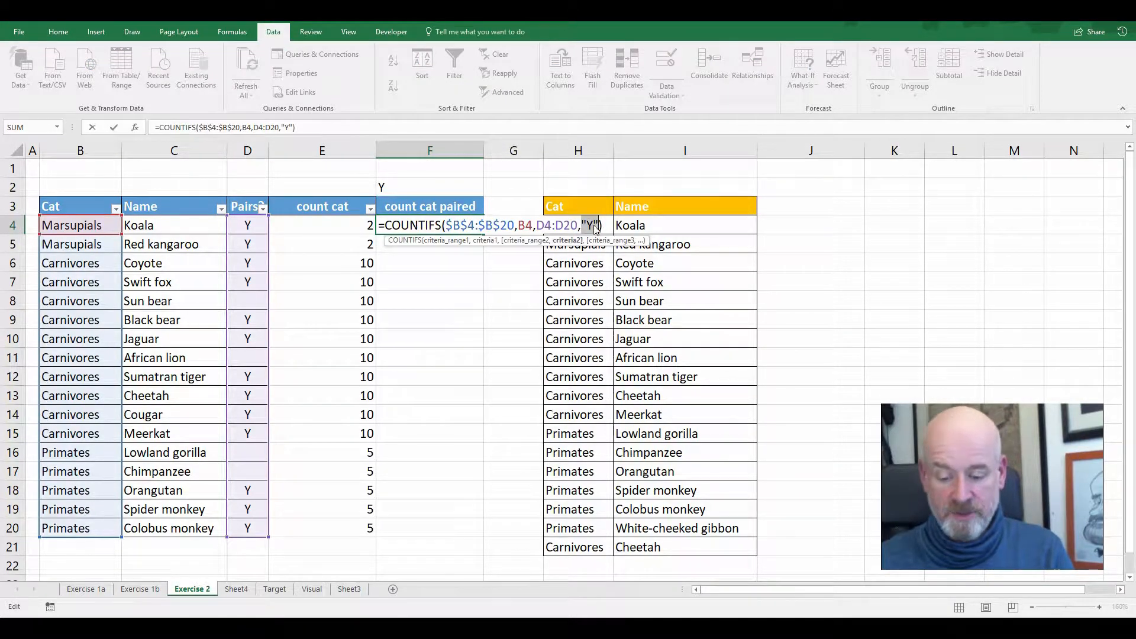
pyautogui.click(434, 186)
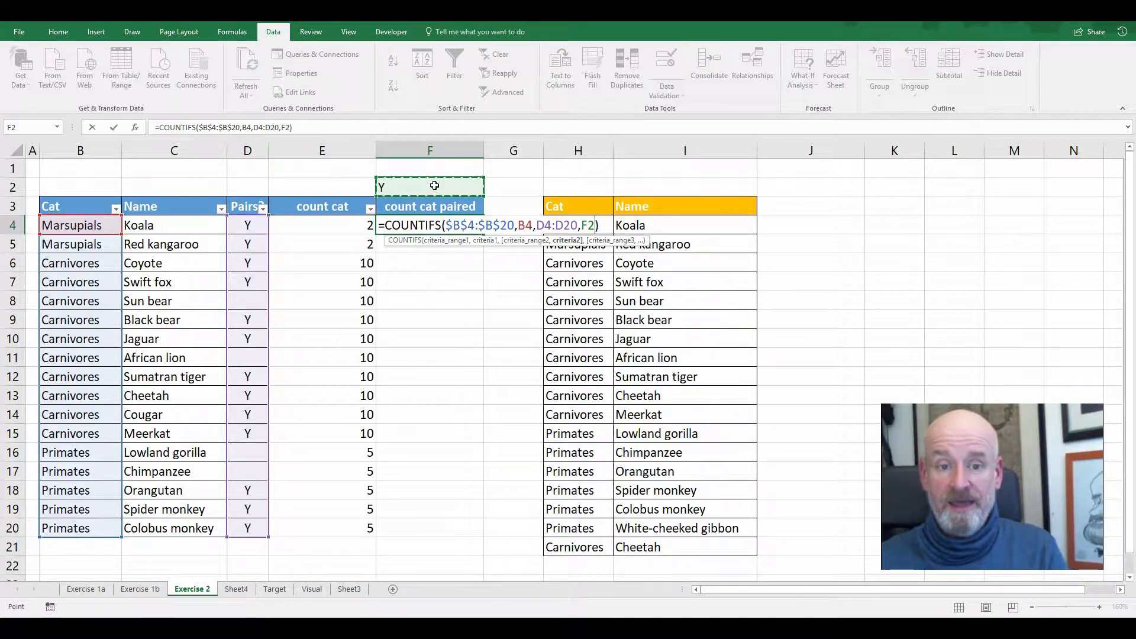
pyautogui.press('F4')
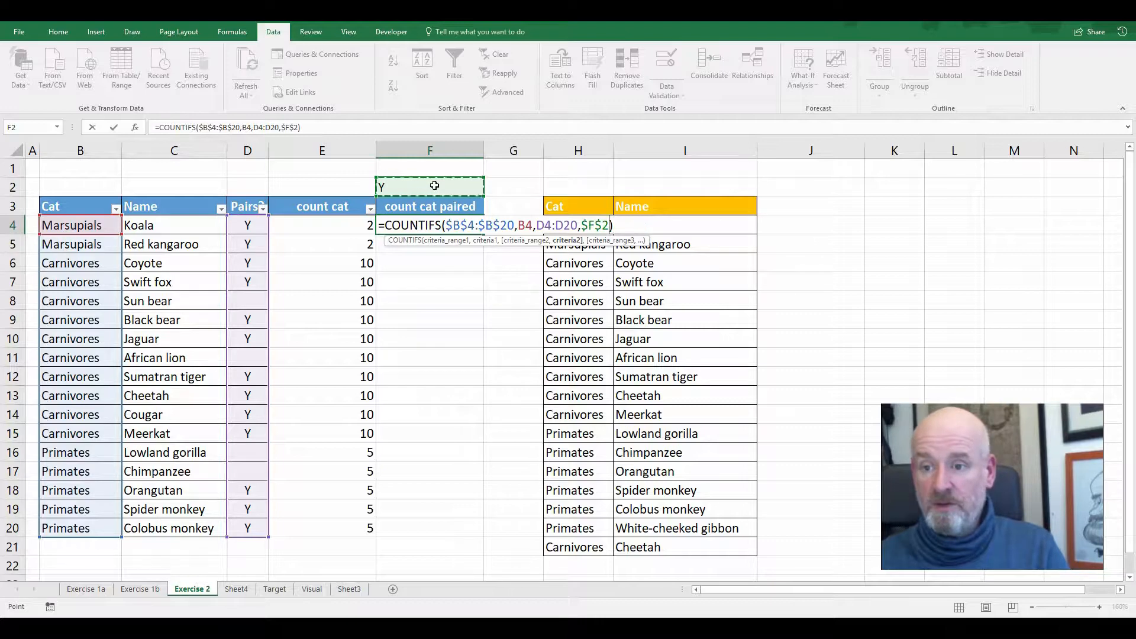
pyautogui.press('Return')
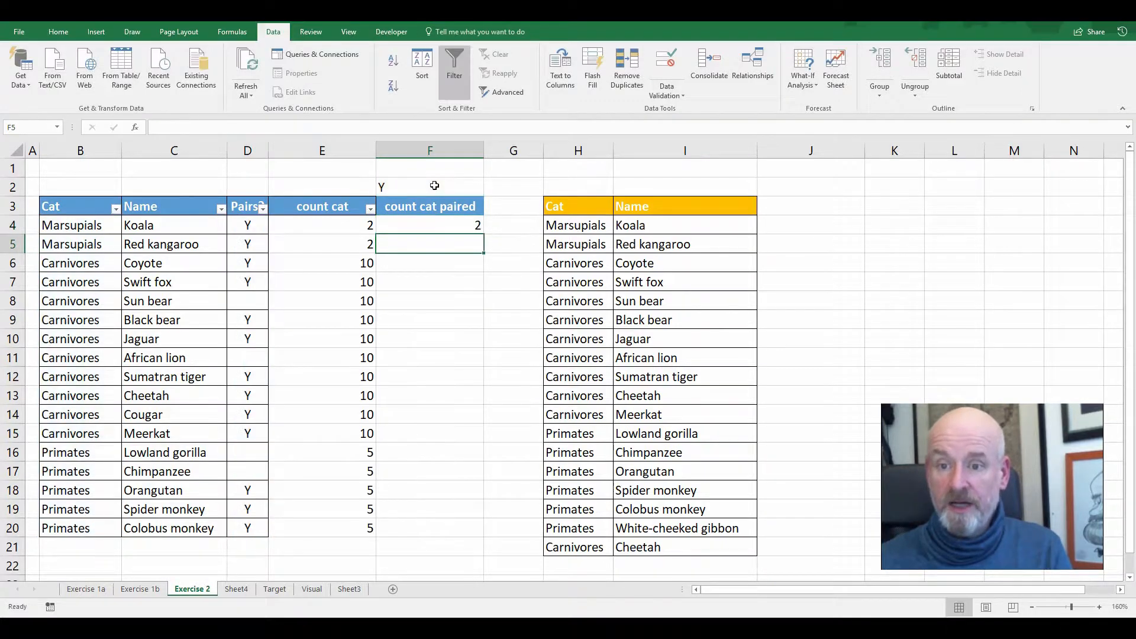
# Check the F4 count against the Marsupials' categories and pair marks, and fill the formula down to F20
pyautogui.click(475, 222)
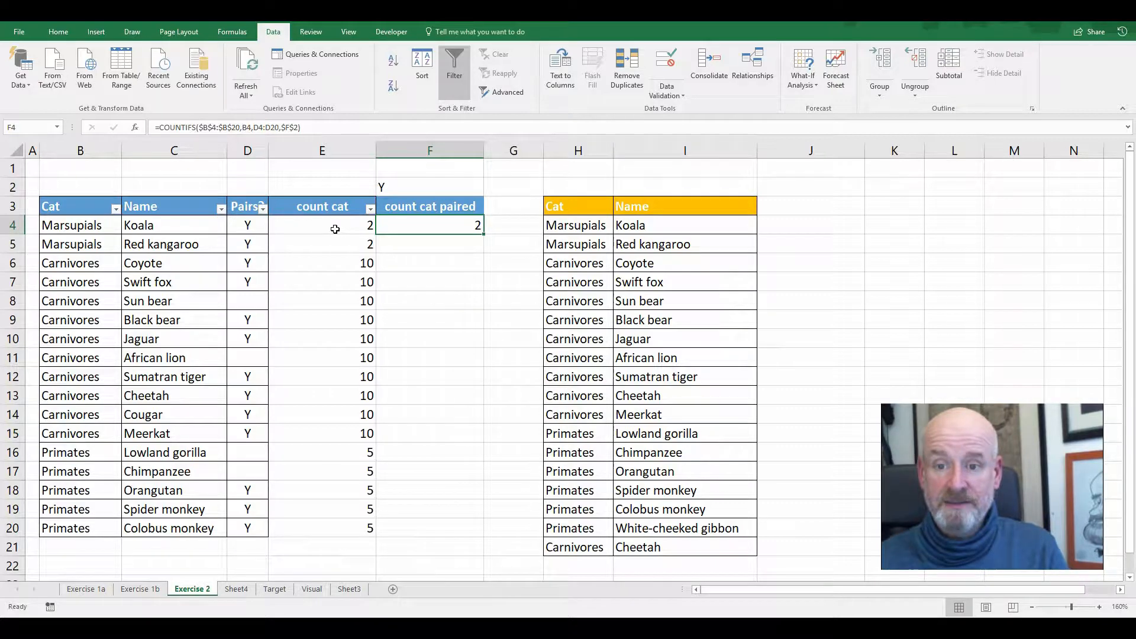
pyautogui.moveTo(71, 224); pyautogui.dragTo(86, 243)
pyautogui.click(414, 223)
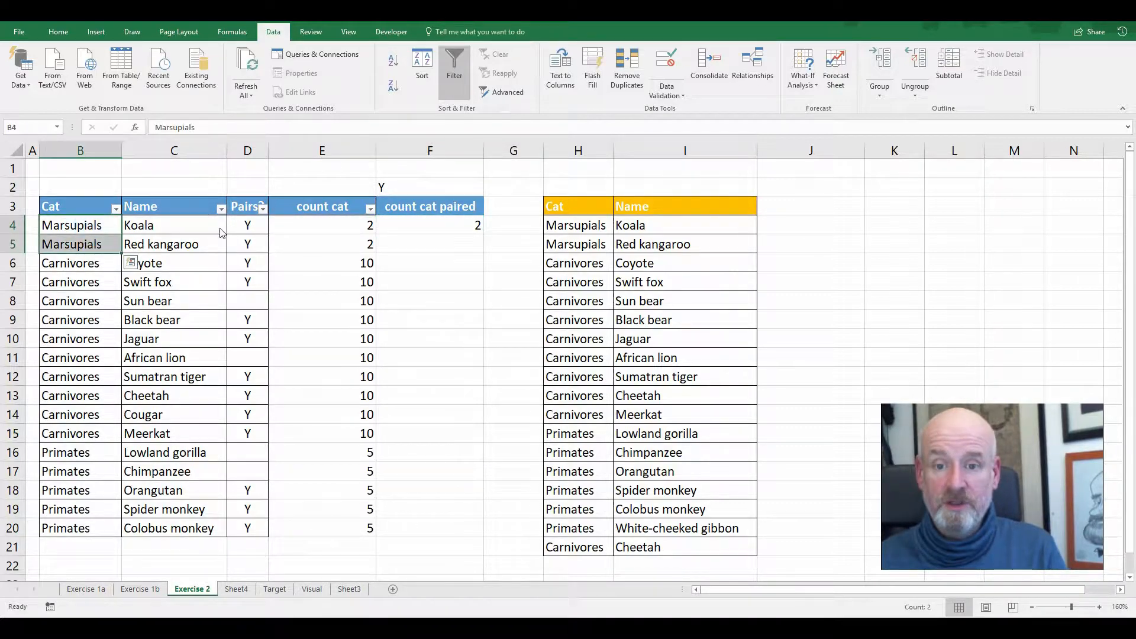
pyautogui.moveTo(246, 225); pyautogui.dragTo(247, 242)
pyautogui.click(453, 226)
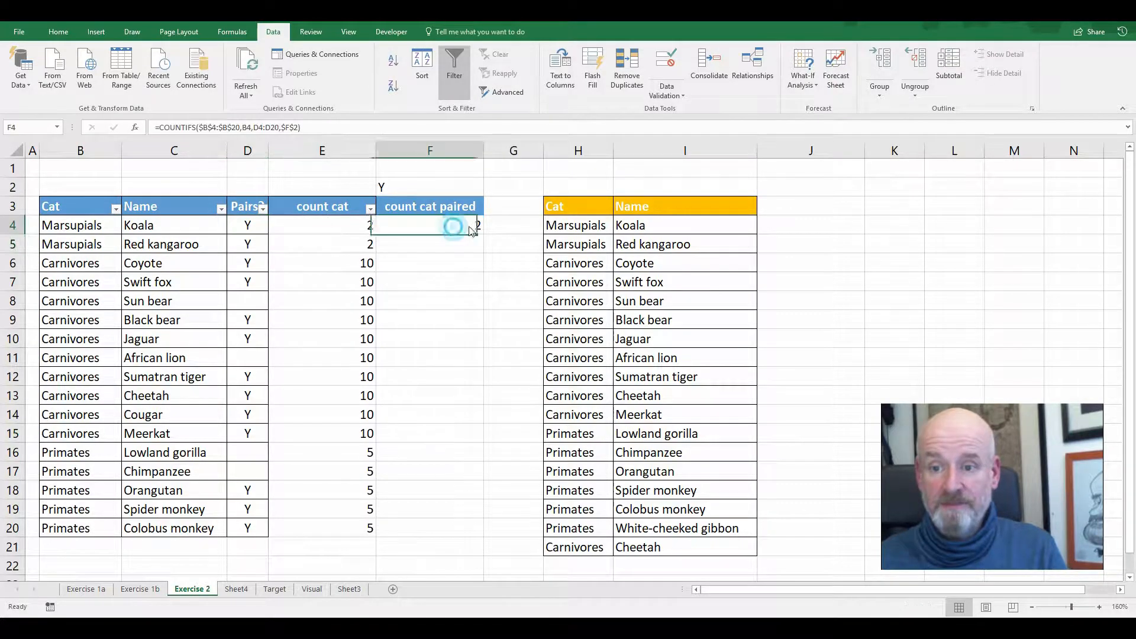
pyautogui.moveTo(482, 233); pyautogui.dragTo(482, 534)
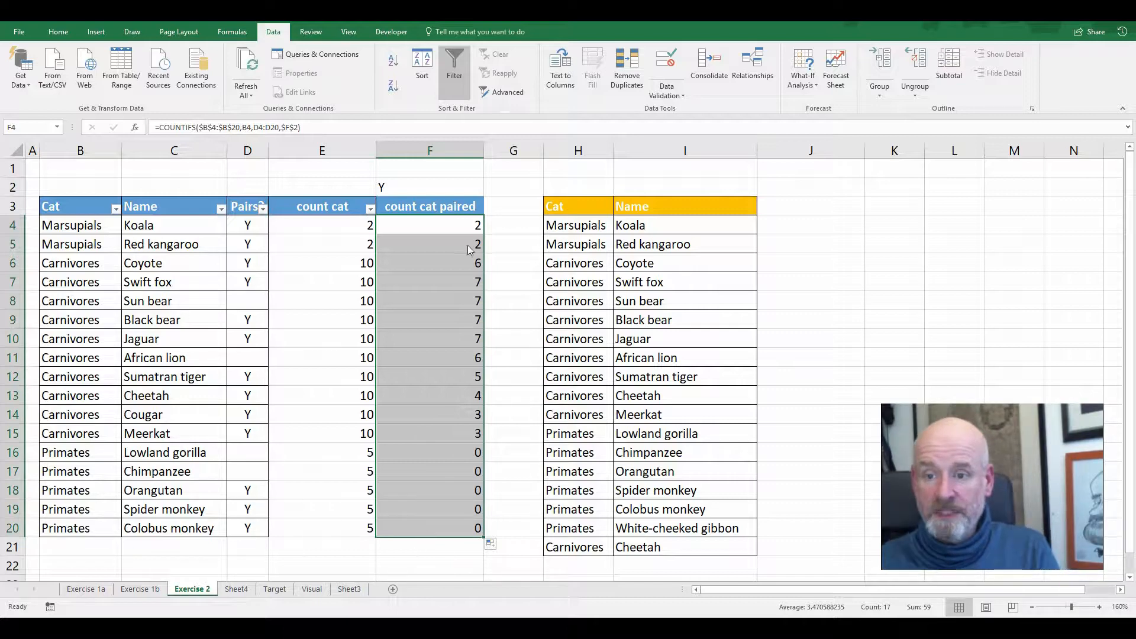
# Make the pairs range in the F4 formula absolute as $D$4:$D$20 and refill the formula down to F20
pyautogui.click(459, 226)
pyautogui.click(254, 127)
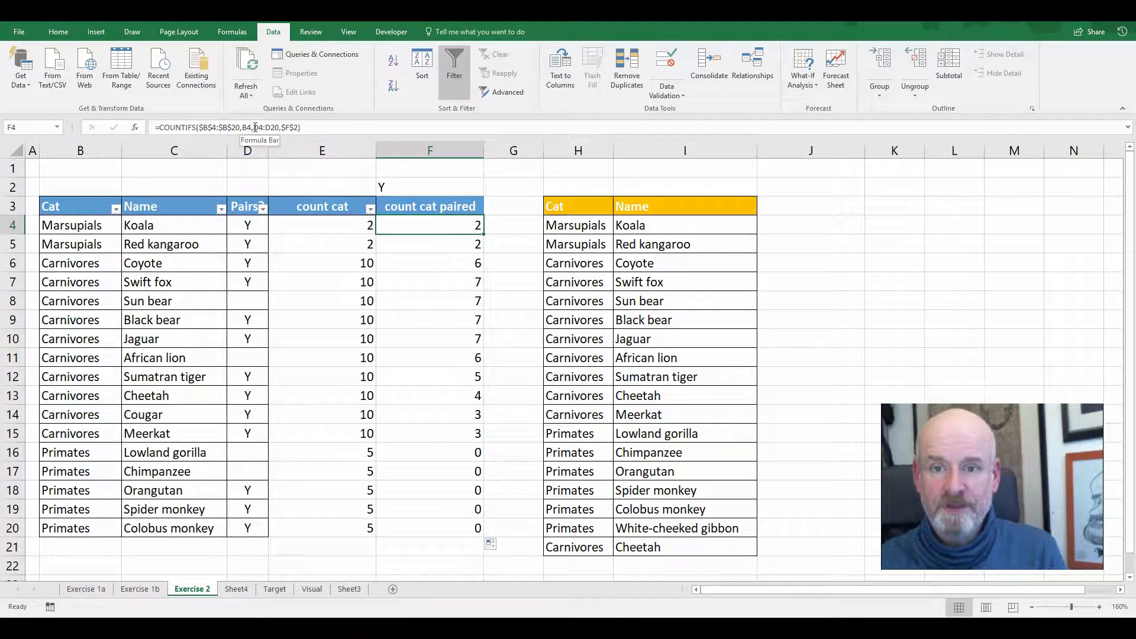
pyautogui.doubleClick(428, 226)
pyautogui.moveTo(539, 221); pyautogui.dragTo(572, 229)
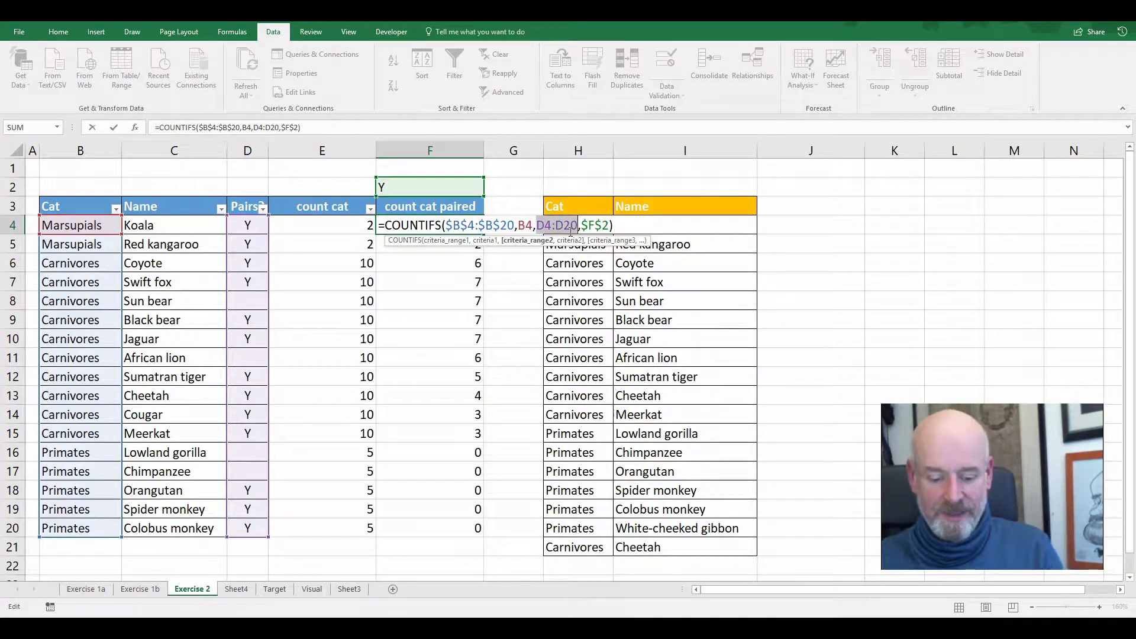
pyautogui.press('Return')
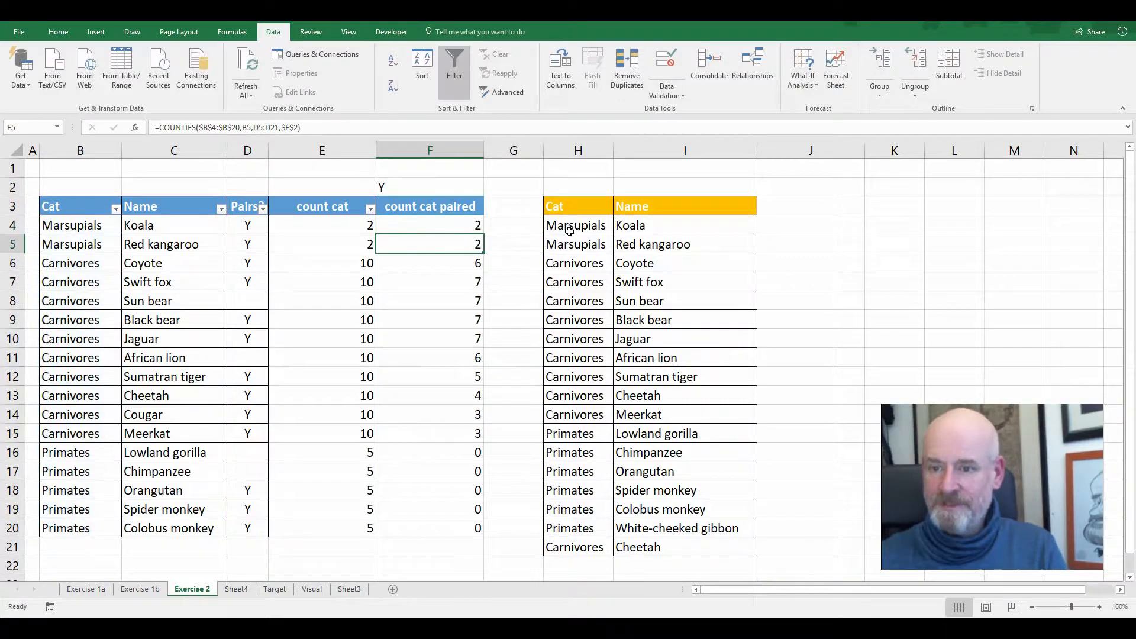
pyautogui.click(476, 225)
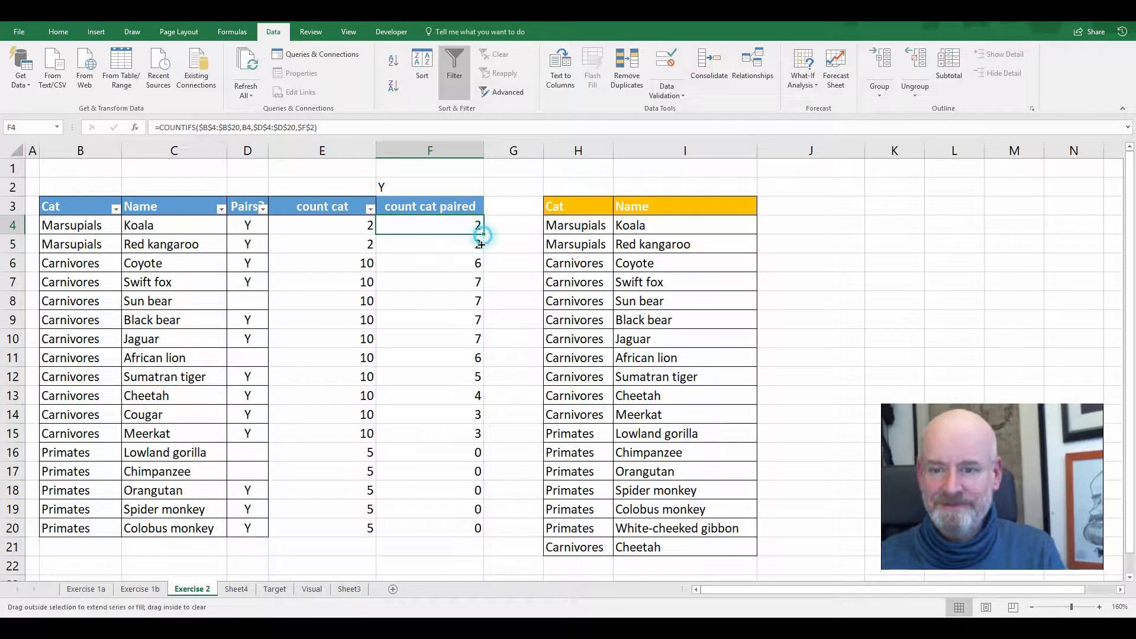
pyautogui.moveTo(484, 236); pyautogui.dragTo(476, 536)
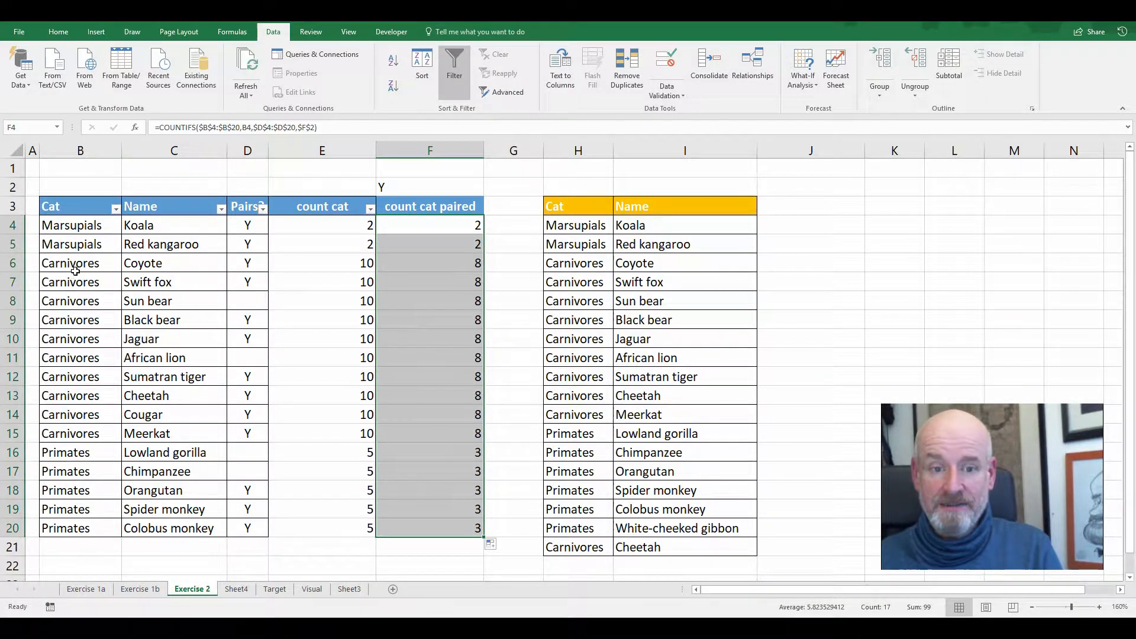
# Check the paired counts in column F against the Y marks of the Carnivores and Primates in column D
pyautogui.moveTo(73, 265); pyautogui.dragTo(461, 322)
pyautogui.moveTo(465, 280); pyautogui.dragTo(472, 261)
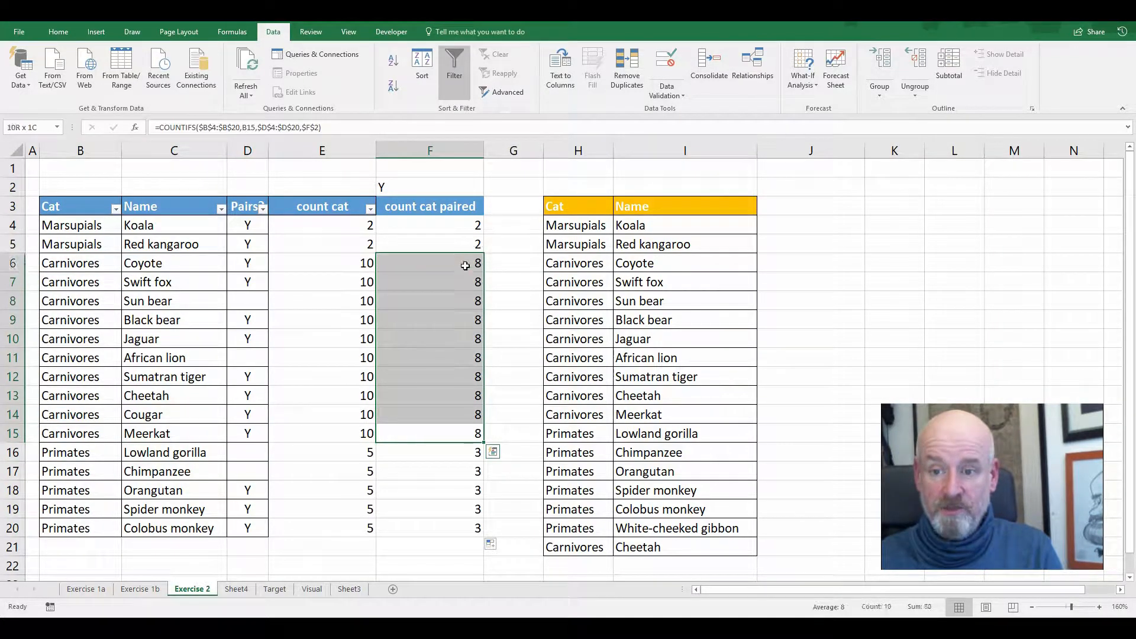
pyautogui.click(251, 270)
pyautogui.click(249, 282)
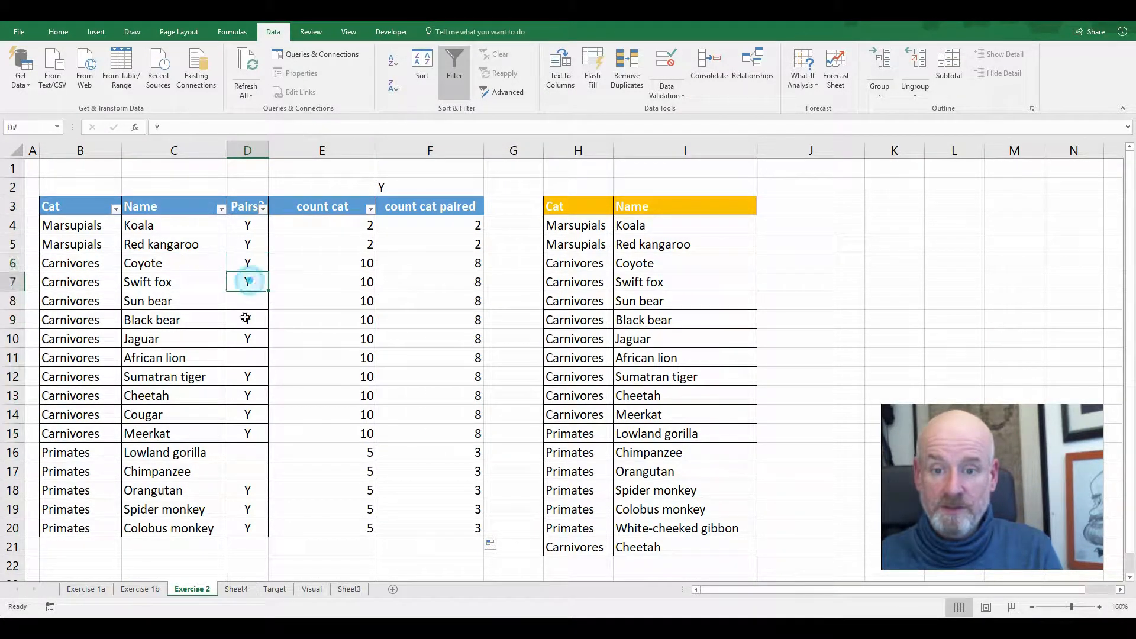
pyautogui.click(247, 336)
pyautogui.click(250, 377)
pyautogui.click(249, 393)
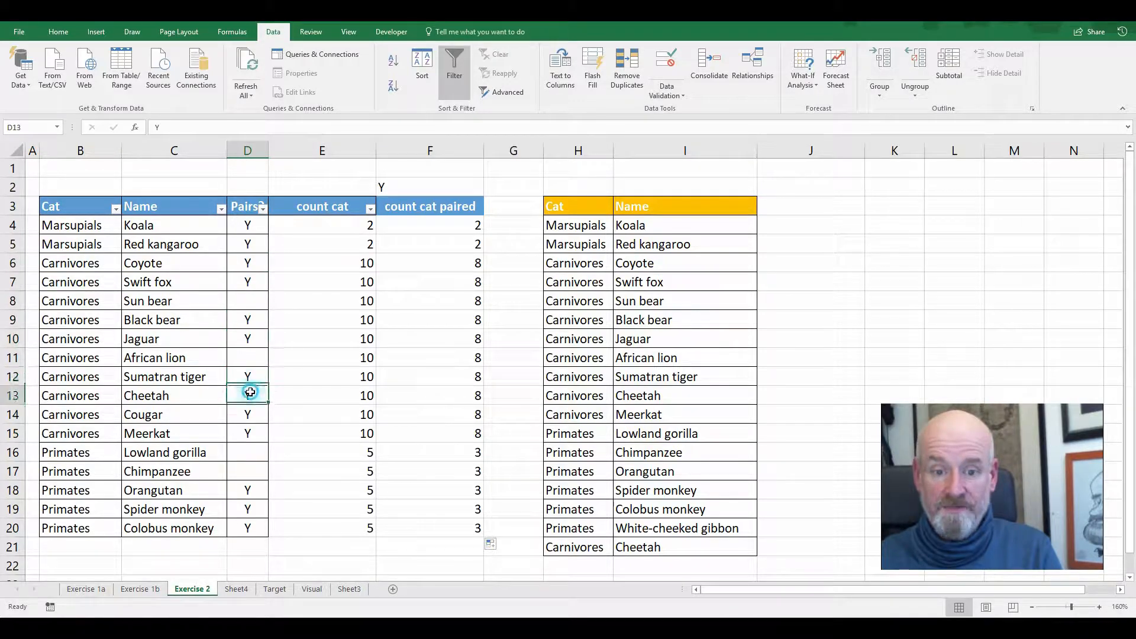
pyautogui.click(248, 413)
pyautogui.click(255, 435)
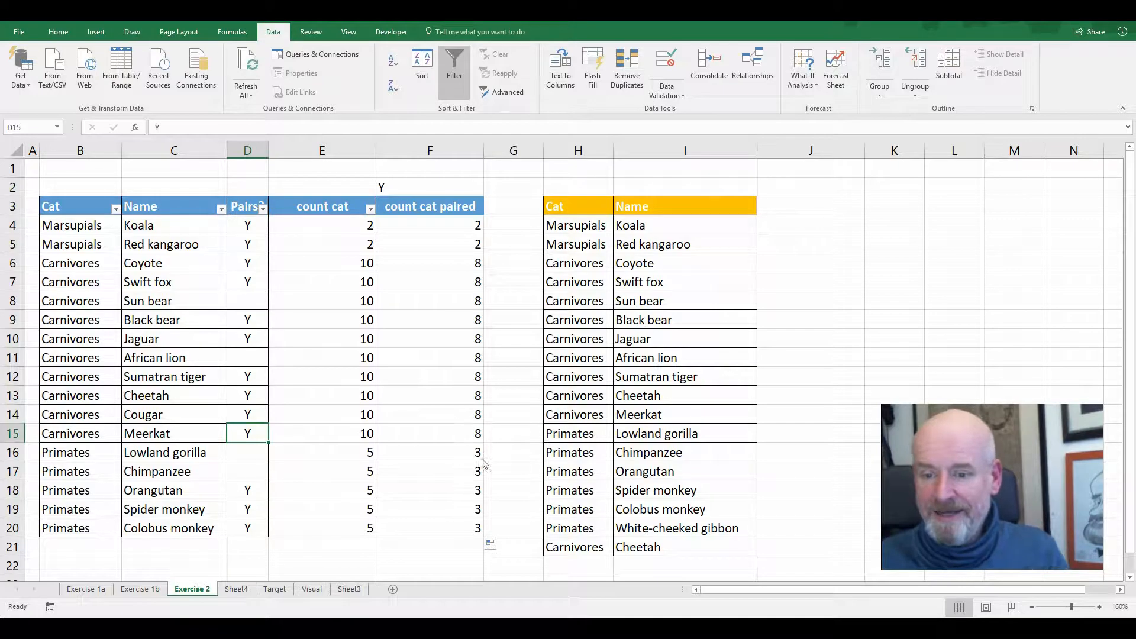
pyautogui.moveTo(255, 488); pyautogui.dragTo(252, 529)
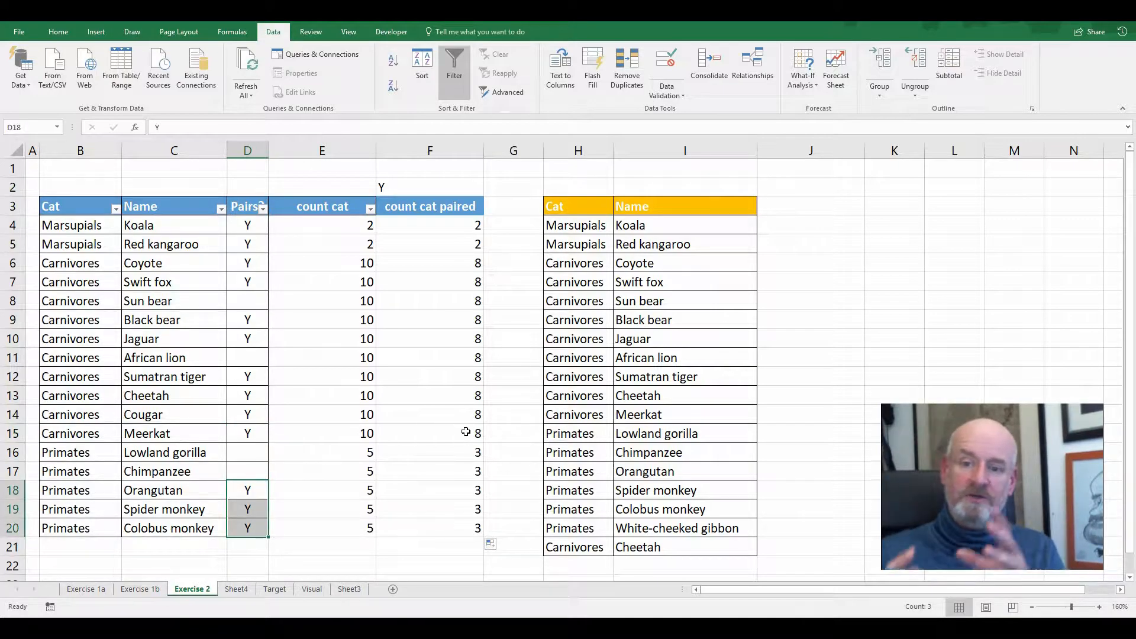
pyautogui.click(349, 230)
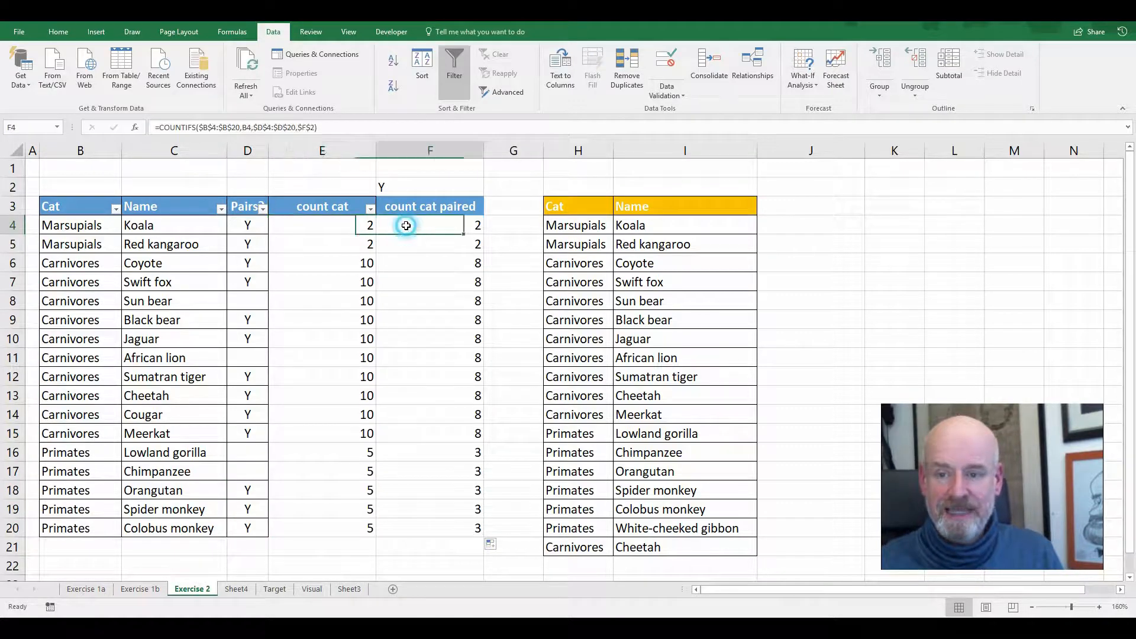
pyautogui.click(405, 227)
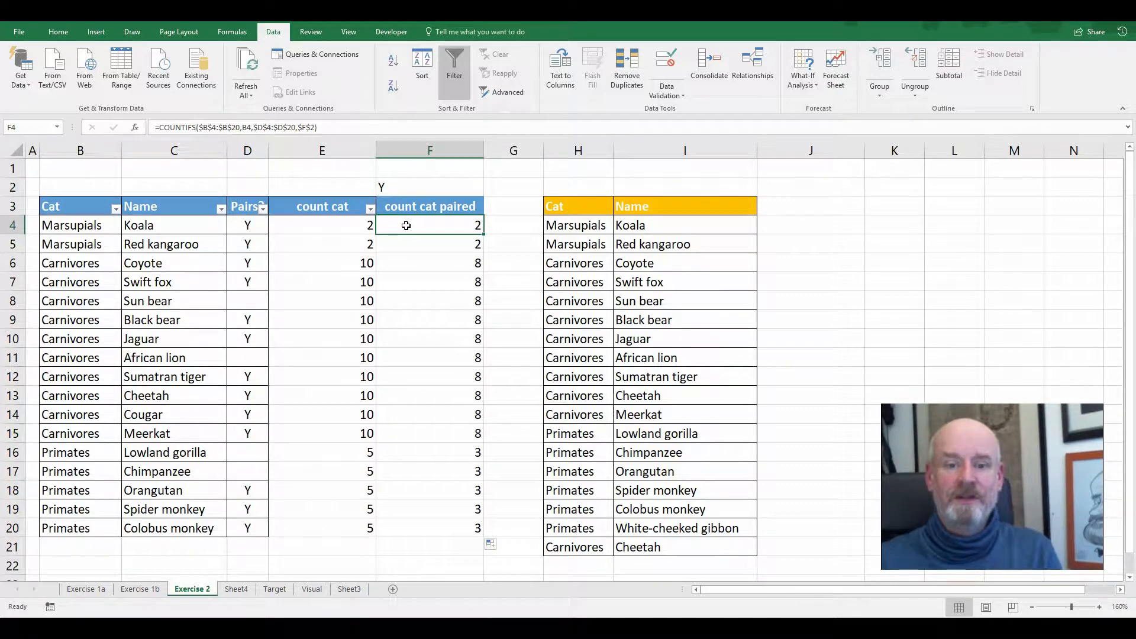
# Insert a new column G beside the paired category counts and enter the header "all paired" in G3
pyautogui.rightClick(524, 151)
pyautogui.click(541, 232)
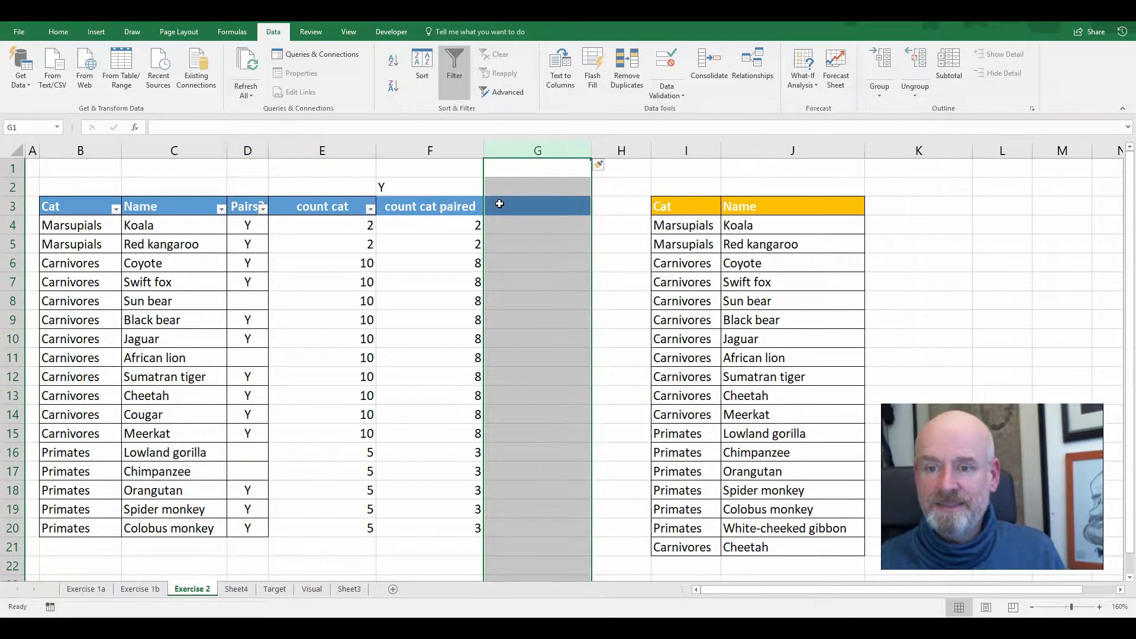
pyautogui.press('Down')
pyautogui.press('Down')
pyautogui.write('all')
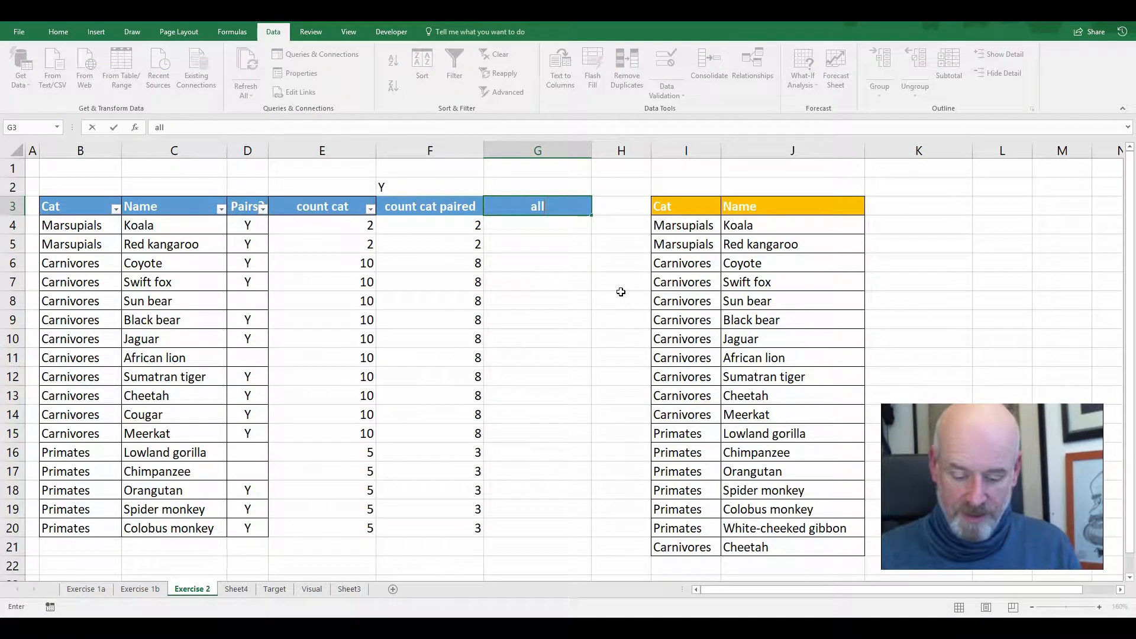
pyautogui.write(' paired')
pyautogui.press('Return')
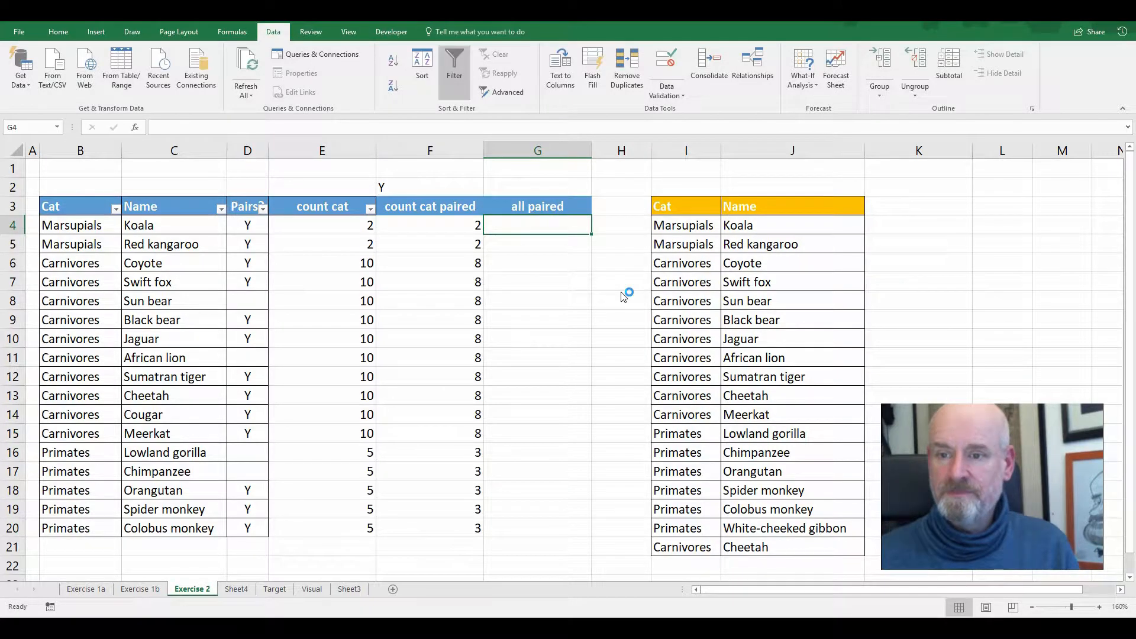
# Enter =E4=F4 in G4 to compare the two category counts, and fill the formula down to G20
pyautogui.write('=')
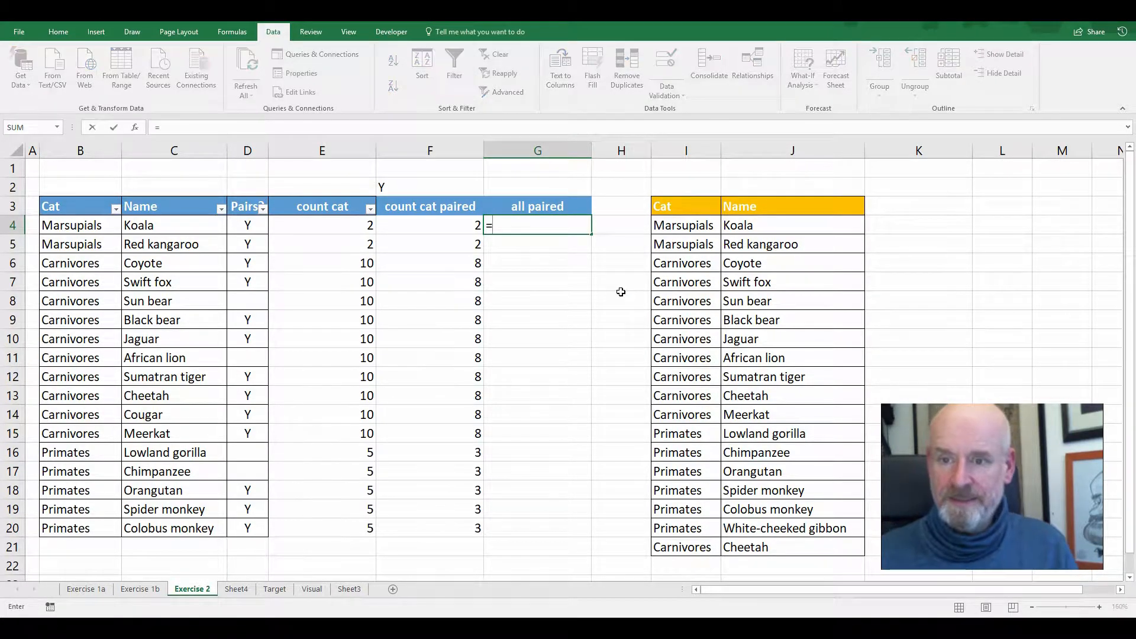
pyautogui.press('Left')
pyautogui.press('Left')
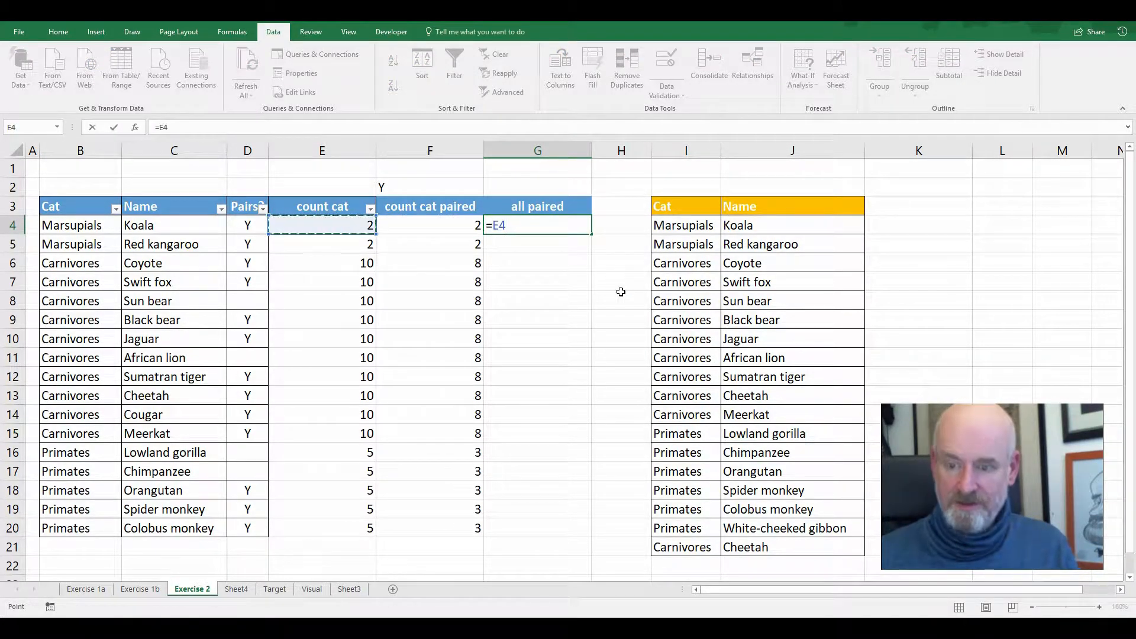
pyautogui.write('=')
pyautogui.press('Left')
pyautogui.press('Return')
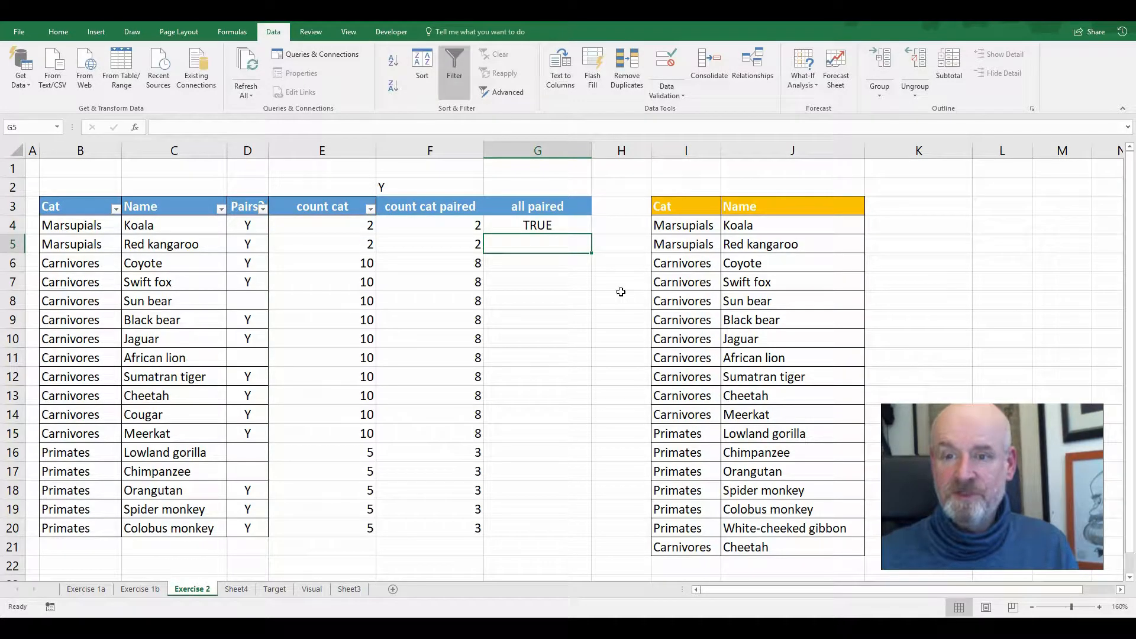
pyautogui.click(562, 225)
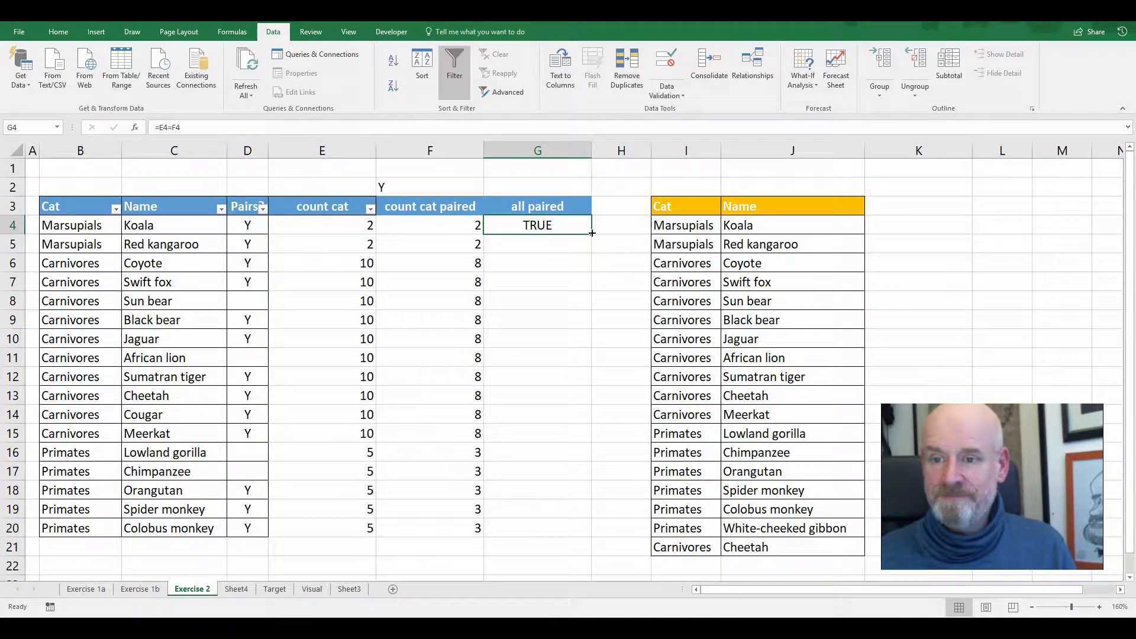
pyautogui.moveTo(592, 233); pyautogui.dragTo(583, 533)
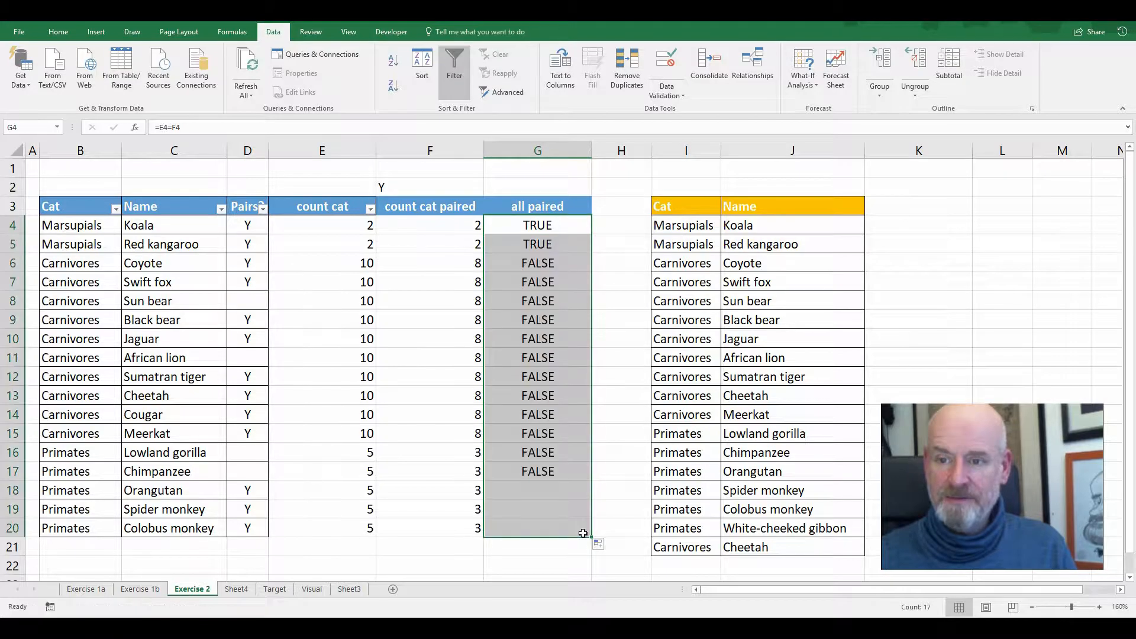
# Check the paired results by category, view the Montana segment counts on Exercise 1a, and return to Exercise 2
pyautogui.moveTo(84, 227); pyautogui.dragTo(430, 437)
pyautogui.moveTo(79, 451); pyautogui.dragTo(530, 532)
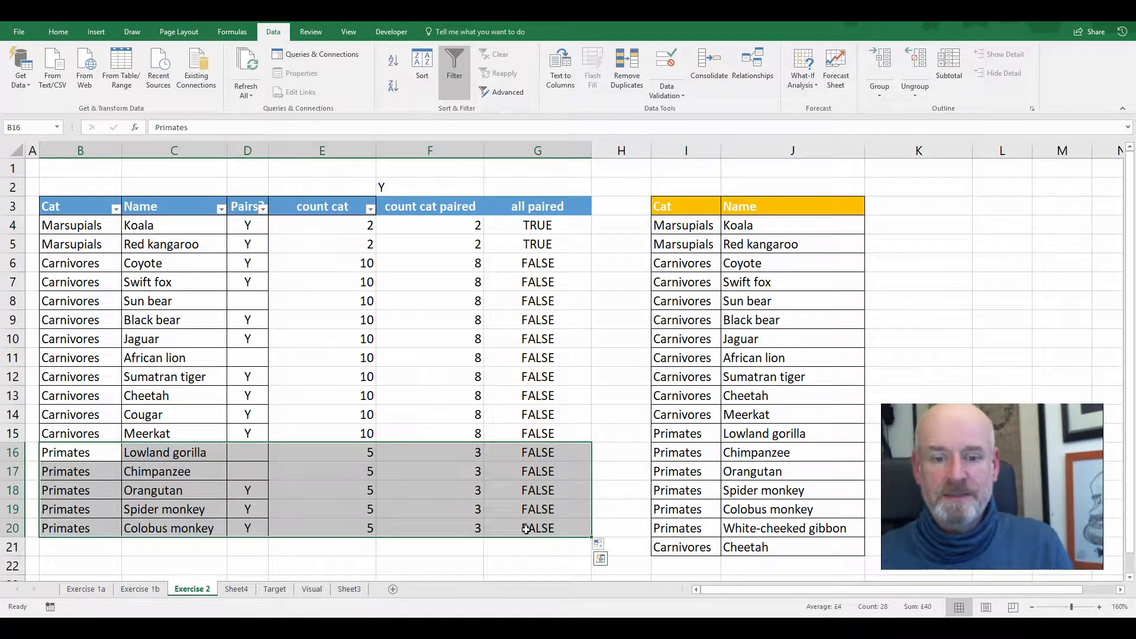
pyautogui.click(97, 594)
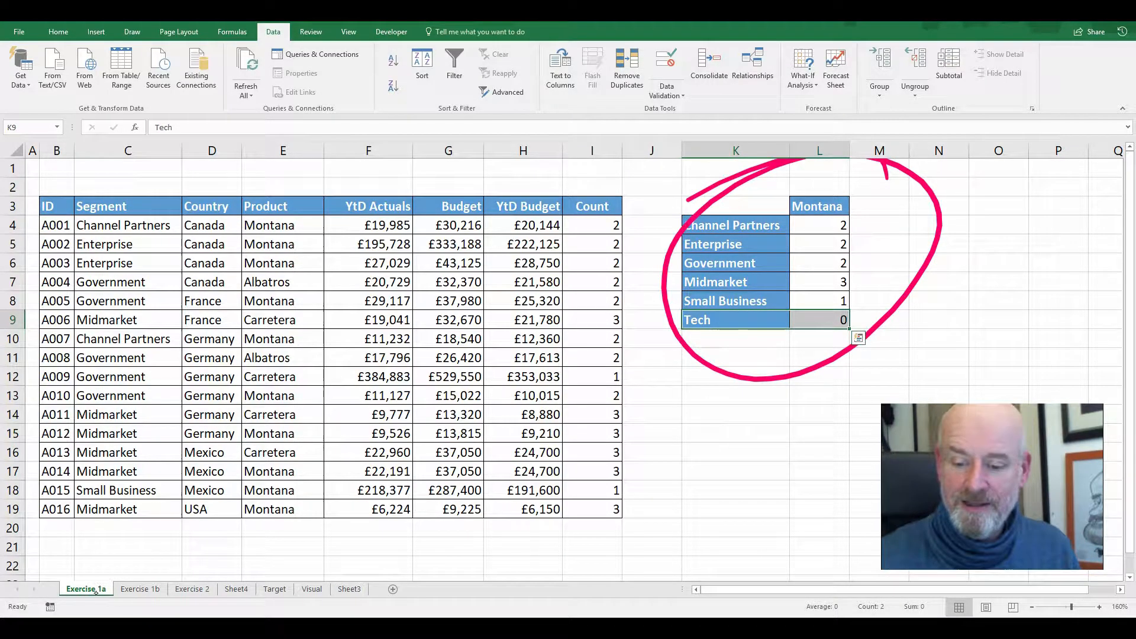
pyautogui.hotkey('ctrl', 'z')
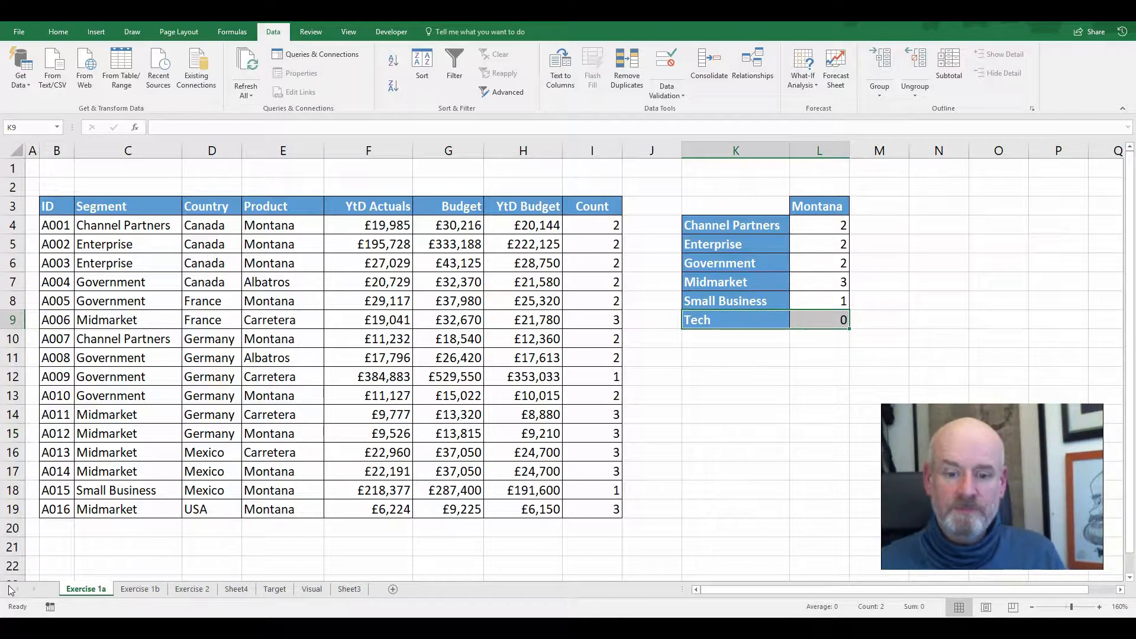
pyautogui.click(204, 590)
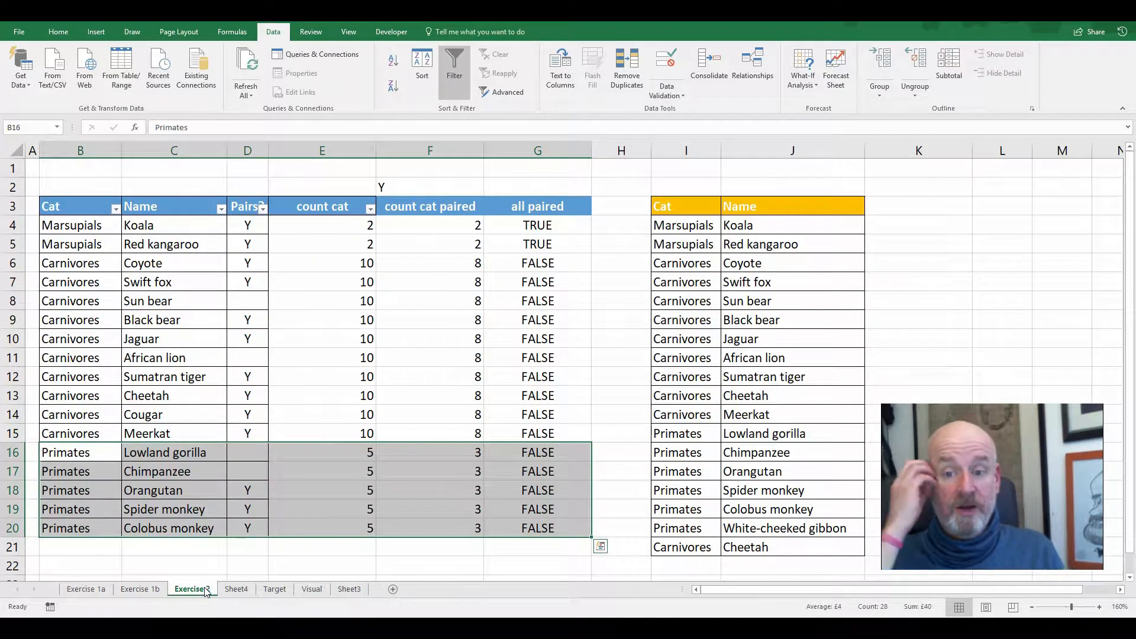
# Delete the count cat, count cat paired and all paired columns (E to G) from Exercise 2
pyautogui.click(243, 508)
pyautogui.moveTo(536, 151); pyautogui.dragTo(334, 153)
pyautogui.rightClick(359, 281)
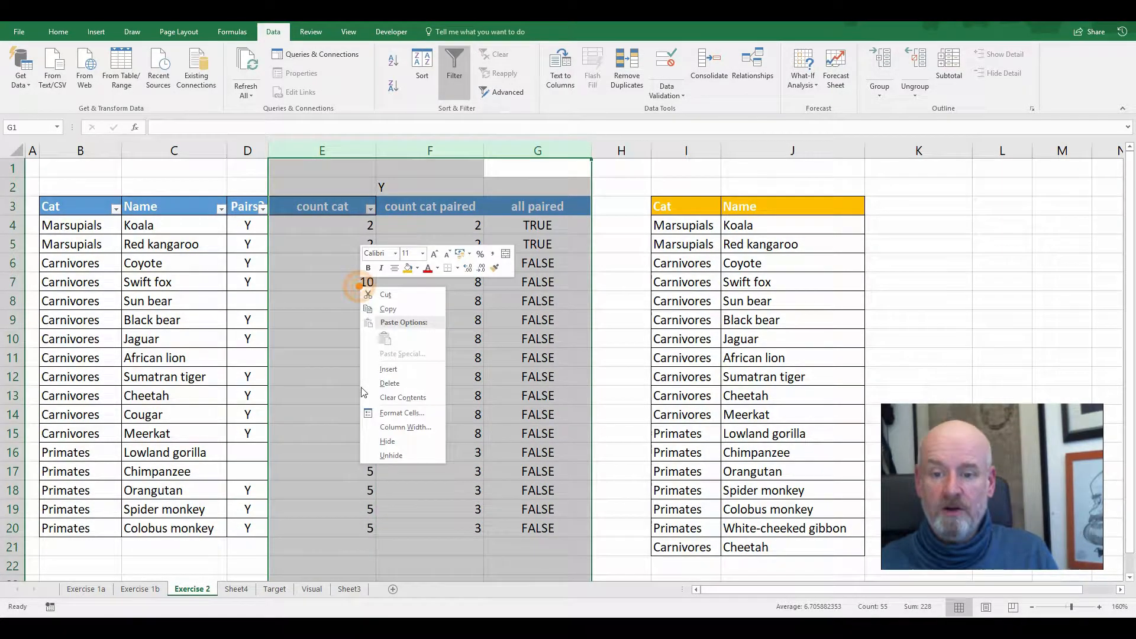
pyautogui.click(391, 379)
pyautogui.click(292, 310)
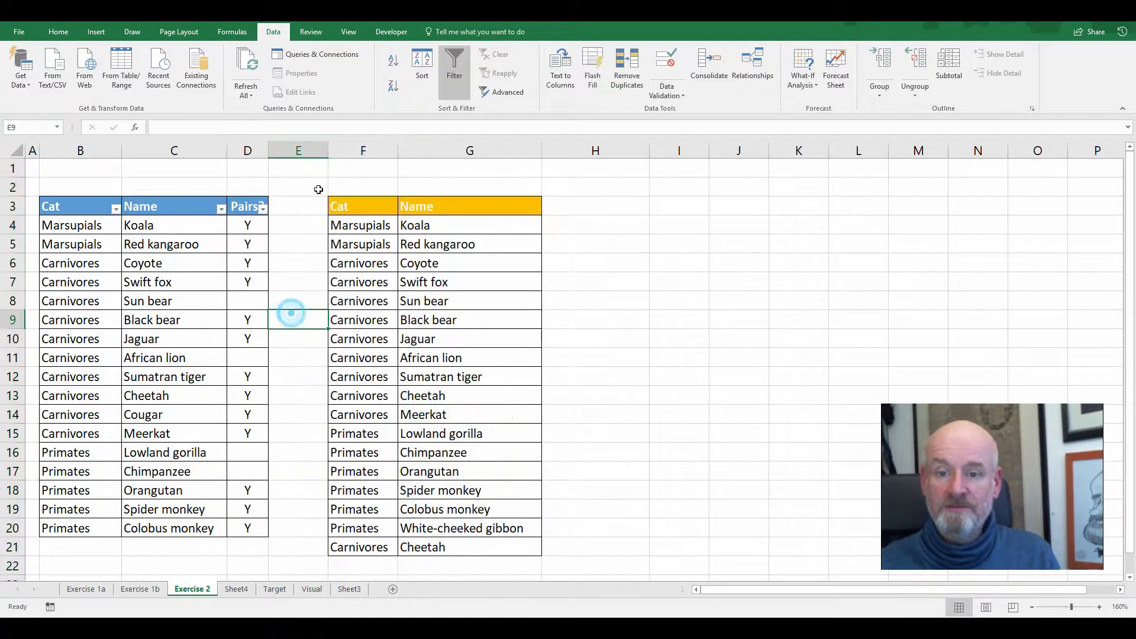
# Insert a new column E after the Pairs column and add a duplicate Primates Spider monkey record with Y in B21:D21
pyautogui.rightClick(315, 151)
pyautogui.click(342, 230)
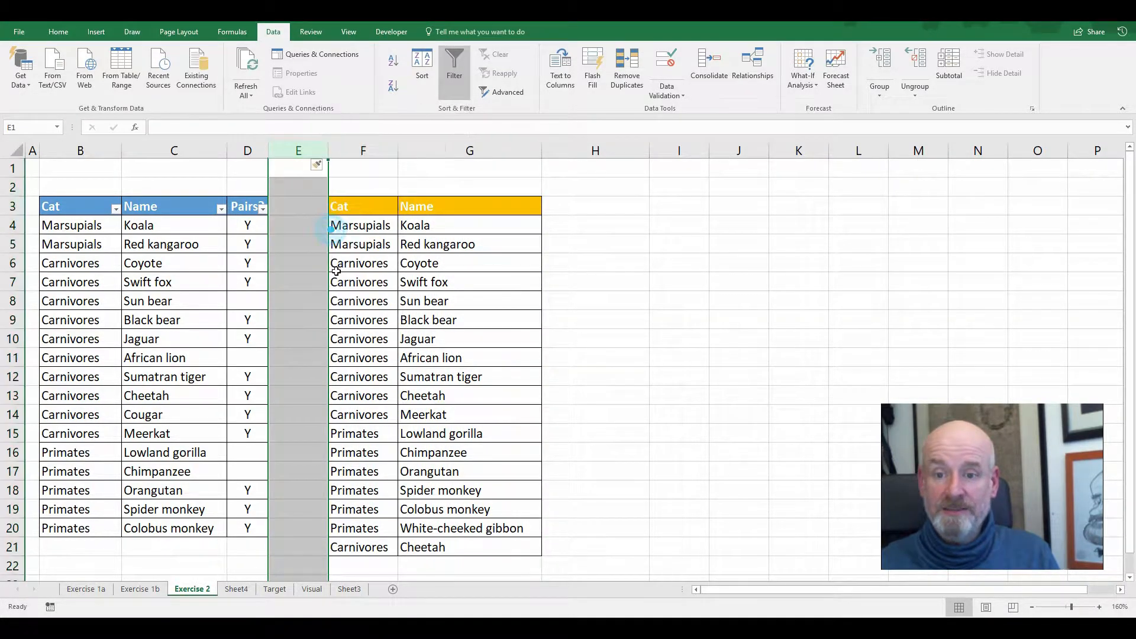
pyautogui.click(299, 337)
pyautogui.moveTo(106, 504); pyautogui.dragTo(258, 558)
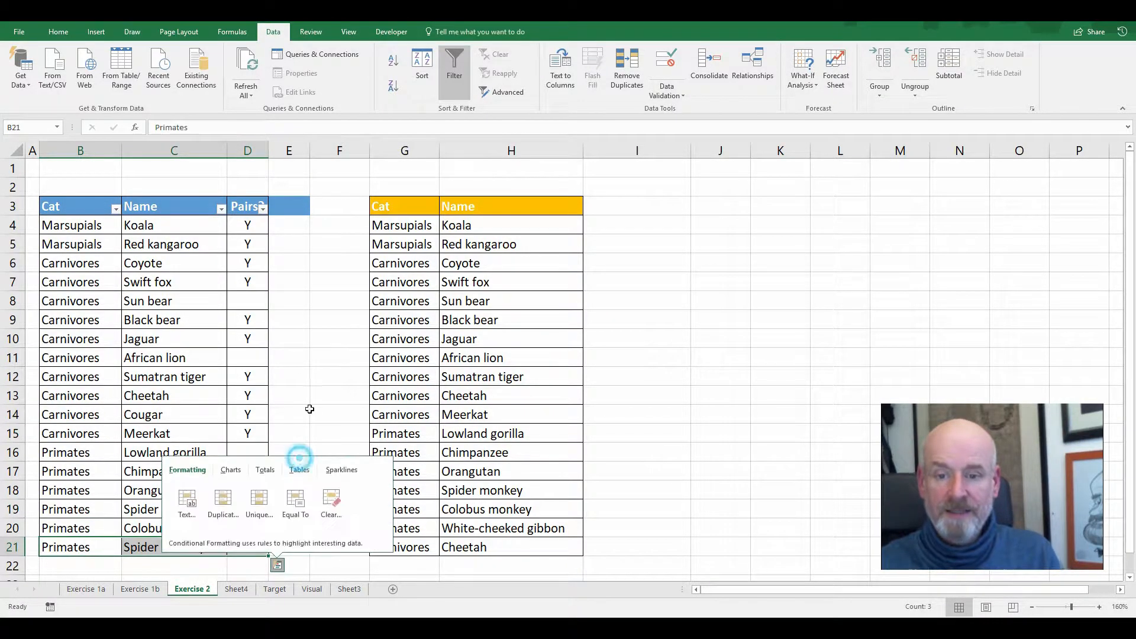
# Enter the header "in other list>" in E3 and fit column E to its width
pyautogui.click(297, 209)
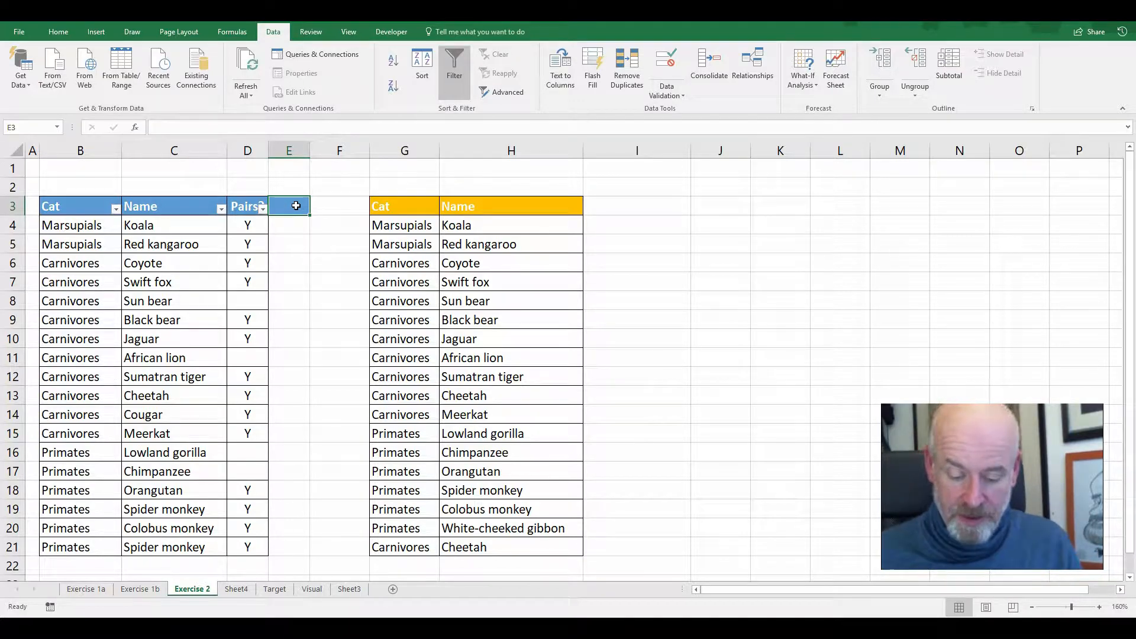
pyautogui.write('in other')
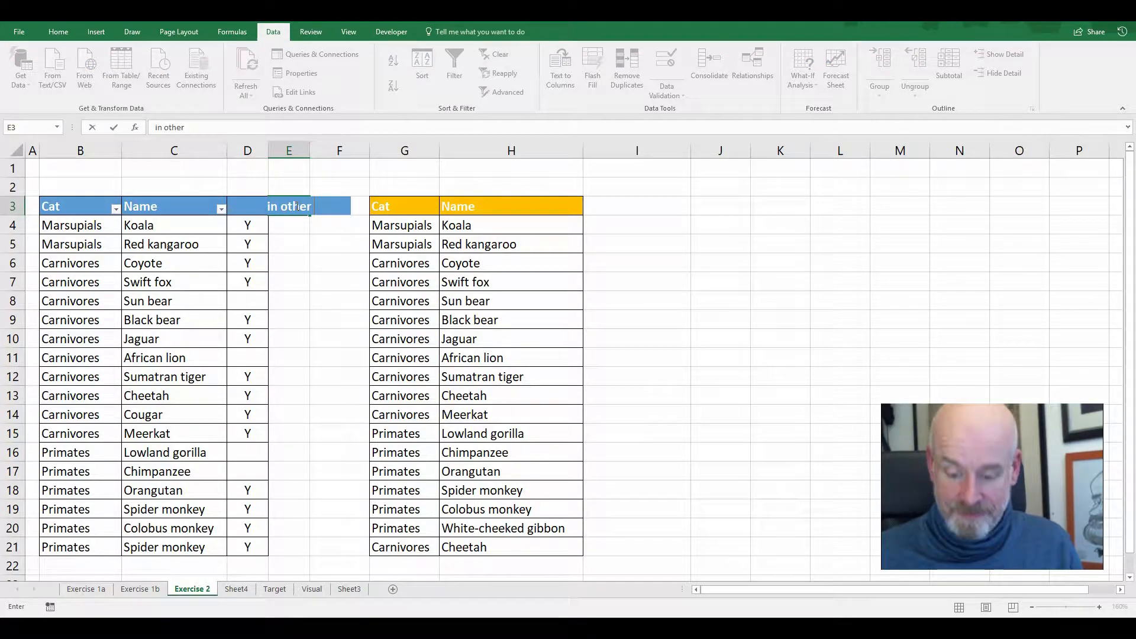
pyautogui.write(' list?')
pyautogui.press('Return')
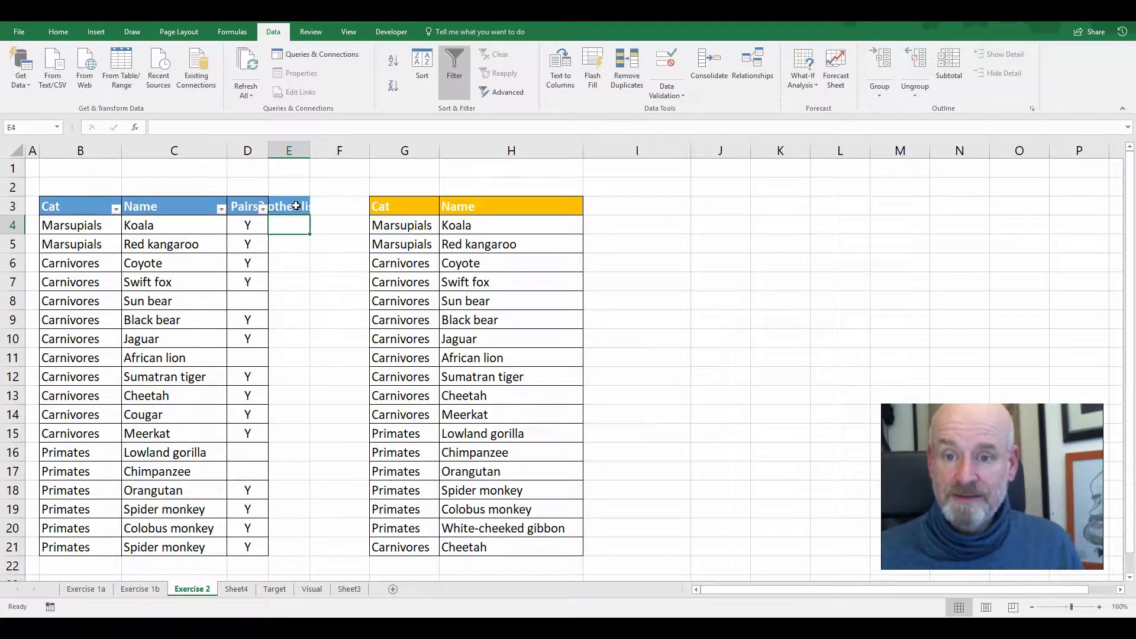
pyautogui.doubleClick(310, 150)
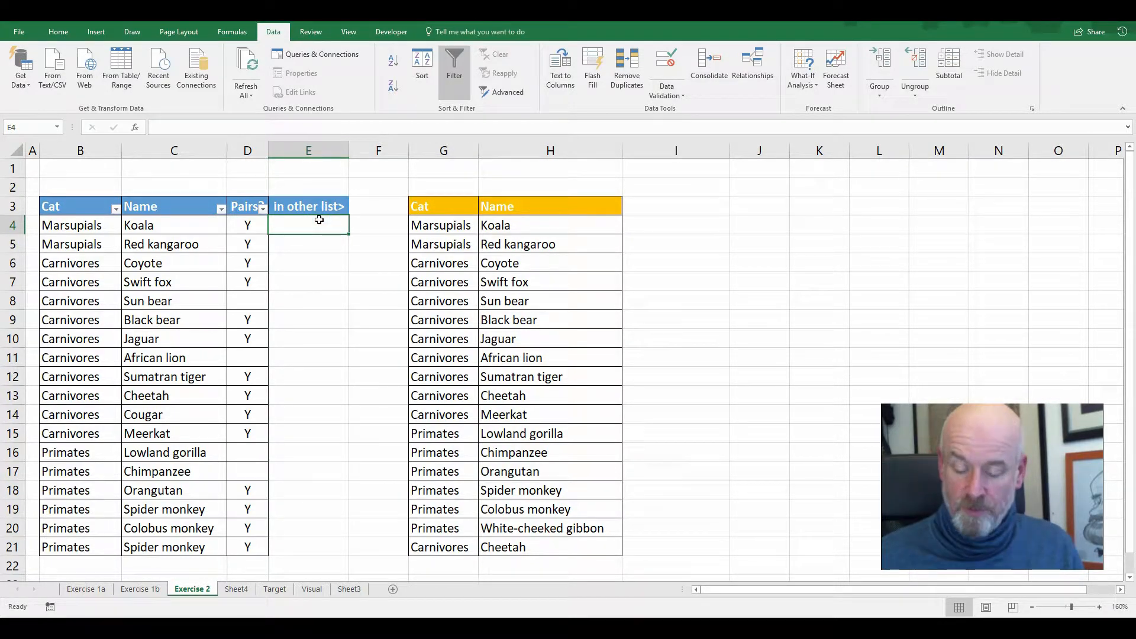
# Enter =COUNTIFS($G$4:$G$21,B4) in E4 to count the row's category in the second list
pyautogui.write('=c')
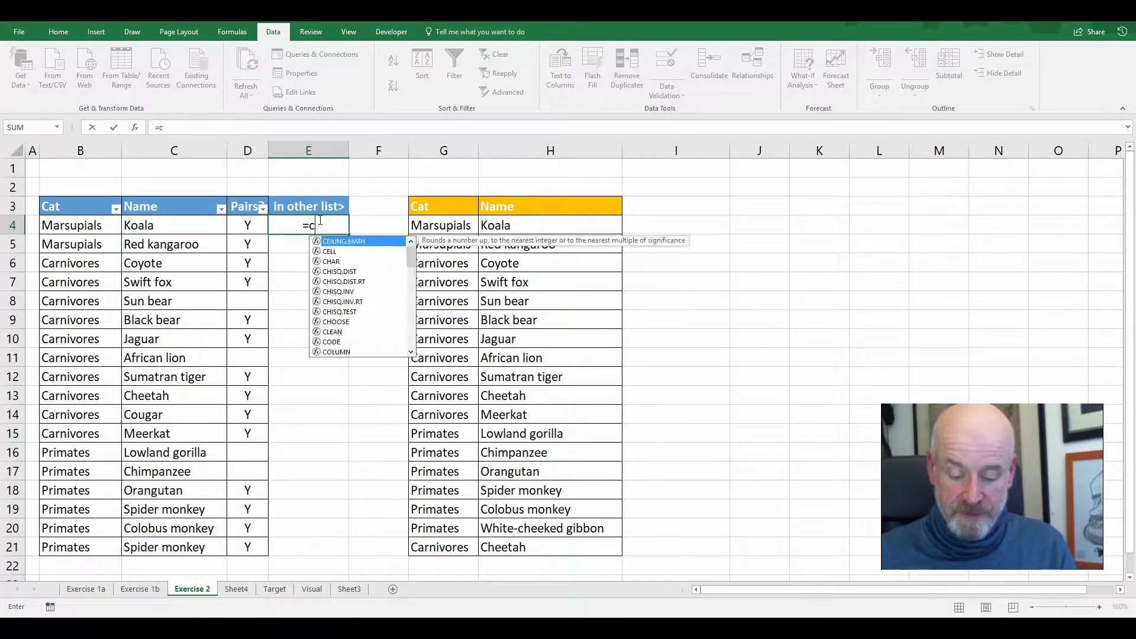
pyautogui.write('ountifs(')
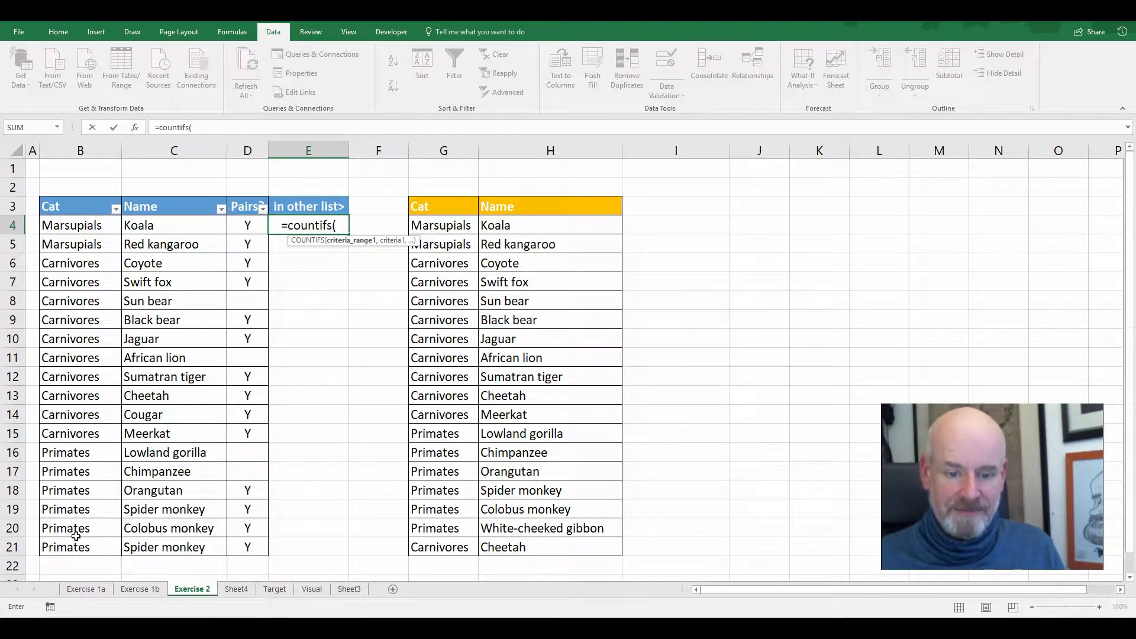
pyautogui.moveTo(441, 225); pyautogui.dragTo(471, 548)
pyautogui.press('F4')
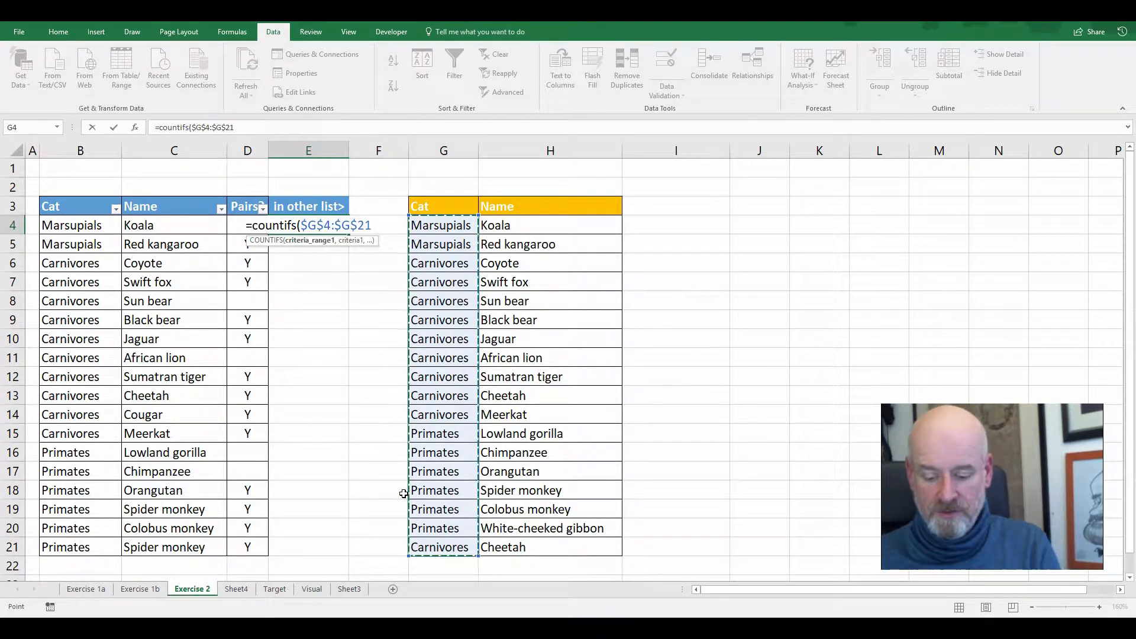
pyautogui.write(',')
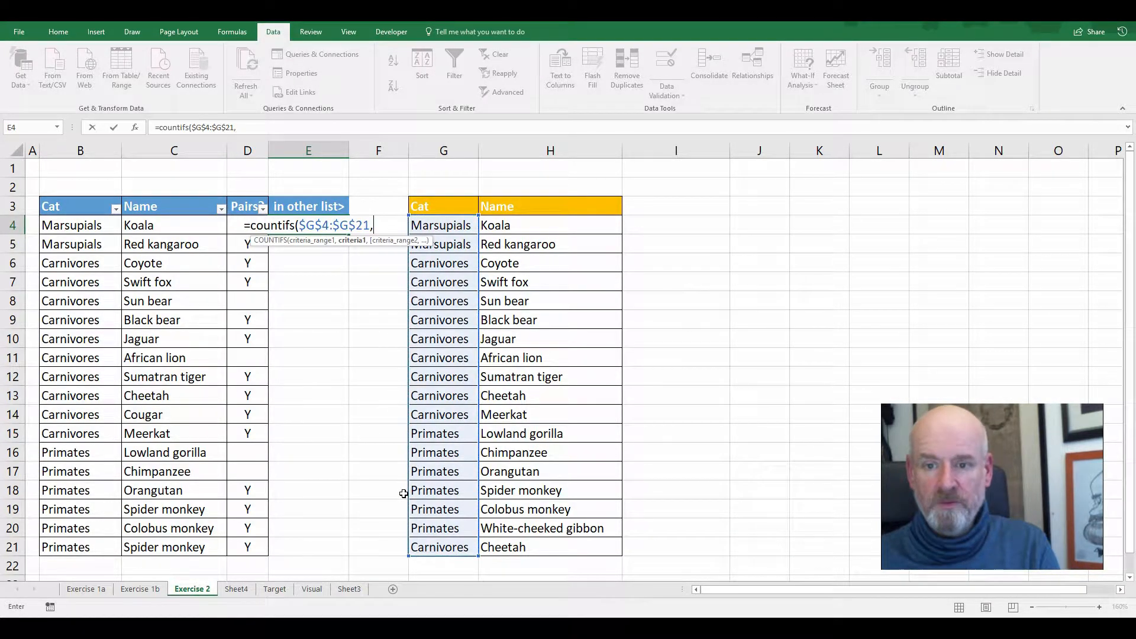
pyautogui.click(87, 223)
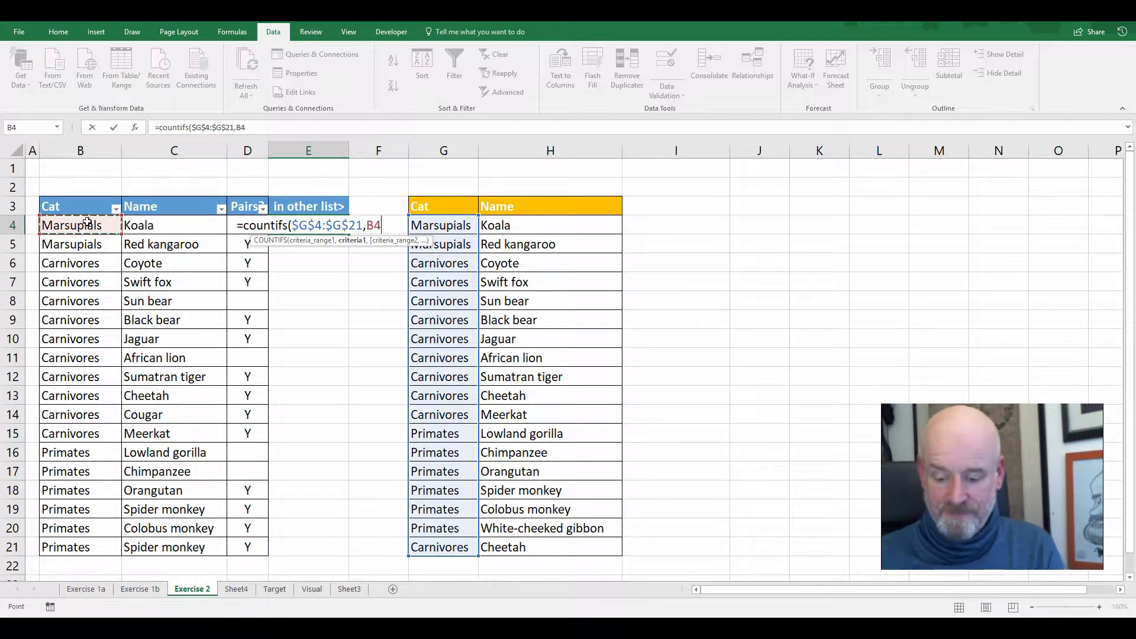
pyautogui.write(')')
pyautogui.press('Return')
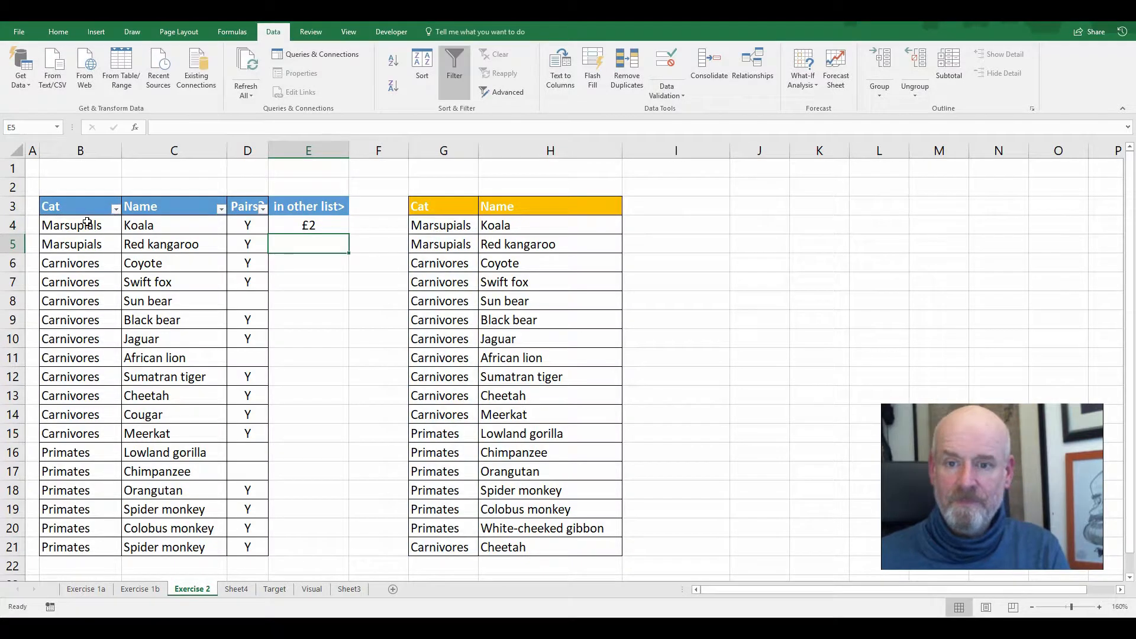
# Format E4 as Number with no decimal places and fill its formula down to E21
pyautogui.click(306, 223)
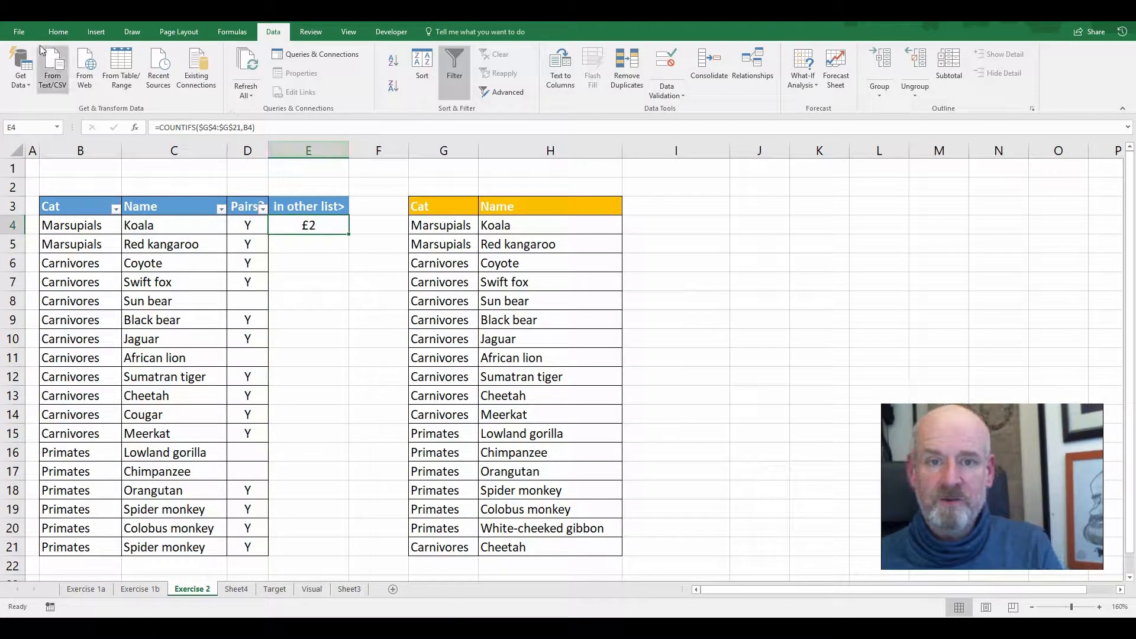
pyautogui.click(19, 32)
pyautogui.click(24, 30)
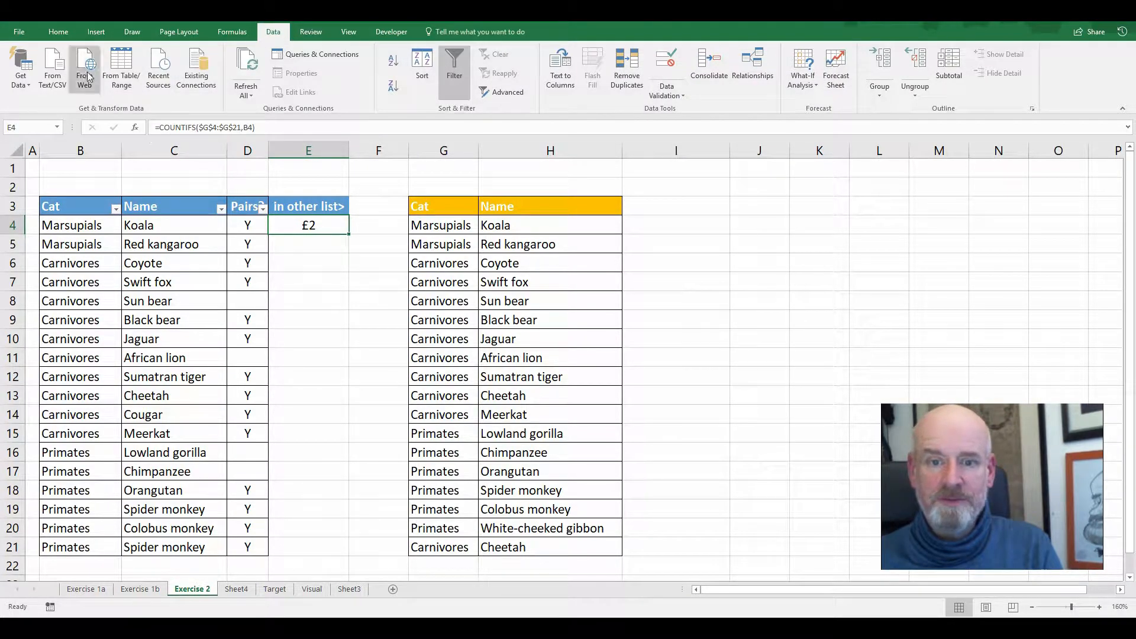
pyautogui.click(58, 32)
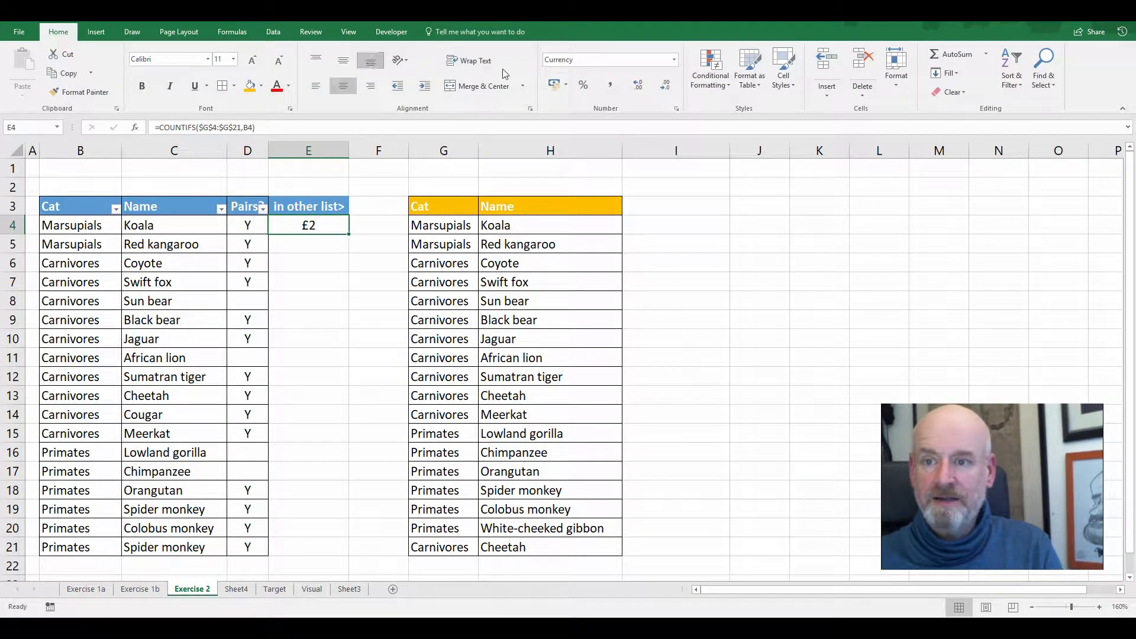
pyautogui.click(674, 59)
pyautogui.click(665, 108)
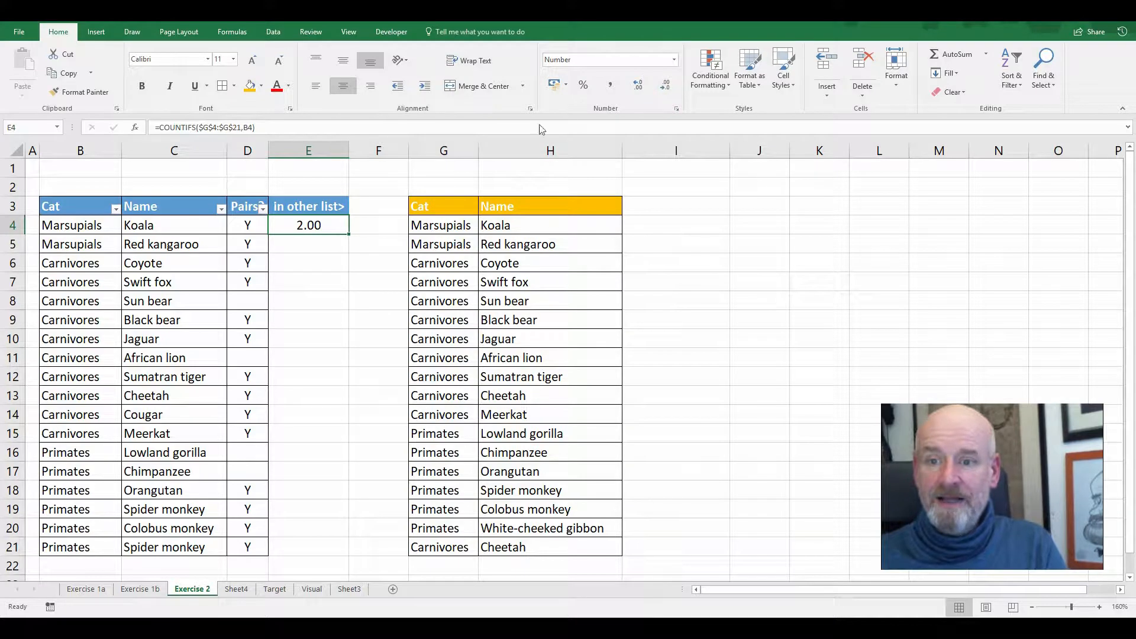
pyautogui.click(670, 88)
pyautogui.click(670, 88)
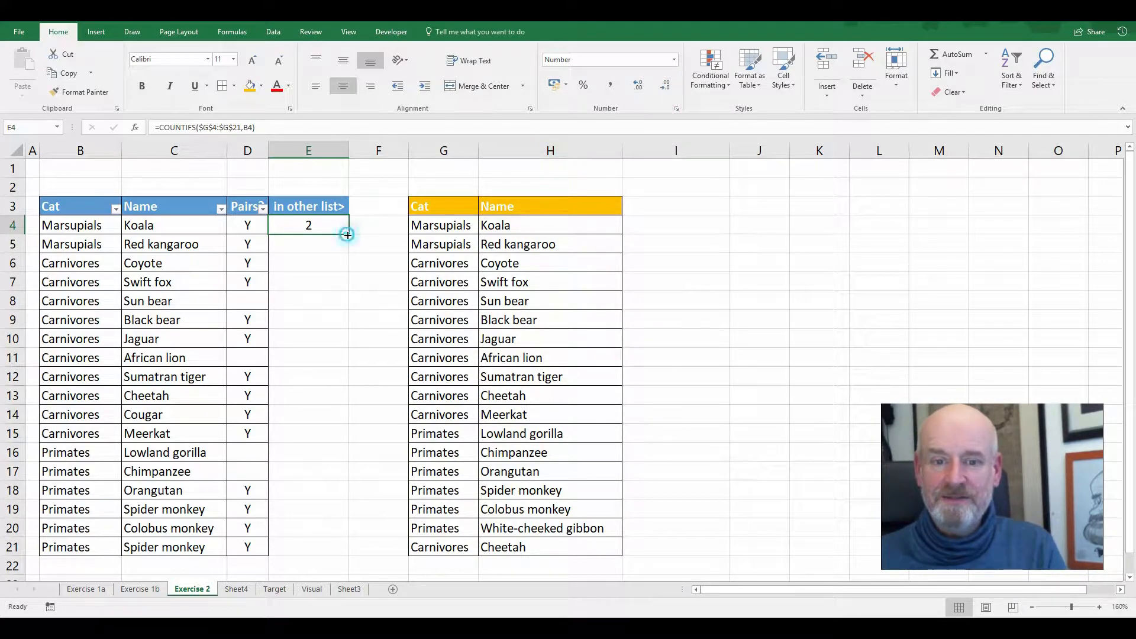
pyautogui.moveTo(348, 234); pyautogui.dragTo(340, 557)
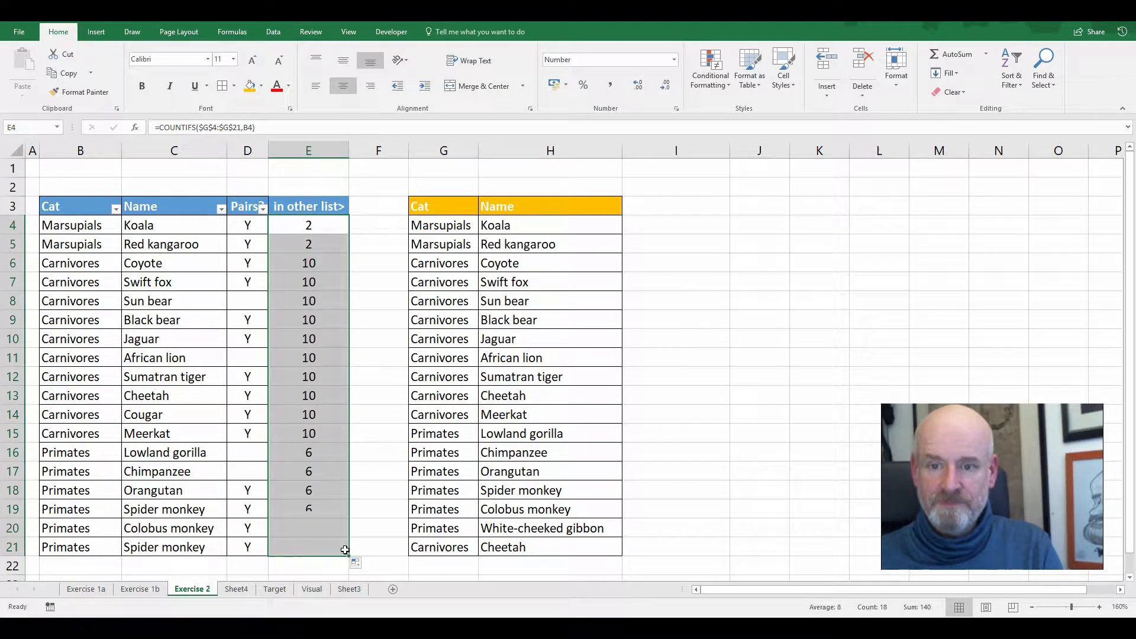
# Extend the E4 formula with the name criterion so it reads =COUNTIFS($G$4:$G$21,B4,$H$4:$H$21,C4)
pyautogui.click(325, 228)
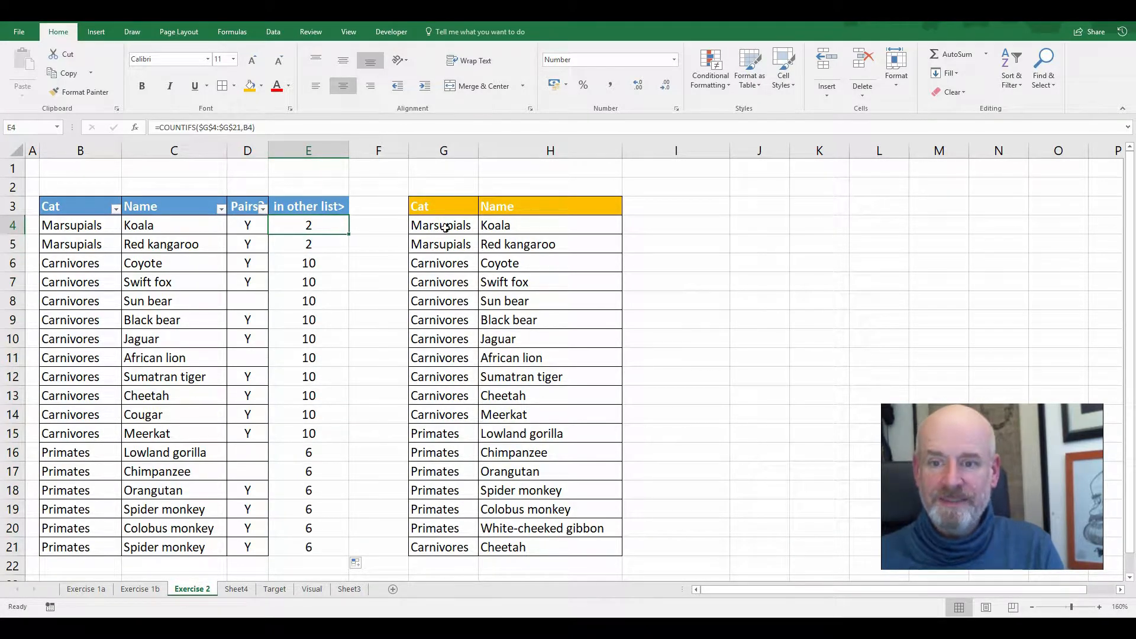
pyautogui.doubleClick(318, 228)
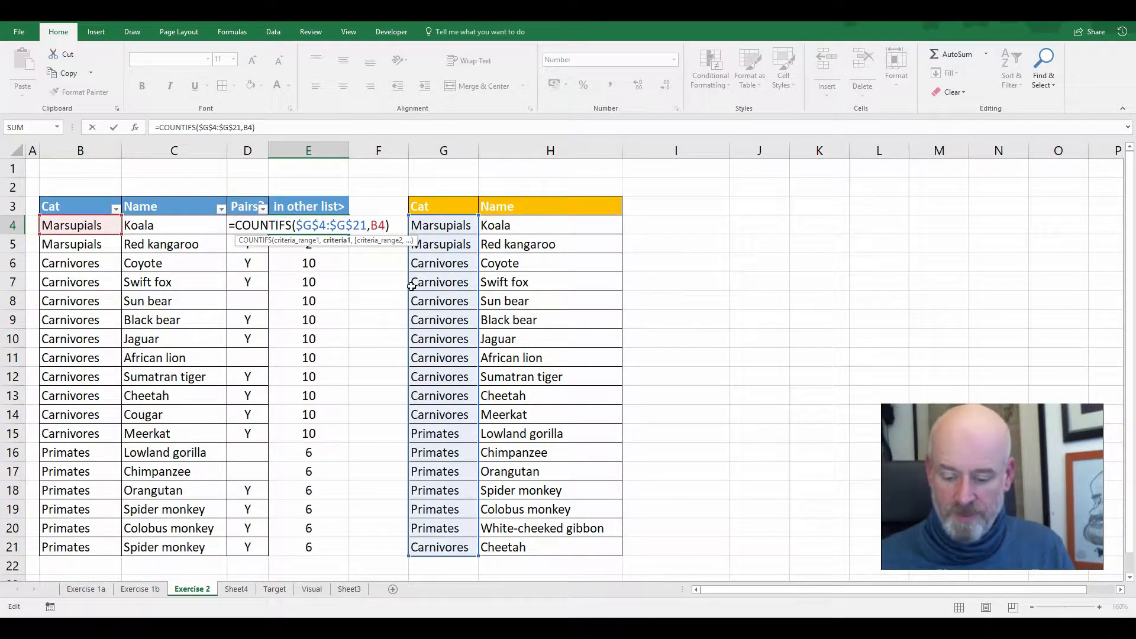
pyautogui.write(',')
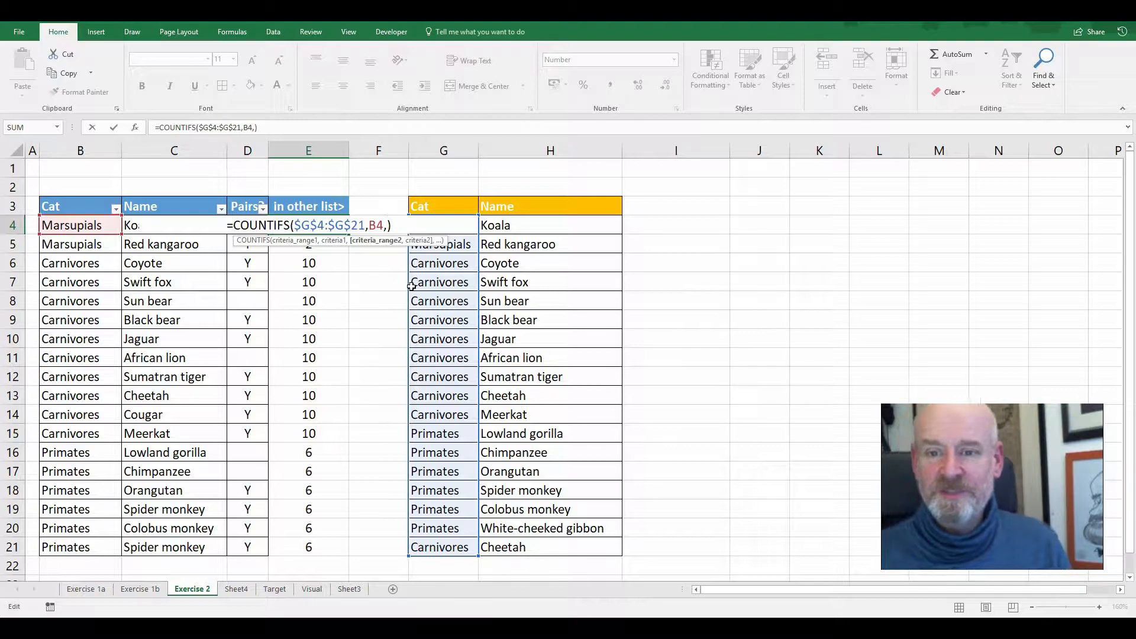
pyautogui.click(545, 225)
pyautogui.moveTo(556, 320); pyautogui.dragTo(601, 552)
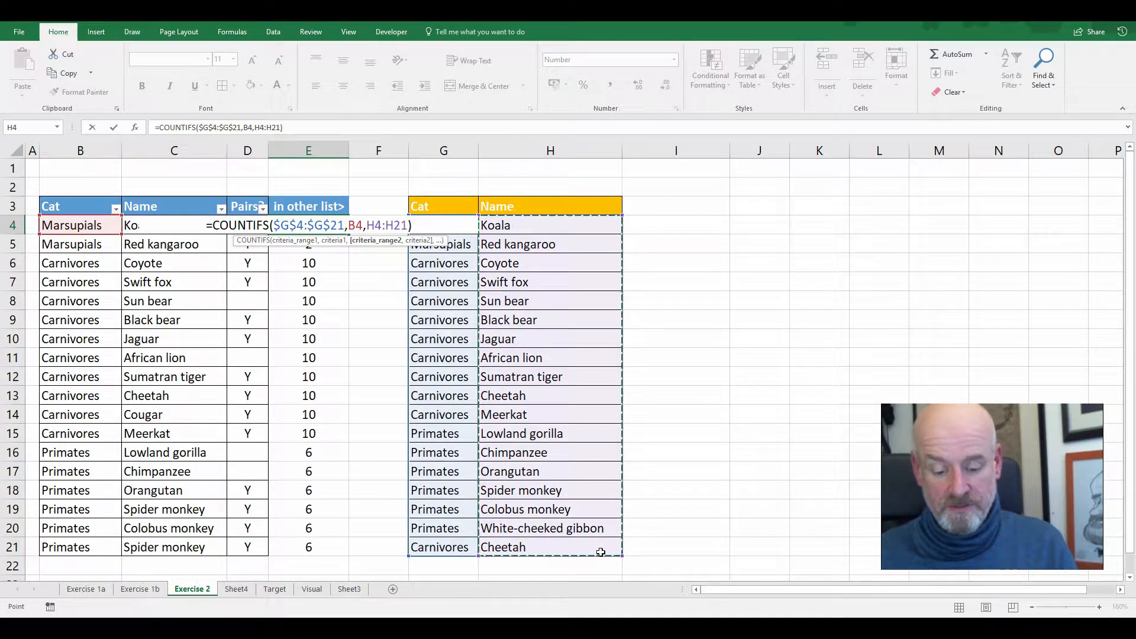
pyautogui.press('F4')
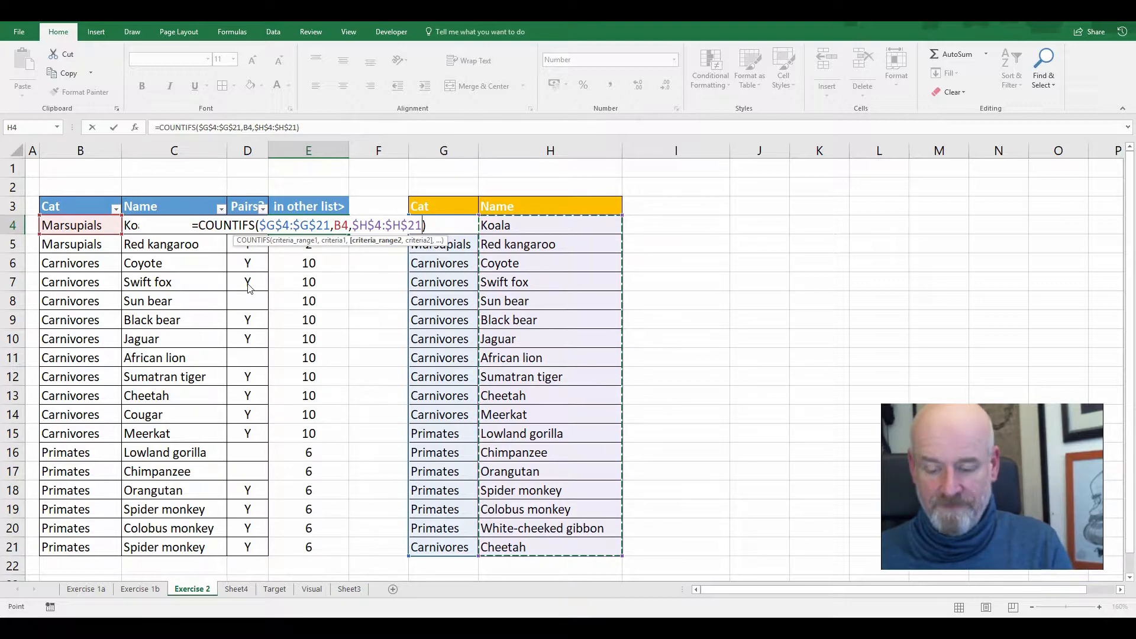
pyautogui.write(',')
pyautogui.click(127, 226)
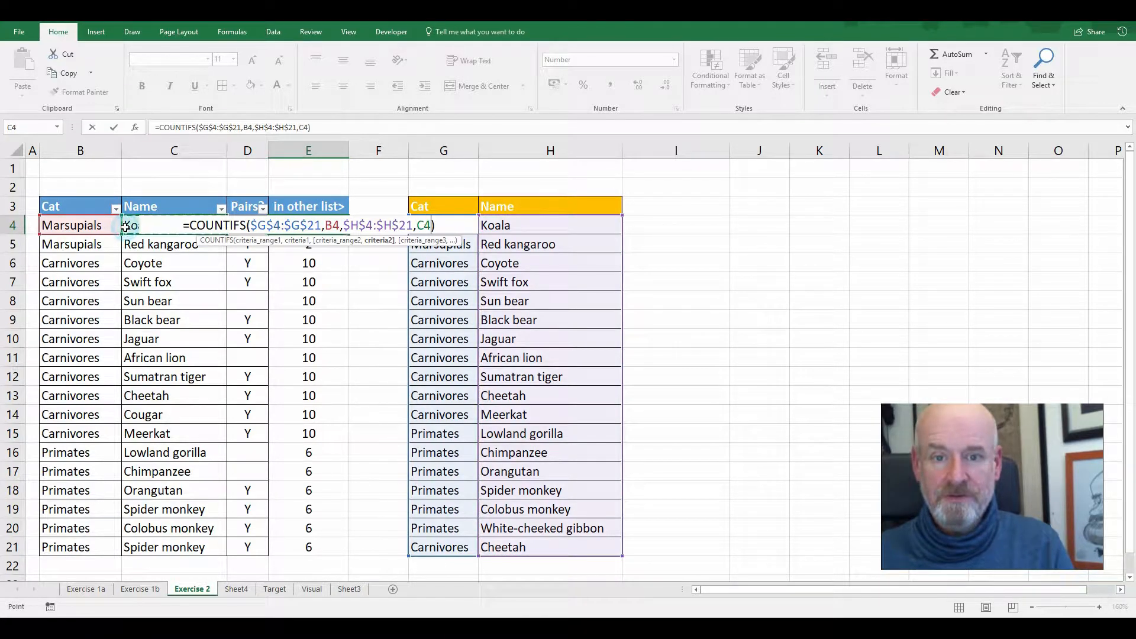
pyautogui.press('Return')
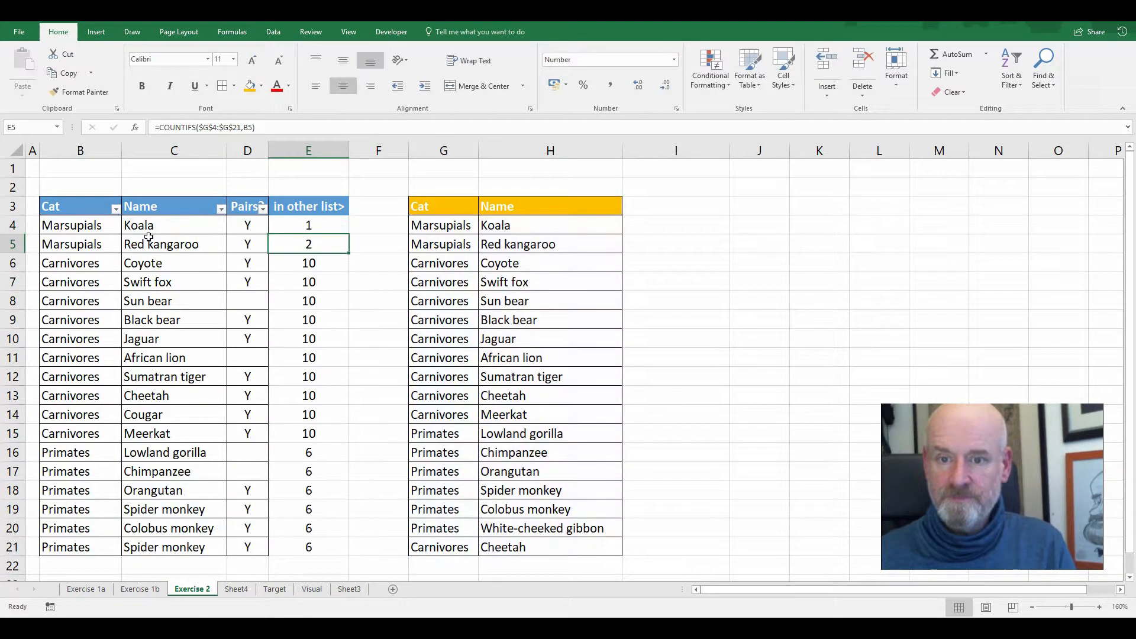
# Fill the two-criteria COUNTIFS formula from E4 down to E21
pyautogui.click(326, 227)
pyautogui.moveTo(349, 234); pyautogui.dragTo(333, 557)
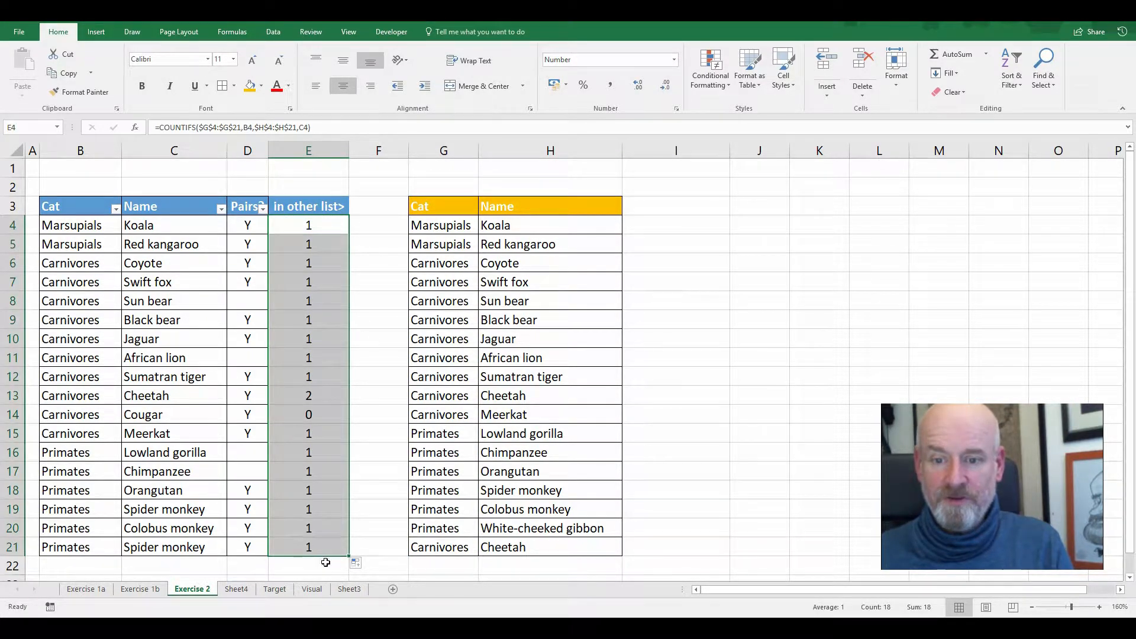
pyautogui.click(368, 471)
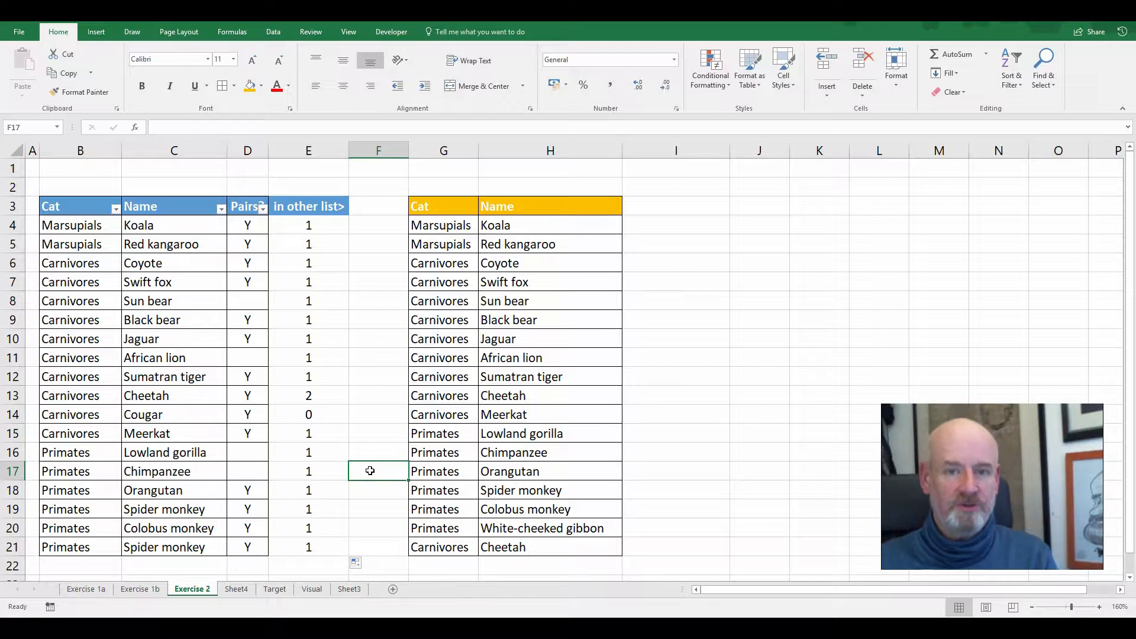
# Compare the counts in E4:E21 with the second list, checking the Cougar and Cheetah rows
pyautogui.click(328, 366)
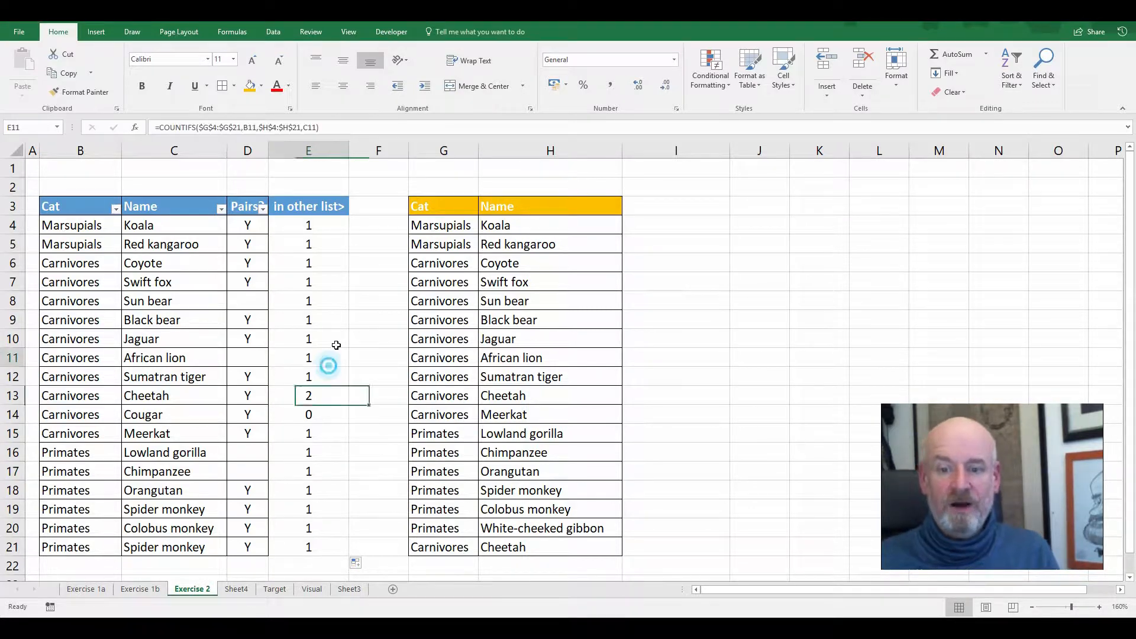
pyautogui.moveTo(336, 345); pyautogui.dragTo(332, 229)
pyautogui.moveTo(498, 228); pyautogui.dragTo(503, 468)
pyautogui.click(323, 414)
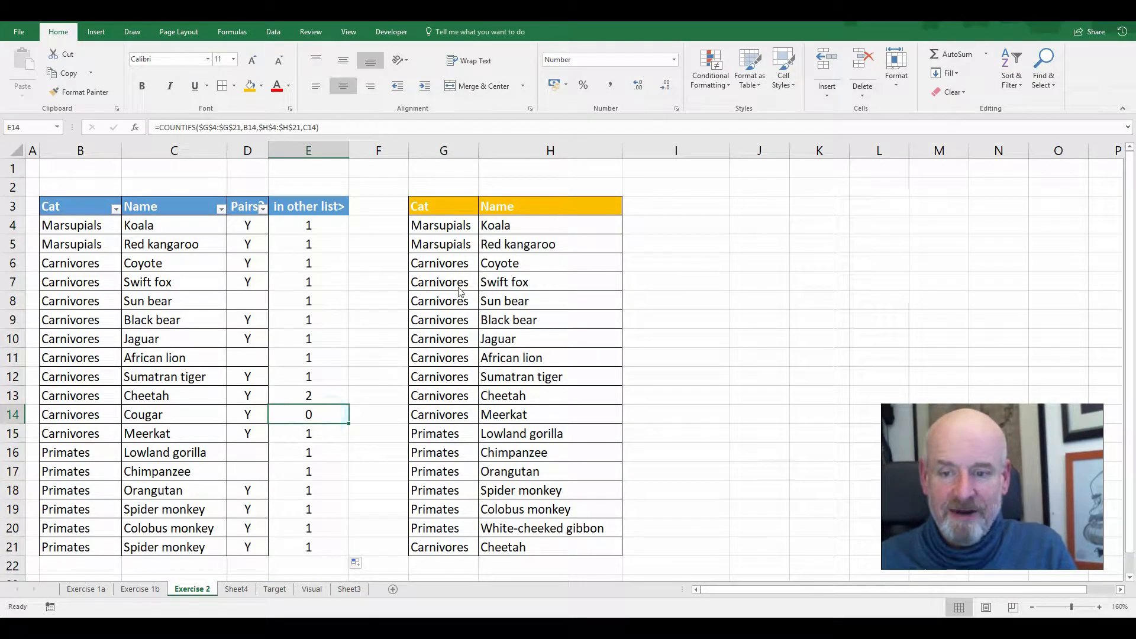
pyautogui.moveTo(459, 221); pyautogui.dragTo(521, 357)
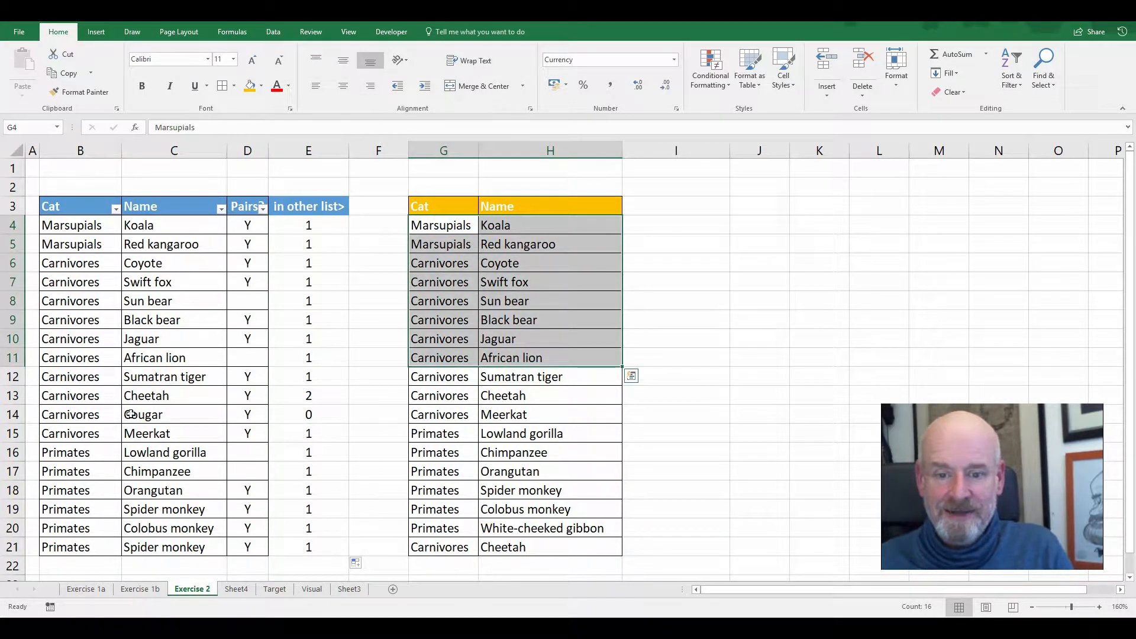
pyautogui.moveTo(465, 224); pyautogui.dragTo(516, 546)
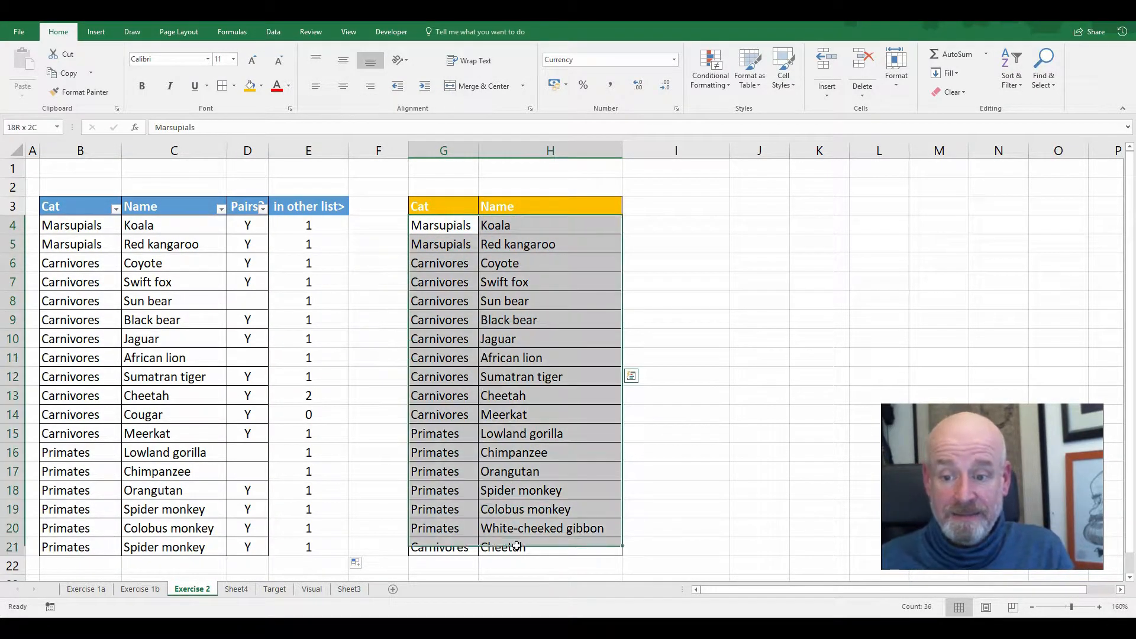
pyautogui.click(304, 396)
pyautogui.click(538, 396)
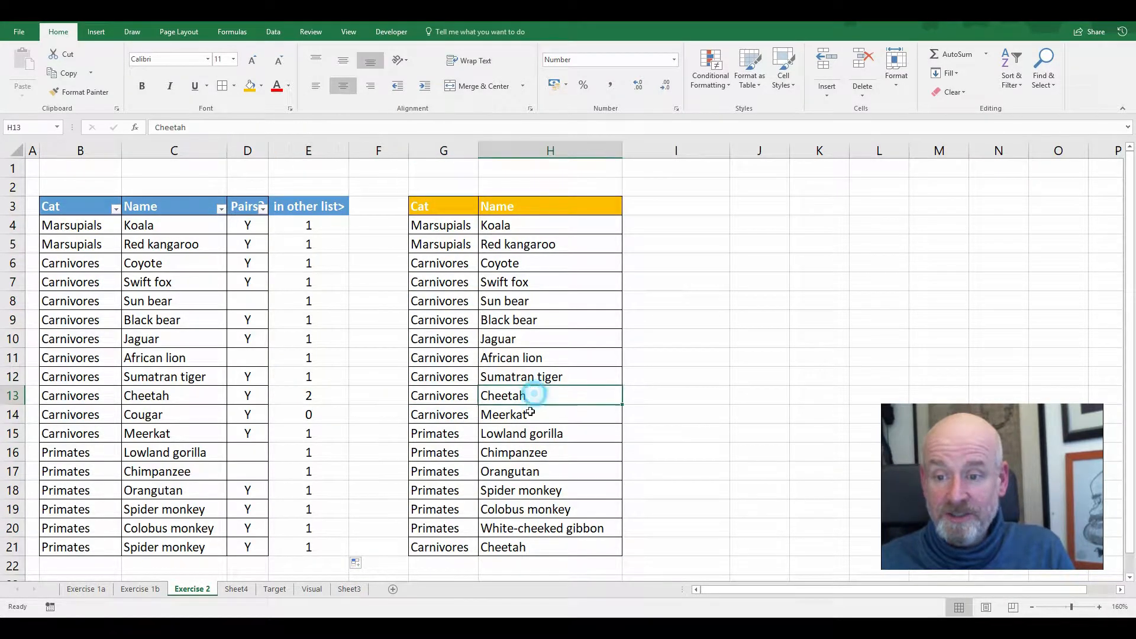
pyautogui.click(534, 550)
pyautogui.click(540, 395)
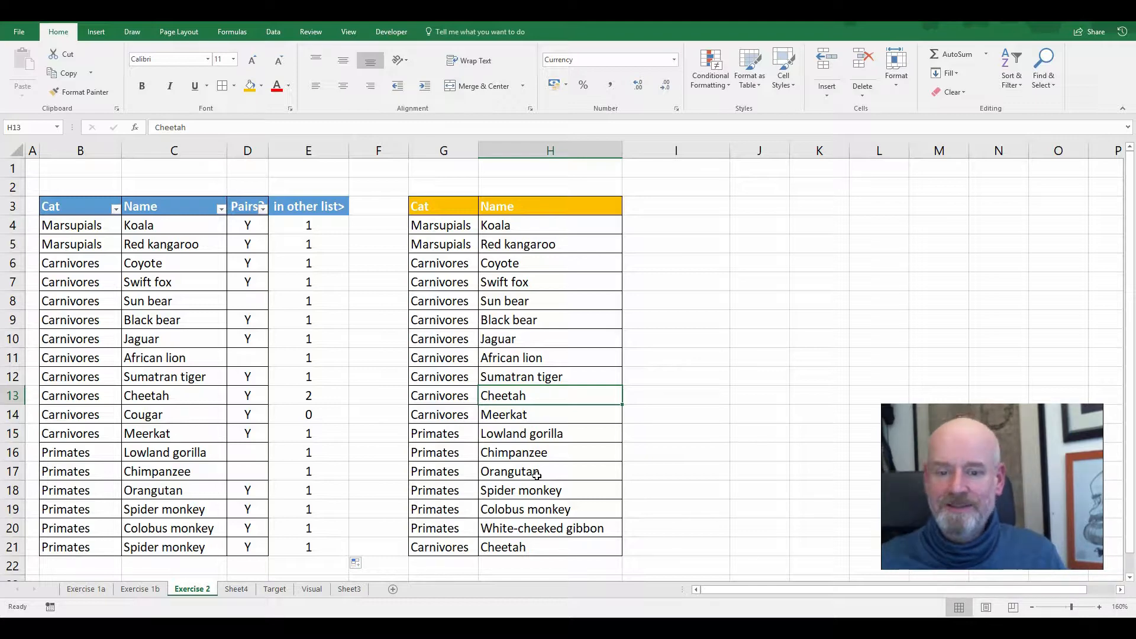
pyautogui.moveTo(322, 227); pyautogui.dragTo(318, 551)
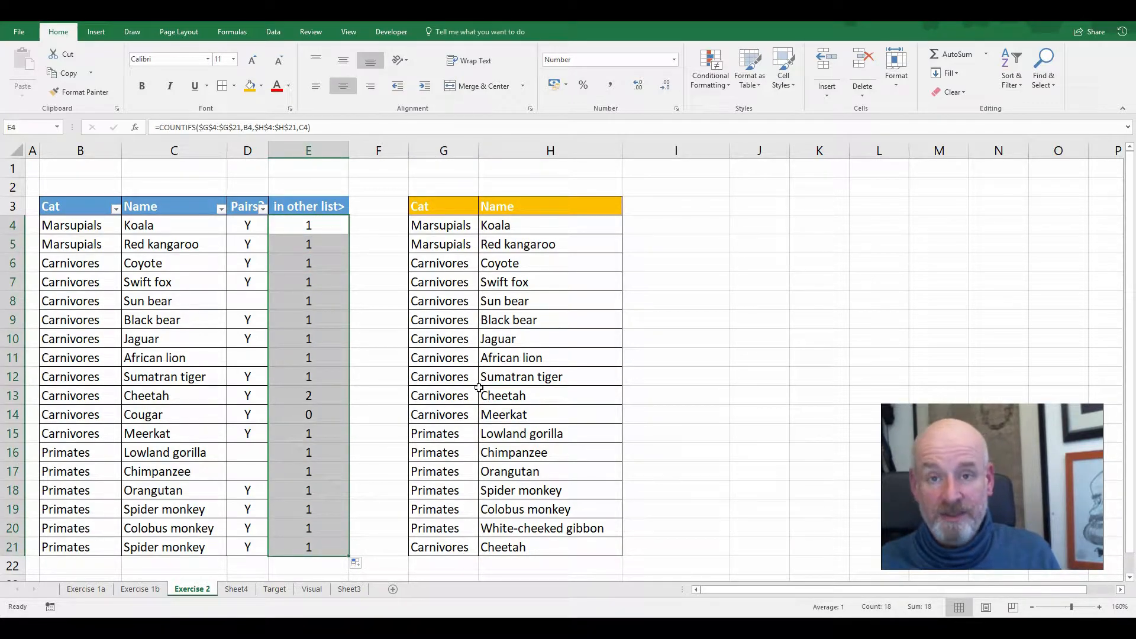
# Copy the "in other list>" header from E3 to I3 beside the second list
pyautogui.click(644, 210)
pyautogui.click(338, 205)
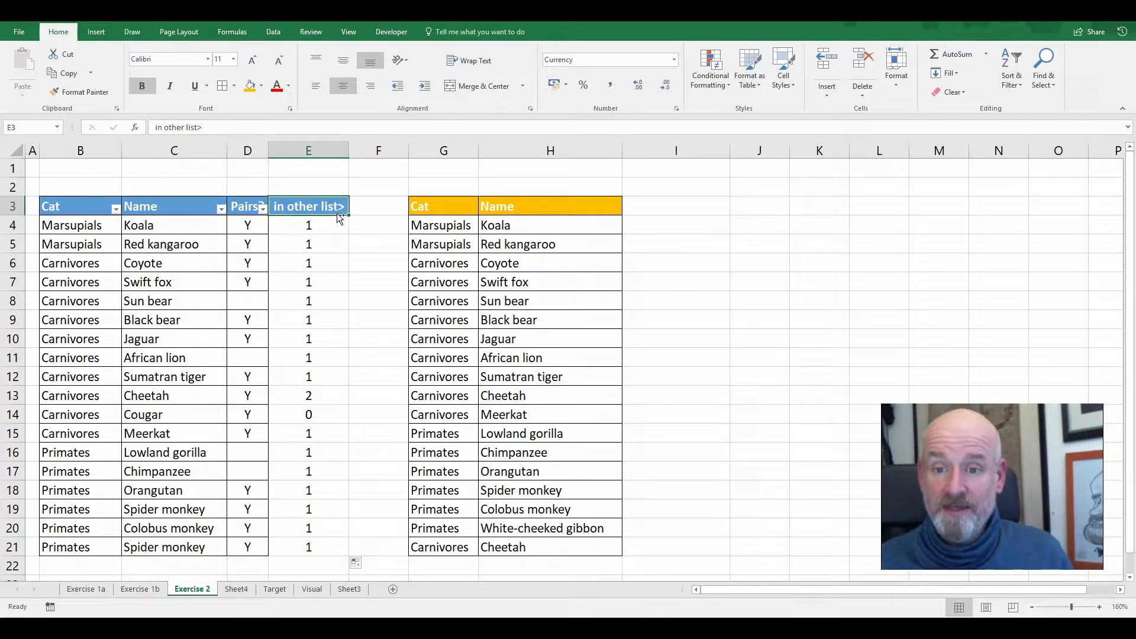
pyautogui.moveTo(340, 218); pyautogui.dragTo(652, 207)
# Enter =COUNTIFS(B:B,G4,C:C,H4) in I4 to count the row's category and name in the first list
pyautogui.click(652, 225)
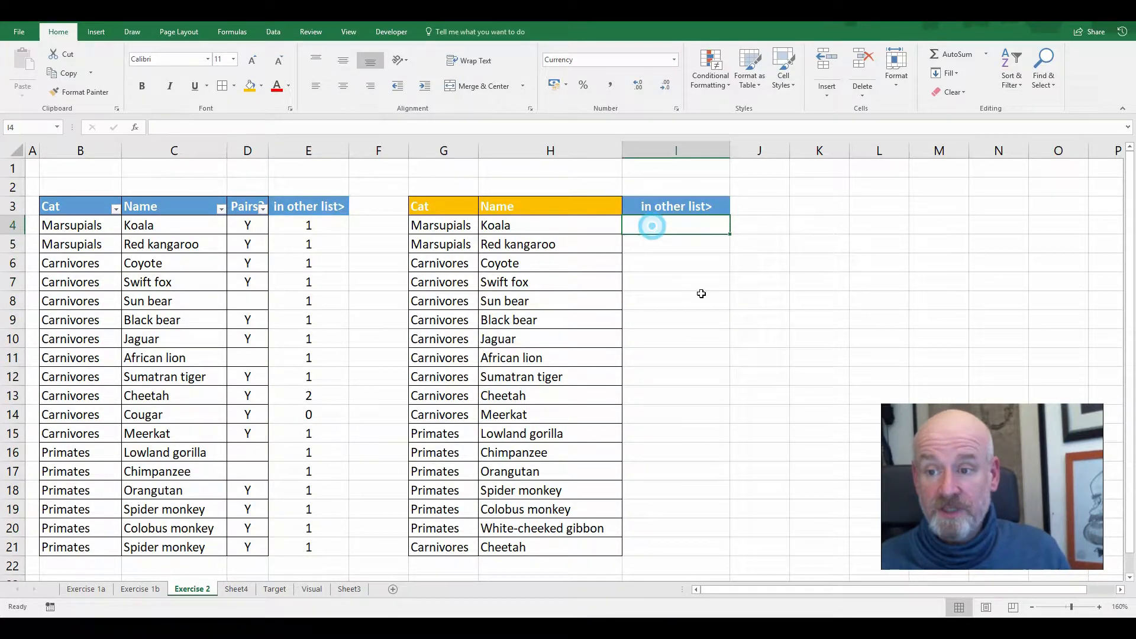
pyautogui.write('=coun')
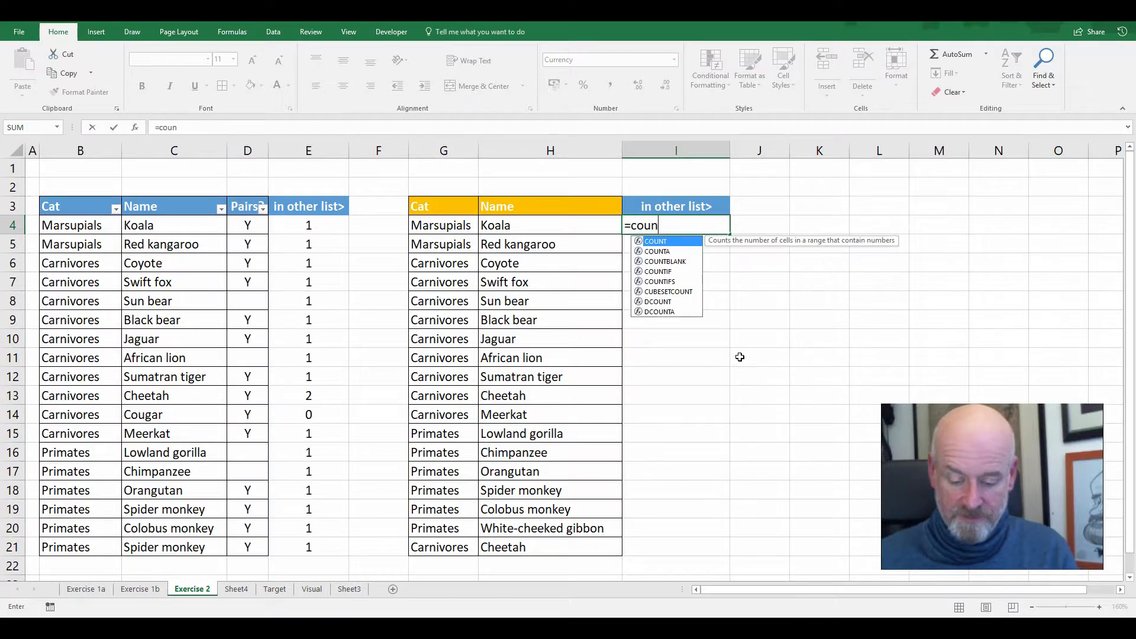
pyautogui.write('tifs(')
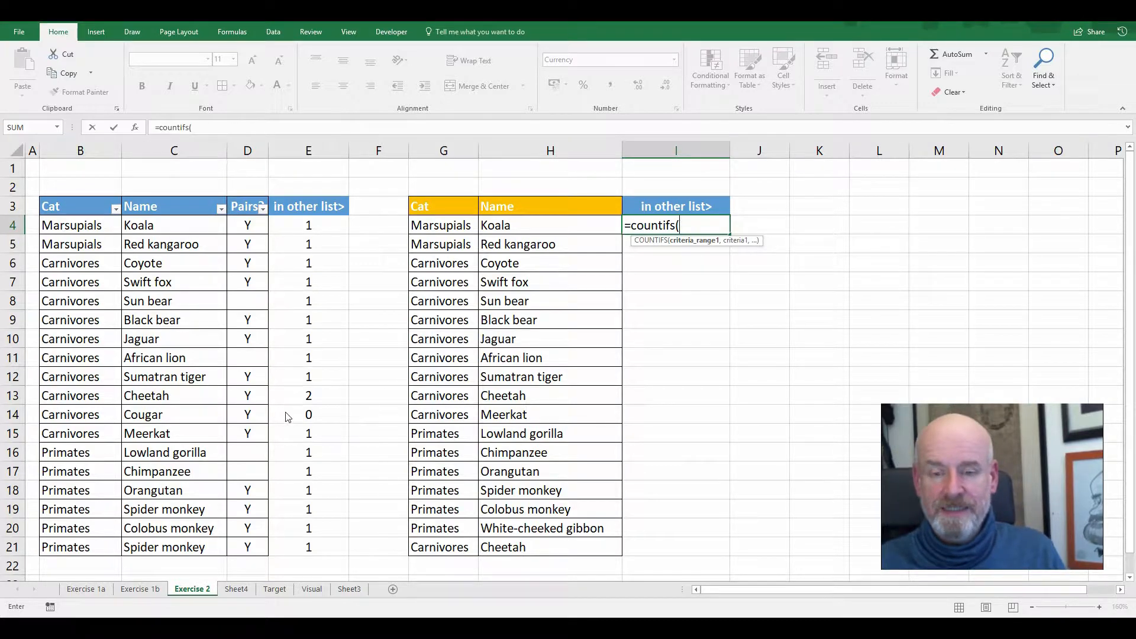
pyautogui.click(100, 151)
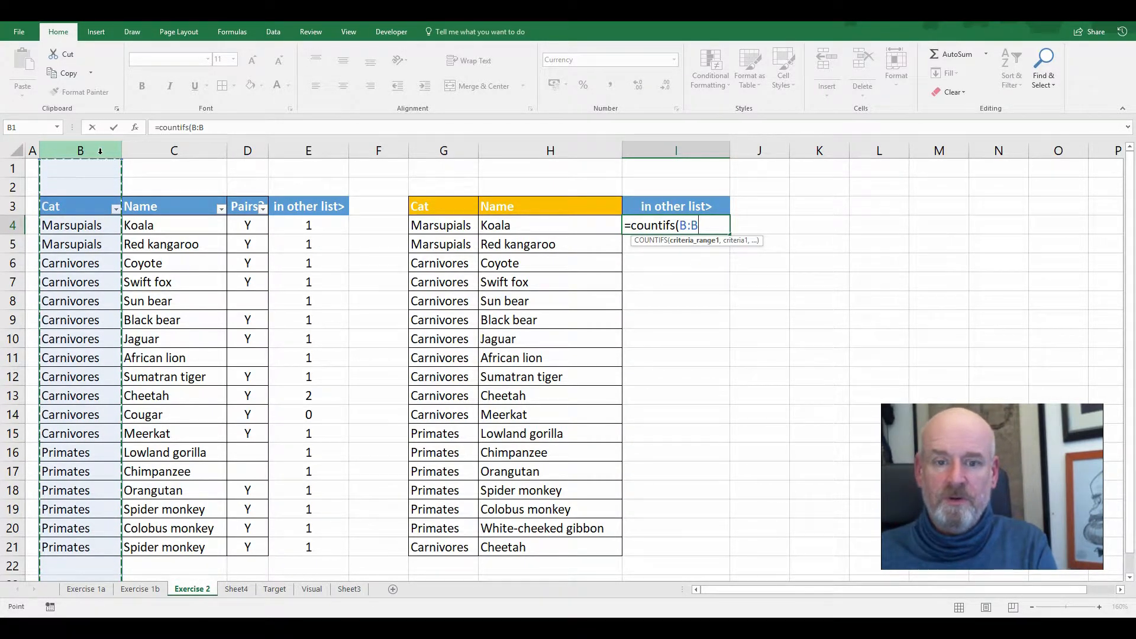
pyautogui.write(',')
pyautogui.click(438, 226)
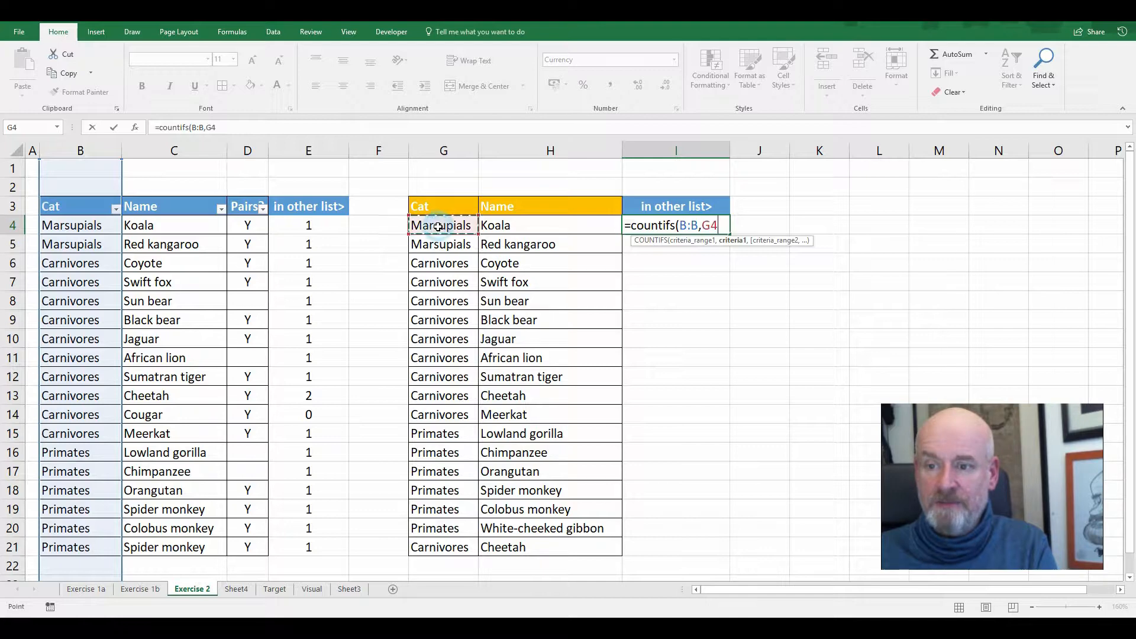
pyautogui.write(',')
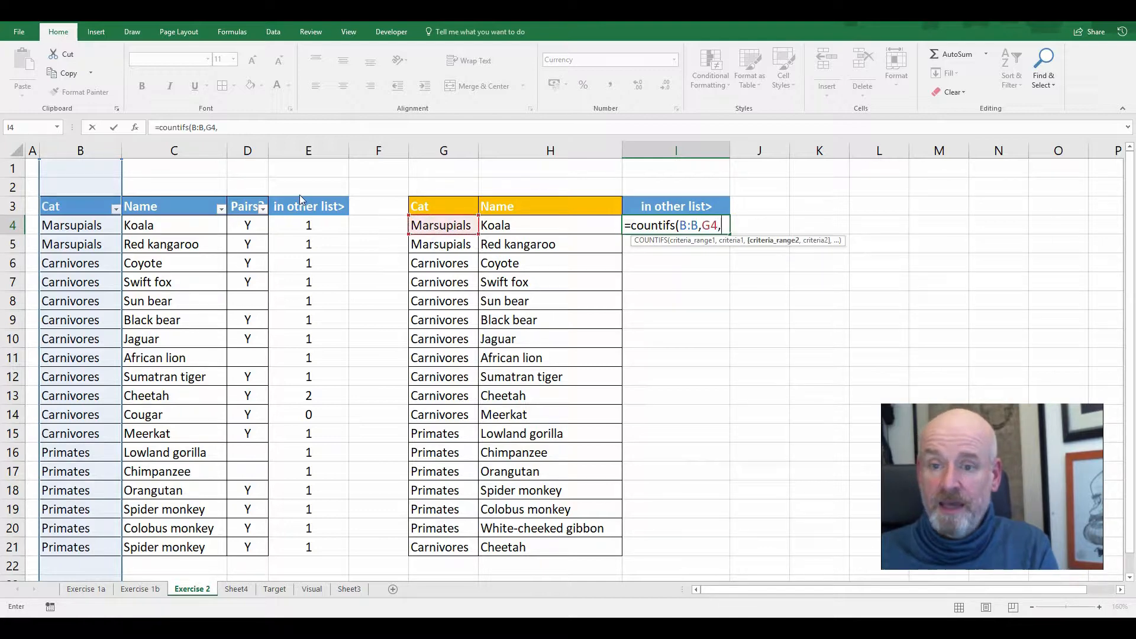
pyautogui.click(201, 141)
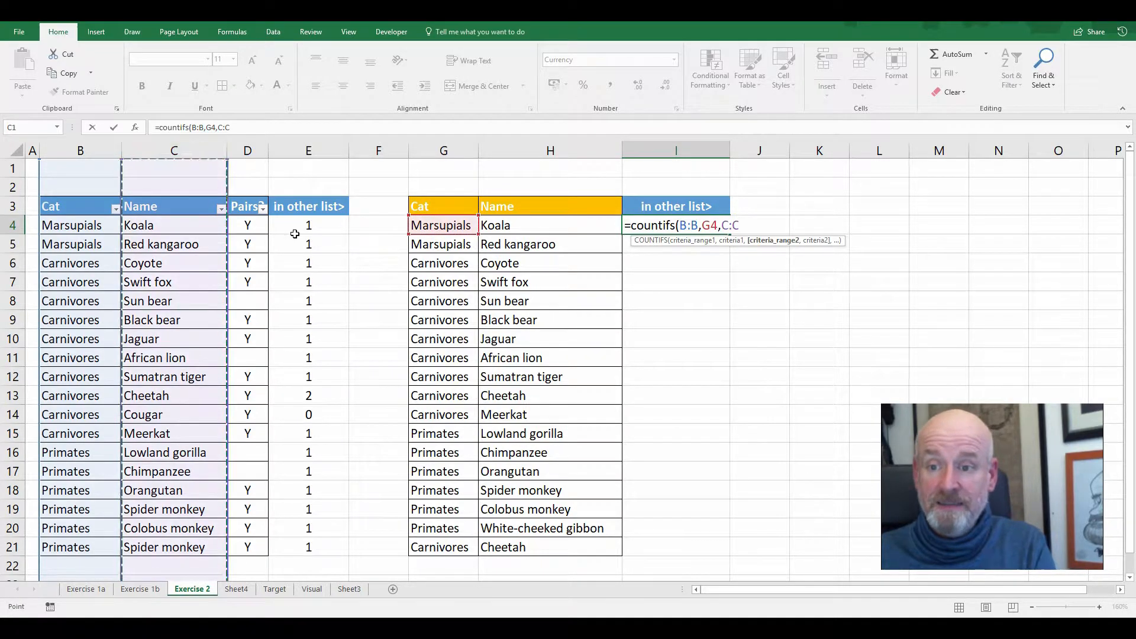
pyautogui.write(',')
pyautogui.click(497, 224)
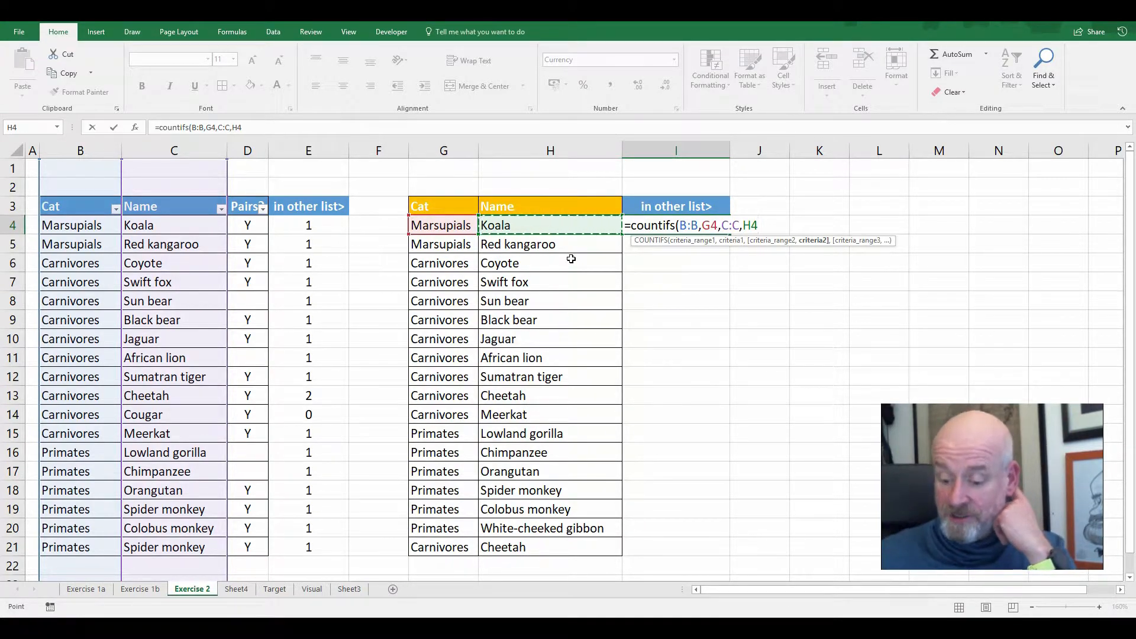
pyautogui.press('Return')
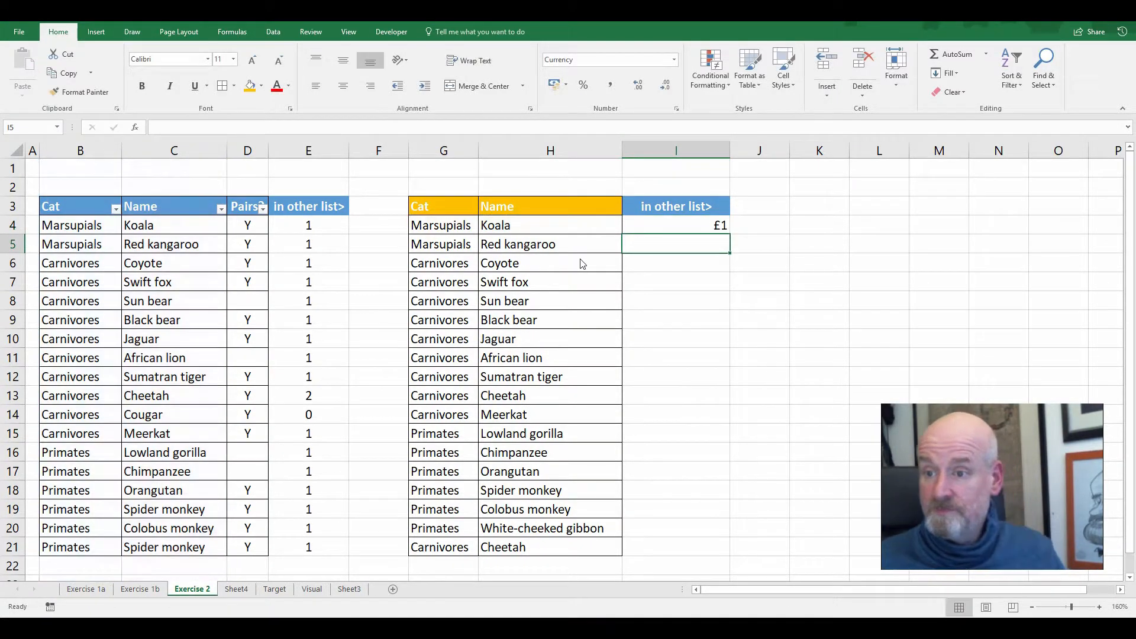
# Format I4 as General and fill its formula down to I21
pyautogui.click(717, 226)
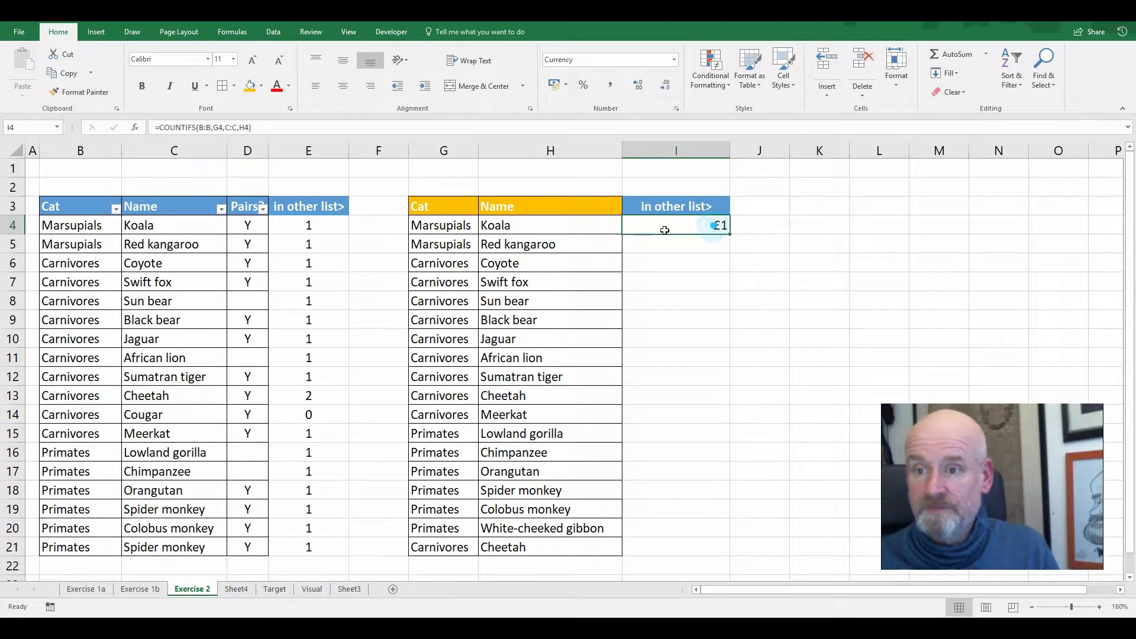
pyautogui.click(674, 60)
pyautogui.click(659, 79)
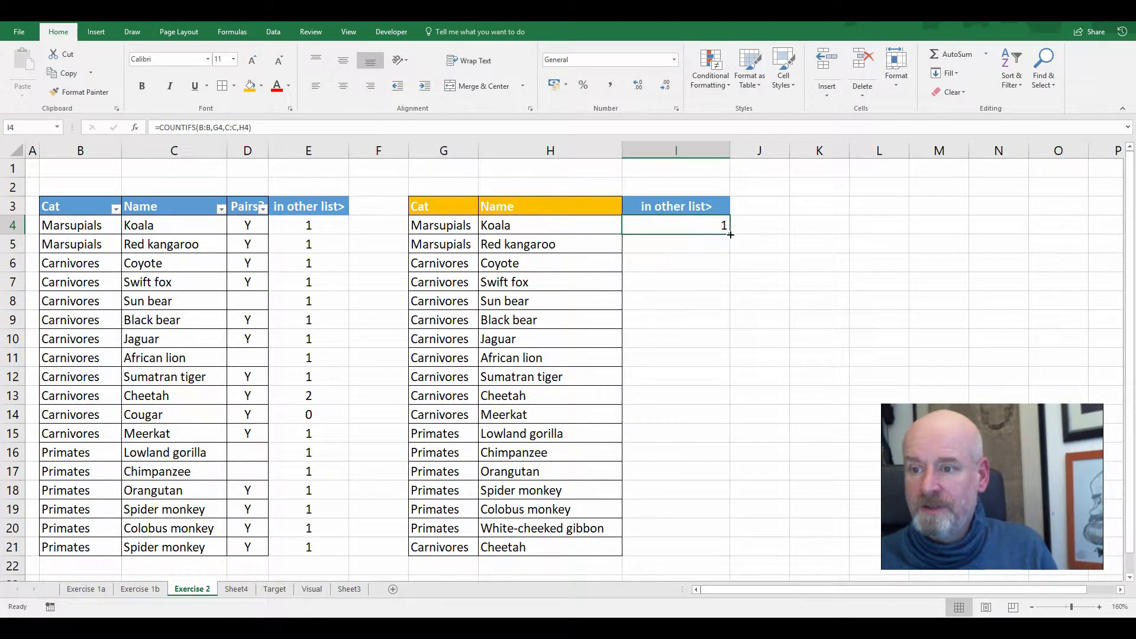
pyautogui.moveTo(728, 234); pyautogui.dragTo(740, 560)
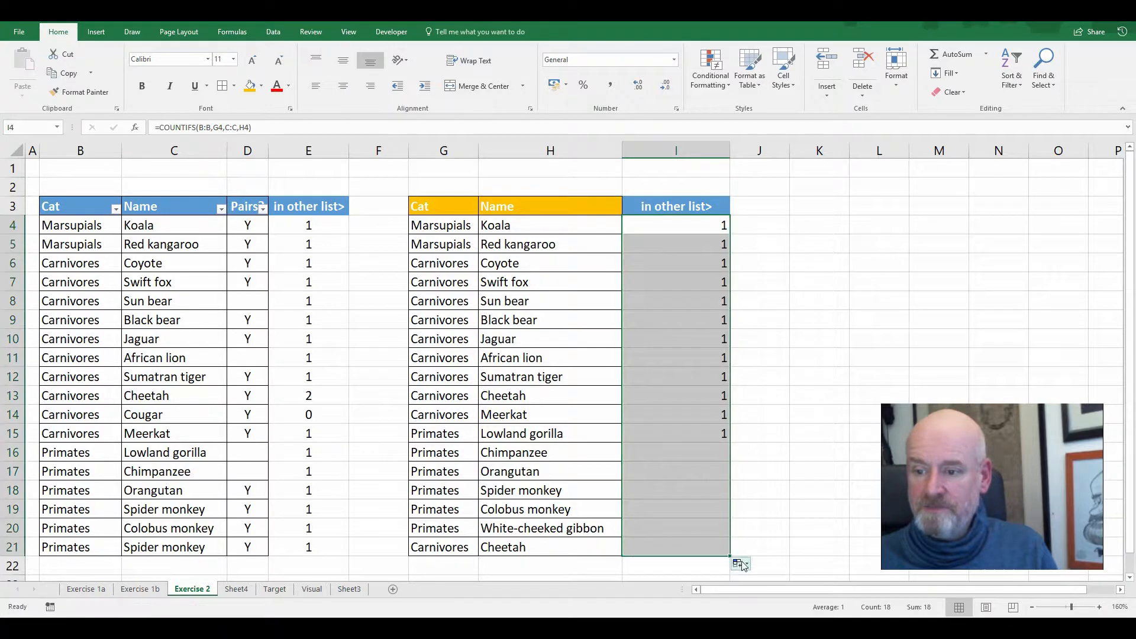
# Clear the duplicate Spider monkey record and its count from B21:E21
pyautogui.moveTo(698, 223); pyautogui.dragTo(698, 497)
pyautogui.click(698, 495)
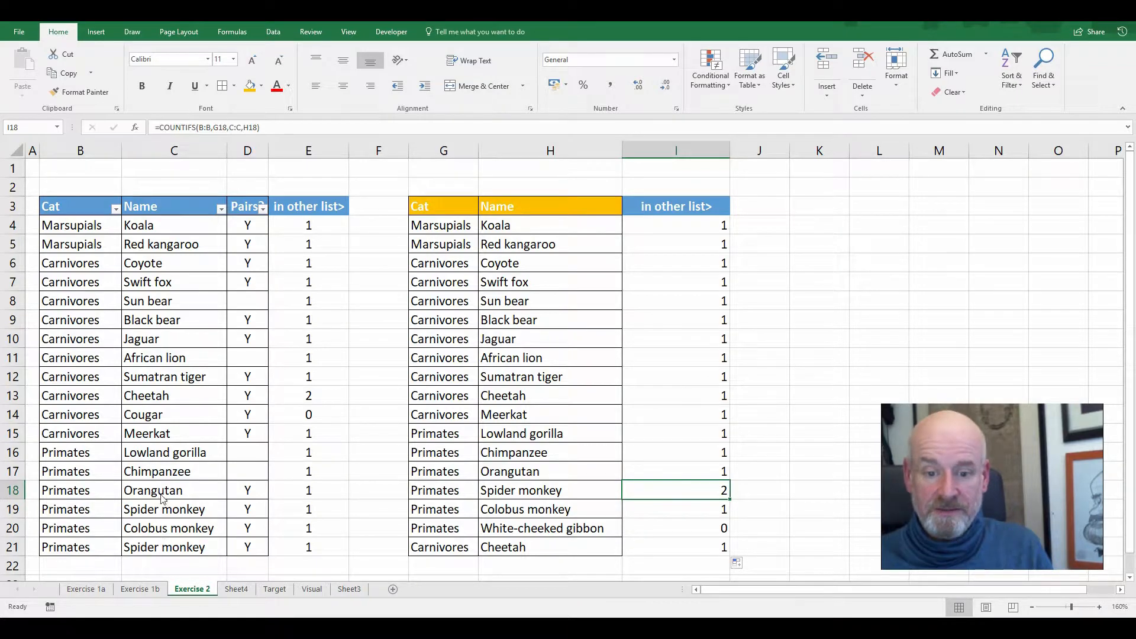
pyautogui.click(563, 530)
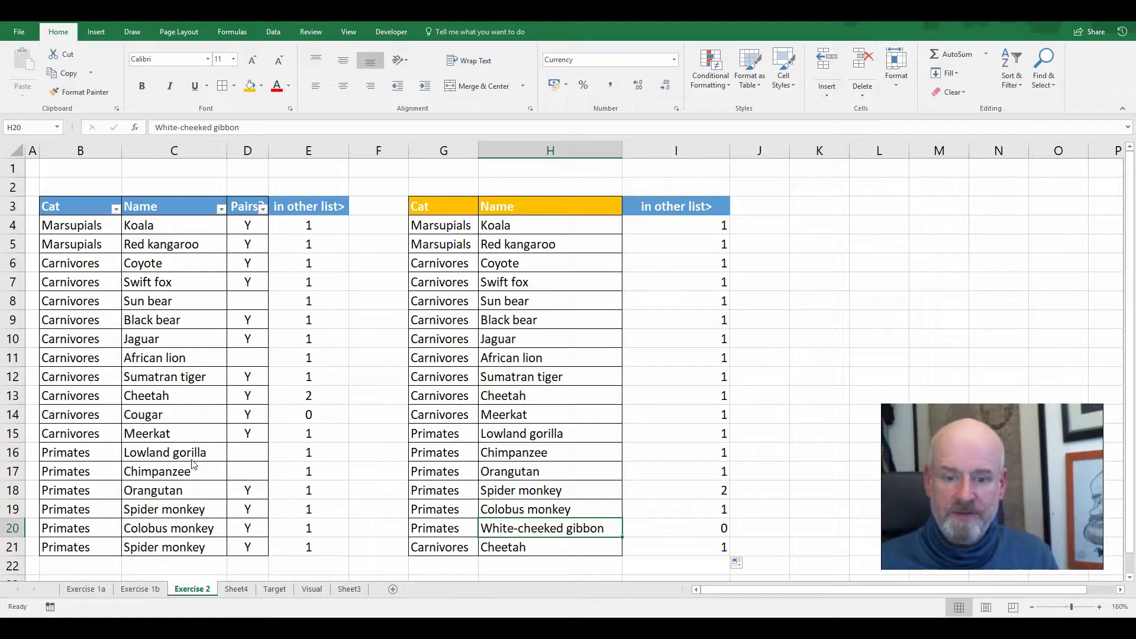
pyautogui.moveTo(66, 567); pyautogui.dragTo(350, 539)
pyautogui.click(360, 518)
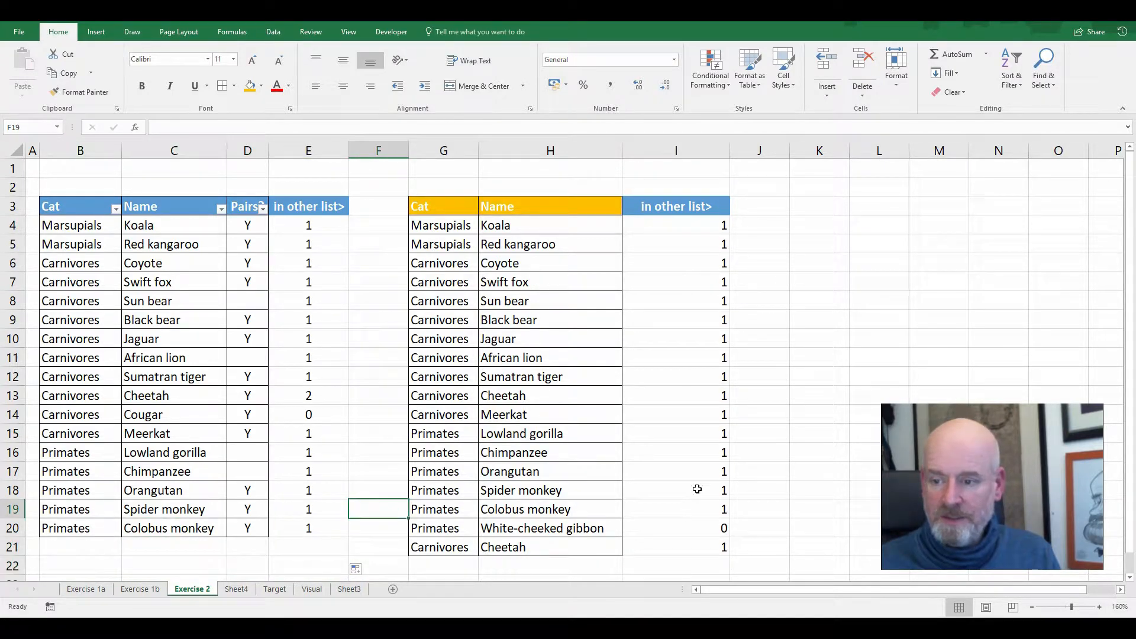
# Copy the Primates White-cheeked gibbon entry from G20:H20 into B21:C21 of the first list
pyautogui.moveTo(697, 490); pyautogui.dragTo(697, 376)
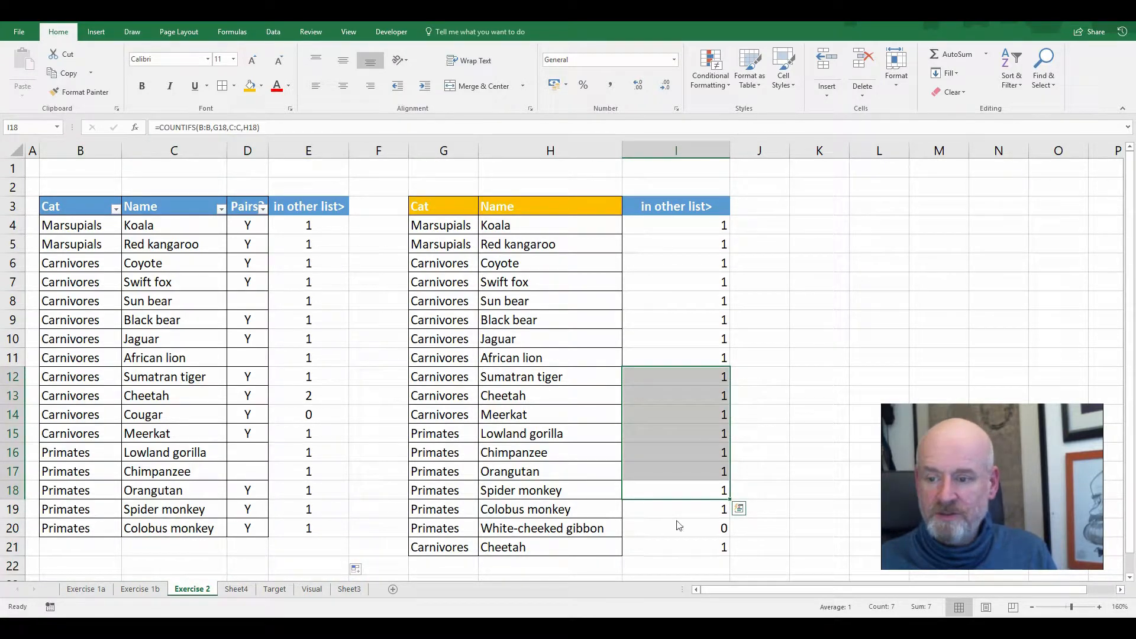
pyautogui.moveTo(464, 532); pyautogui.dragTo(187, 545)
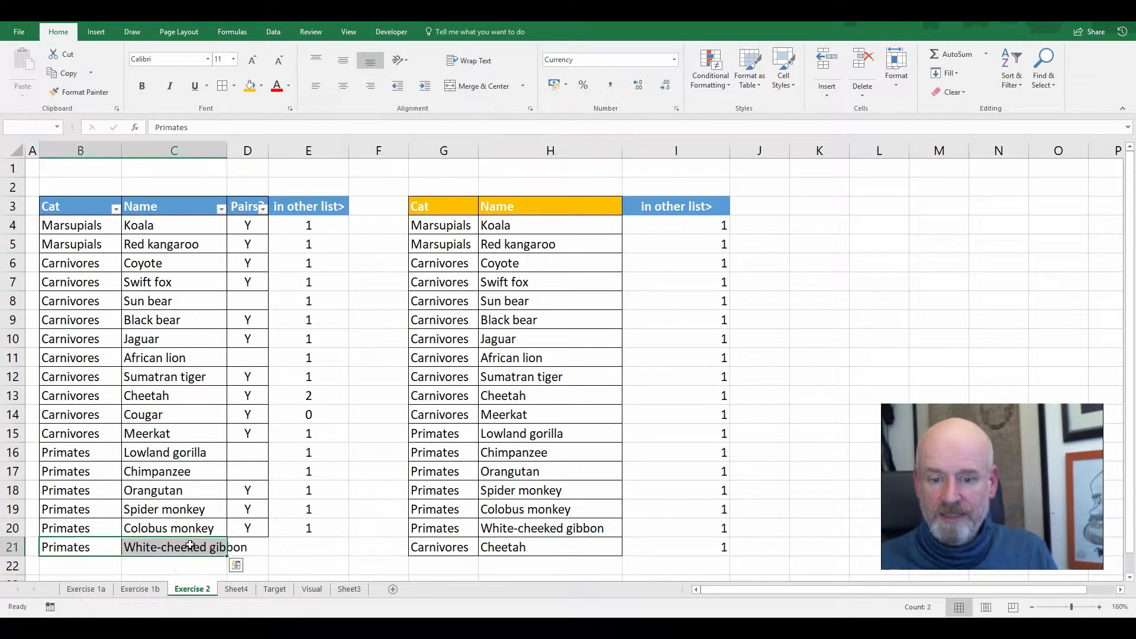
pyautogui.click(706, 390)
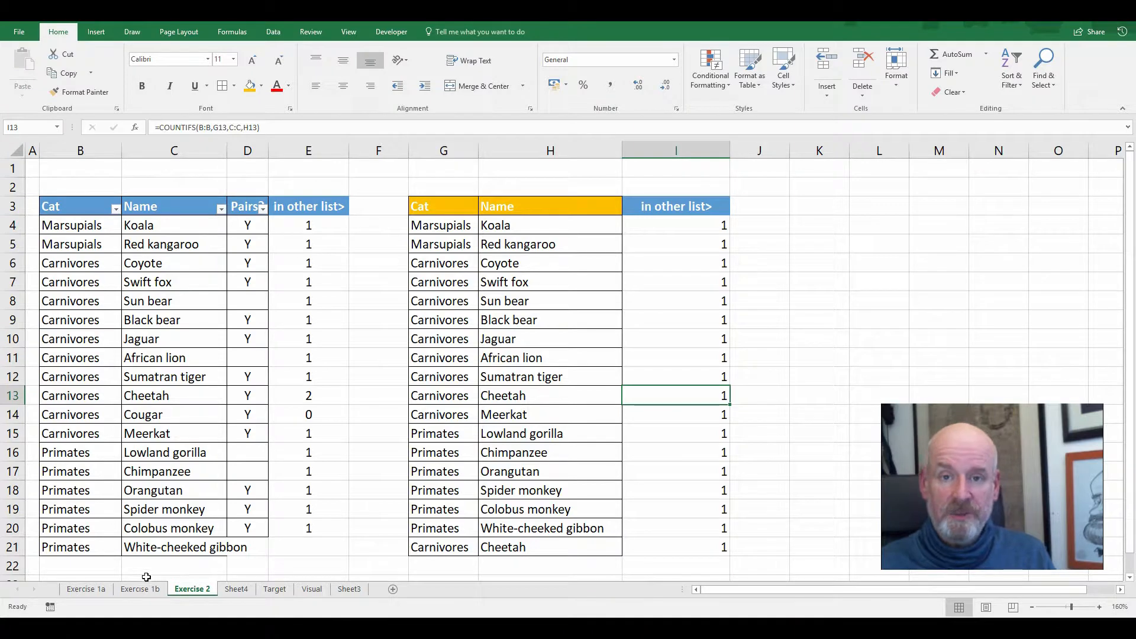
# Copy the Carnivores Cougar record from B14:D14 into G22:I22, and open the COUNTIFS formula in E14 to examine its ranges
pyautogui.click(171, 434)
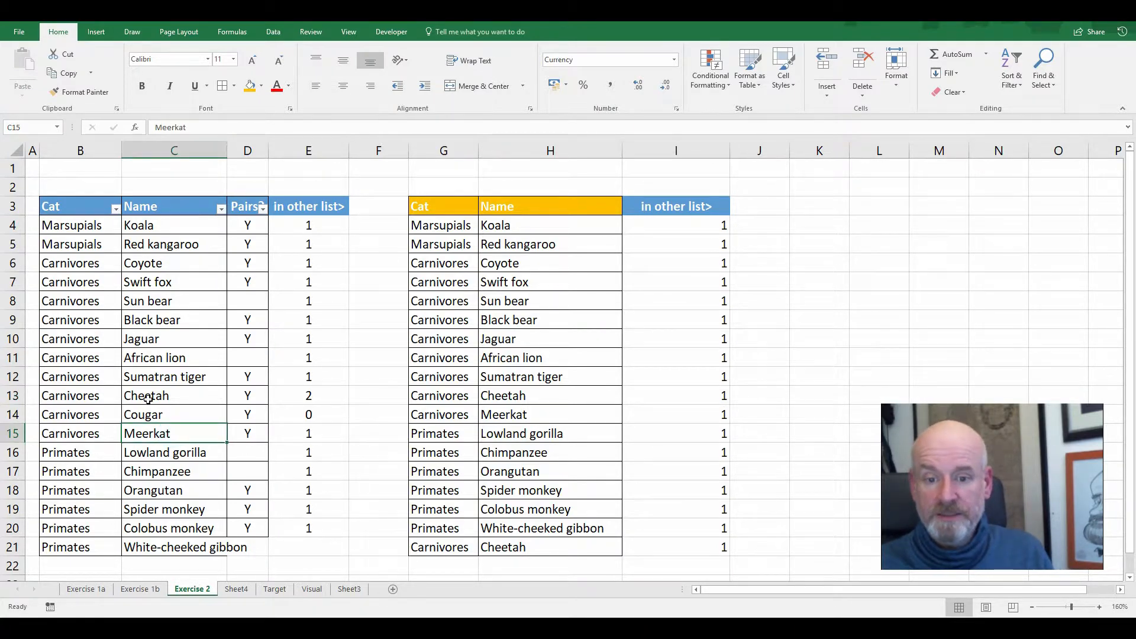
pyautogui.moveTo(97, 416); pyautogui.dragTo(633, 567)
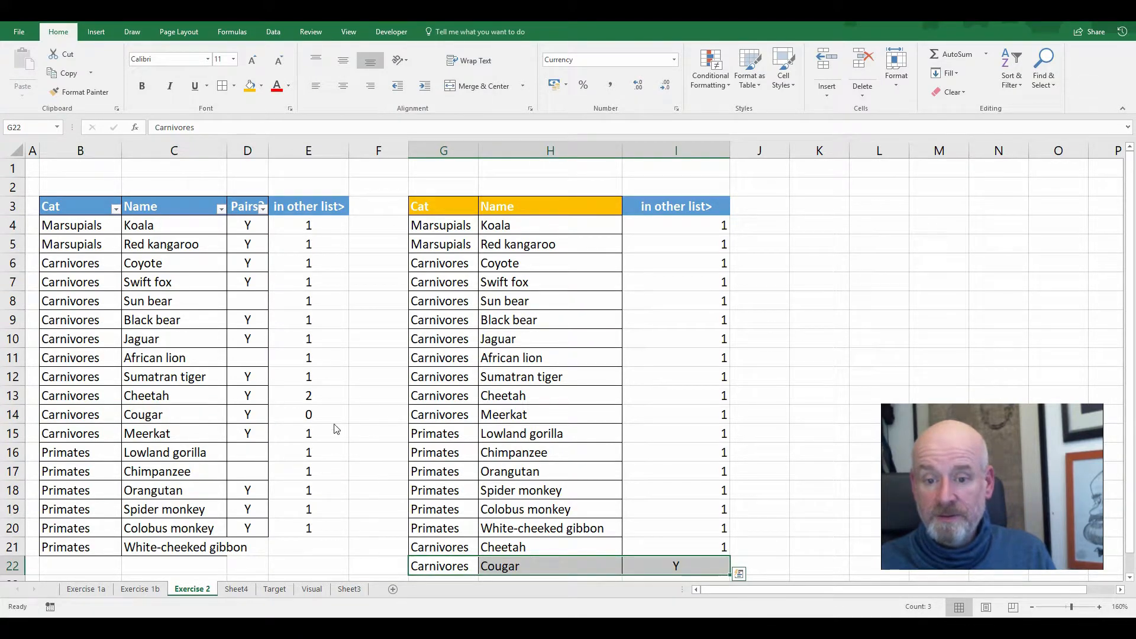
pyautogui.click(318, 414)
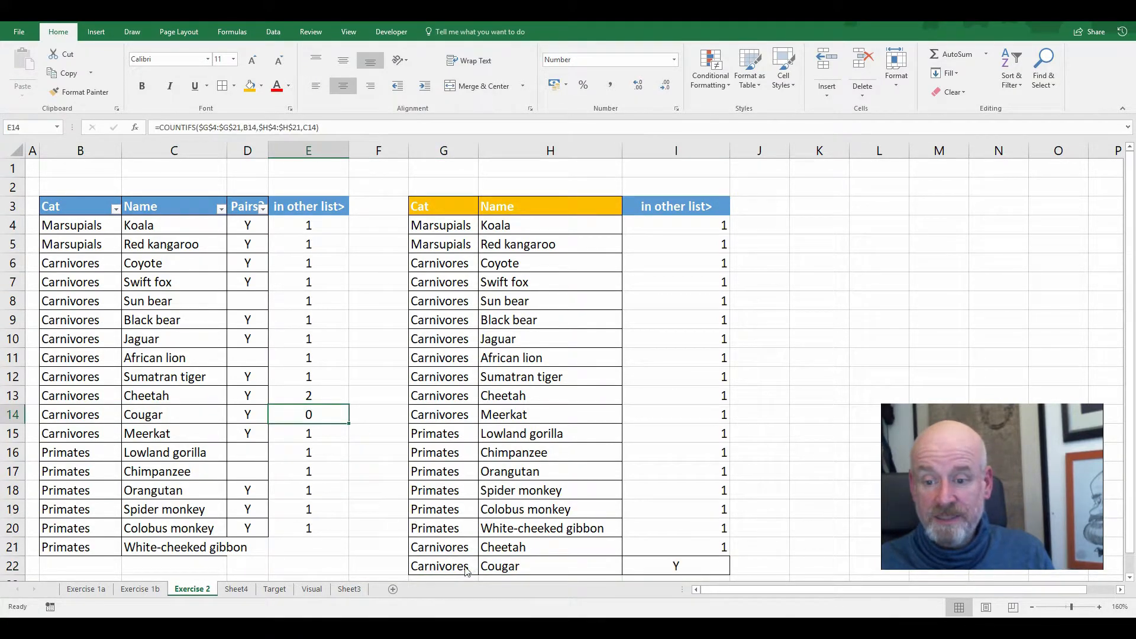
pyautogui.doubleClick(314, 418)
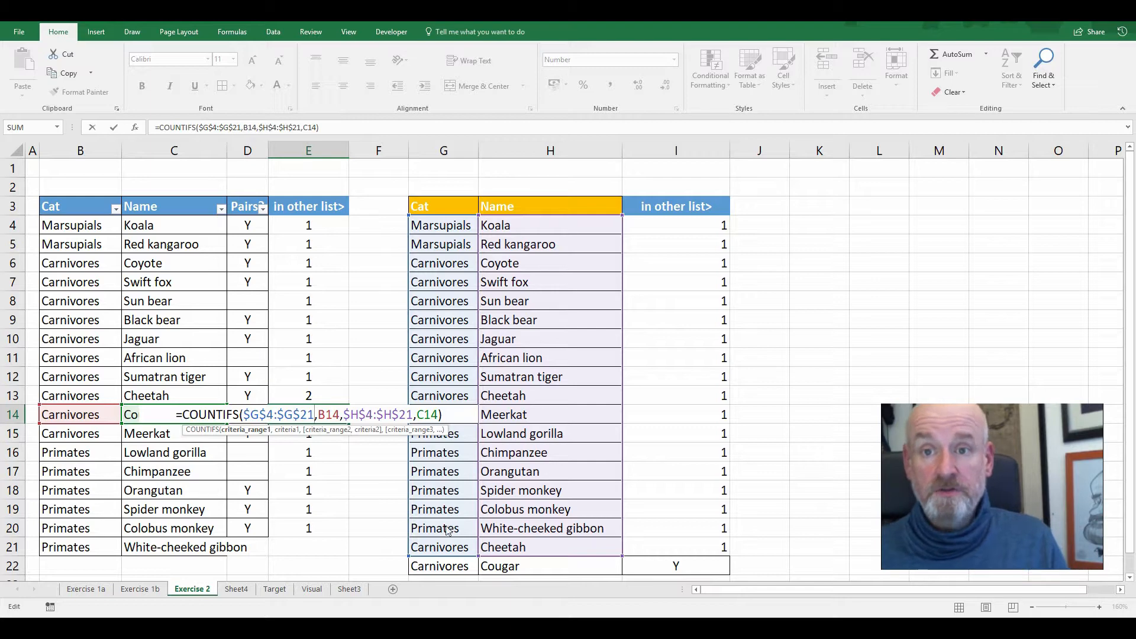
# Switch to the PowerPoint presentation and show its closing slide
pyautogui.hotkey('alt', 'Tab')
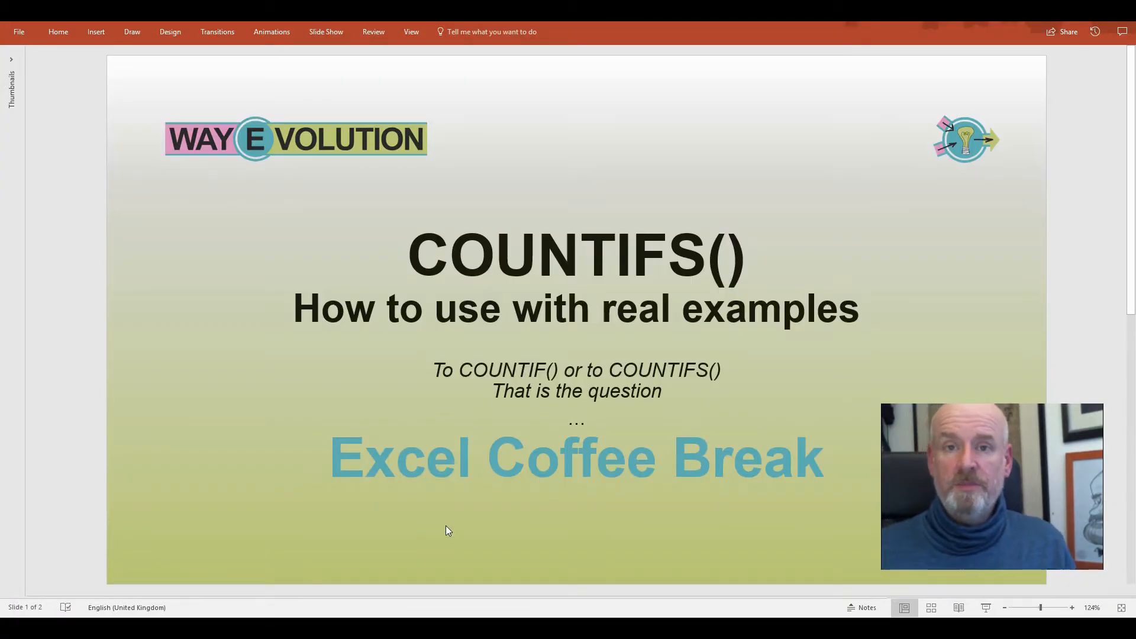
pyautogui.scroll(-1, 354, 470)
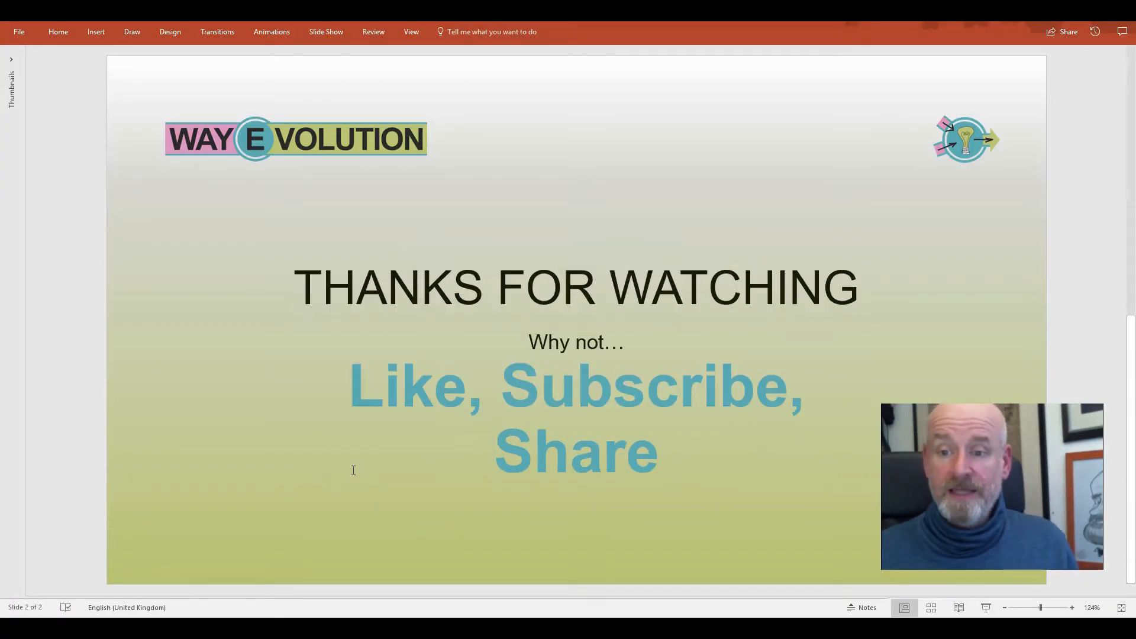